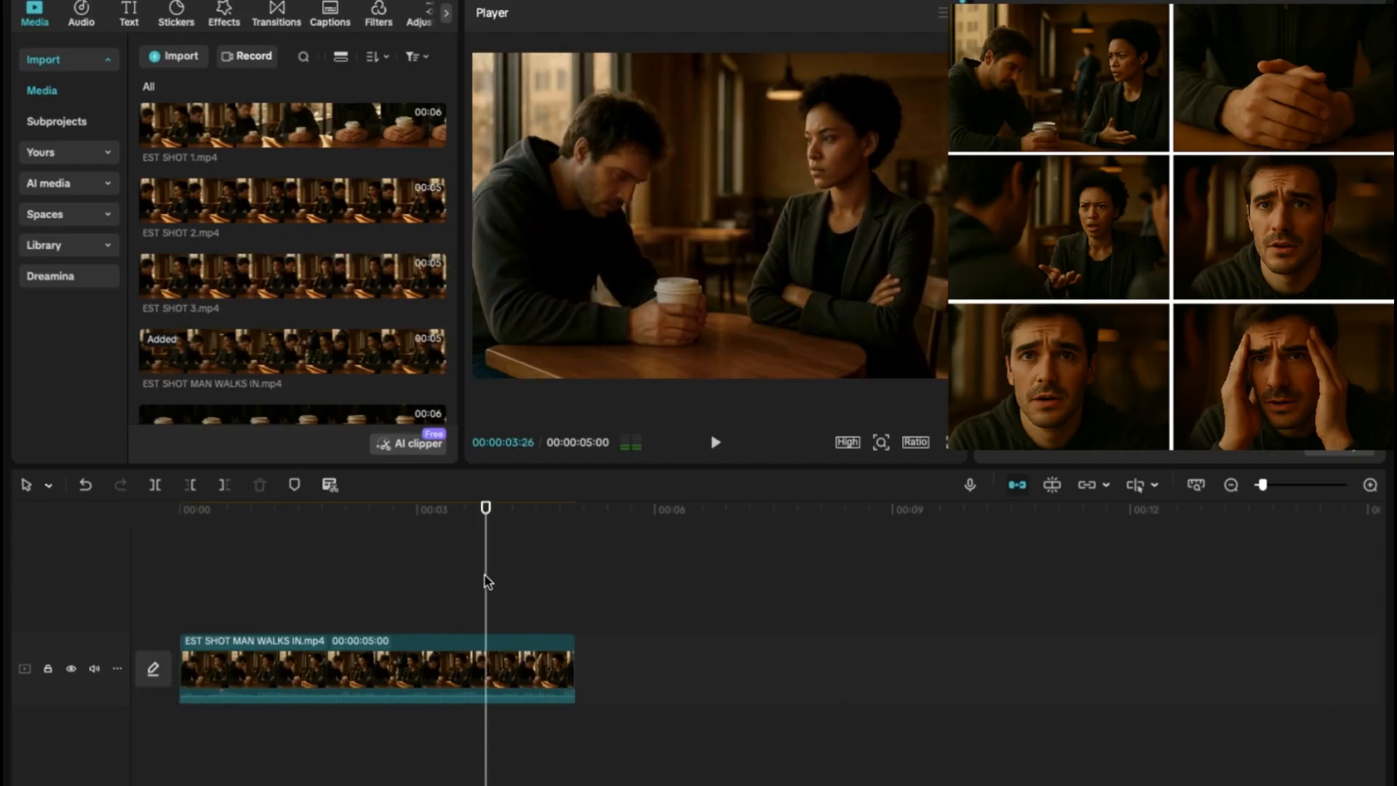
Step: Preview the EST SHOT 2.mp4 and EST SHOT 3.mp4 candidates, and add EST SHOT 2.mp4 directly after the EST SHOT MAN WALKS IN.mp4 clip
left_click(719, 442)
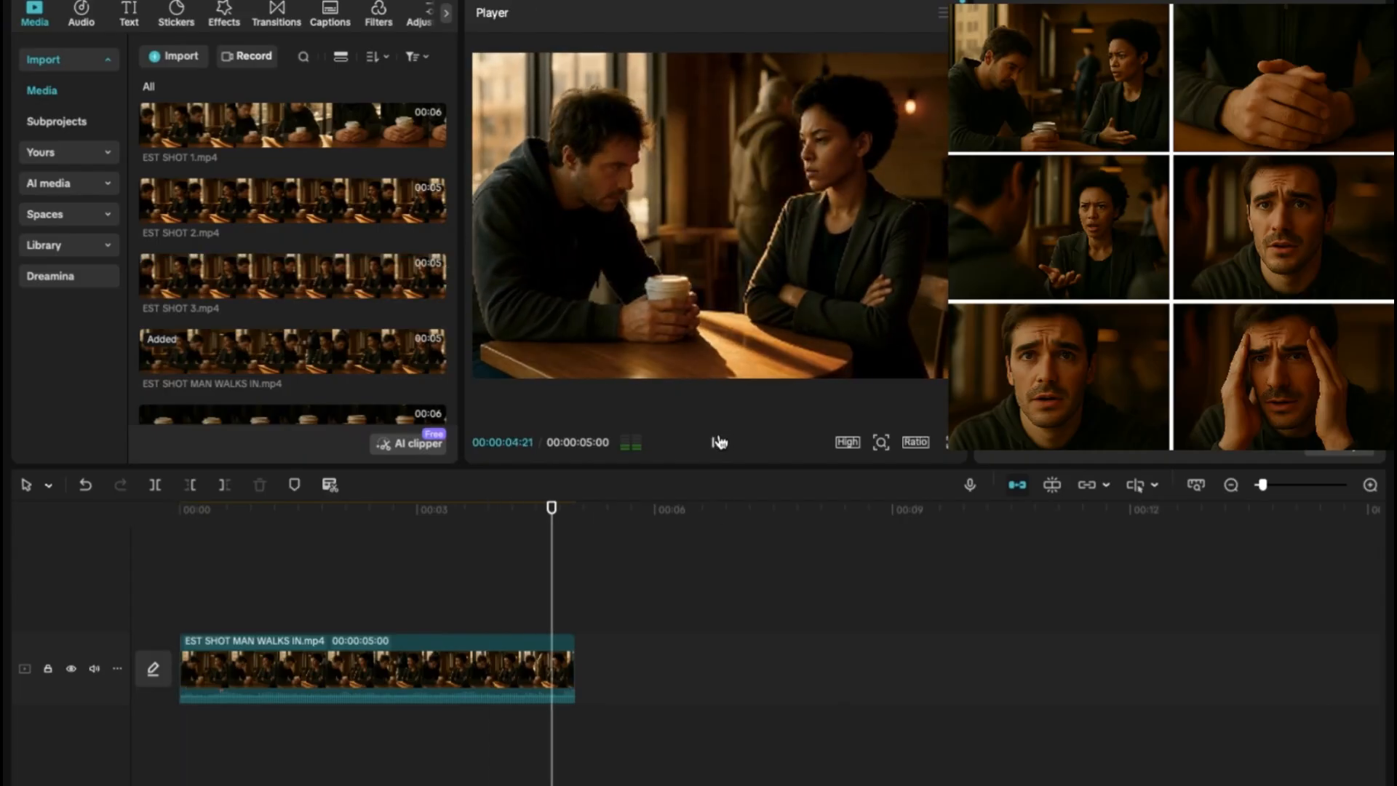
left_click(224, 209)
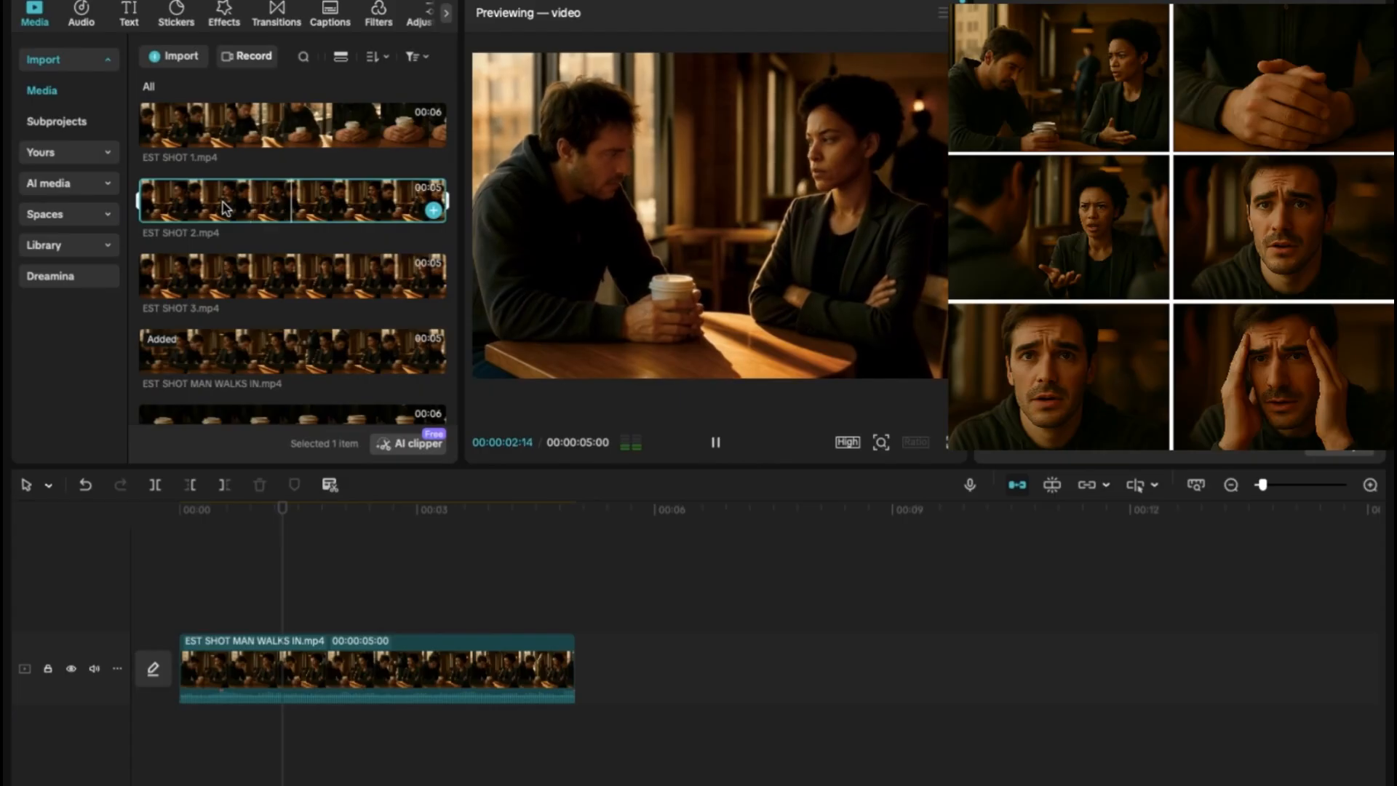
left_click(225, 261)
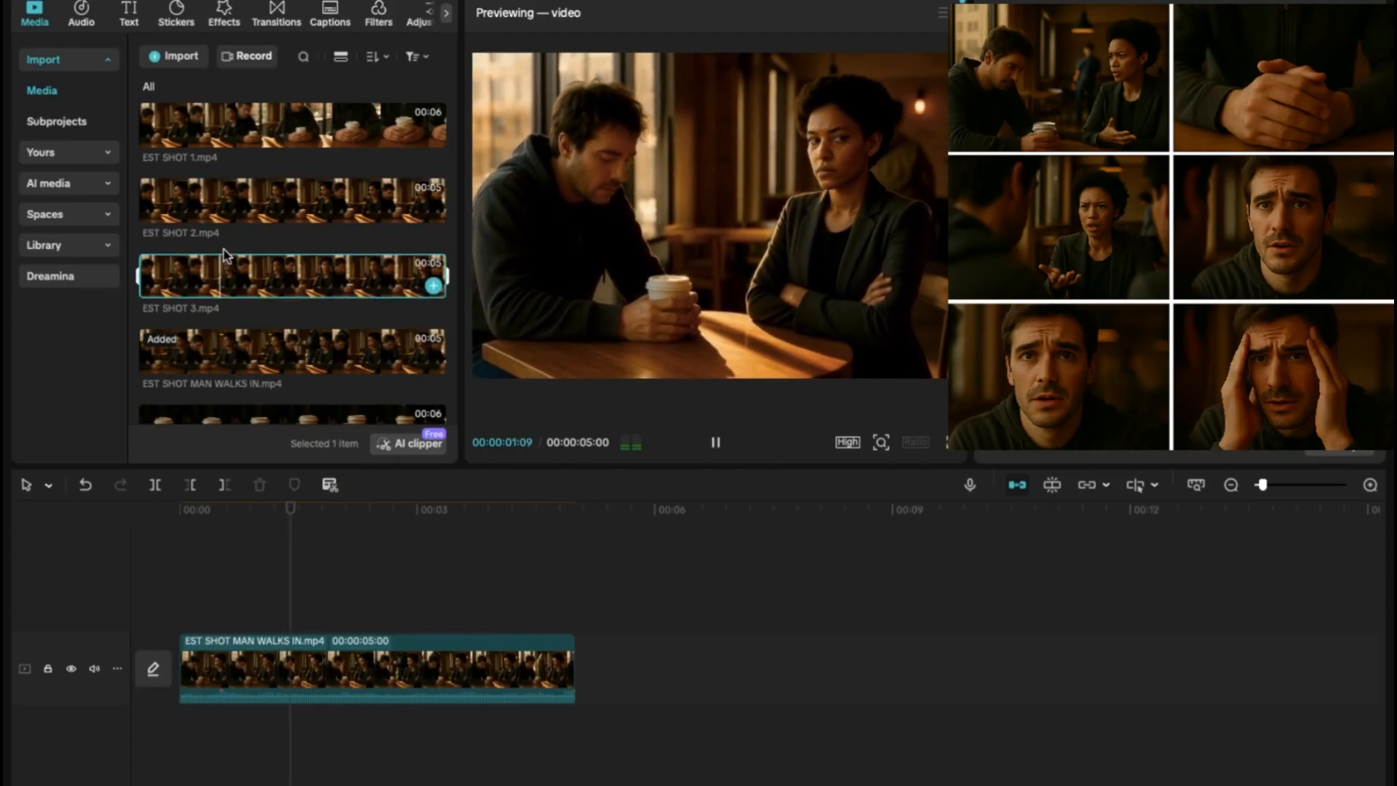
left_click(224, 191)
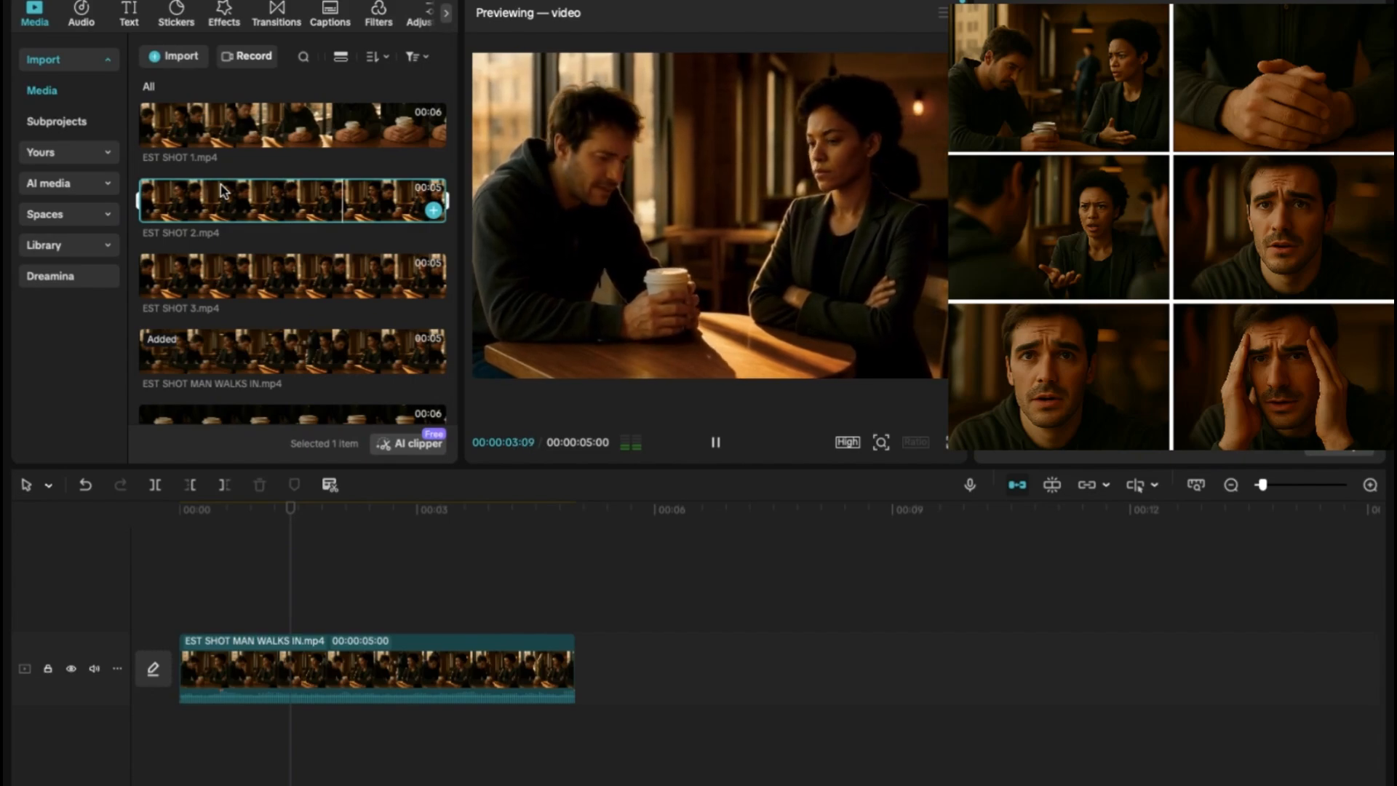
left_click_drag(225, 191, 582, 671)
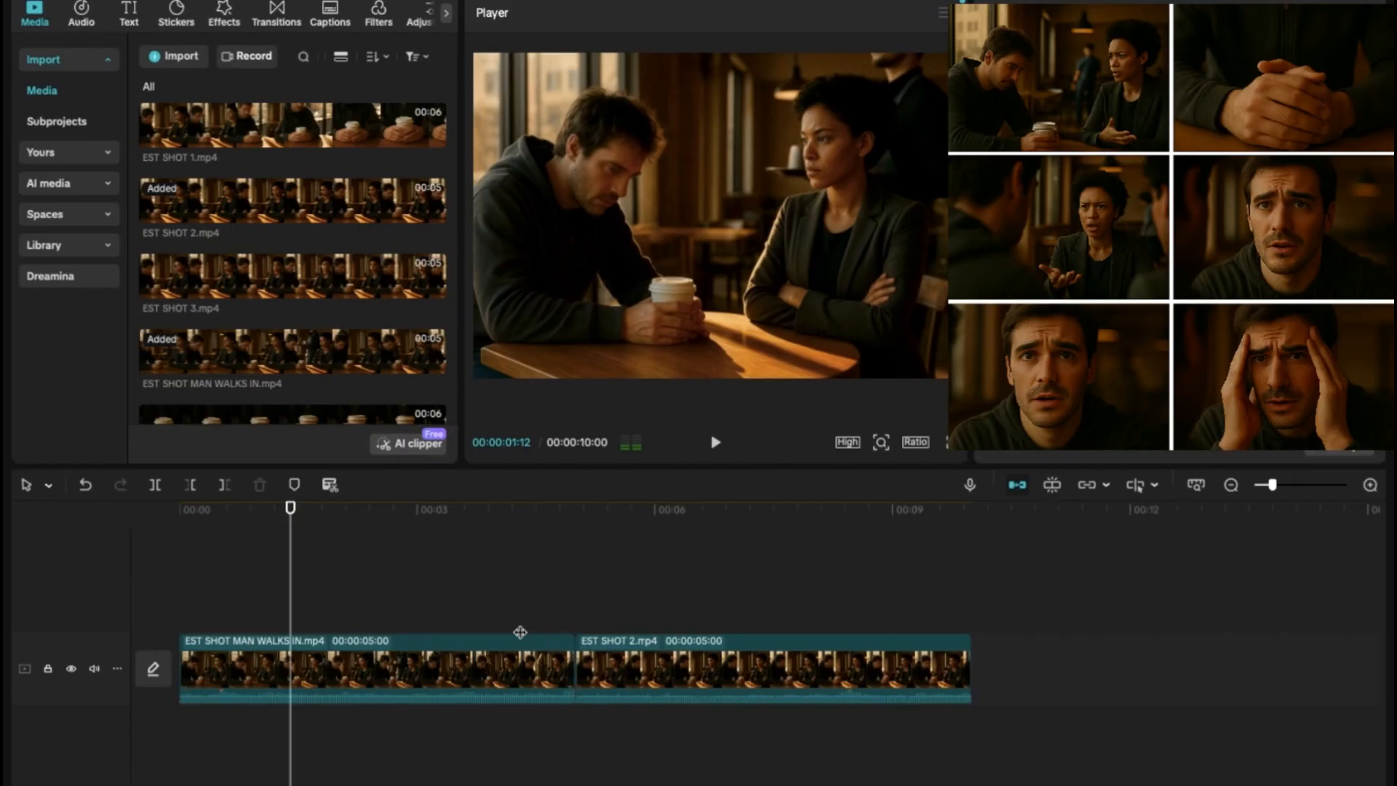
Step: Play back the cut from EST SHOT MAN WALKS IN.mp4 to EST SHOT 2.mp4 several times to check its continuity
left_click(520, 630)
left_click(714, 443)
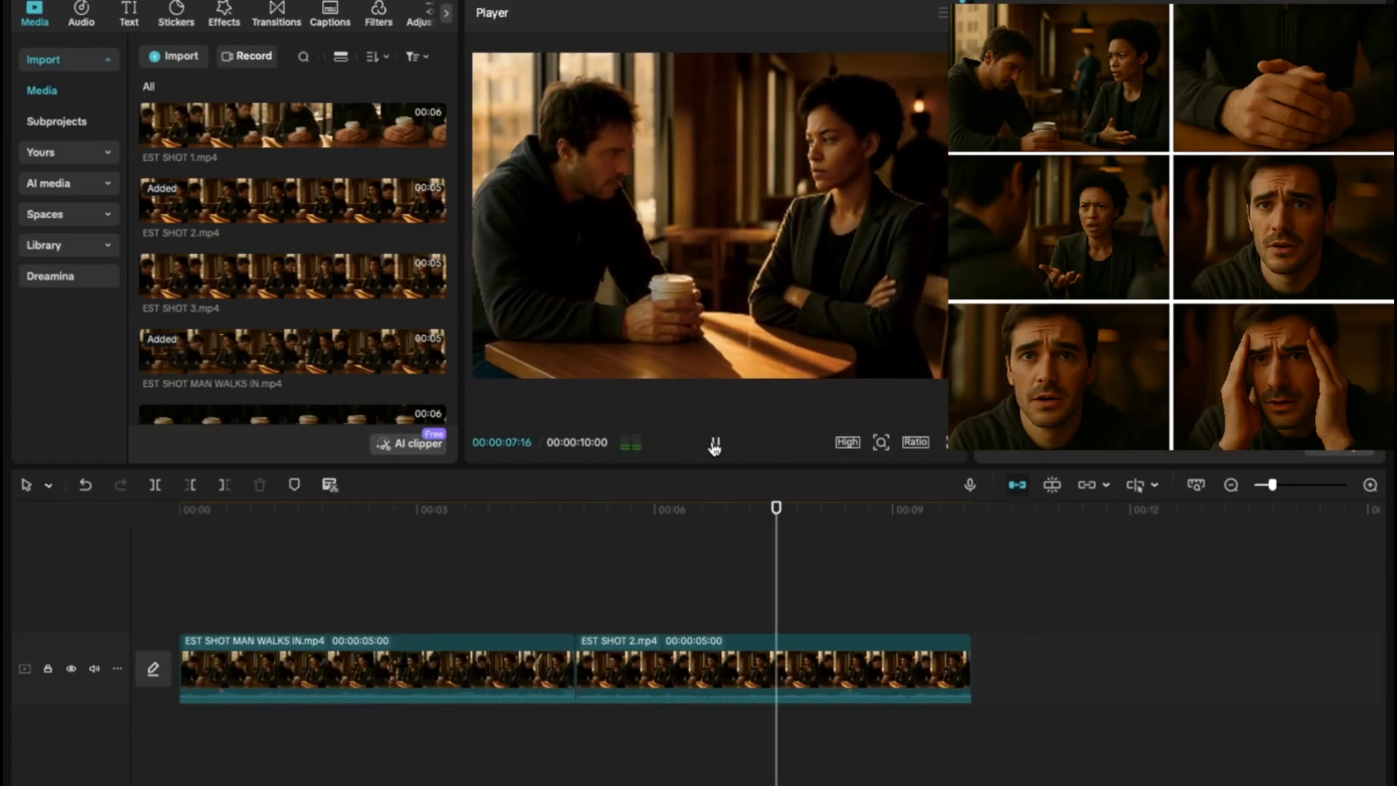
left_click(714, 443)
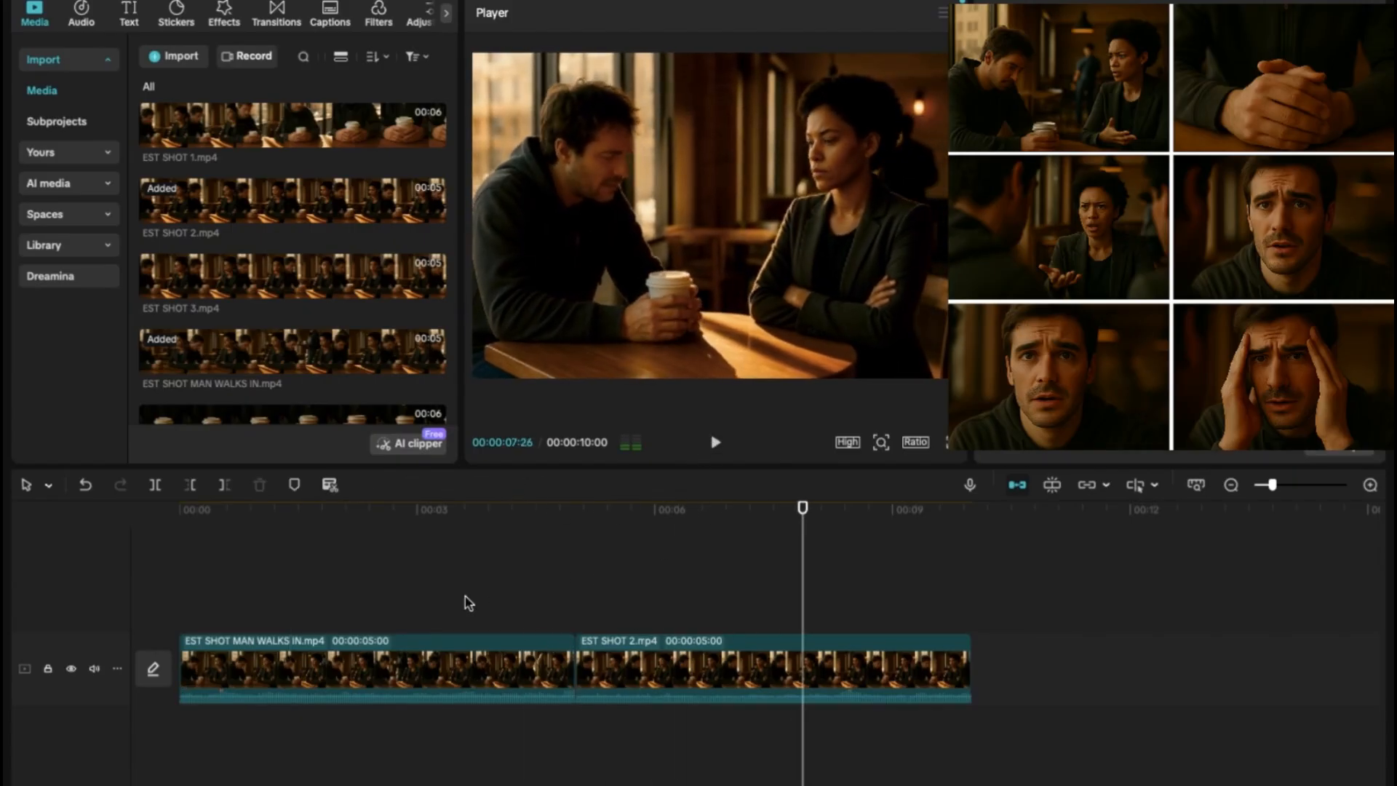
left_click(716, 442)
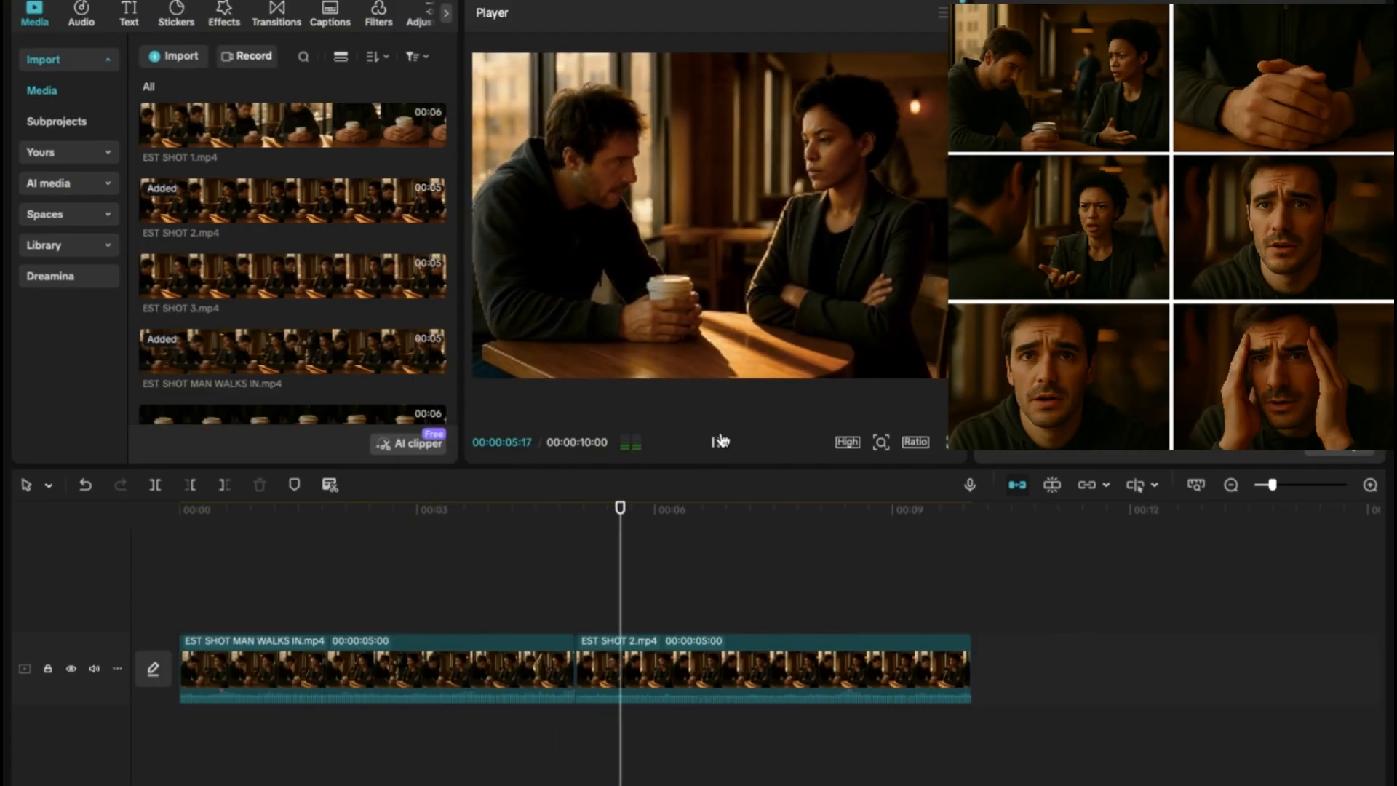
left_click(719, 441)
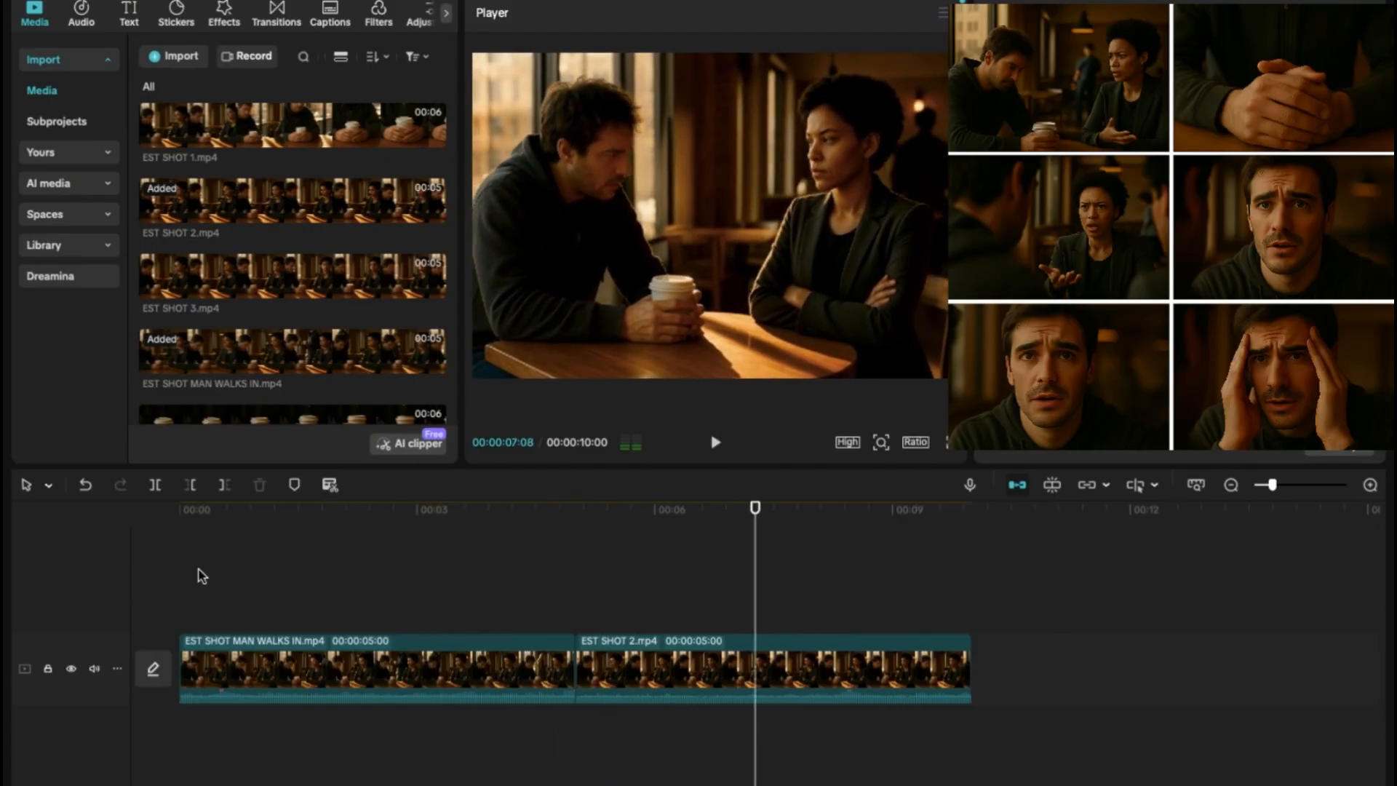
left_click(185, 597)
left_click(716, 442)
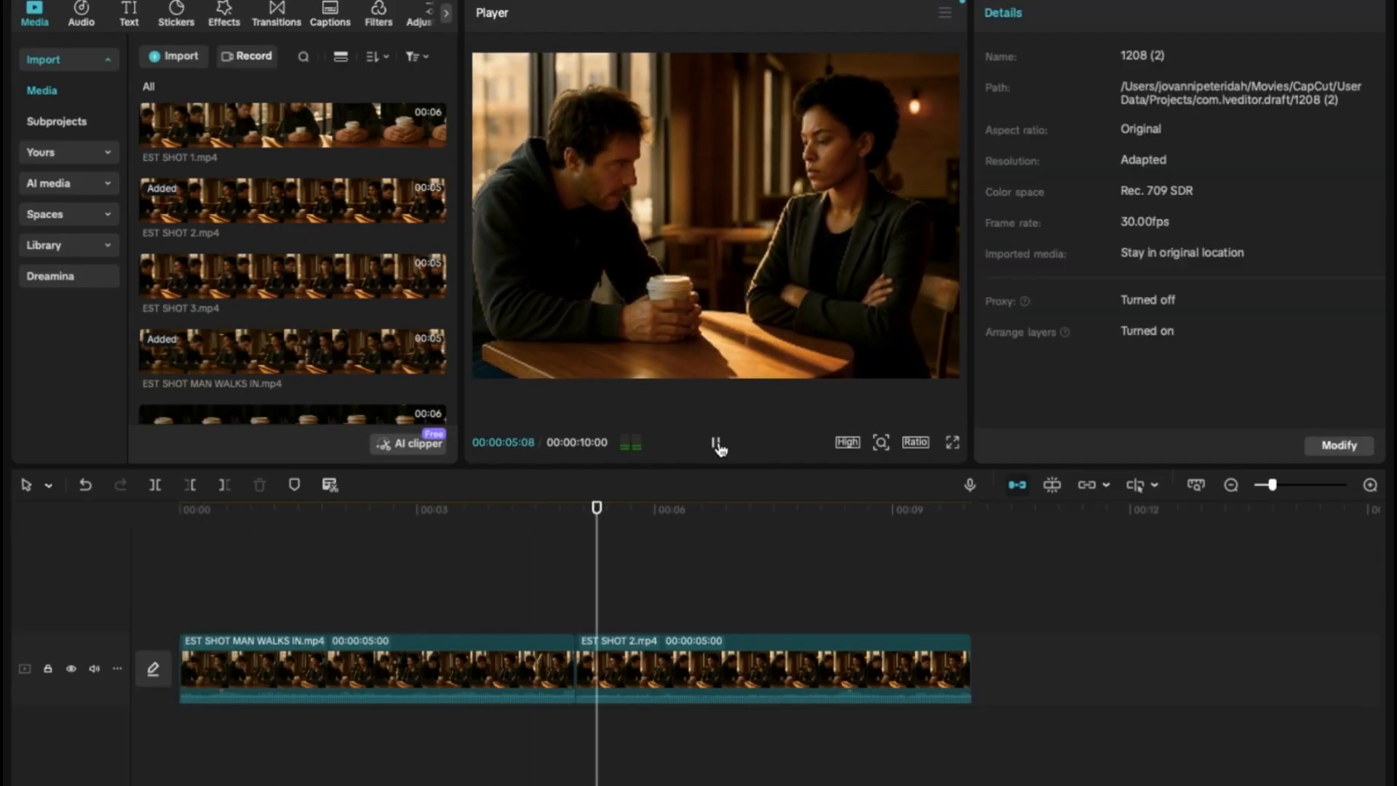
left_click(716, 443)
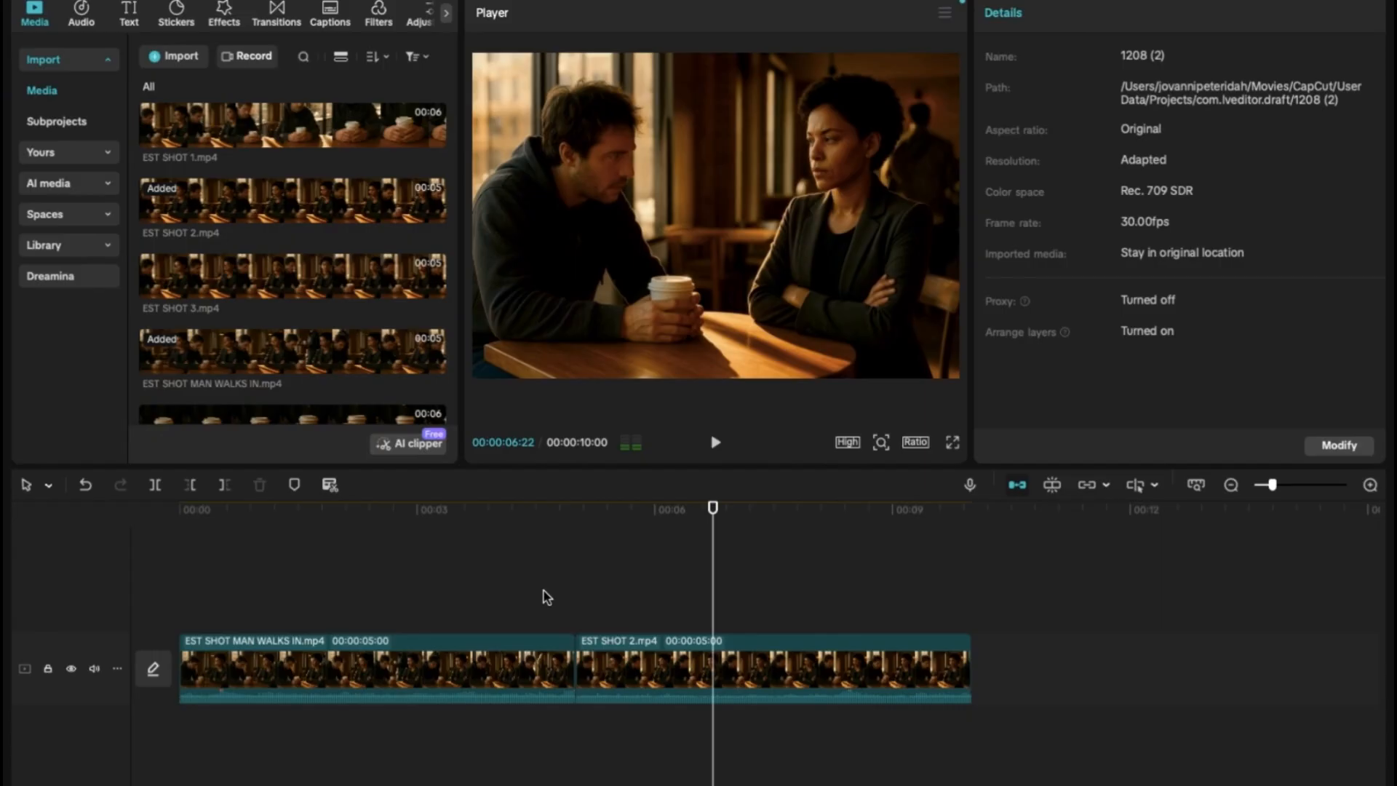
Step: Mute both timeline clips by lowering the volume of each to -∞ dB
left_click(503, 680)
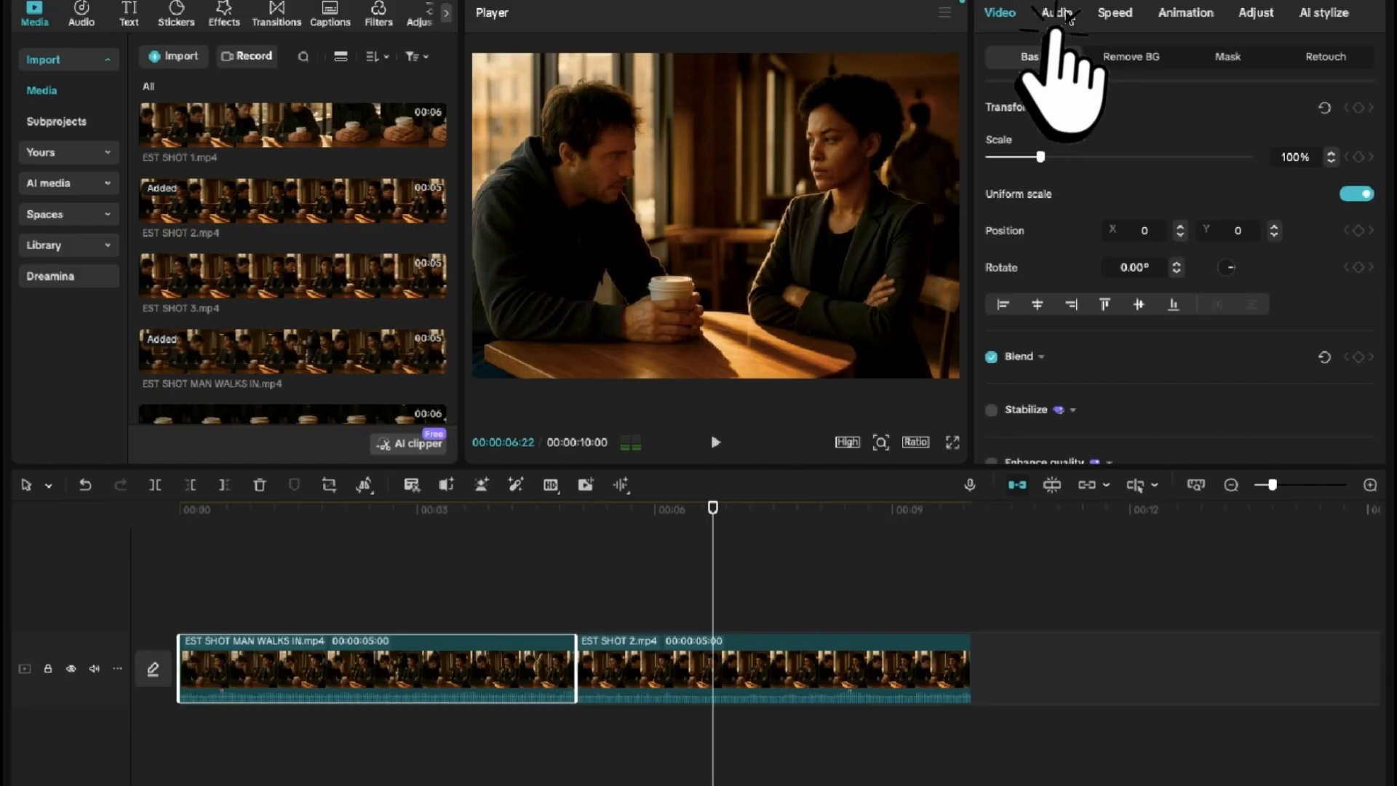
left_click(1064, 14)
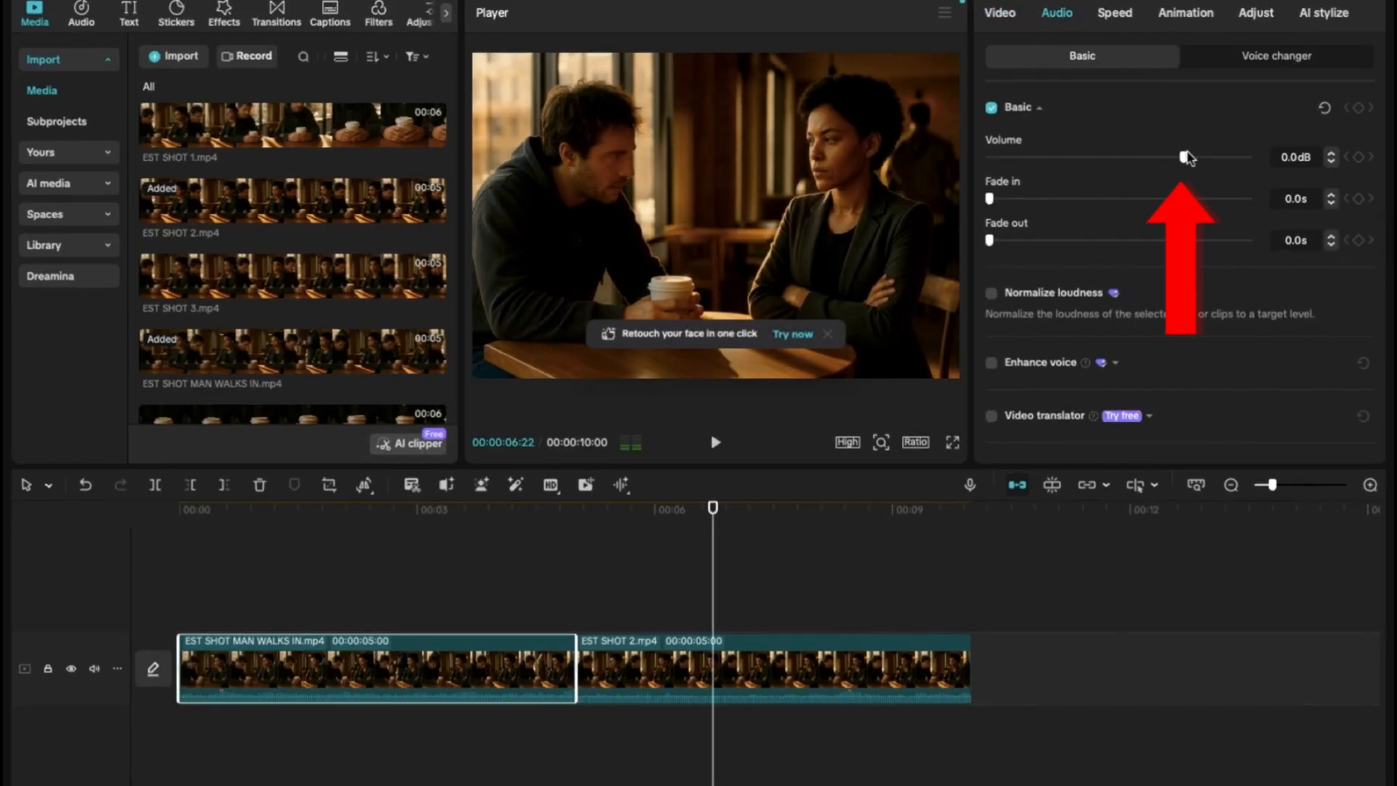
left_click_drag(1186, 158, 982, 159)
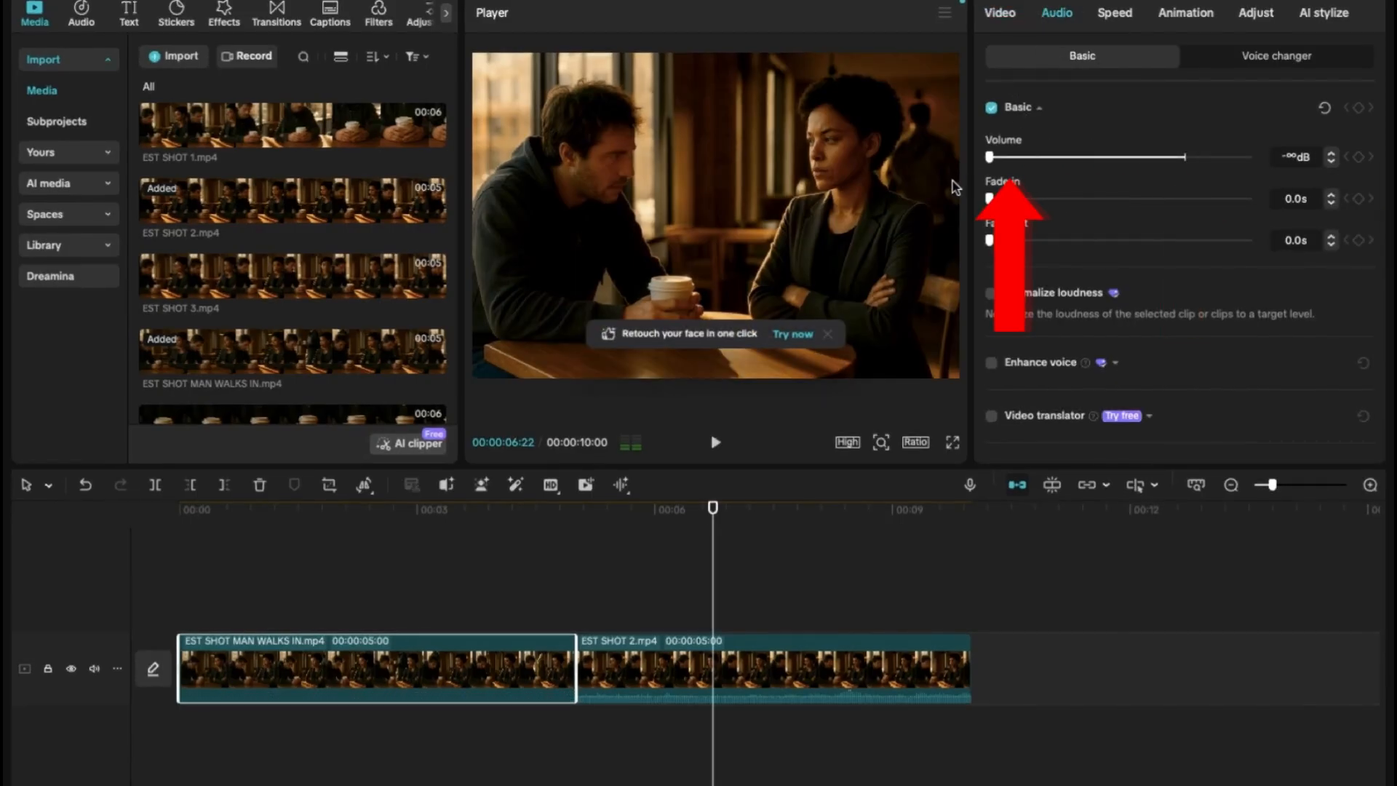
left_click(827, 688)
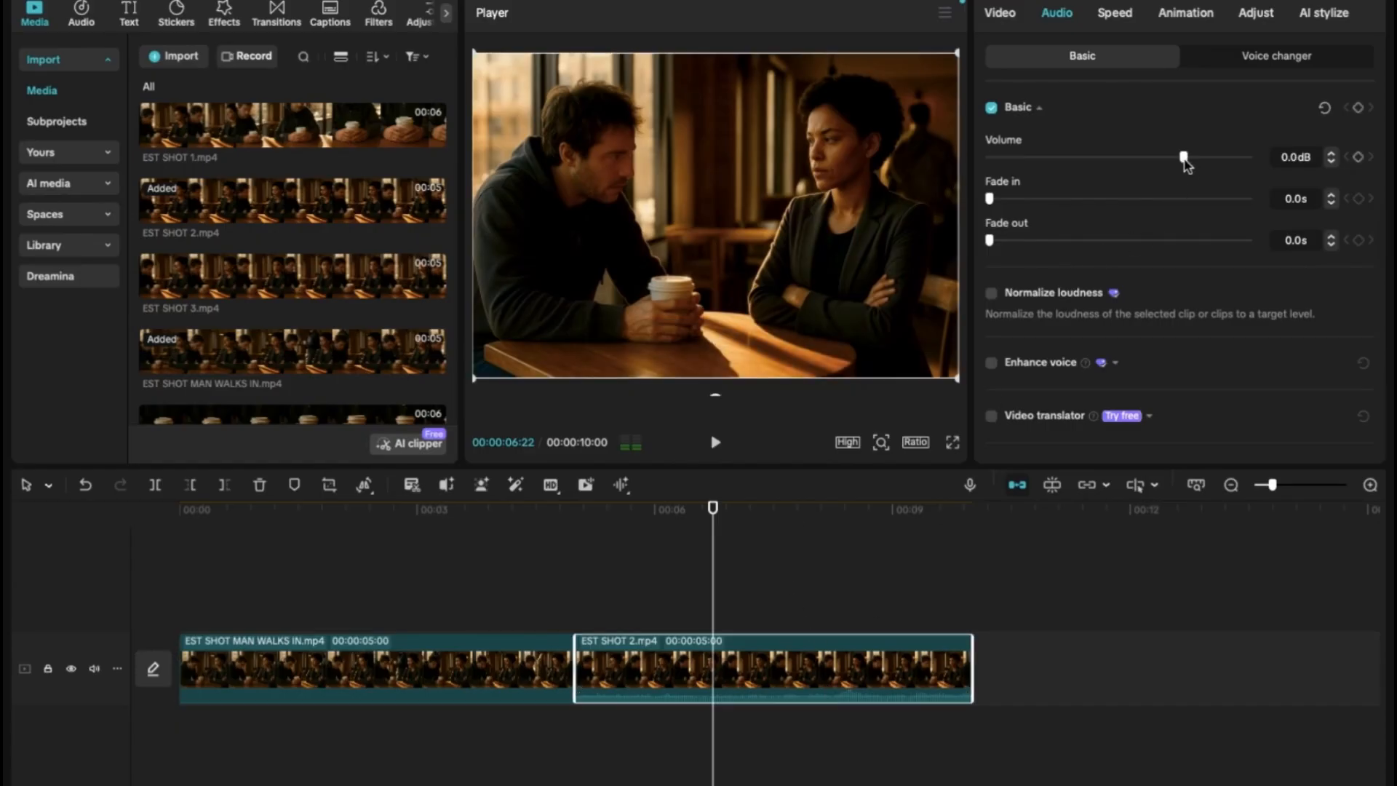
left_click_drag(1184, 159, 946, 172)
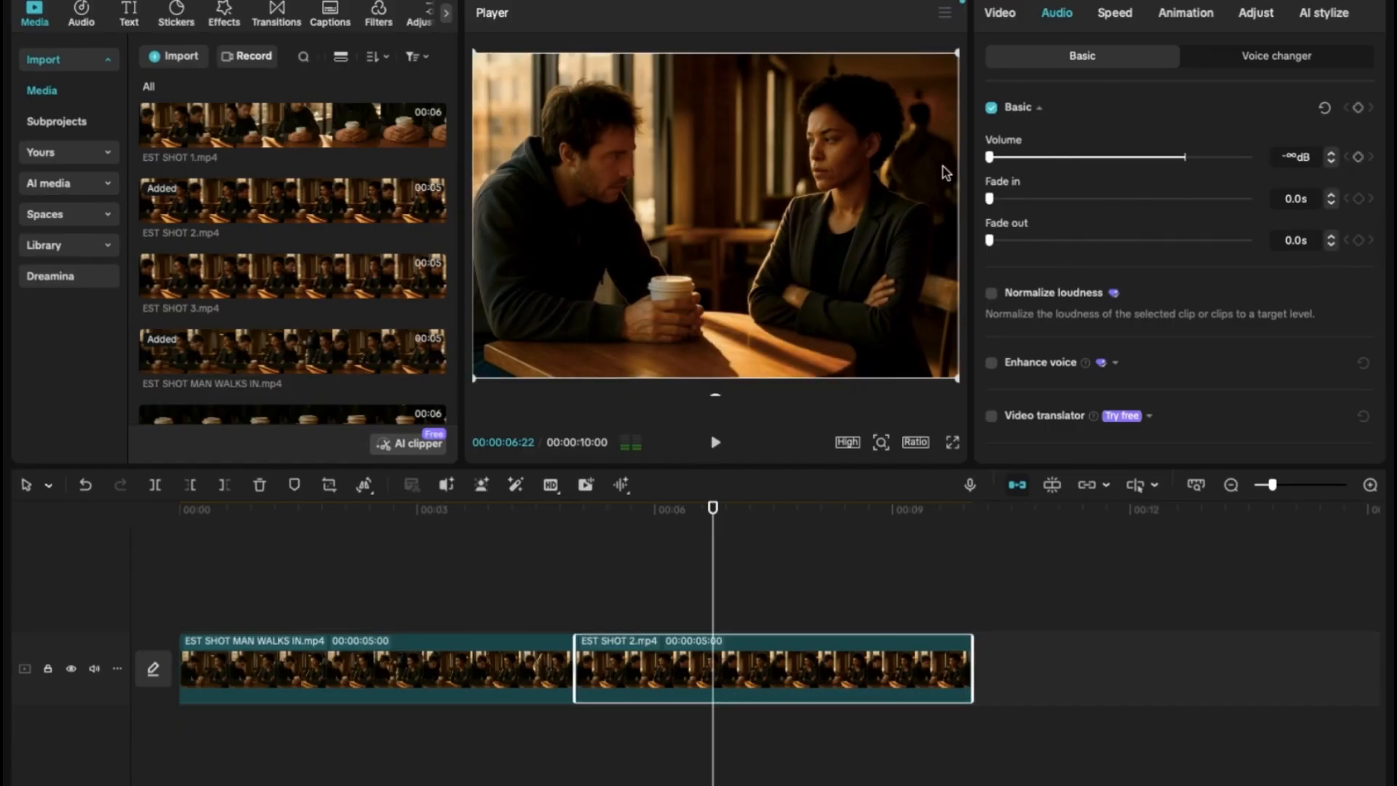
Step: Play the two muted clips from the start of the timeline to review the sequence without sound
left_click(182, 611)
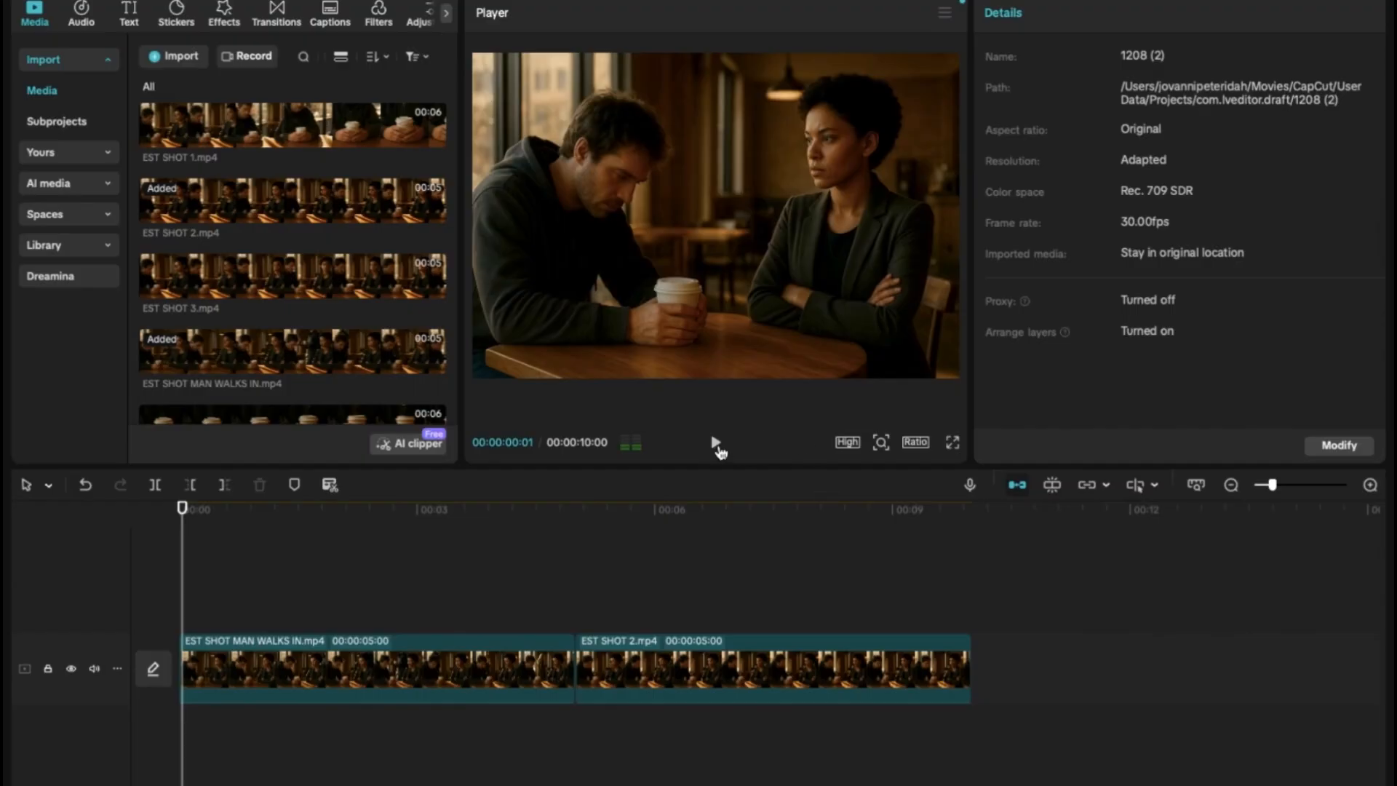
left_click(716, 445)
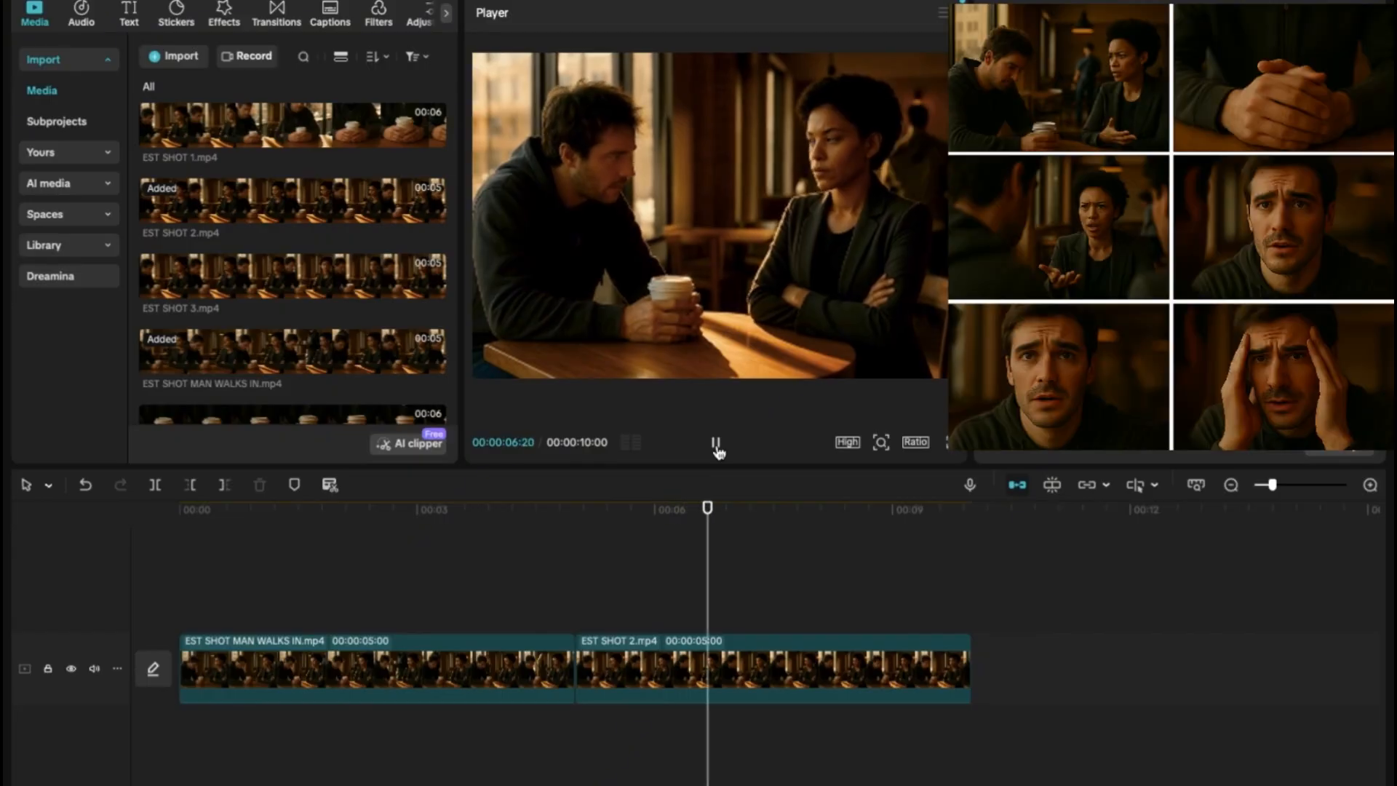
left_click(716, 445)
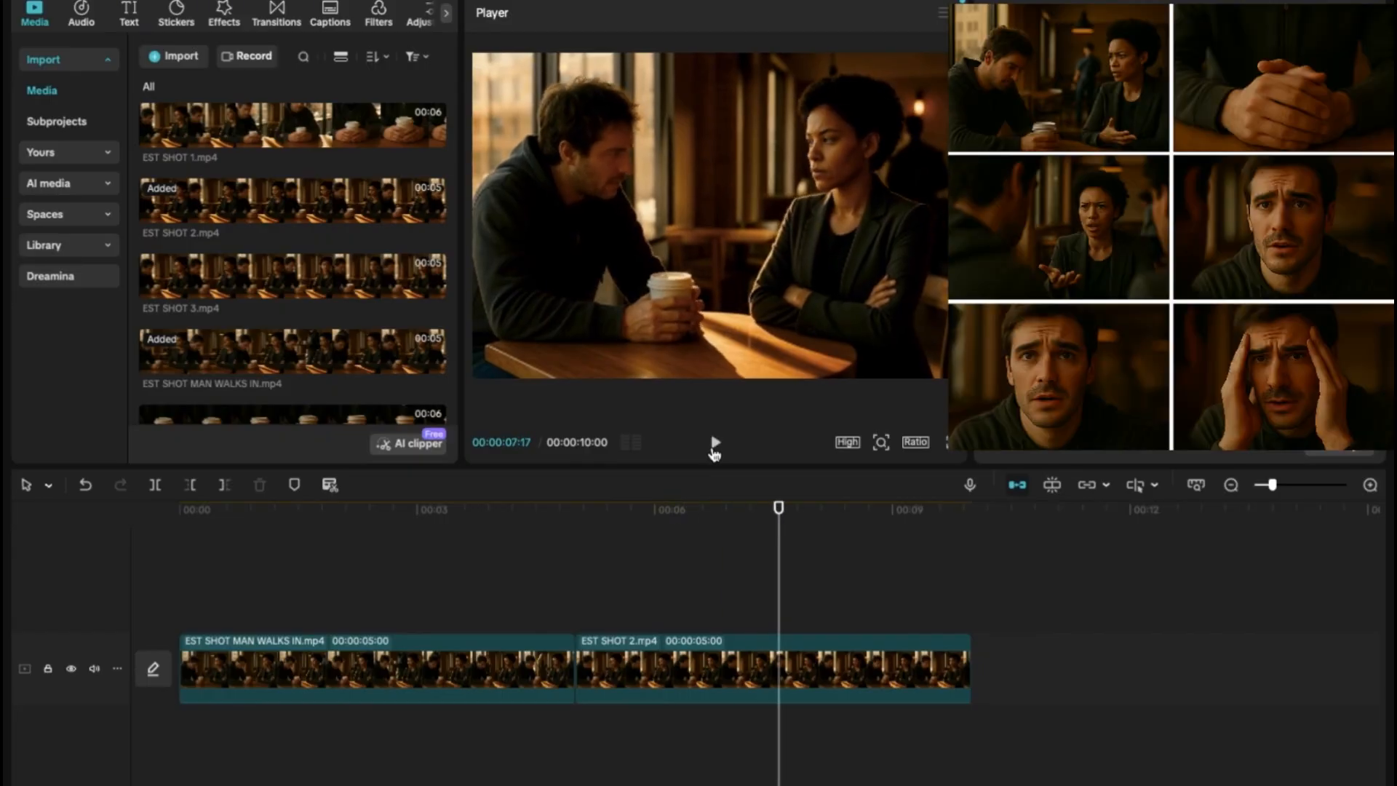
left_click(715, 446)
left_click(715, 445)
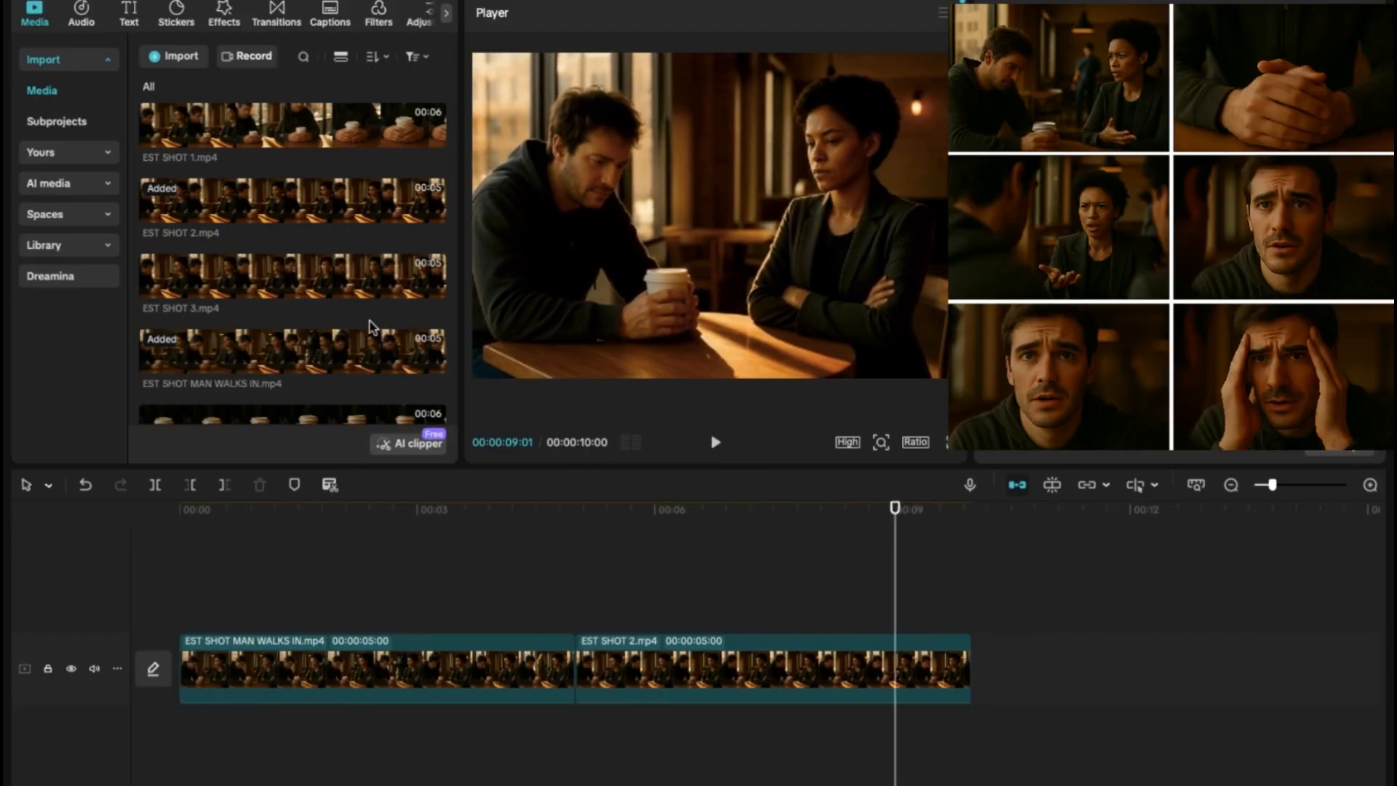
Step: Append EST SHOT 1.mp4 and HANDS ON CU 2.mp4, in that order, to the end of the timeline
left_click(240, 140)
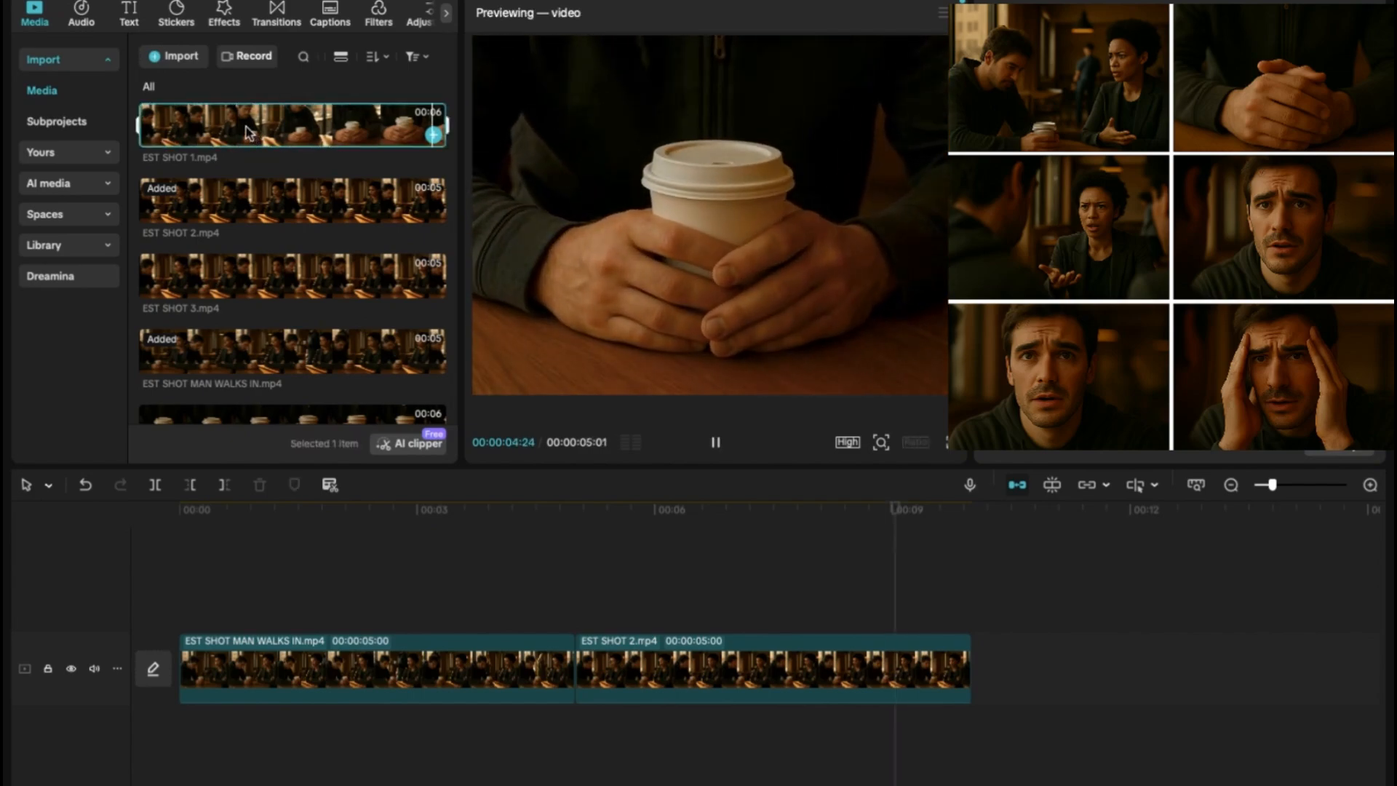
left_click_drag(256, 133, 1022, 684)
scroll(920, 664, "right", 5)
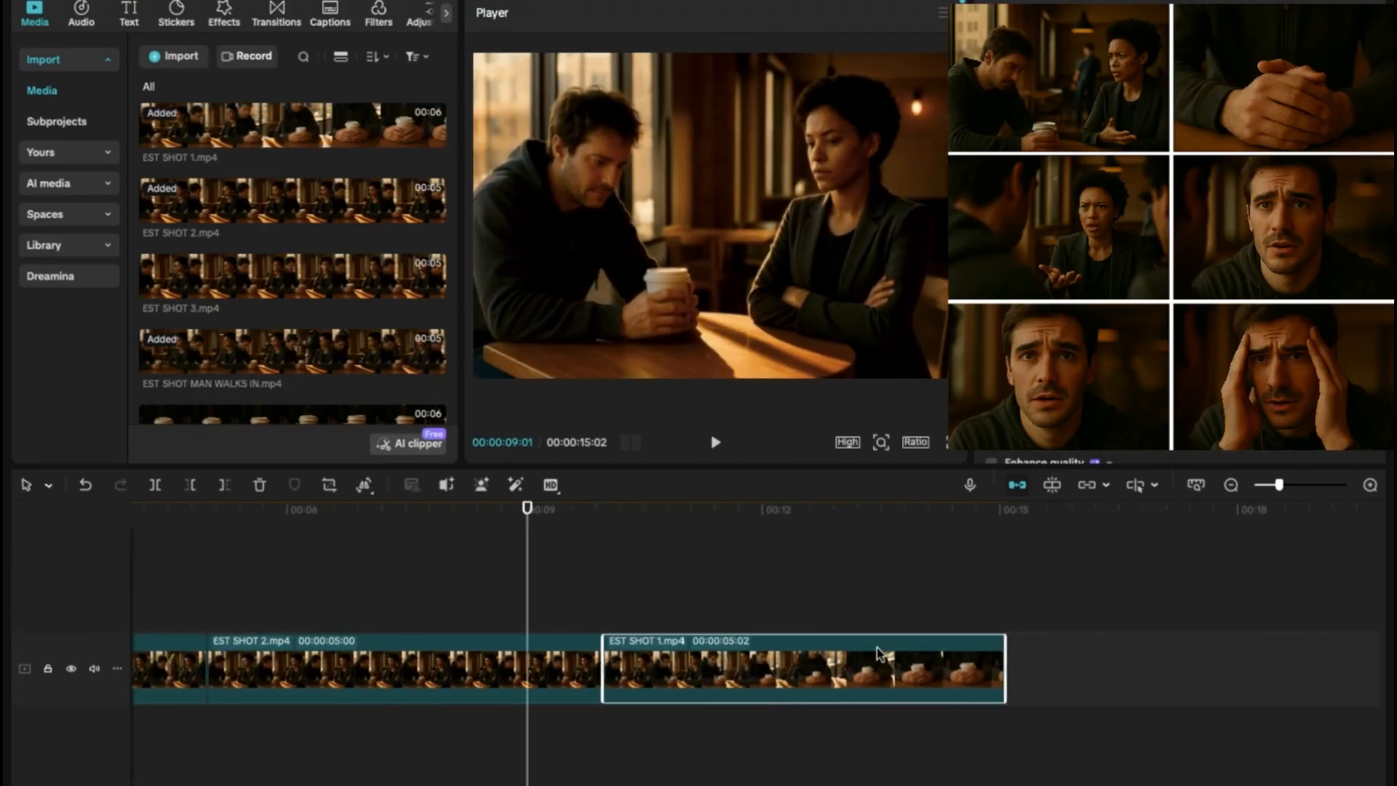
scroll(255, 240, "down", 3)
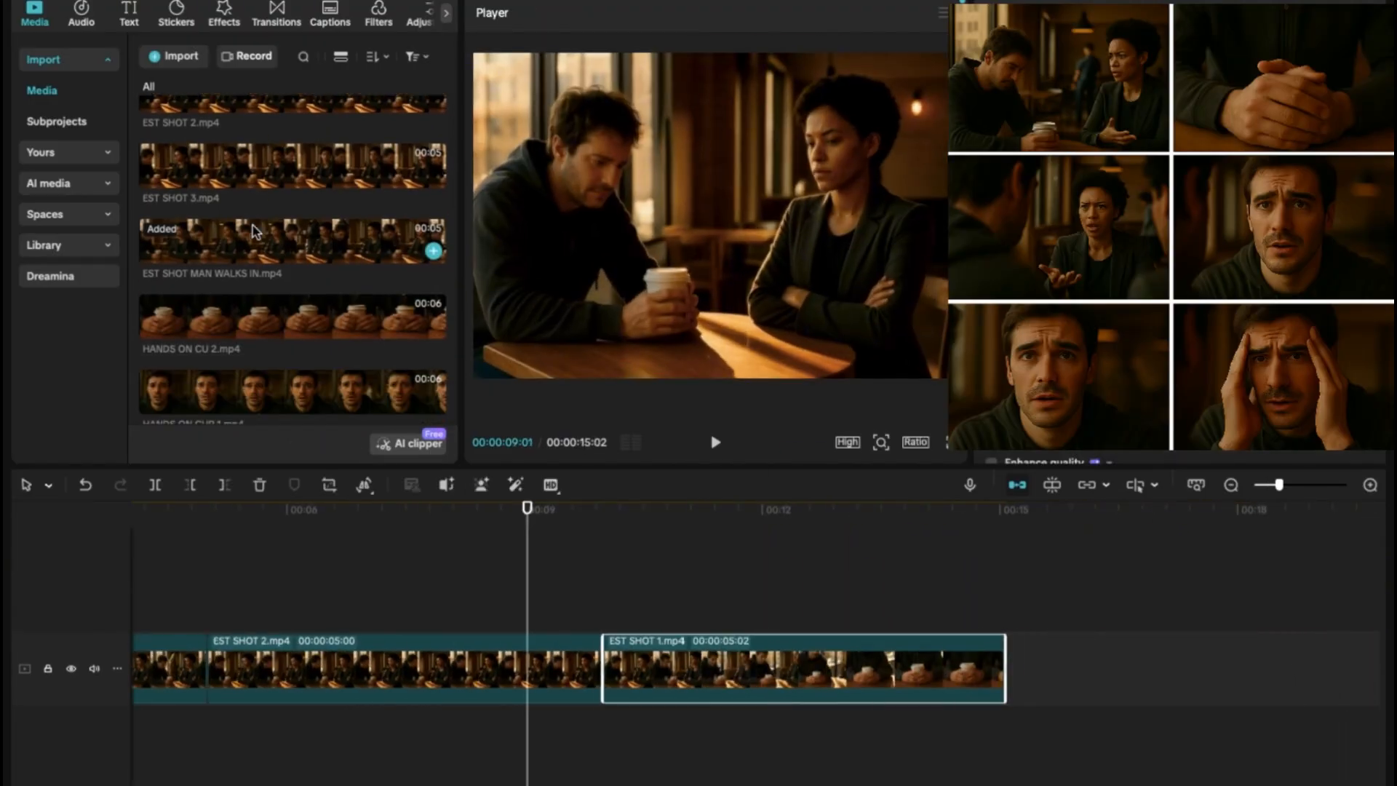
left_click(244, 304)
left_click_drag(244, 304, 990, 661)
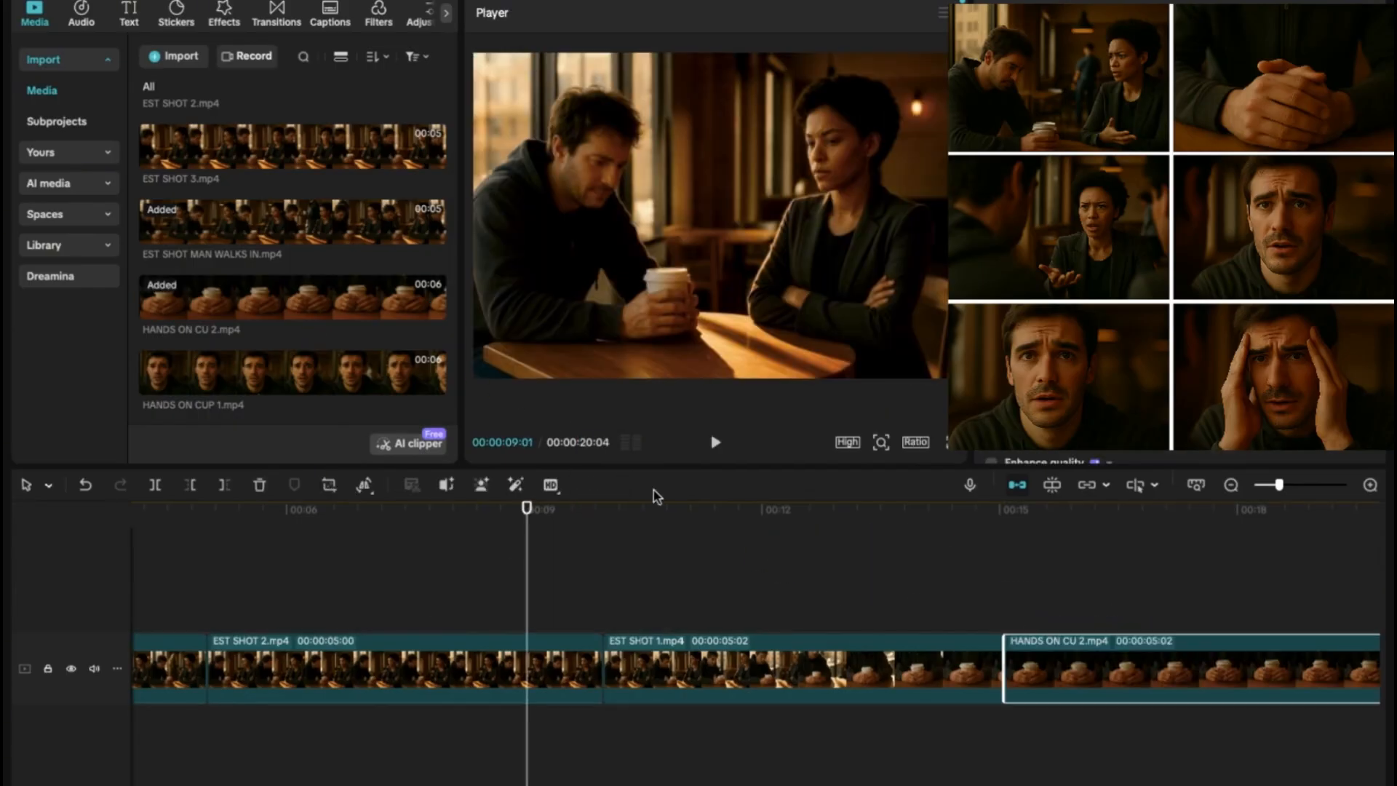
Step: Play back the transitions from EST SHOT 2.mp4 through EST SHOT 1.mp4 into HANDS ON CU 2.mp4, checking the framing of each shot
left_click(717, 445)
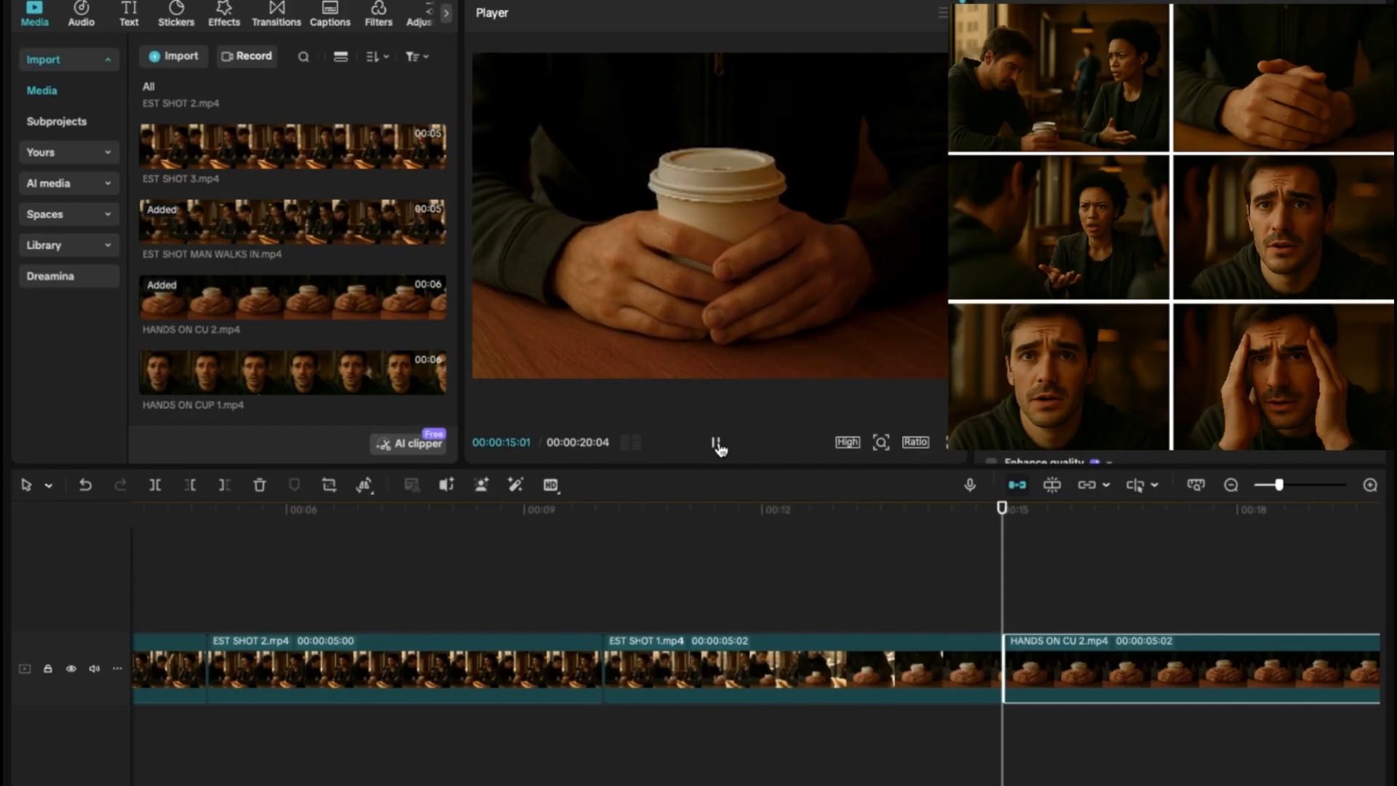
left_click(682, 686)
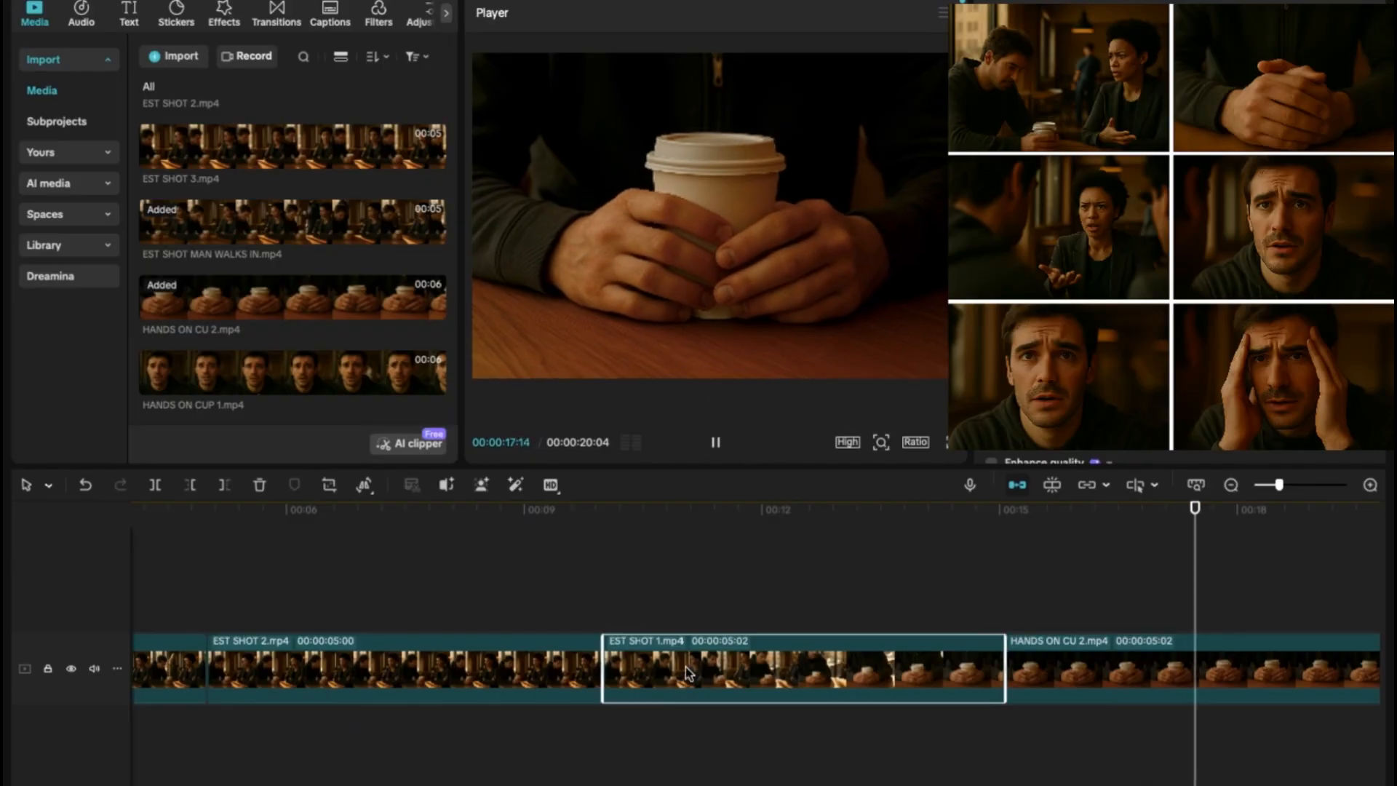
left_click(694, 572)
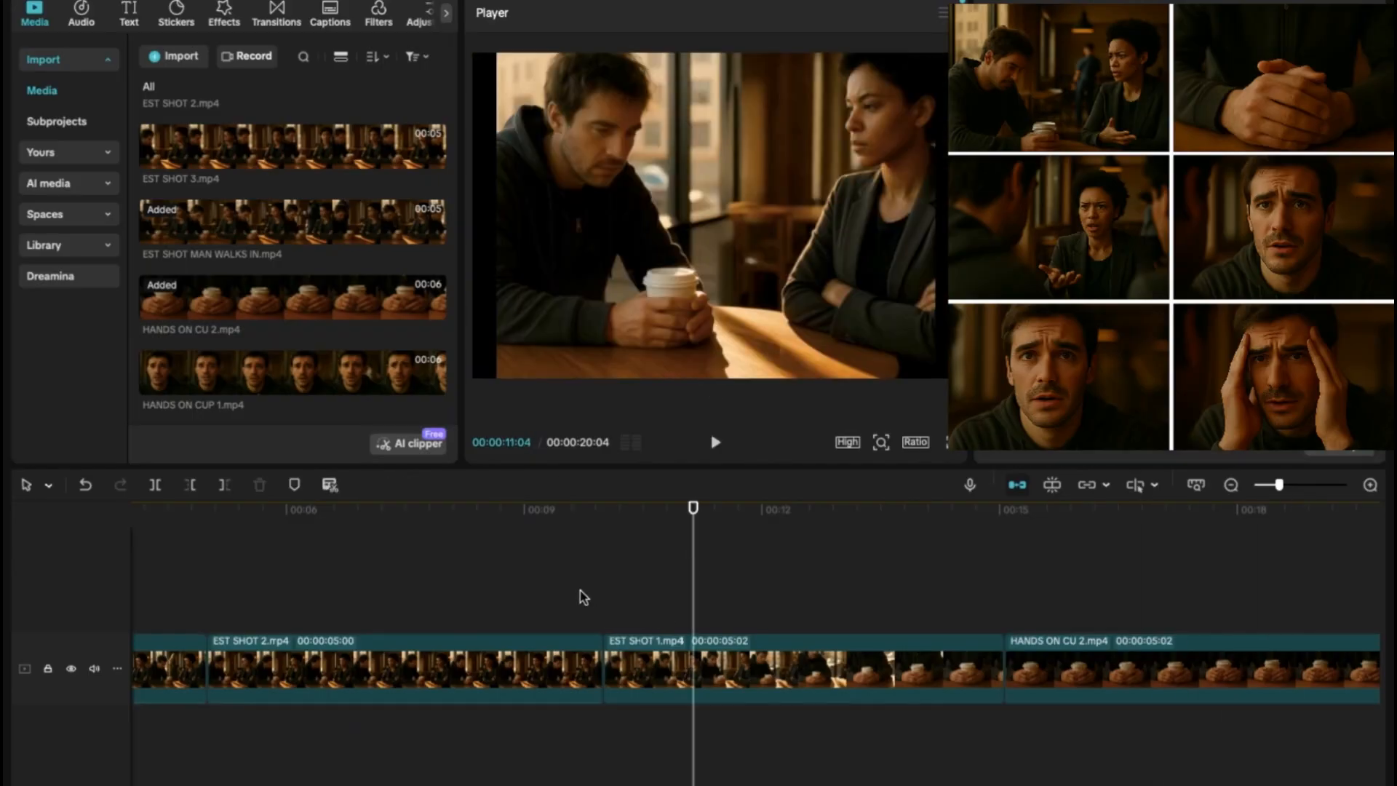
left_click(512, 680)
left_click(495, 620)
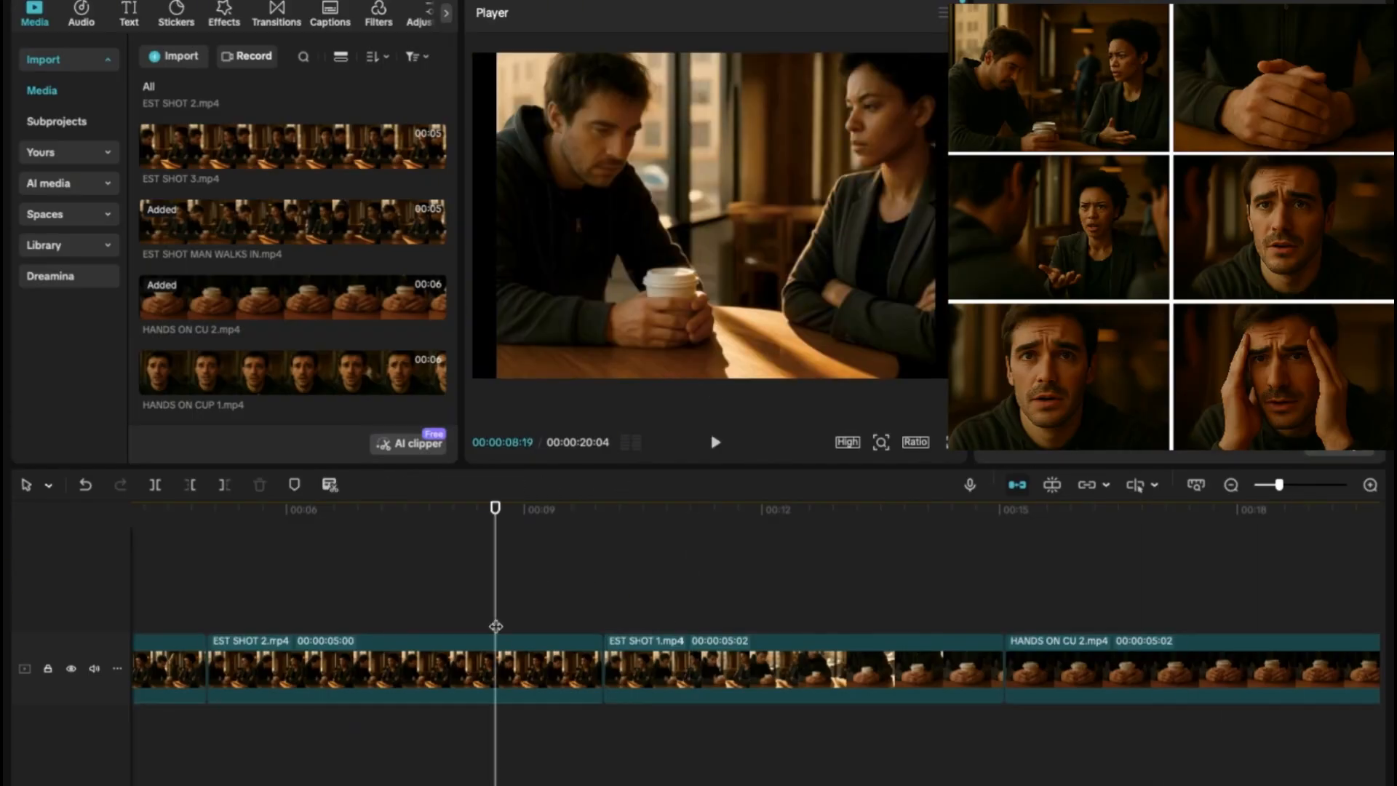
left_click(717, 443)
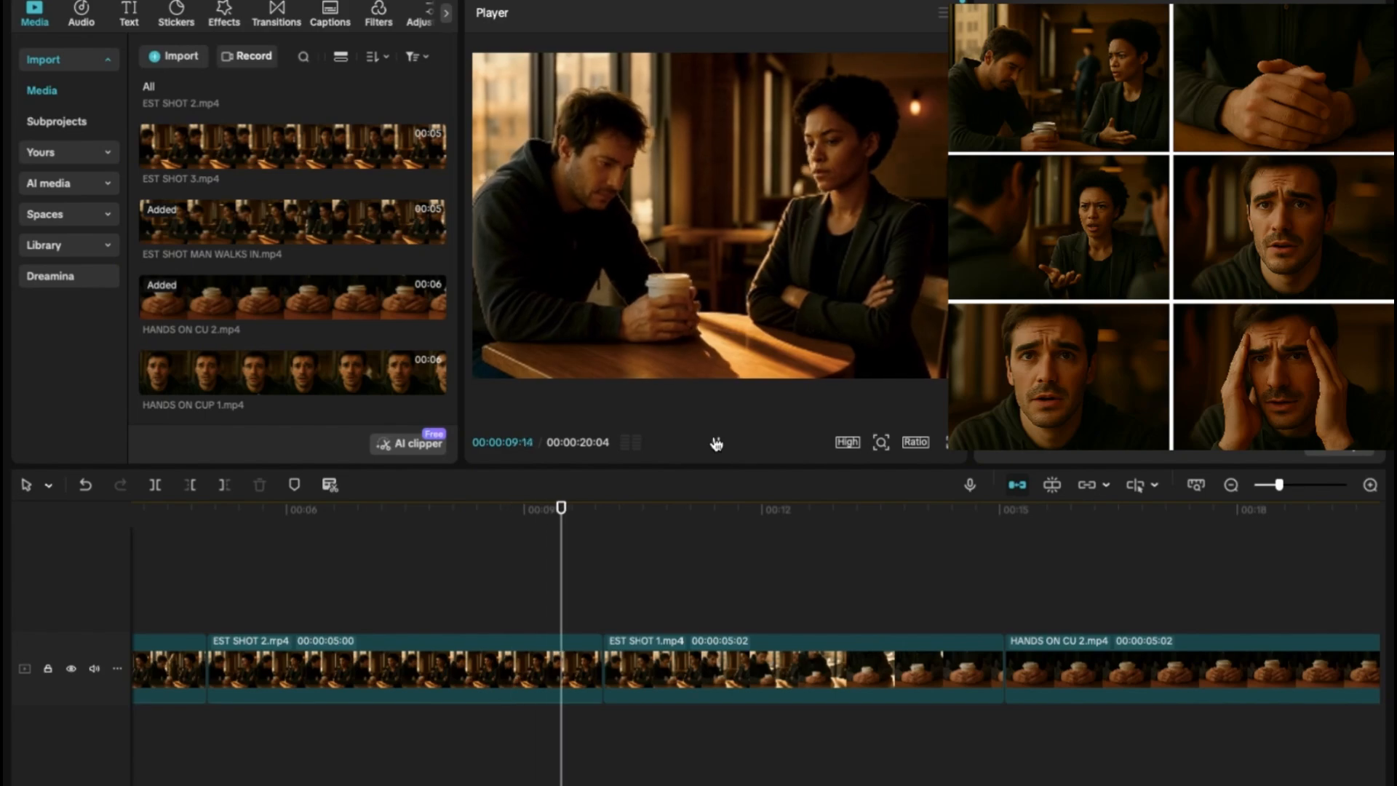
Step: Scale up the EST SHOT 1.mp4 clip in the preview until it fills the full frame width without black side bars
left_click(800, 292)
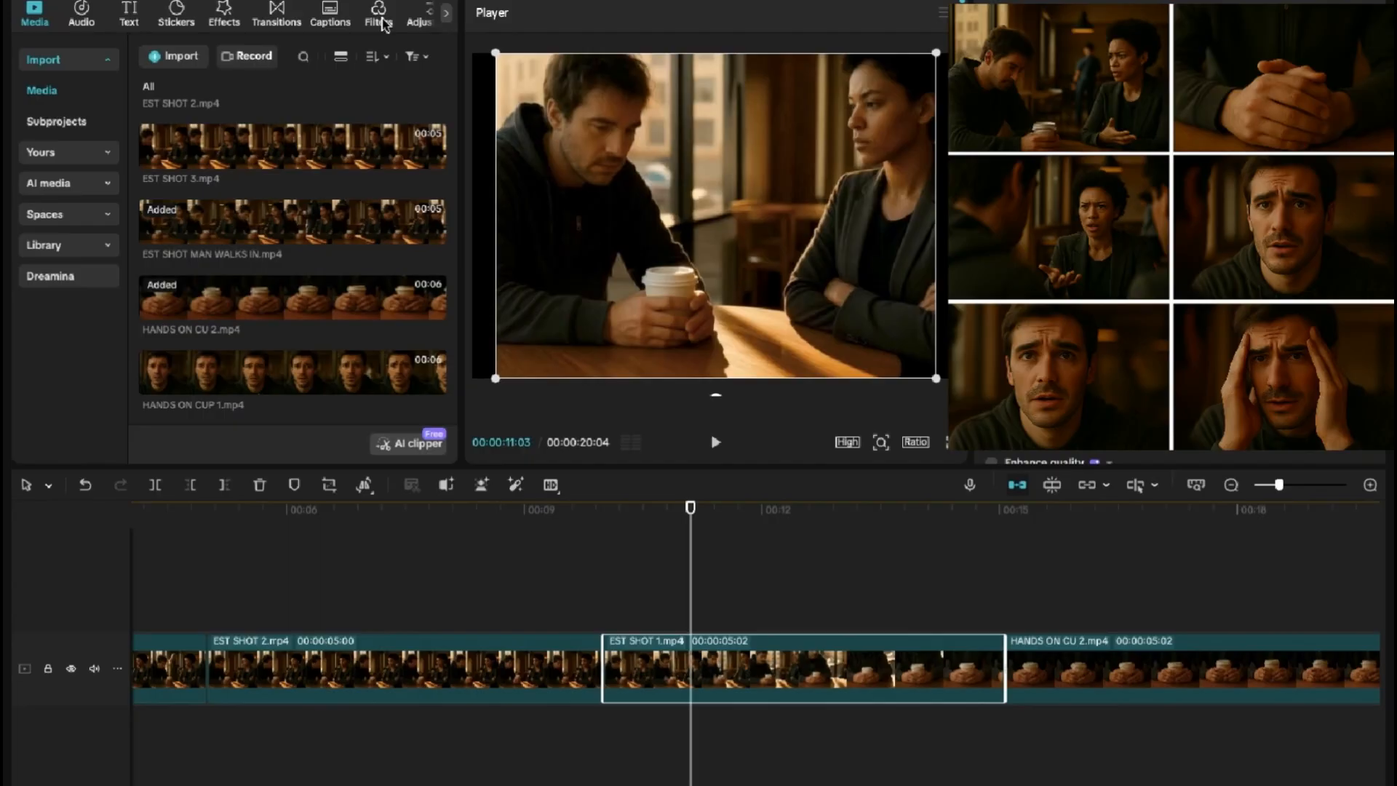
left_click_drag(496, 54, 498, 56)
left_click_drag(496, 55, 461, 55)
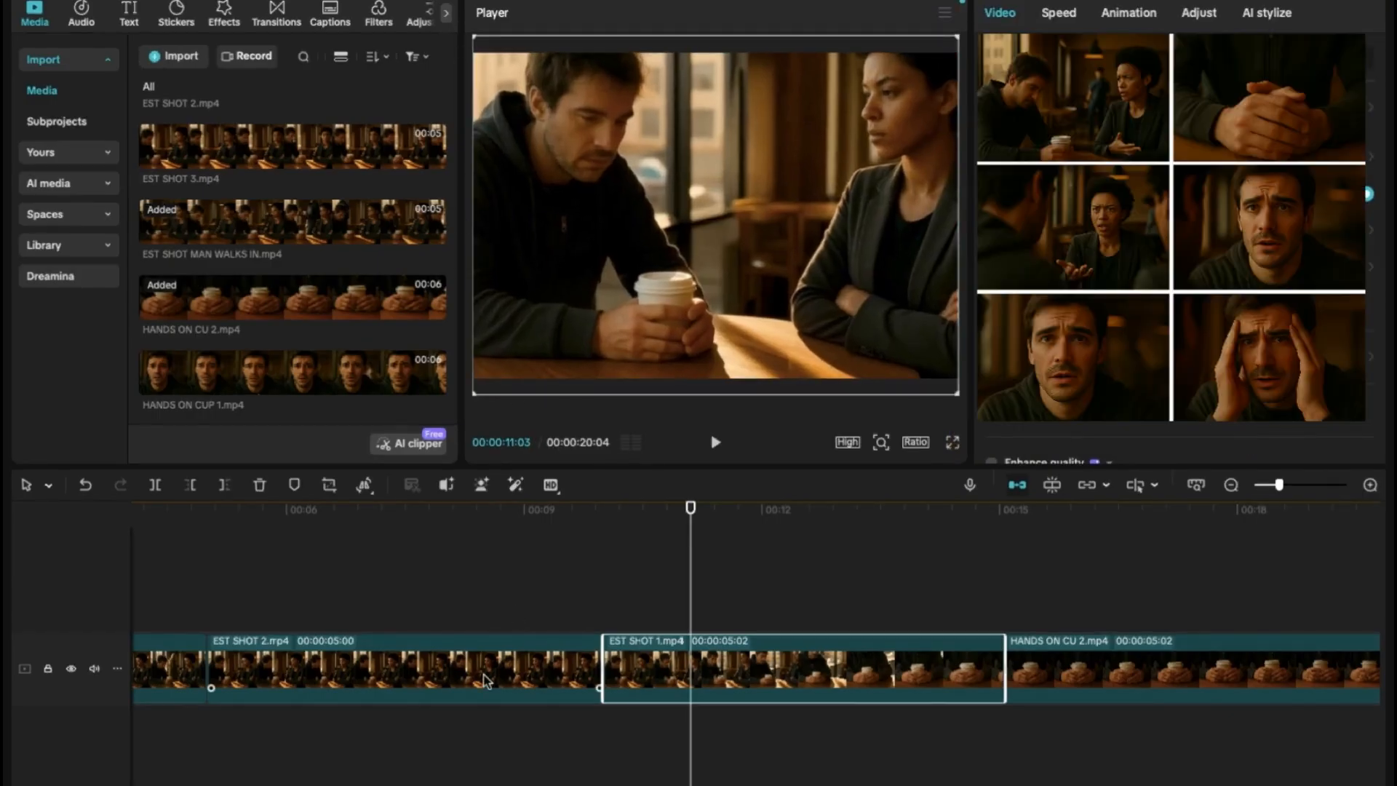
Step: Replay the sequence from the end of EST SHOT 2.mp4 and again from the beginning to check the rescaled shot in context
left_click(551, 601)
left_click(715, 443)
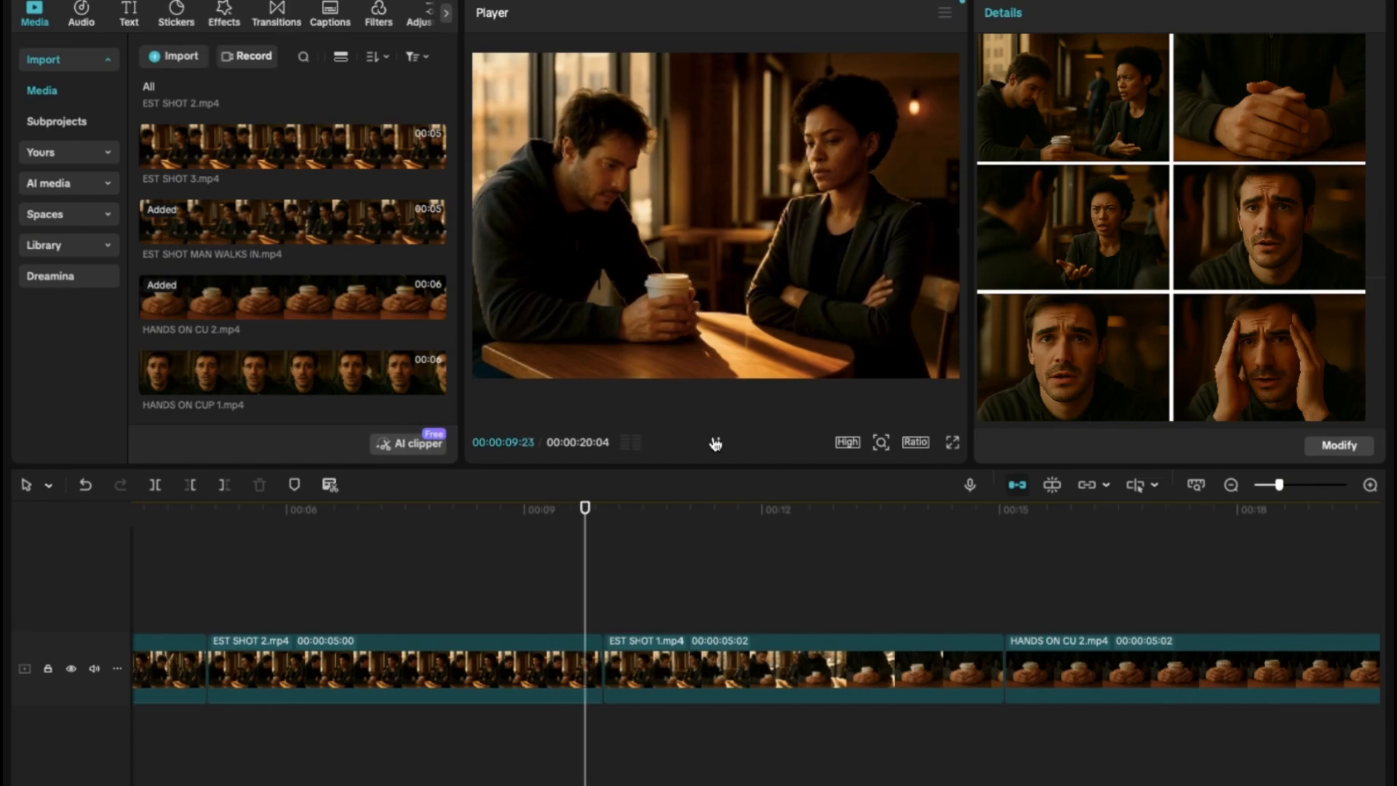
left_click(543, 585)
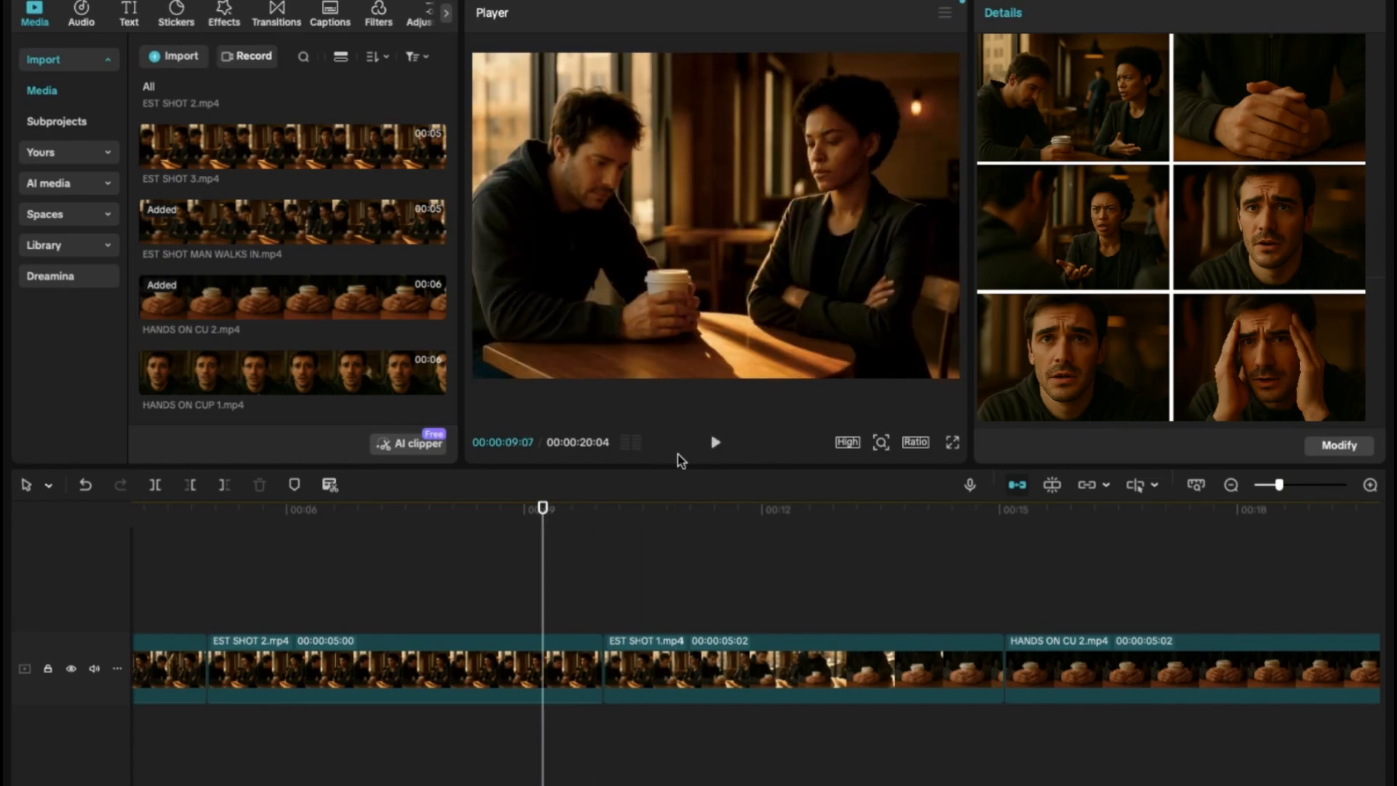
left_click(718, 443)
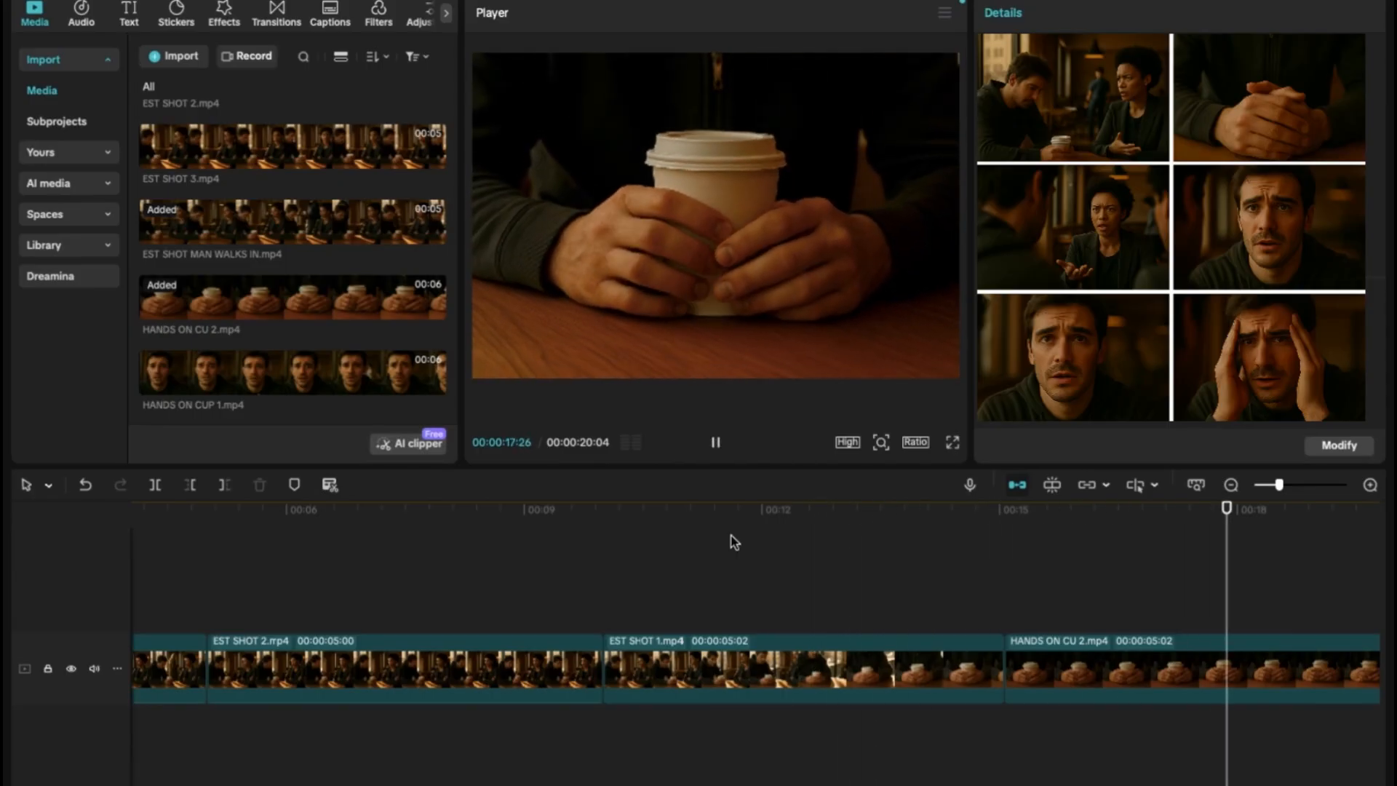
left_click(716, 441)
left_click(715, 442)
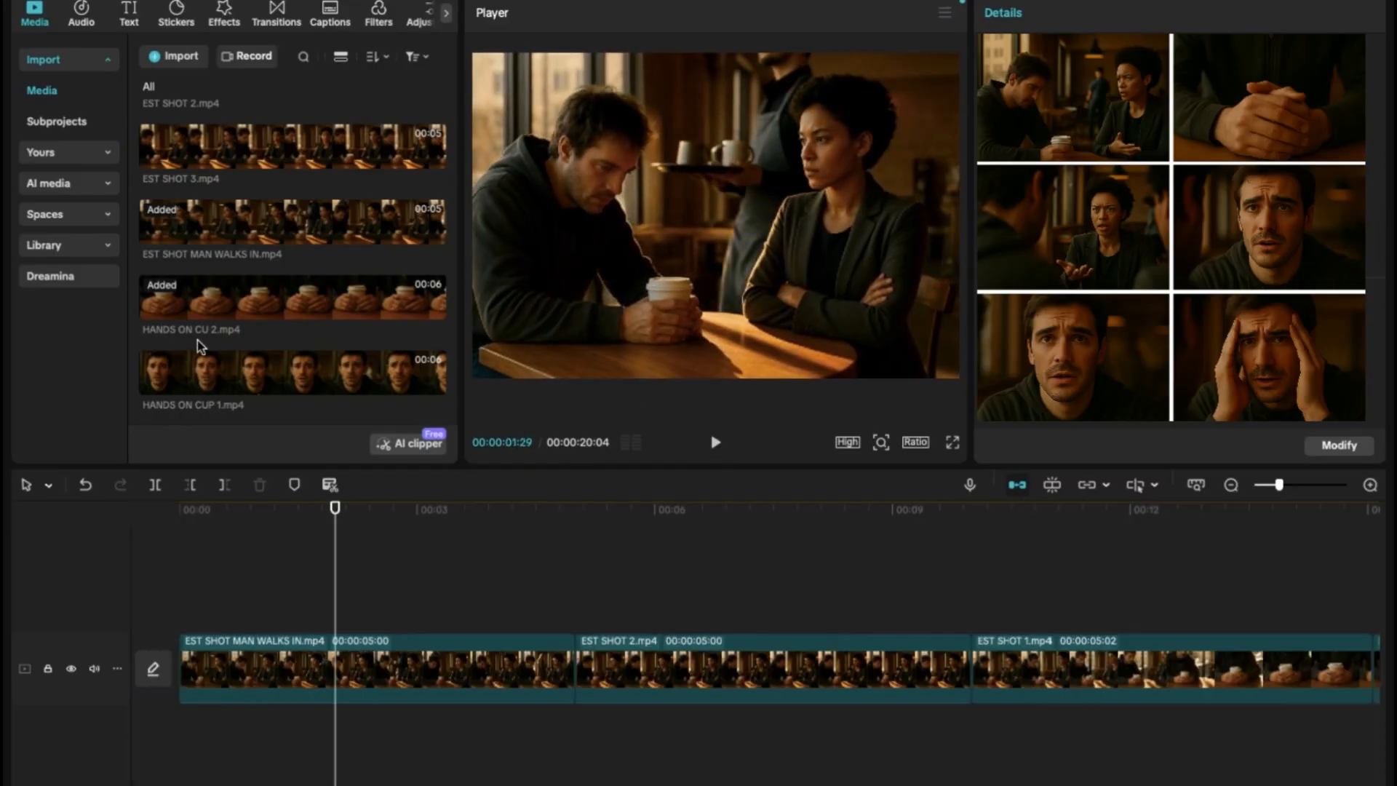
Step: Browse the media library for the shot to follow HANDS ON CU 2.mp4, previewing OTS ALEX 1.mp4 and HANDS ON CUP 1.mp4
scroll(492, 638, "right", 5)
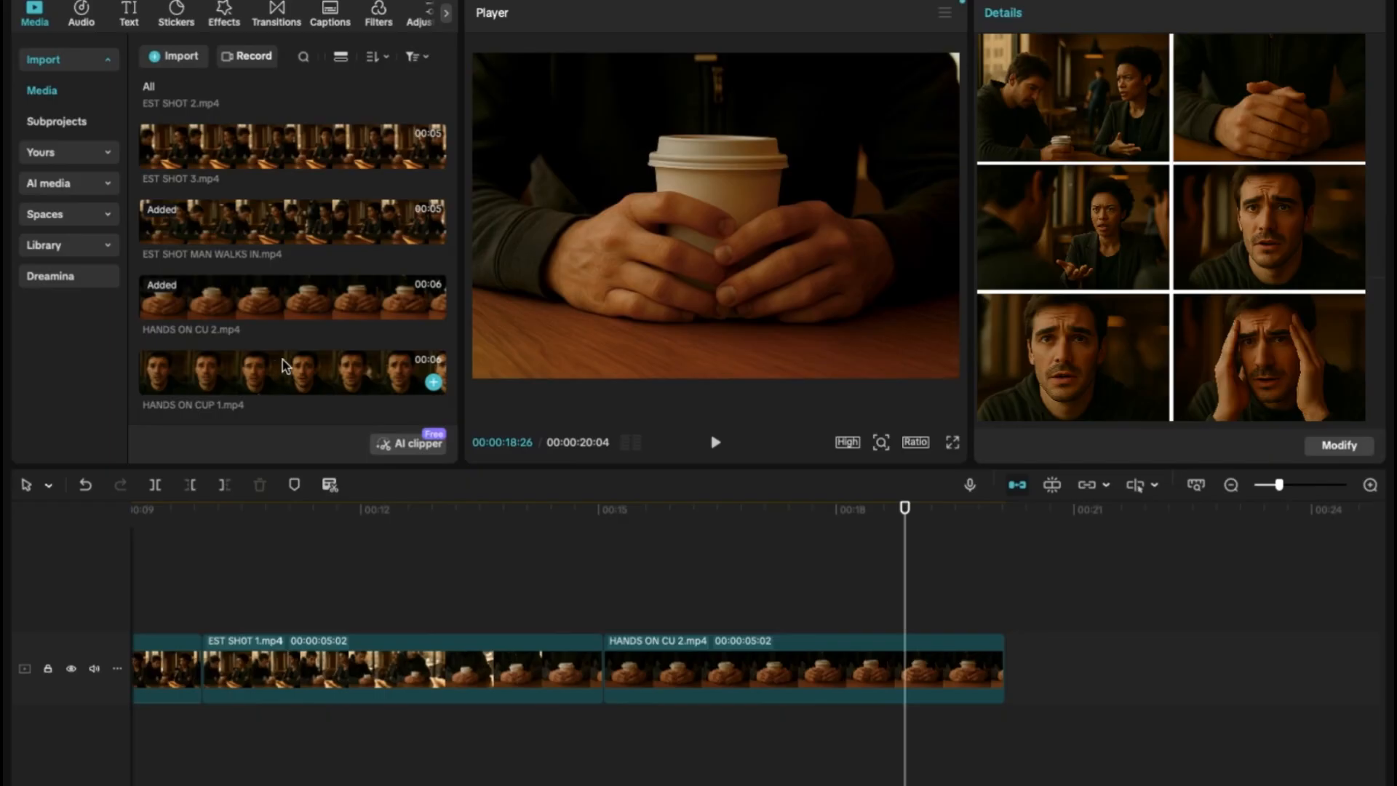
scroll(283, 359, "down", 3)
scroll(283, 359, "down", 2)
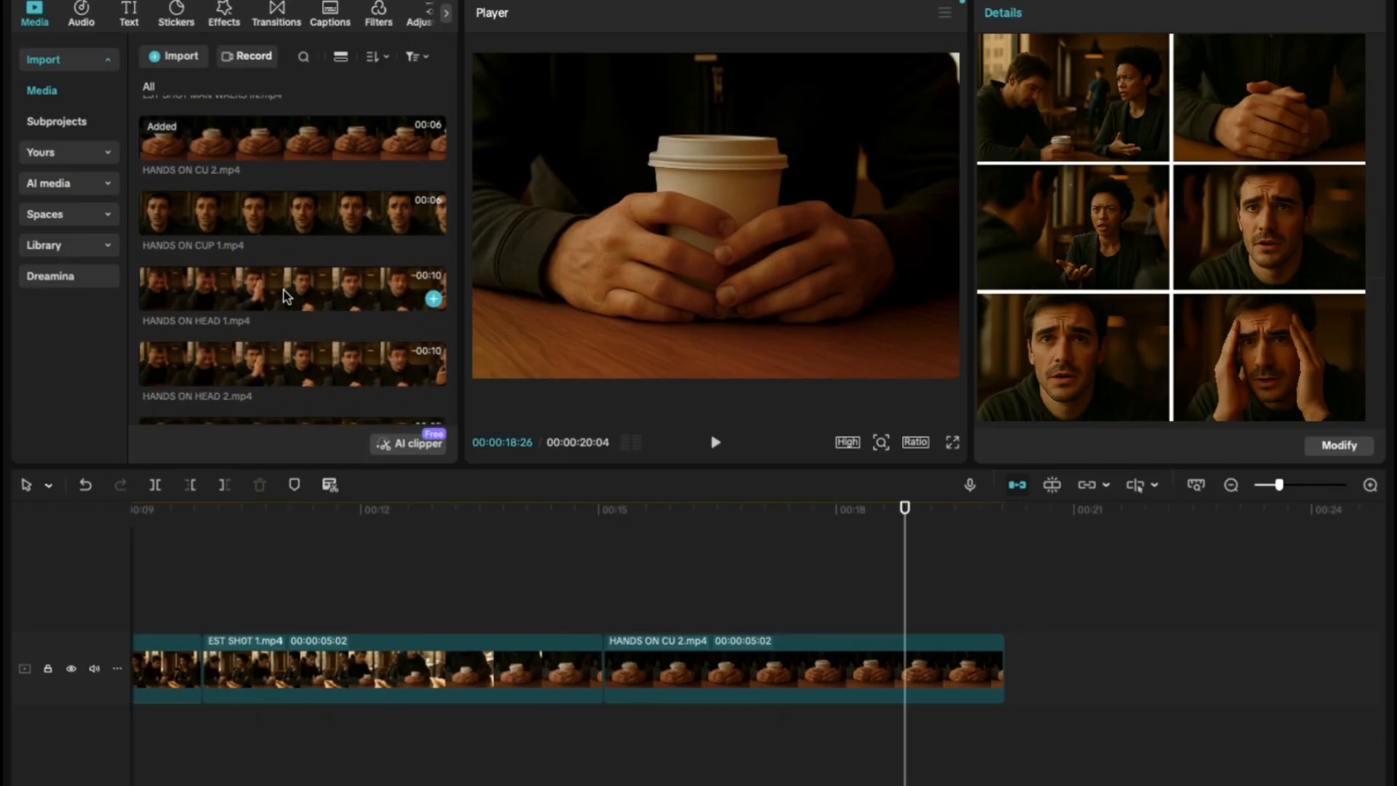
scroll(286, 295, "down", 2)
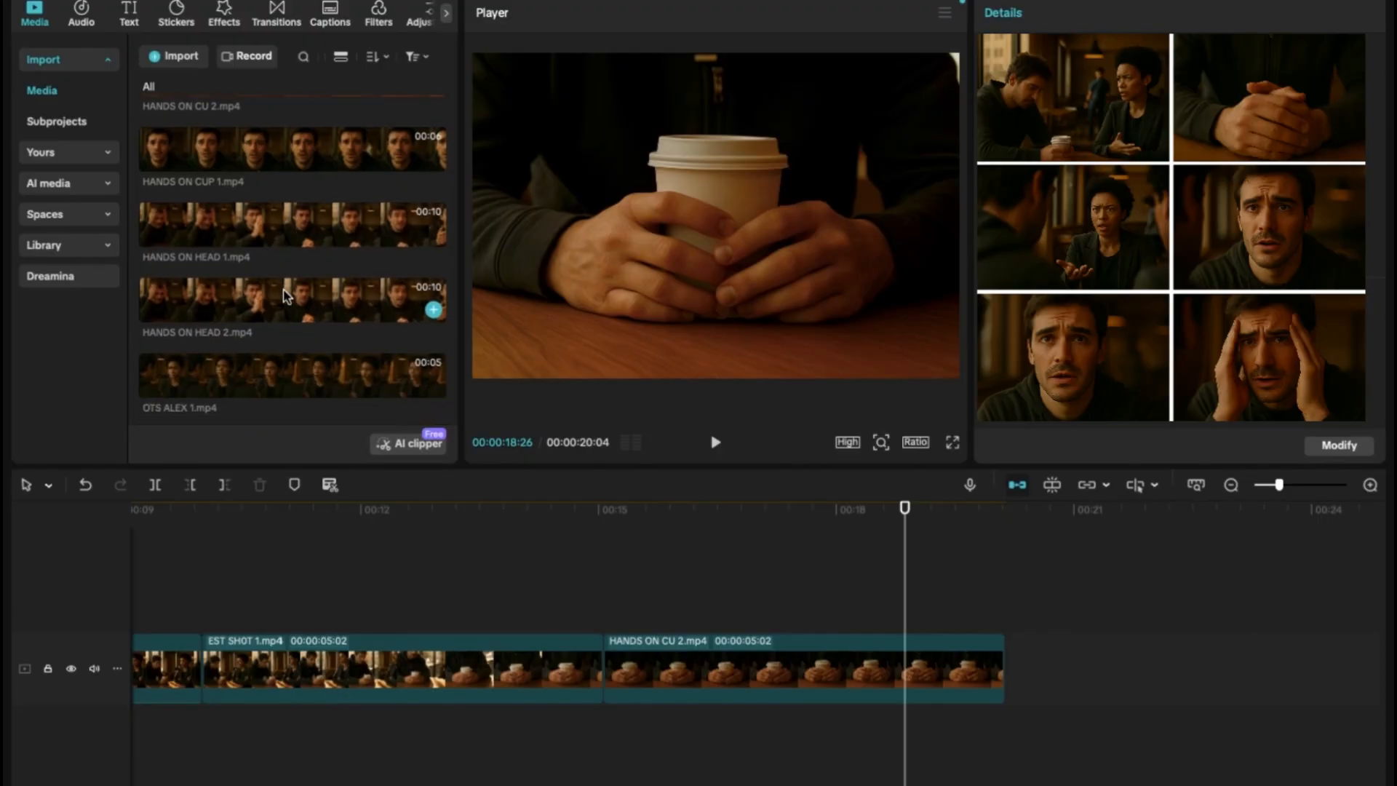
scroll(293, 326, "down", 1)
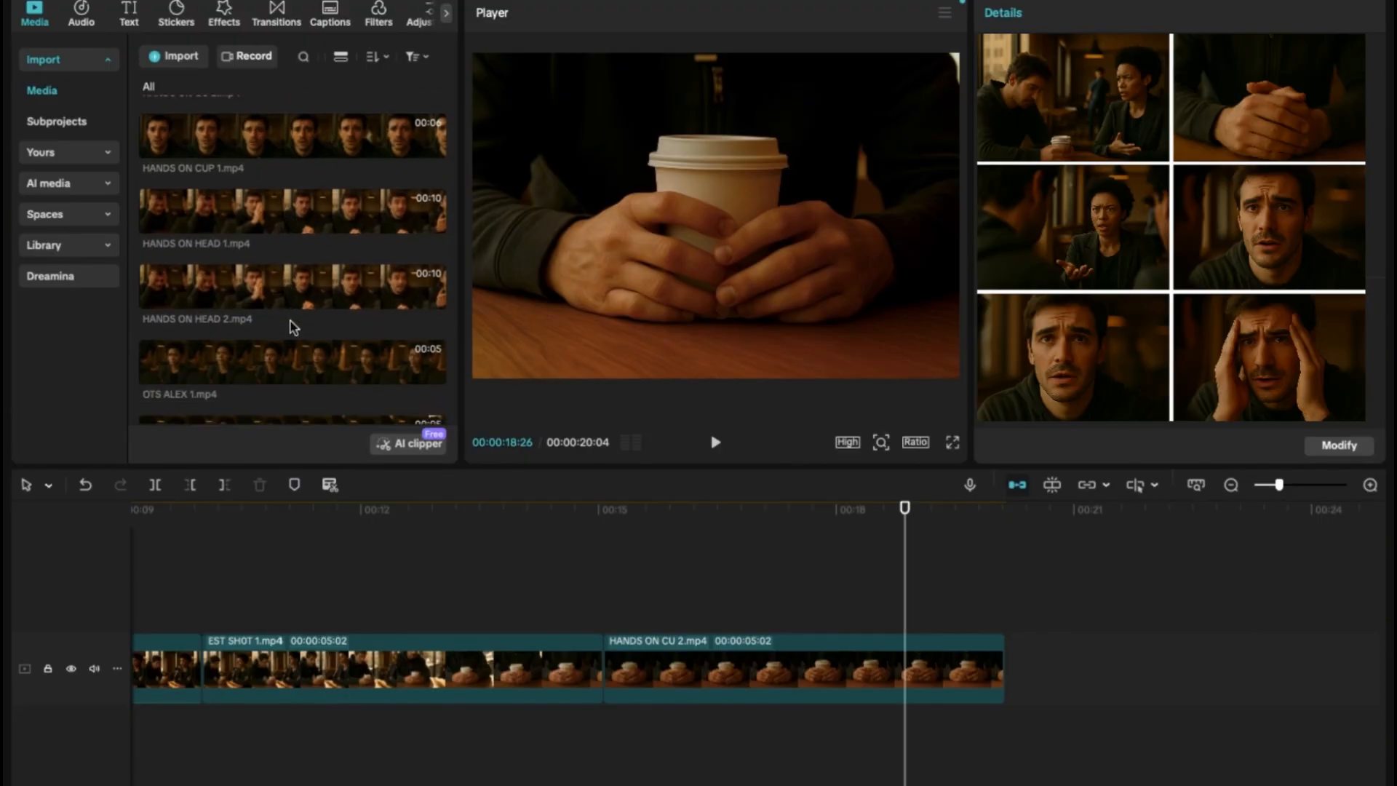
left_click(290, 365)
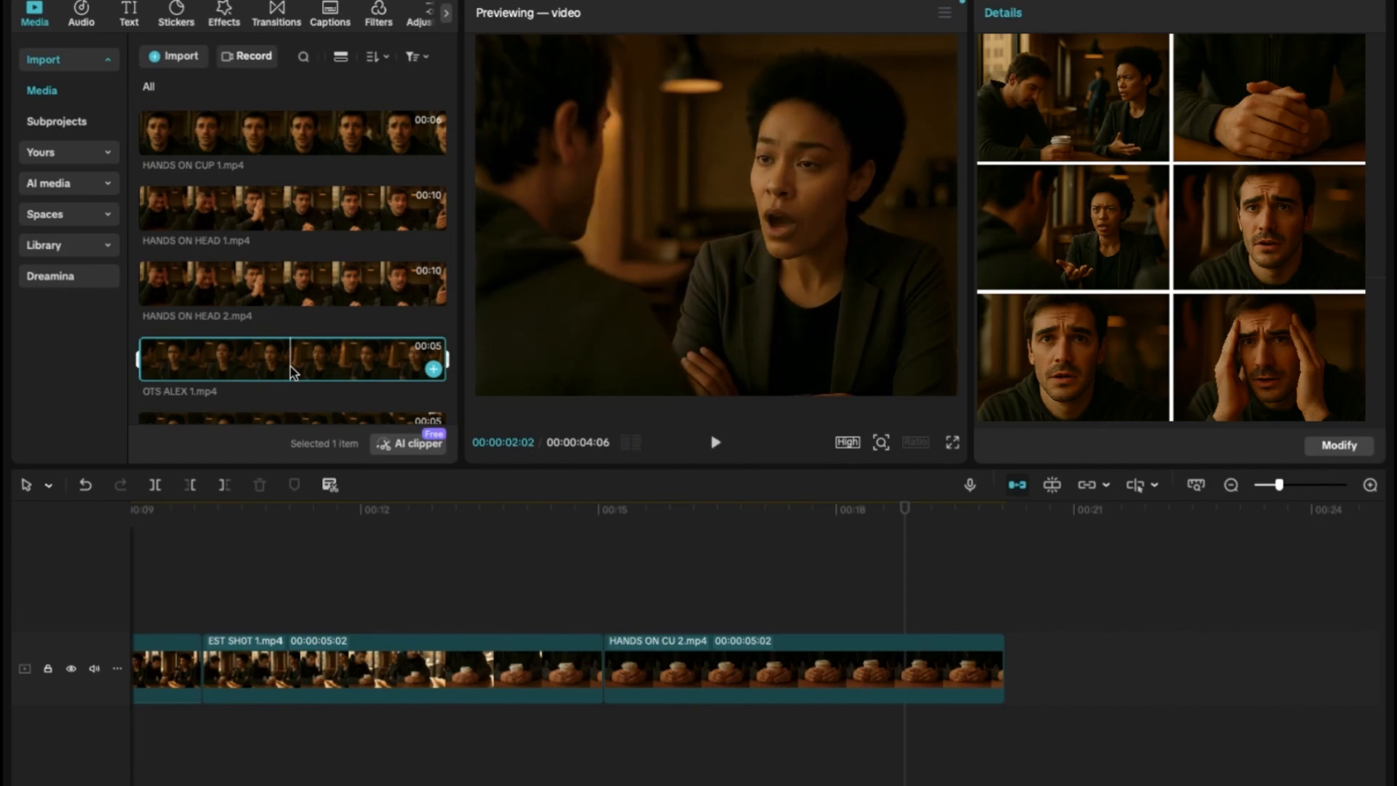
scroll(290, 365, "up", 1)
left_click(301, 174)
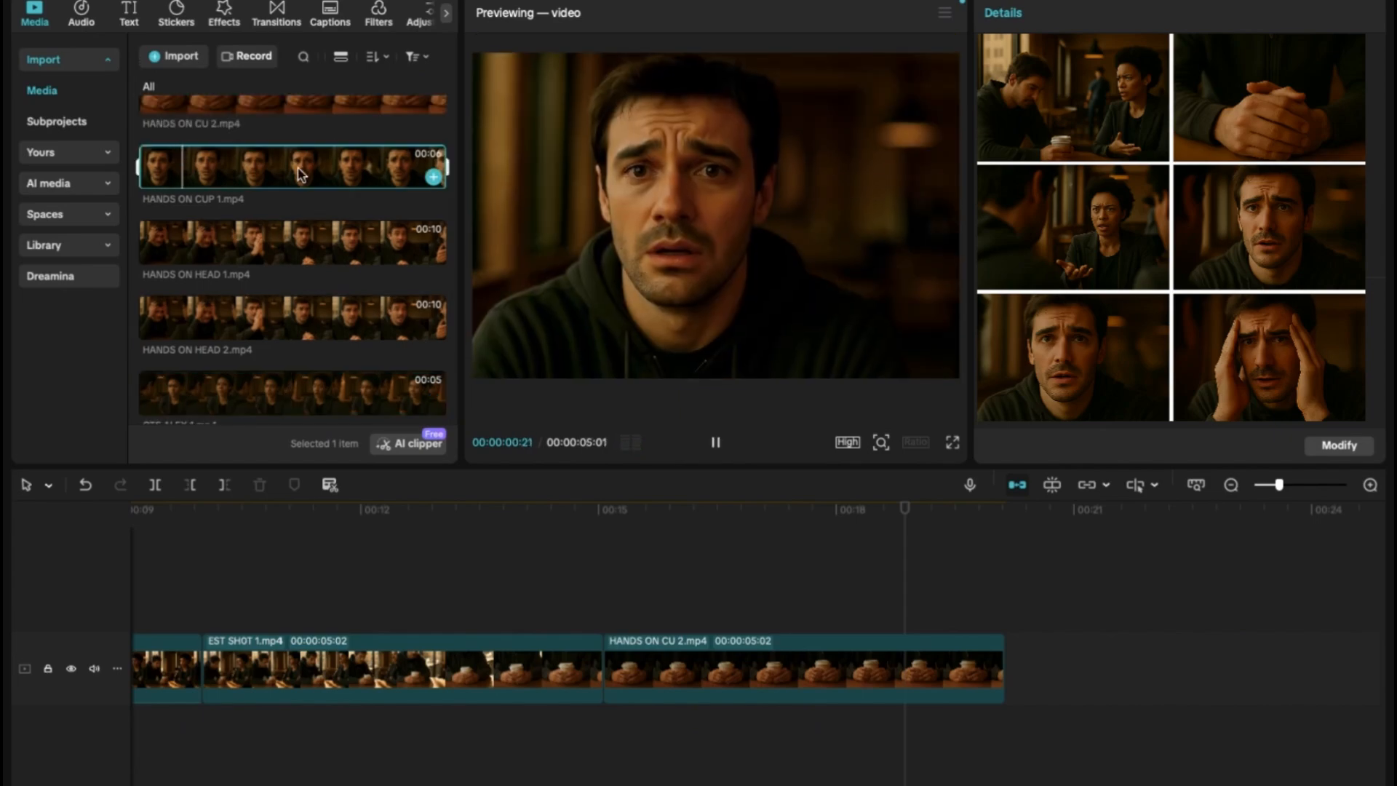
left_click(300, 174)
scroll(268, 312, "down", 2)
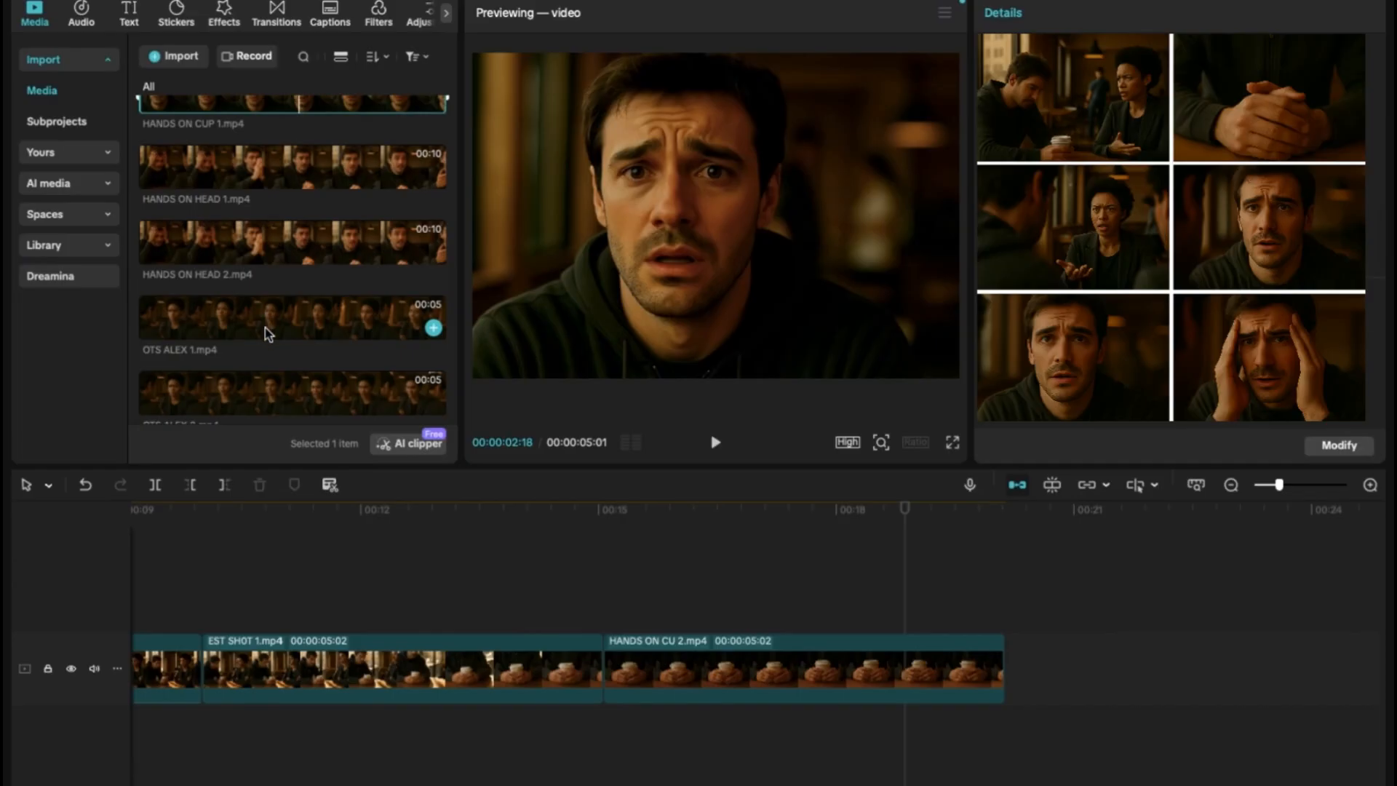
Step: Preview OTS ALEX 1.mp4, OTS ALEX 2.mp4 and OTS ALEX 3.mp4 to compare the over-the-shoulder takes of the woman
left_click(265, 327)
scroll(260, 337, "down", 2)
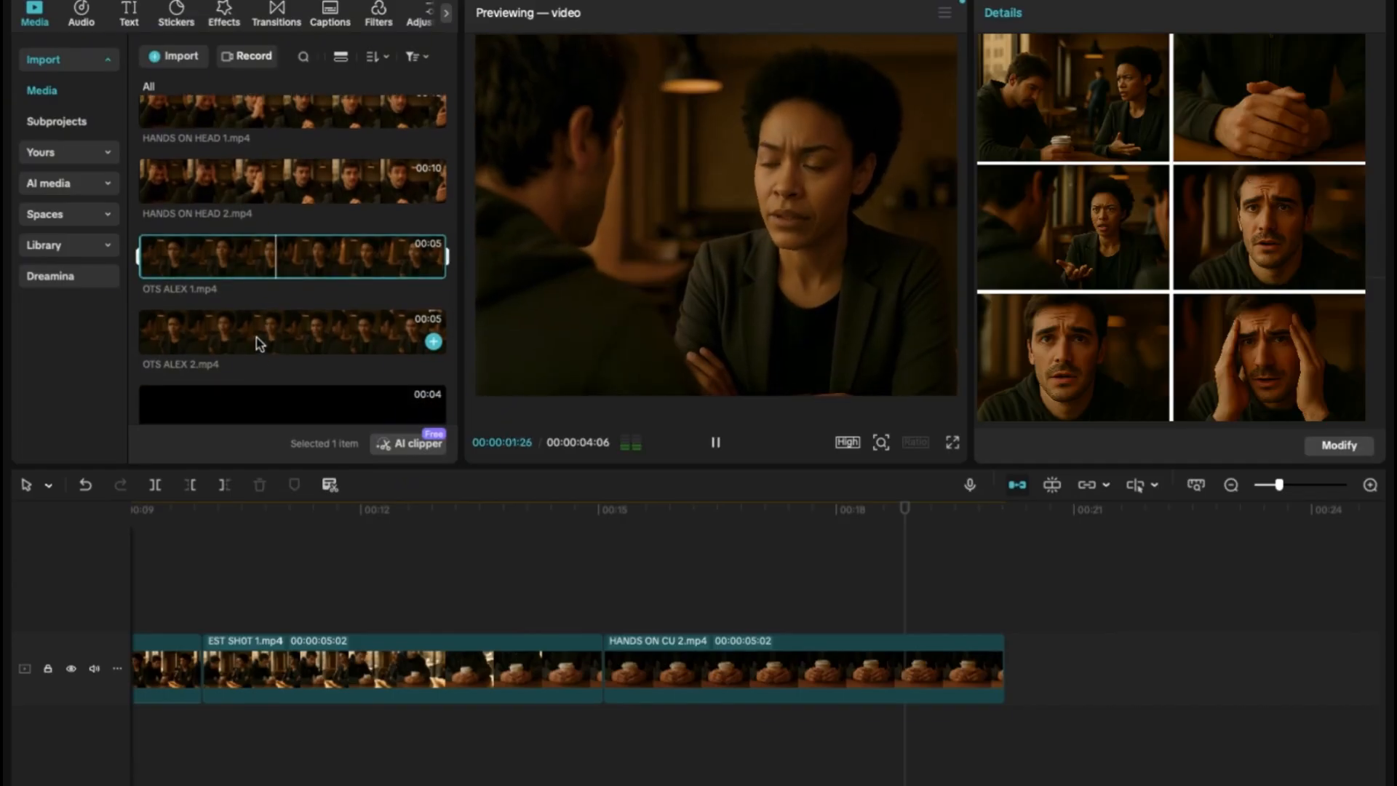
left_click(260, 343)
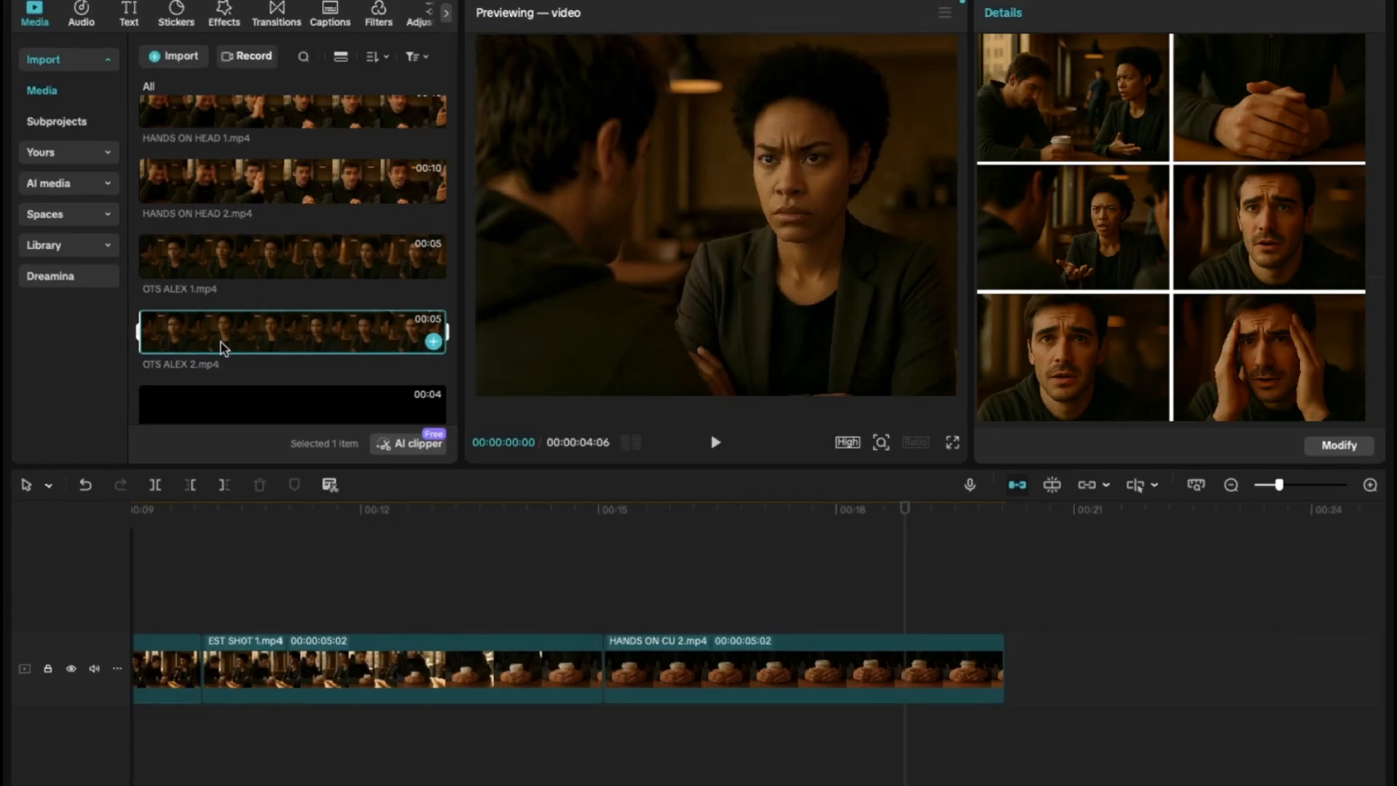
left_click(270, 252)
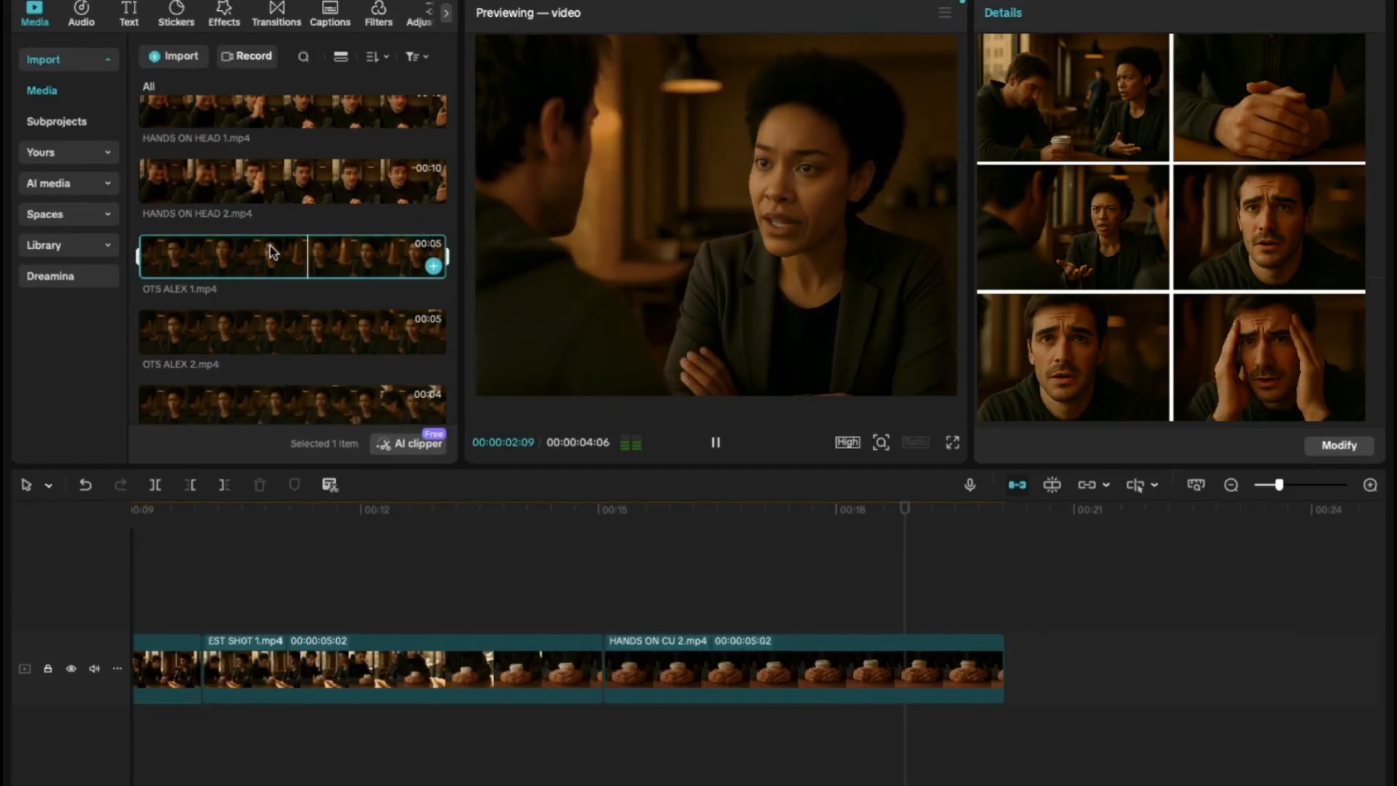
left_click(267, 335)
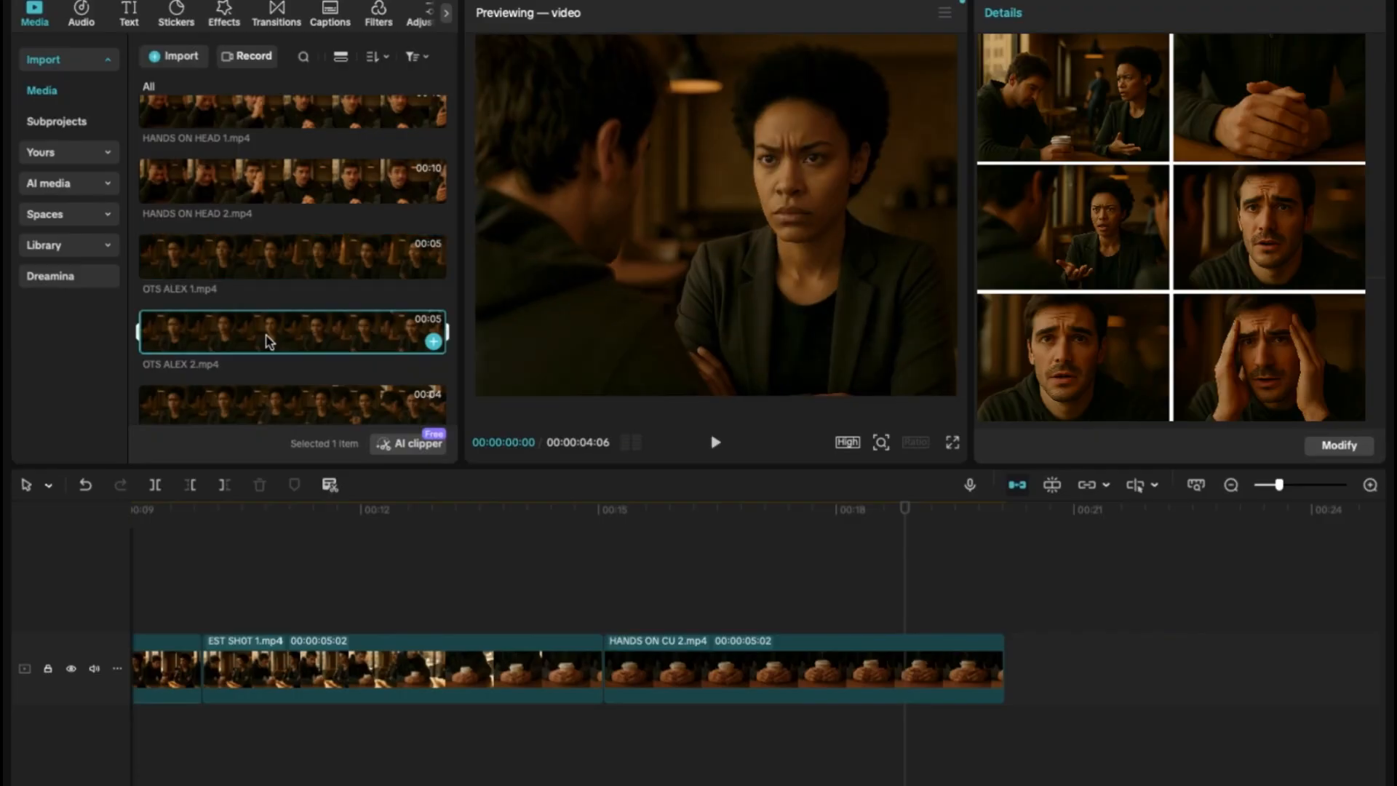
scroll(269, 342, "down", 1)
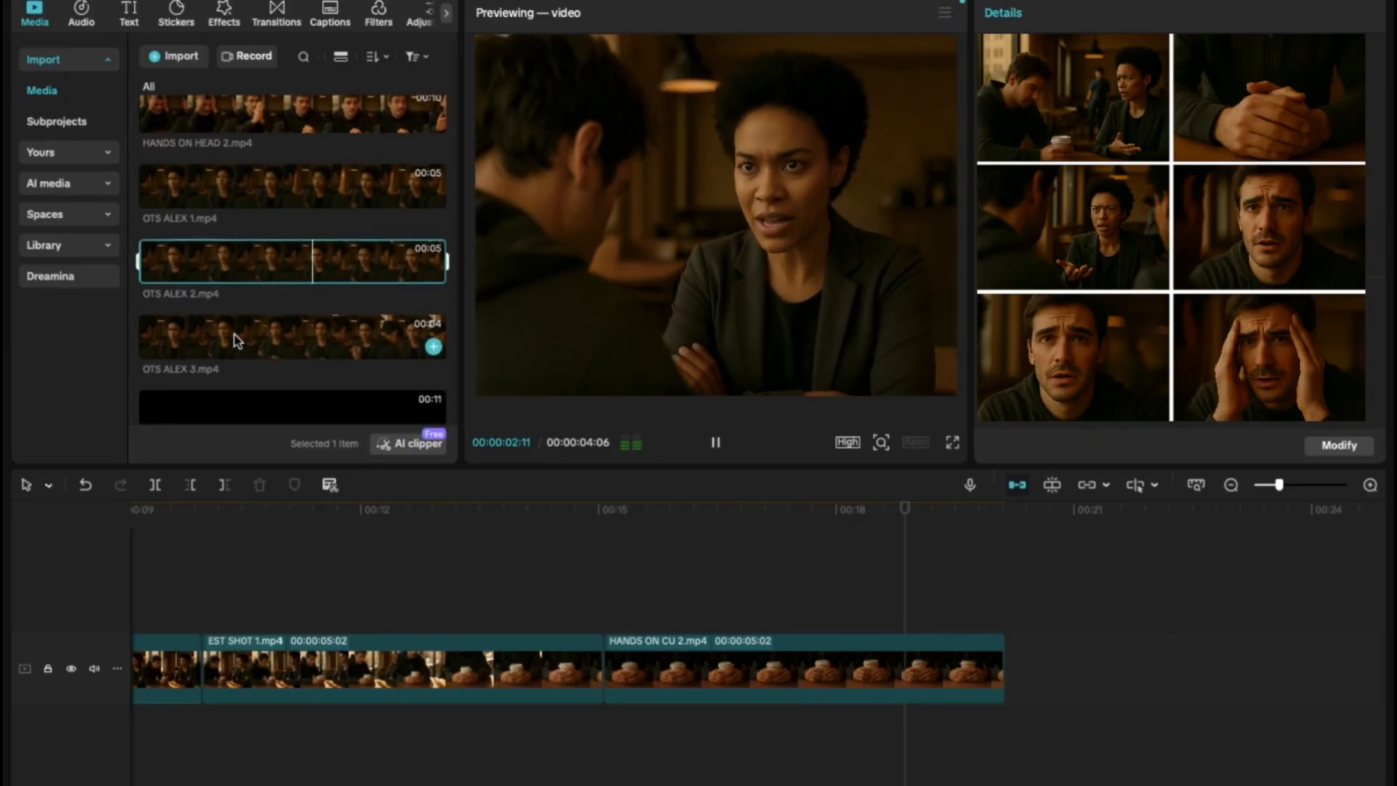
left_click(235, 336)
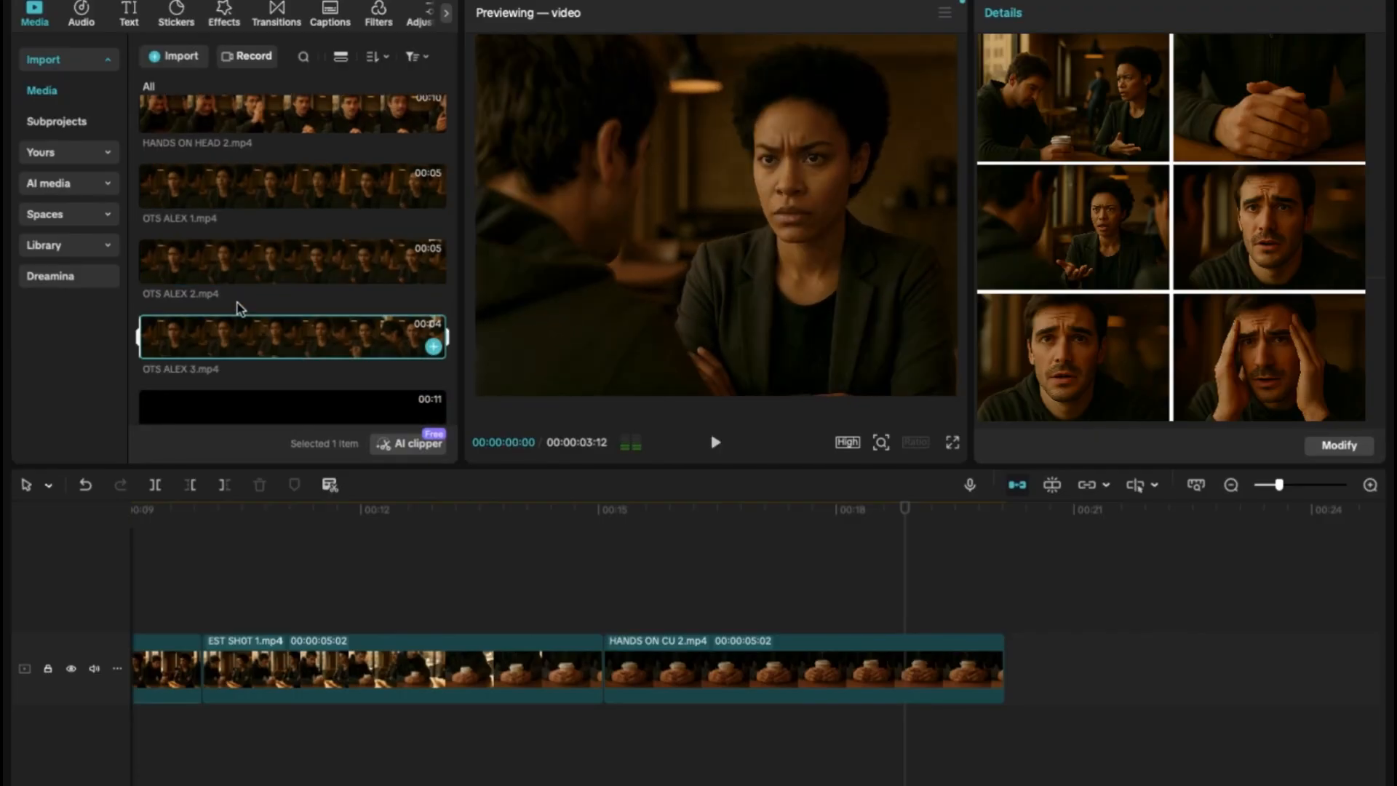
left_click(252, 253)
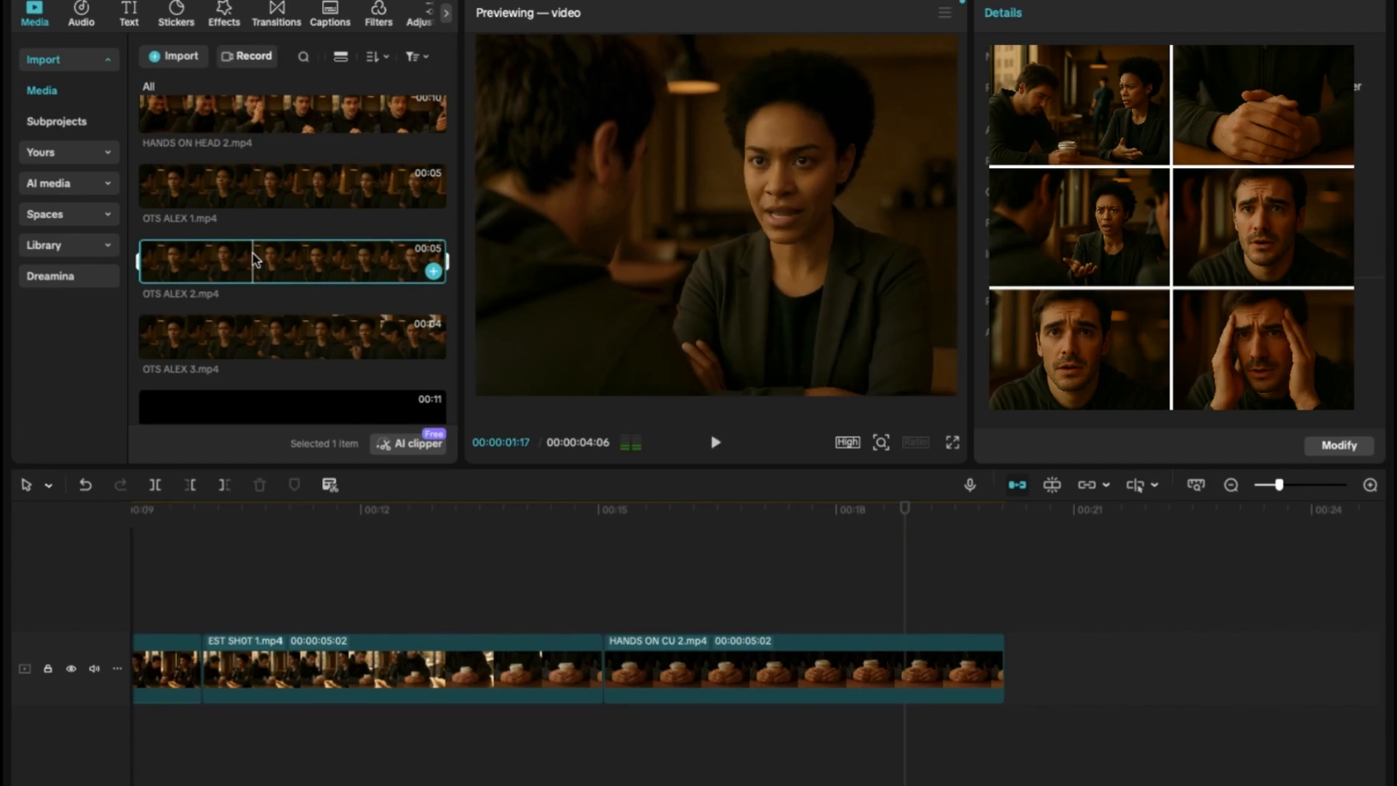
Step: Append OTS ALEX 2.mp4 after HANDS ON CU 2.mp4 and scale it up until it fills the frame width without side bars
left_click_drag(297, 264, 1005, 668)
scroll(928, 662, "right", 5)
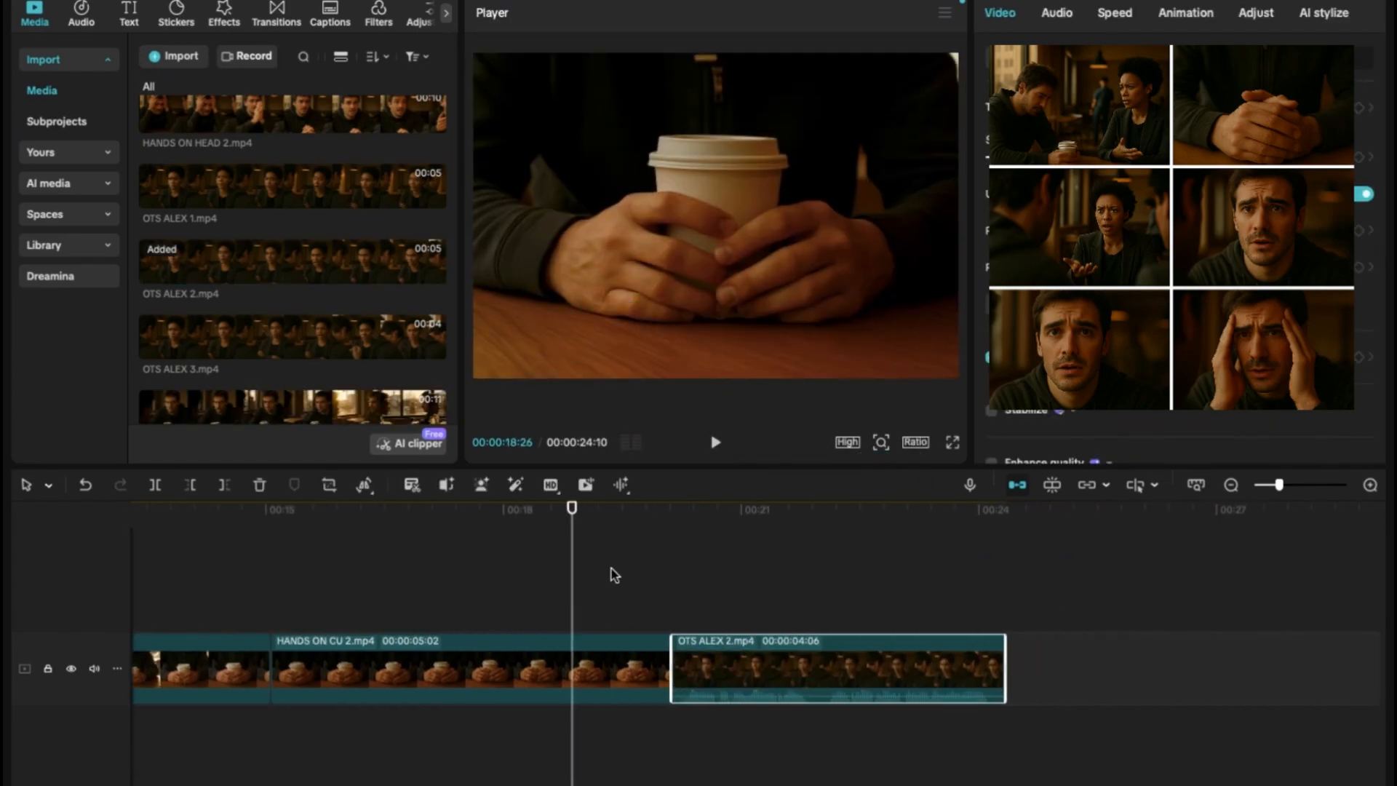
left_click_drag(589, 595, 702, 595)
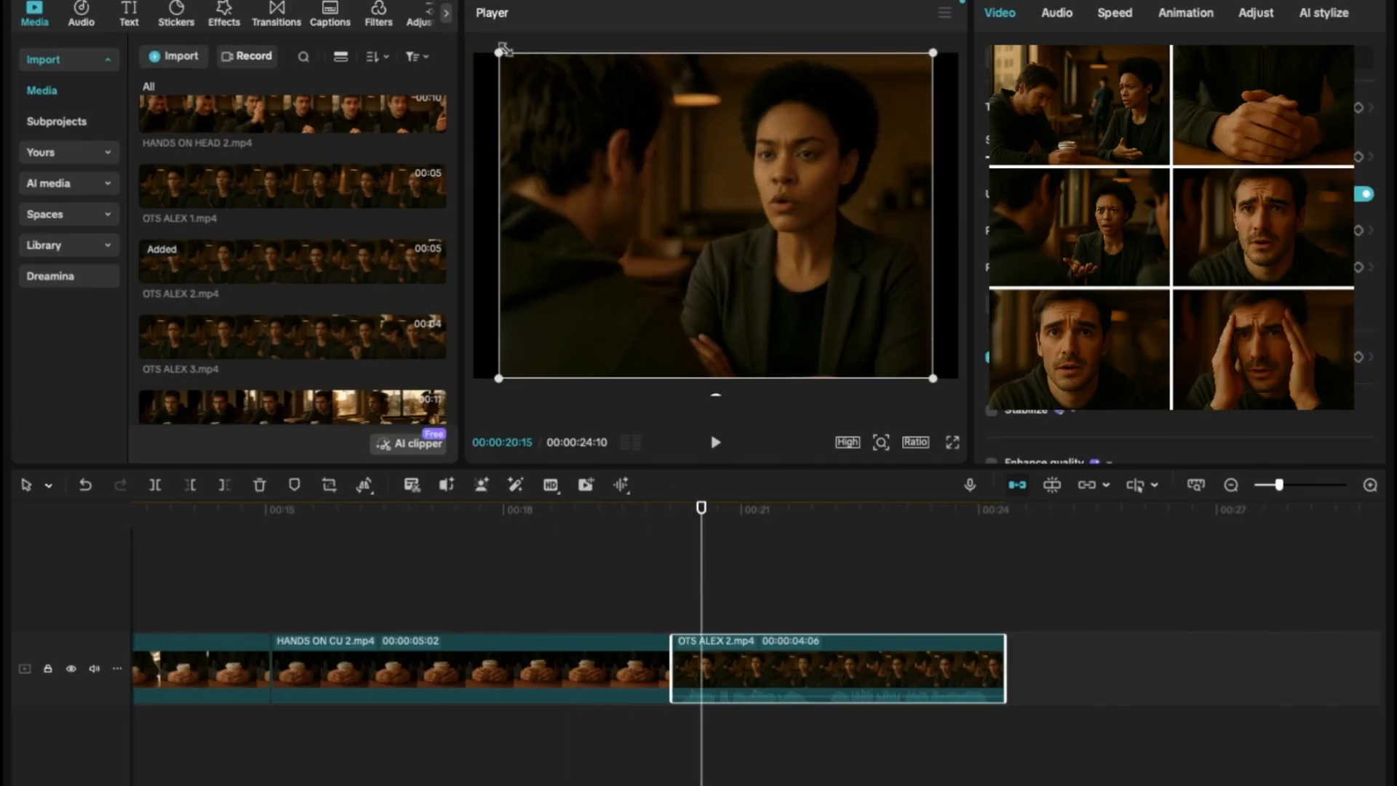
left_click_drag(497, 55, 446, 72)
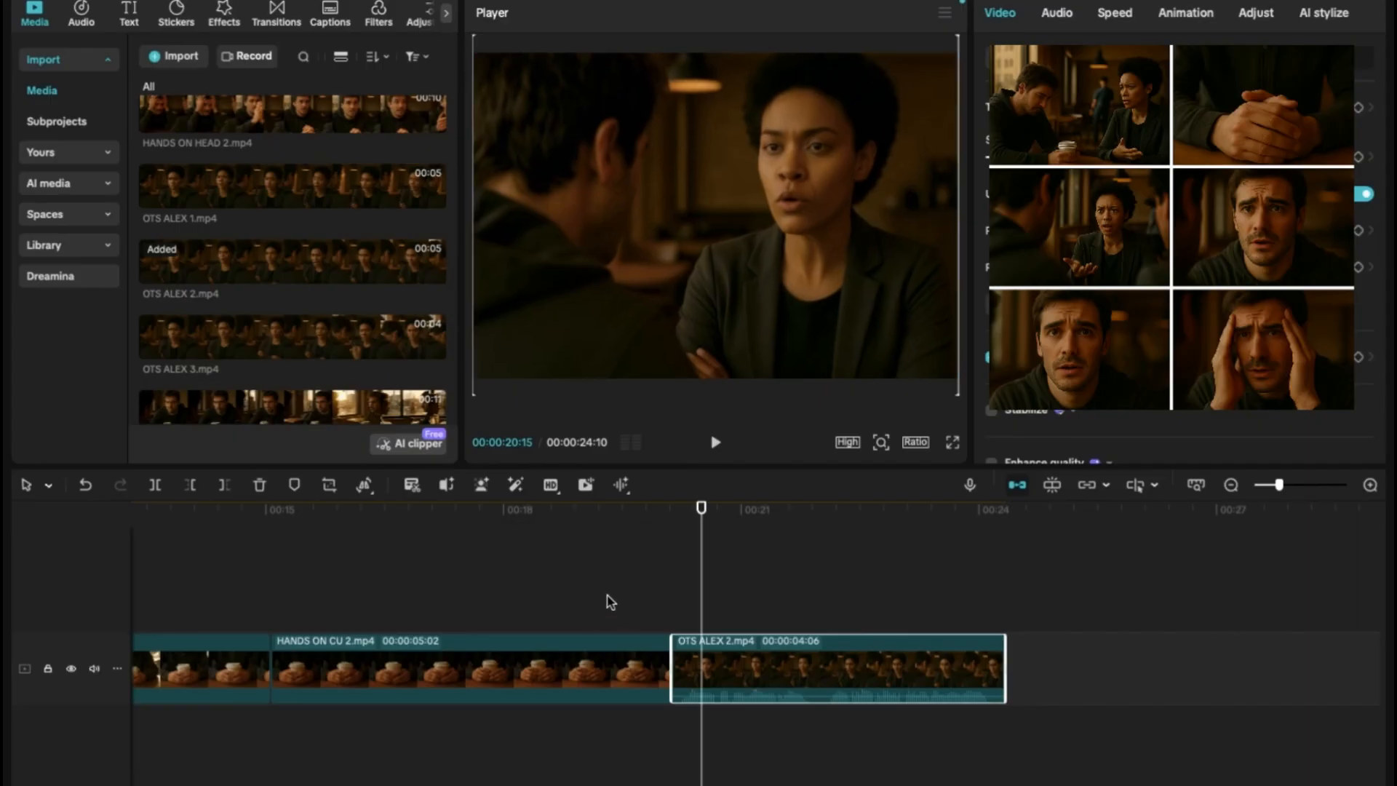
Step: Place HANDS ON CUP 1.mp4 on a new track above the main one, overlapping the second half of OTS ALEX 2.mp4
scroll(297, 218, "up", 5)
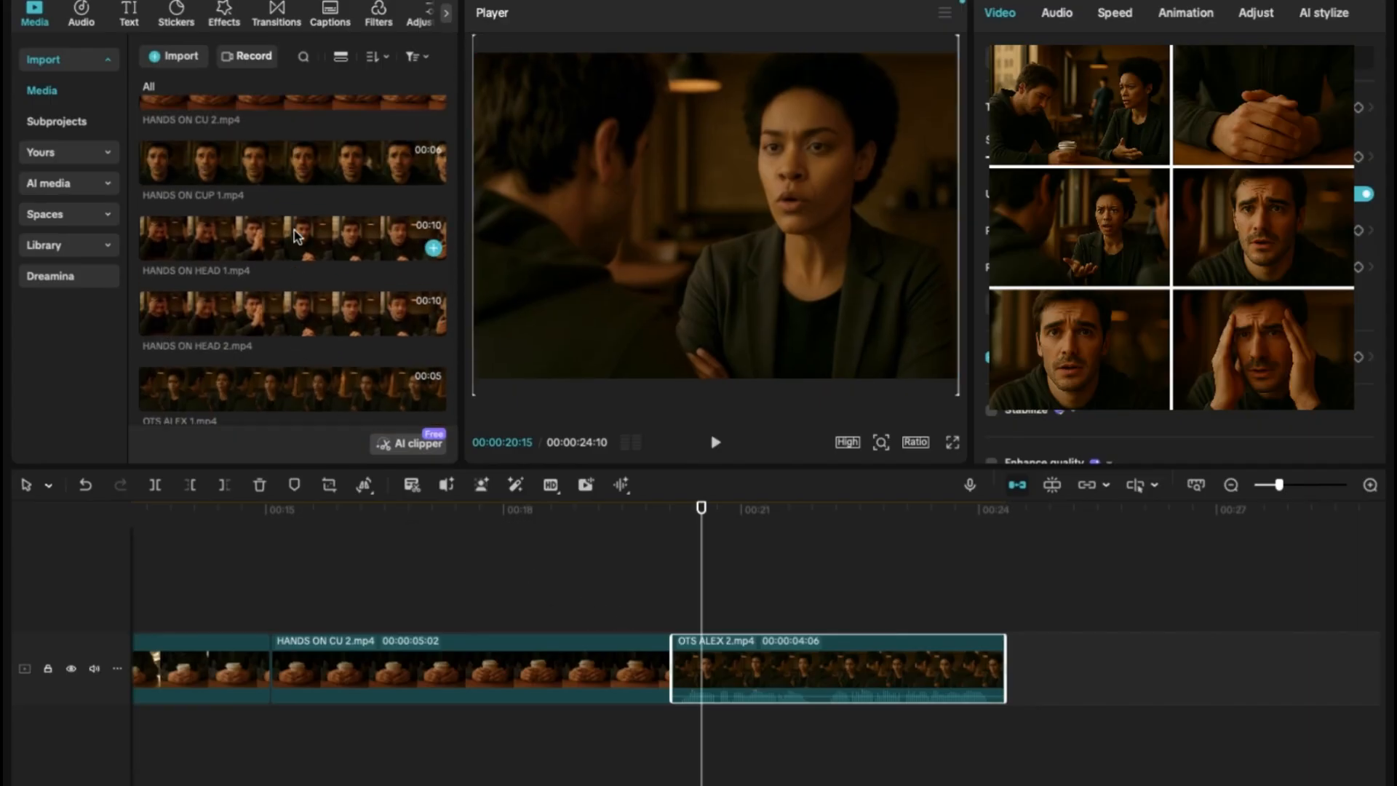
left_click(298, 203)
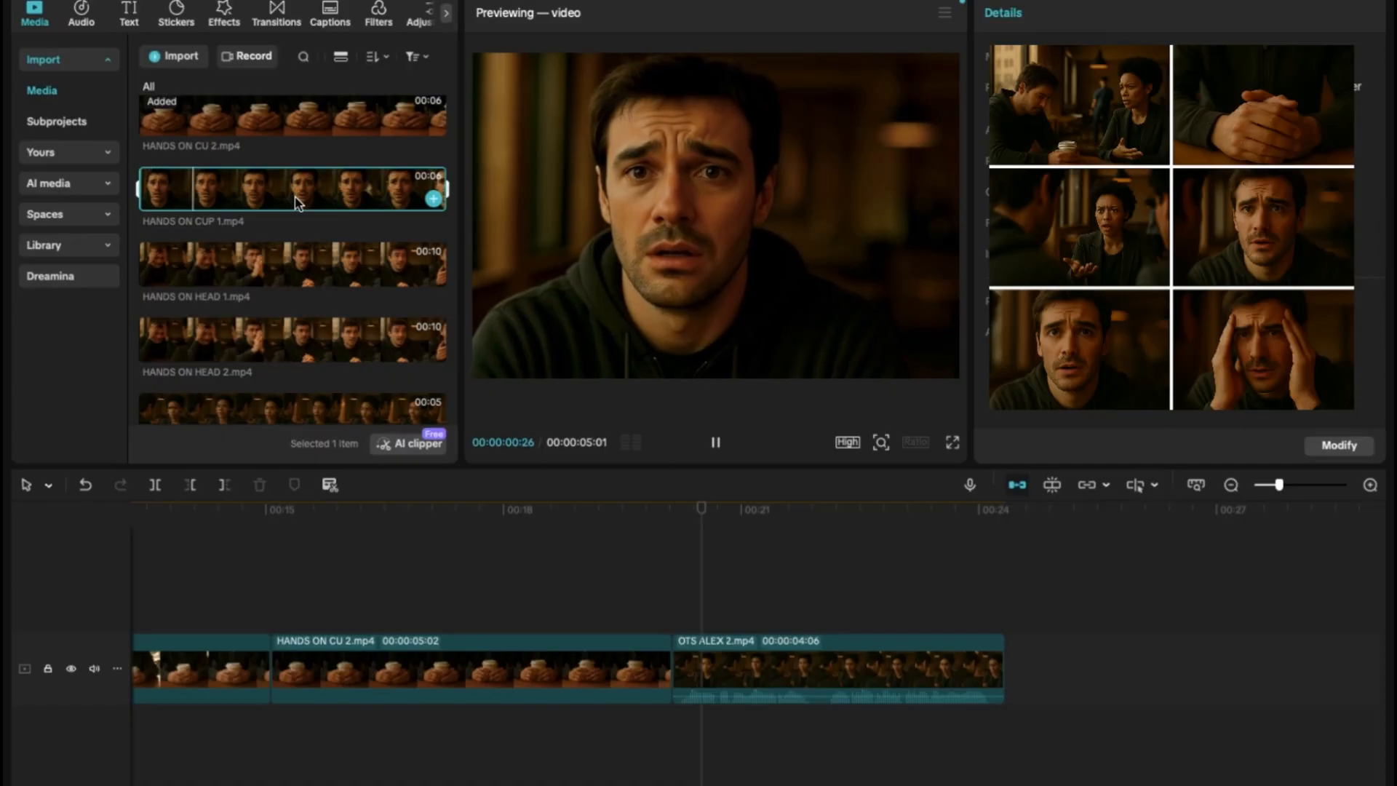
left_click_drag(298, 203, 697, 621)
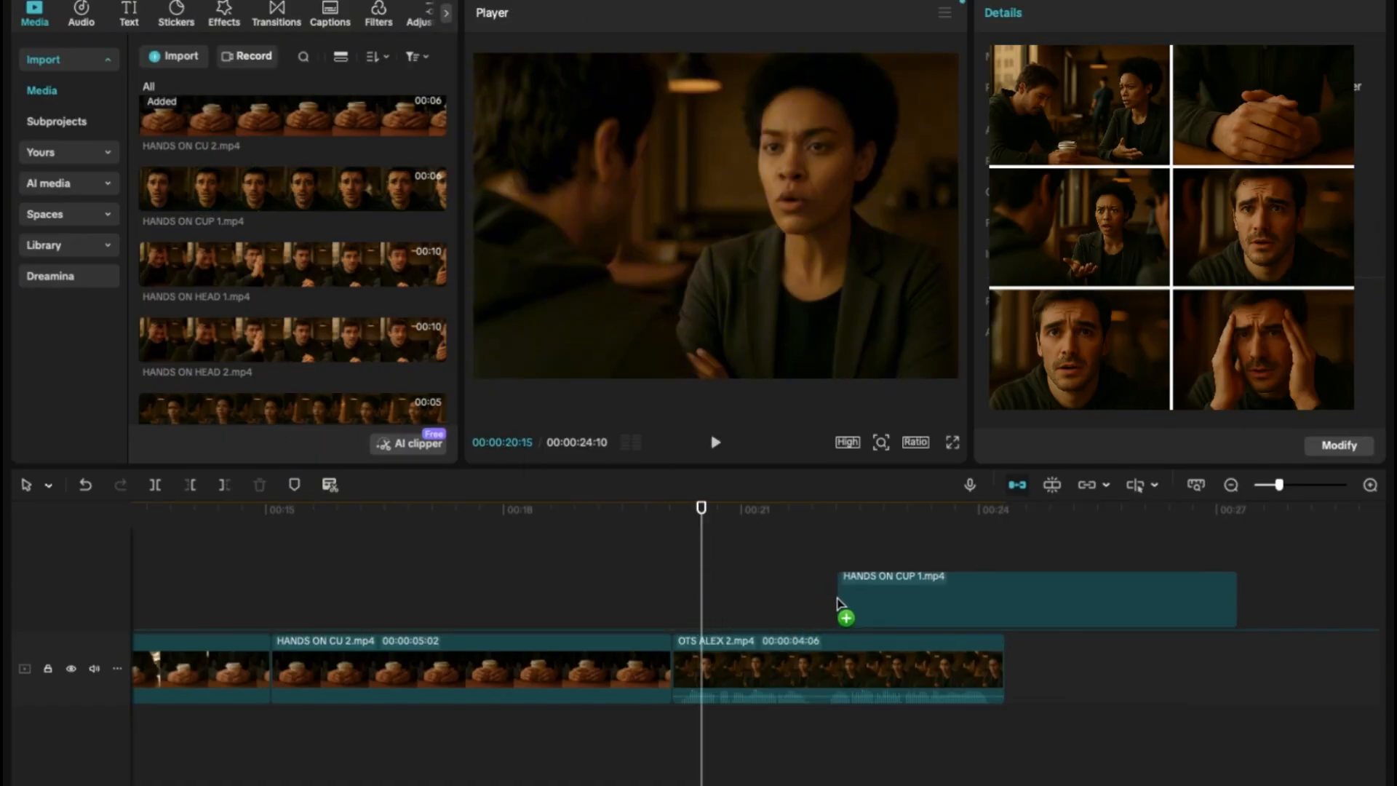
left_click_drag(840, 609, 842, 608)
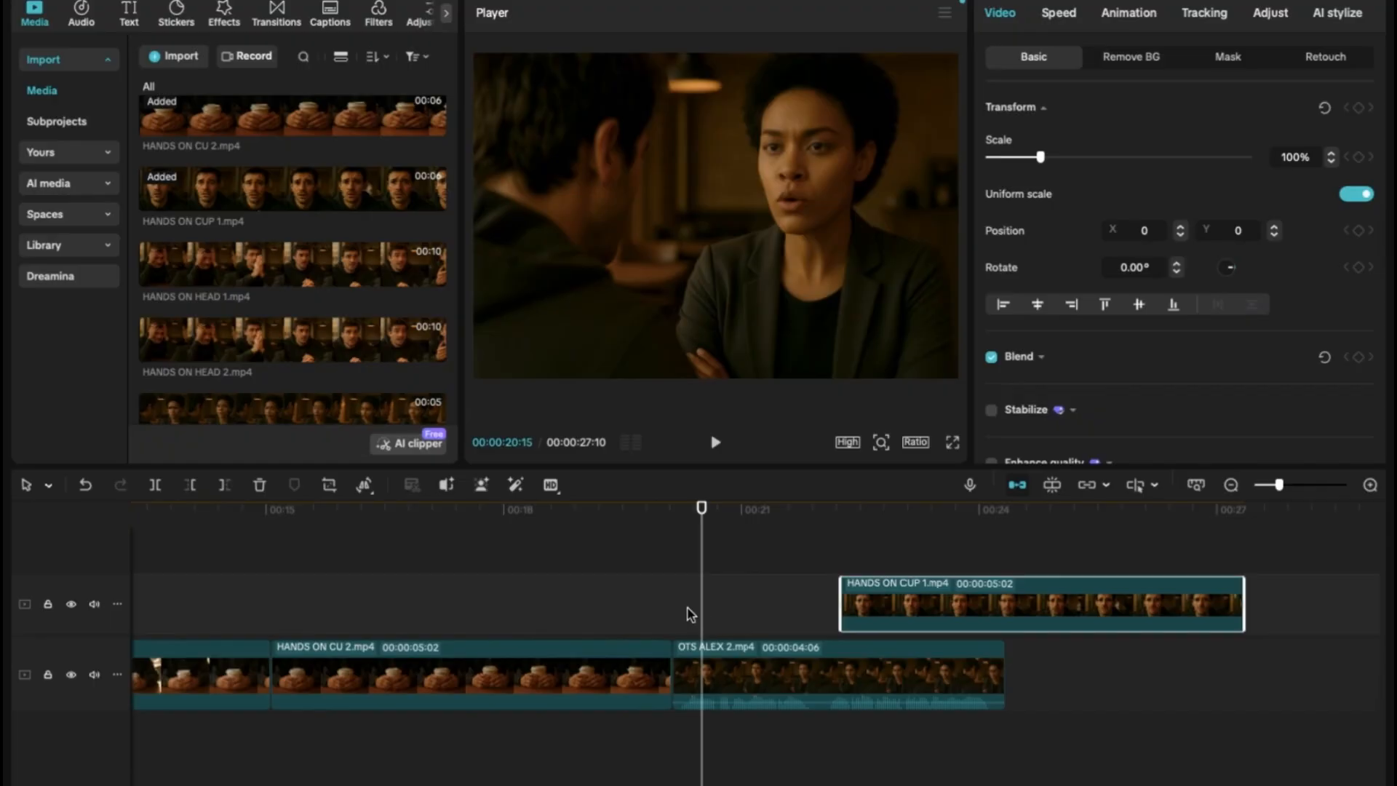
Step: Play back the overlap, and move HANDS ON CUP 1.mp4 down to the main track directly after OTS ALEX 2.mp4
left_click(689, 615)
left_click(716, 442)
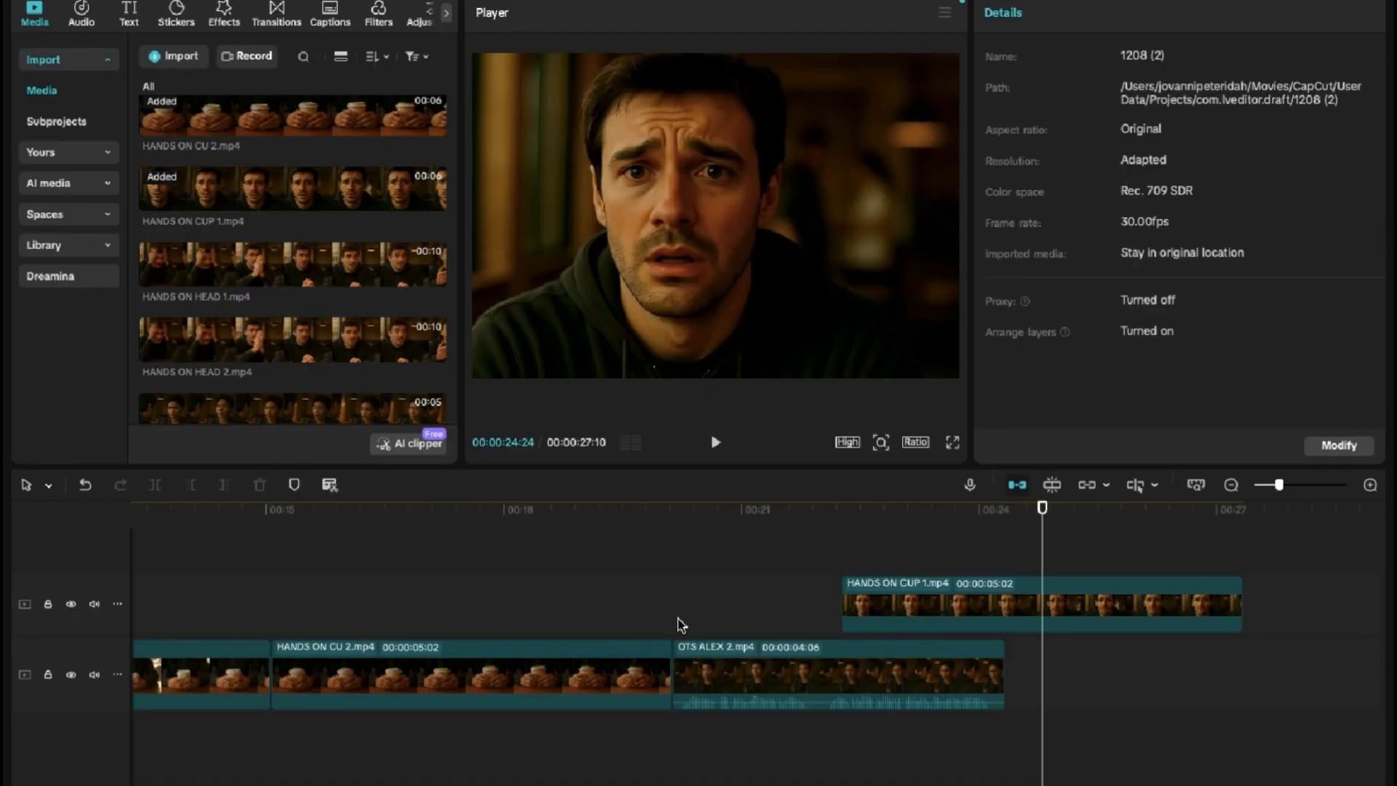
left_click(86, 486)
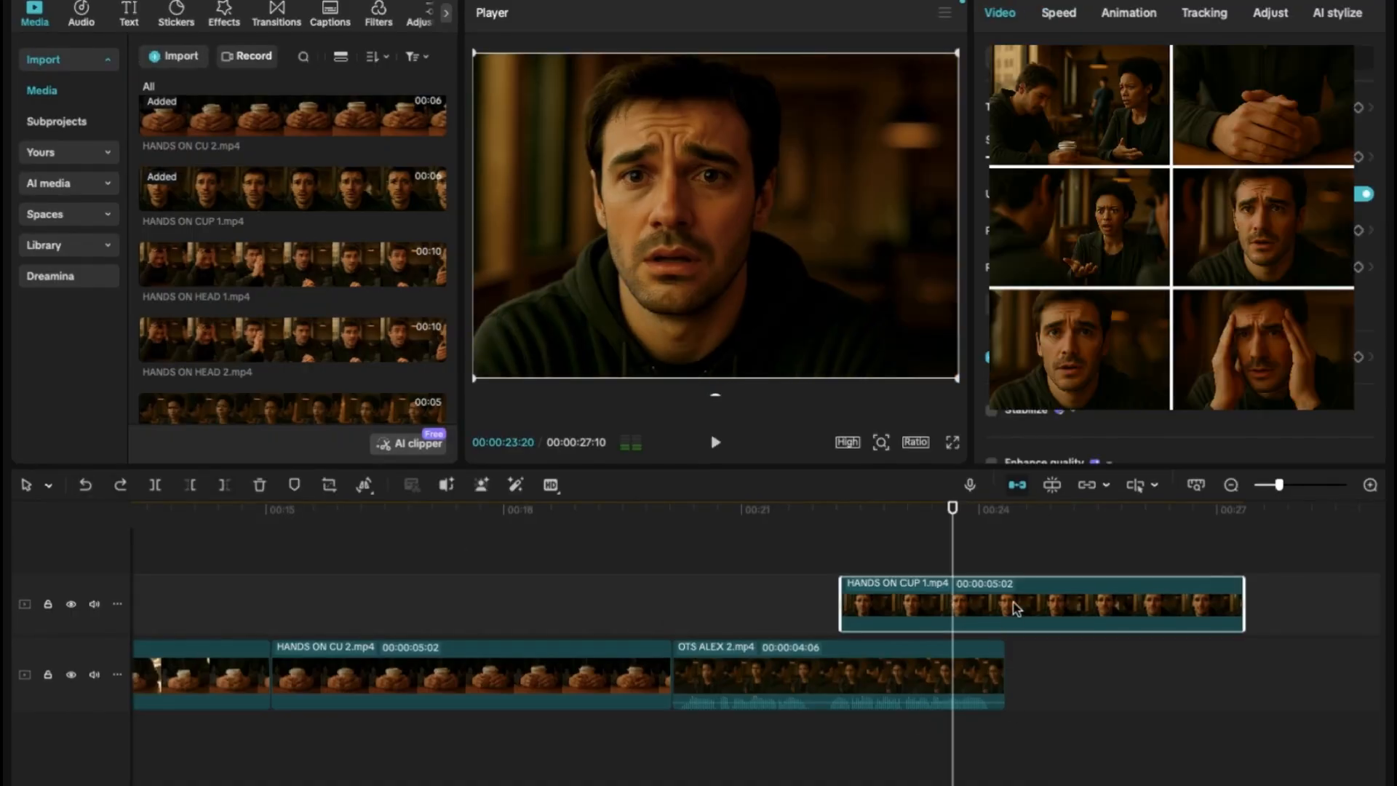
left_click_drag(1017, 609, 1177, 673)
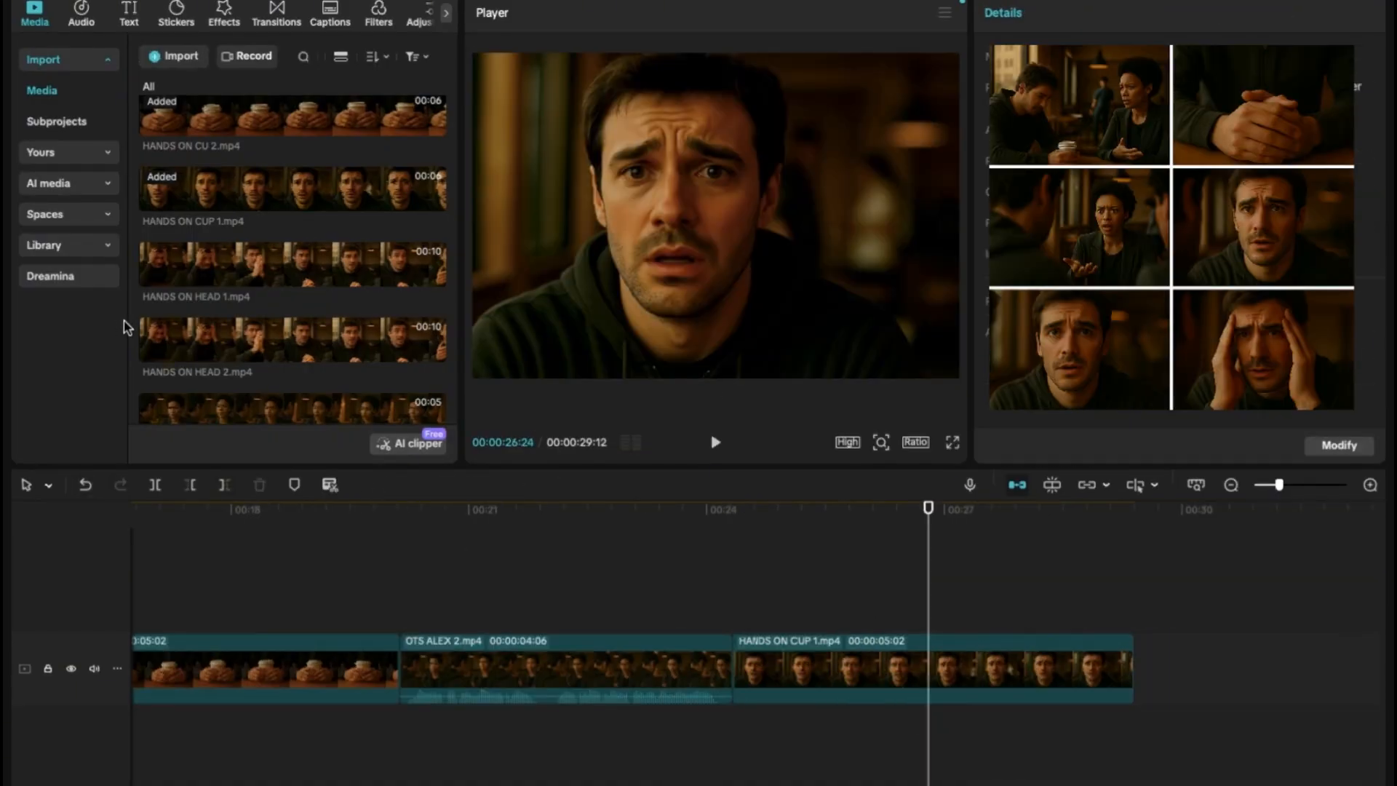
Step: Preview OTS RILEY 2.mp4 and append OTS RILEY.mp4 to the main track after HANDS ON CUP 1.mp4
scroll(242, 350, "down", 2)
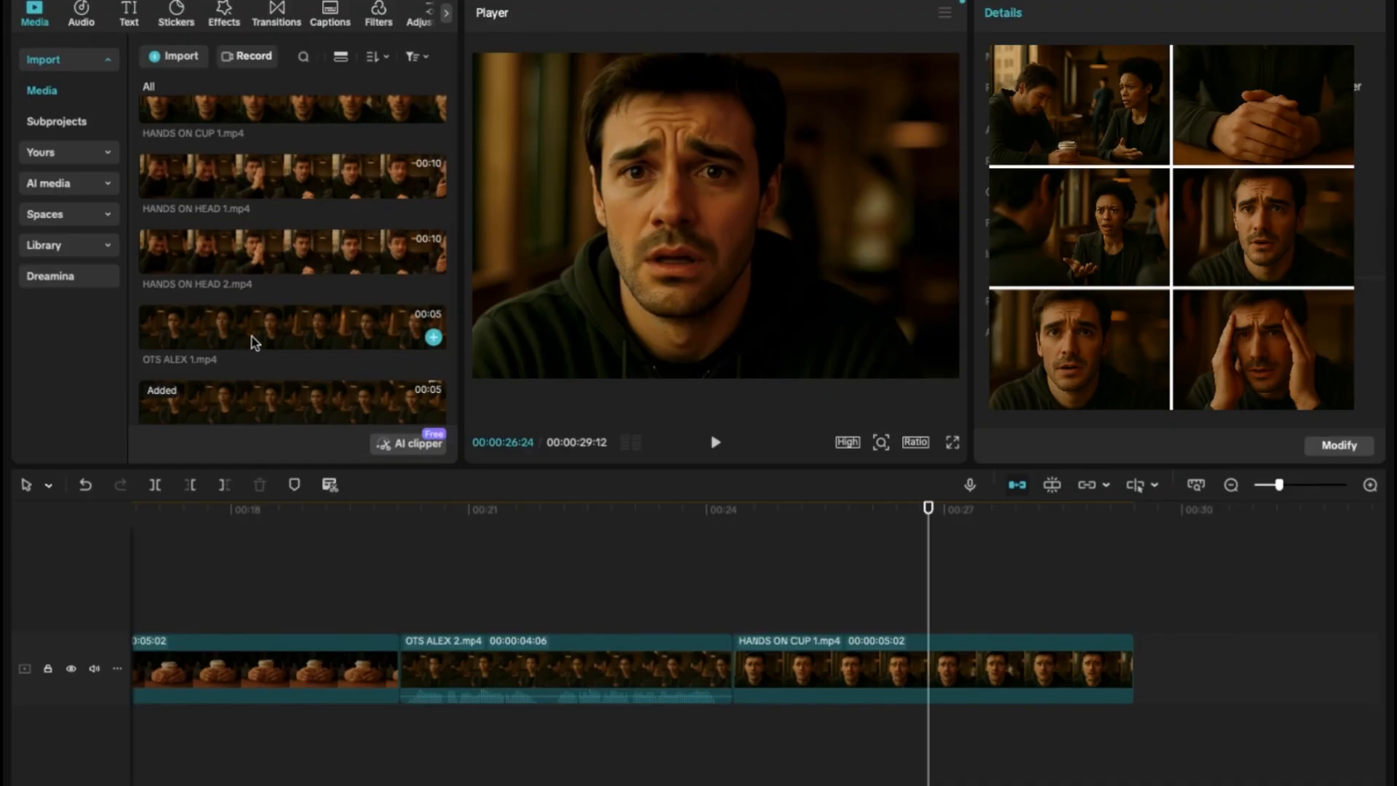
scroll(255, 342, "down", 3)
left_click(230, 336)
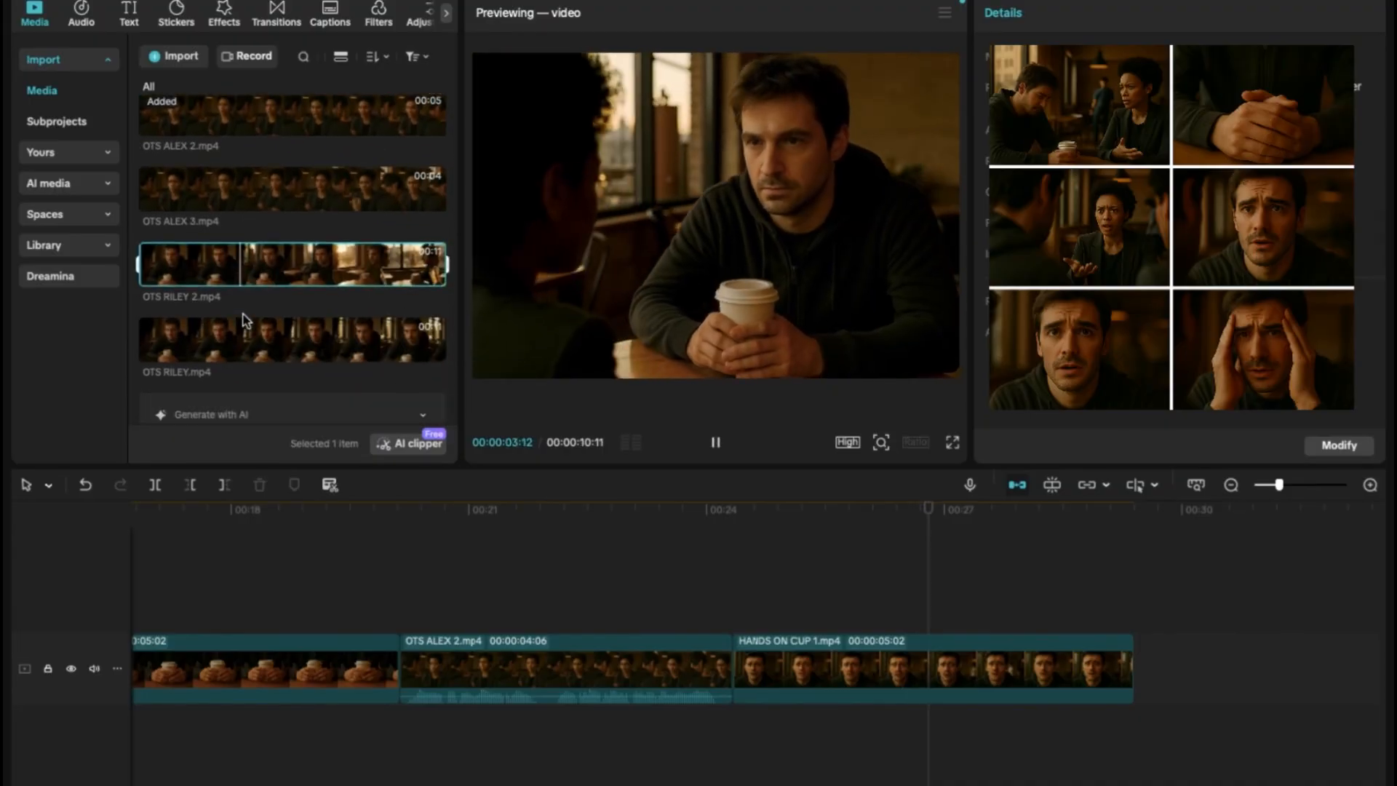
left_click_drag(265, 345, 1138, 672)
left_click_drag(1138, 673, 1139, 672)
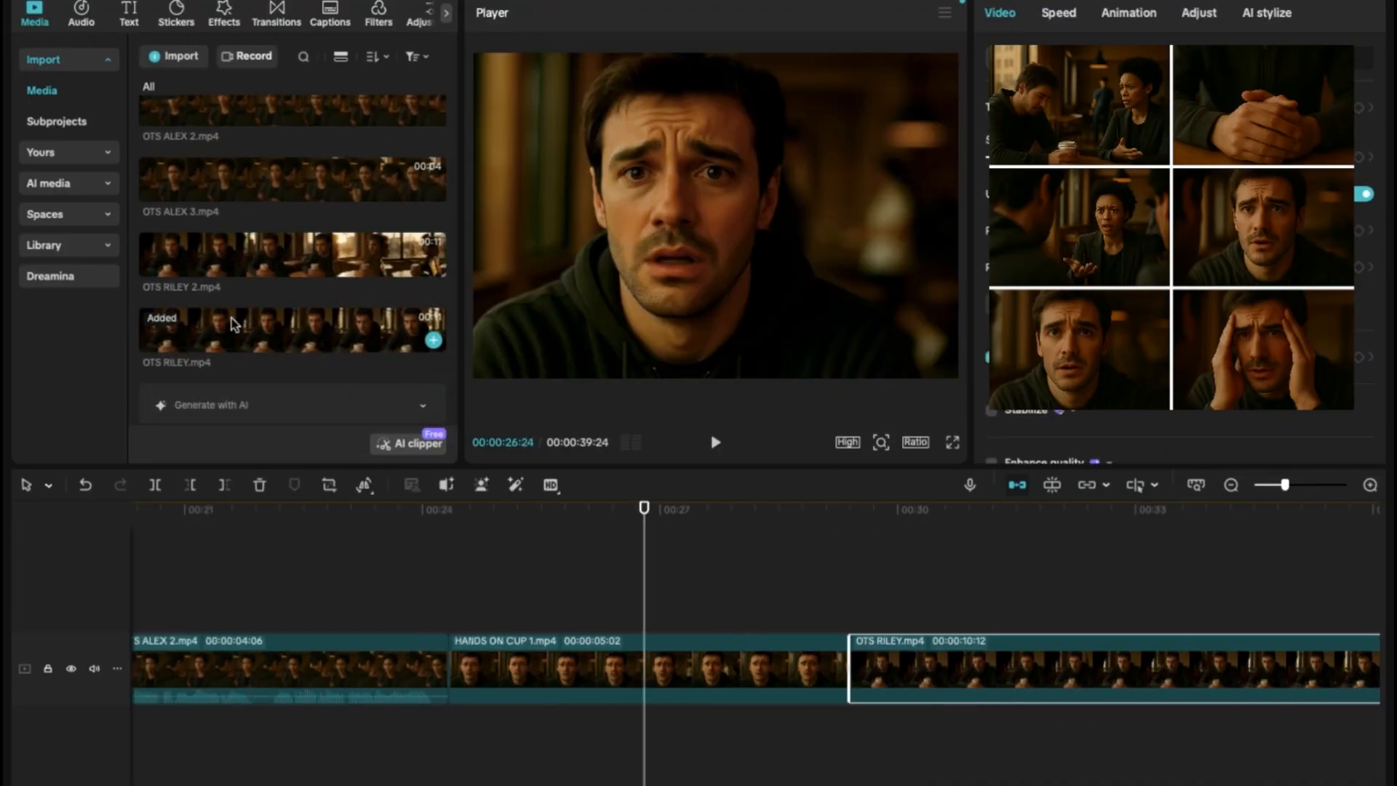
Step: Preview HANDS ON HEAD 1.mp4 and append it to the end of the main track after OTS RILEY.mp4
scroll(232, 317, "up", 4)
scroll(232, 317, "up", 3)
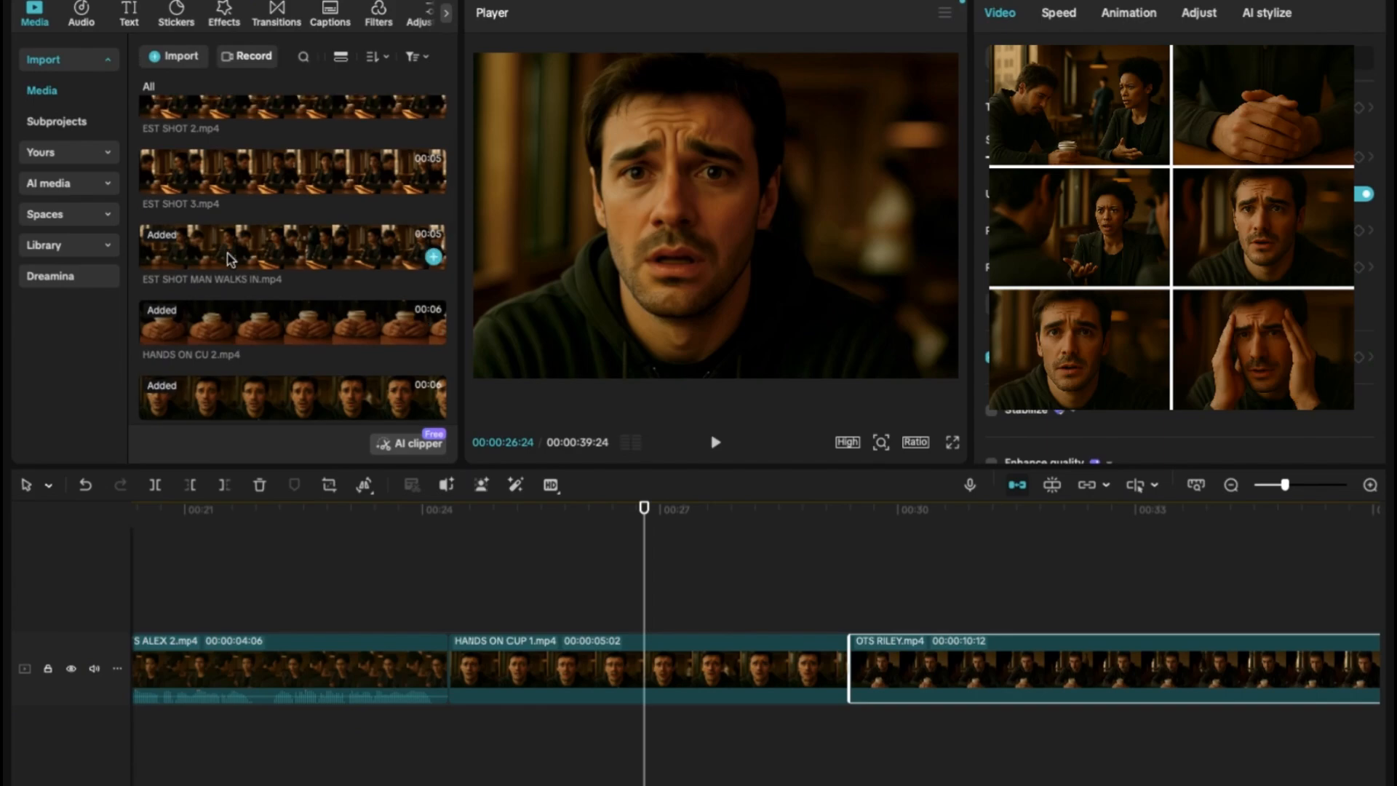
left_click(230, 227)
key("space")
scroll(928, 690, "right", 3)
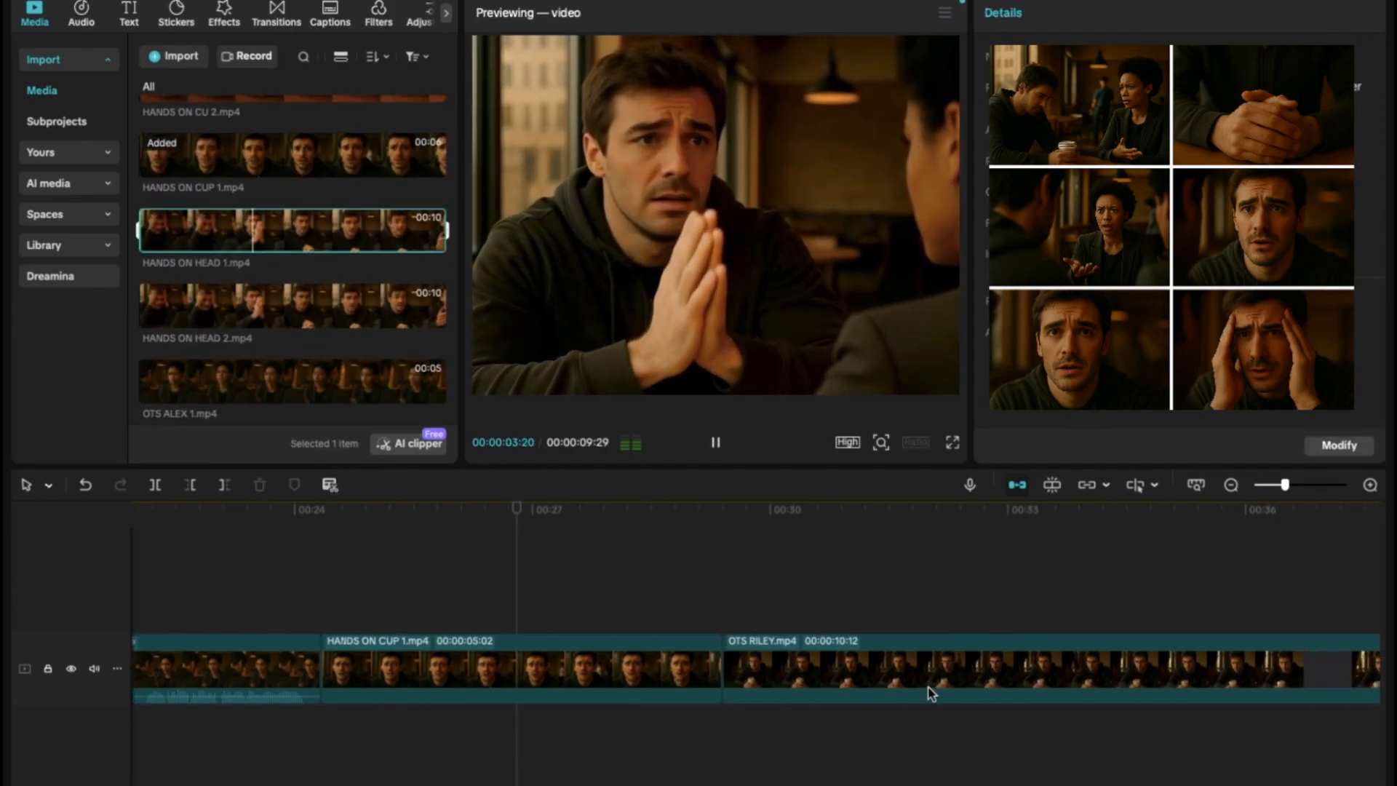
scroll(928, 692, "right", 5)
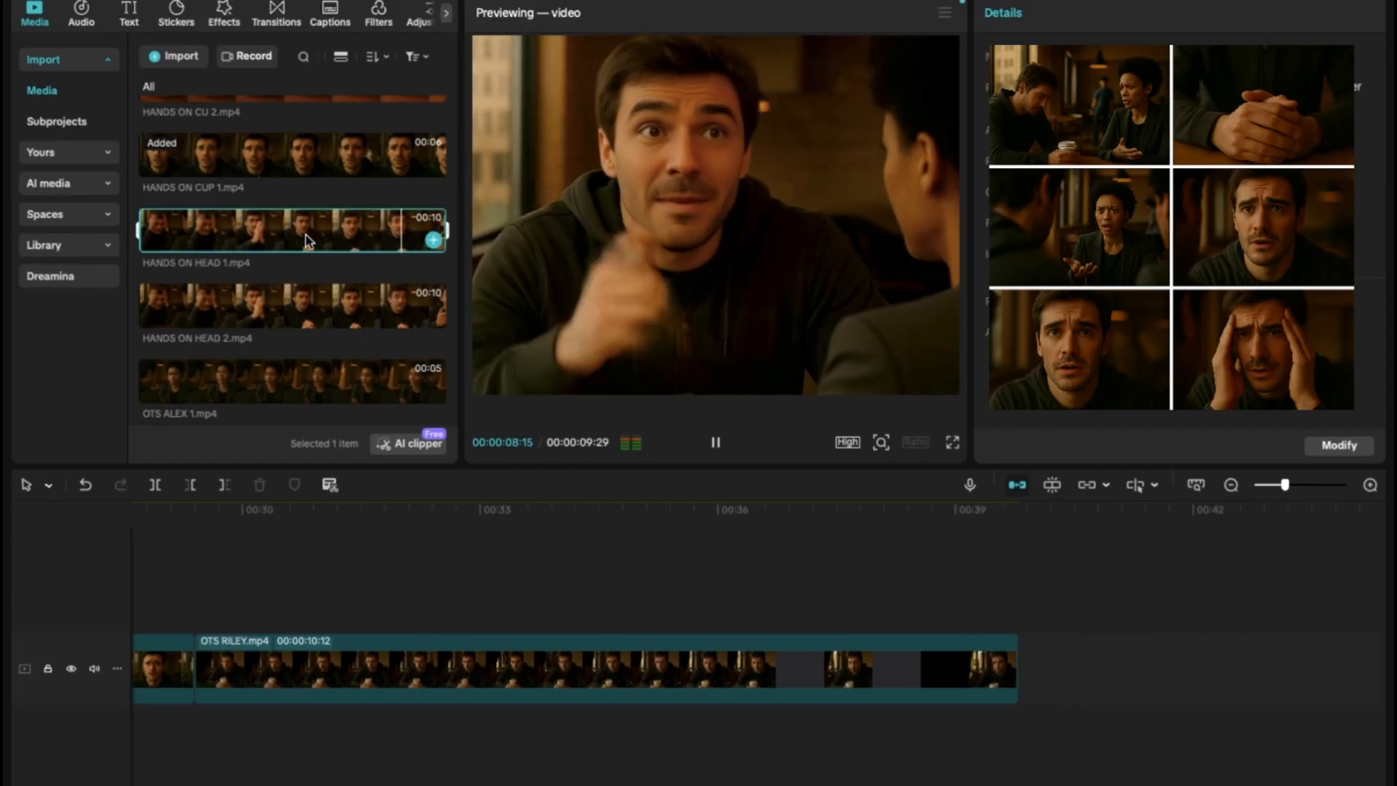
left_click_drag(304, 239, 1026, 670)
Step: Review the opening cut on the timeline and set the speed of EST SHOT MAN WALKS IN.mp4 to 1.20x
scroll(582, 669, "left", 20)
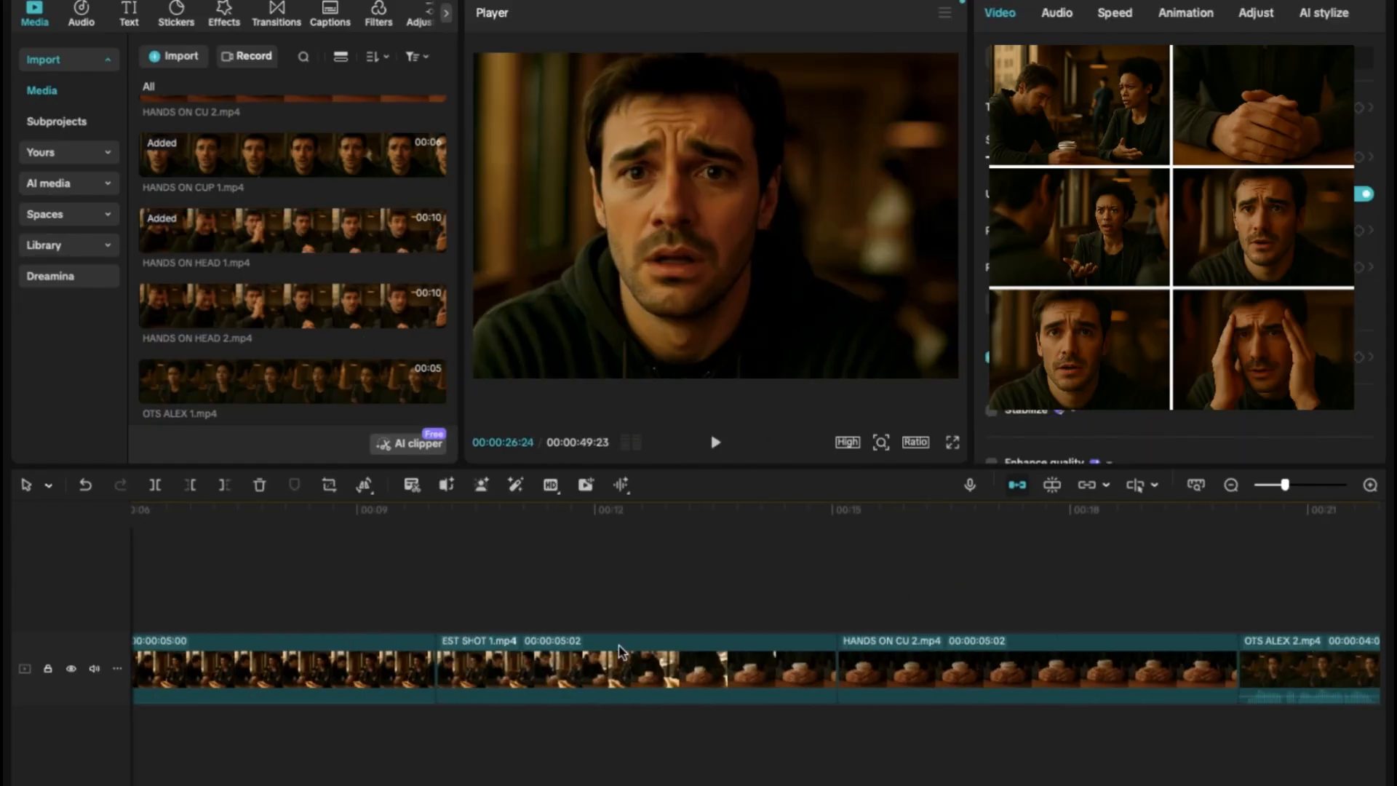
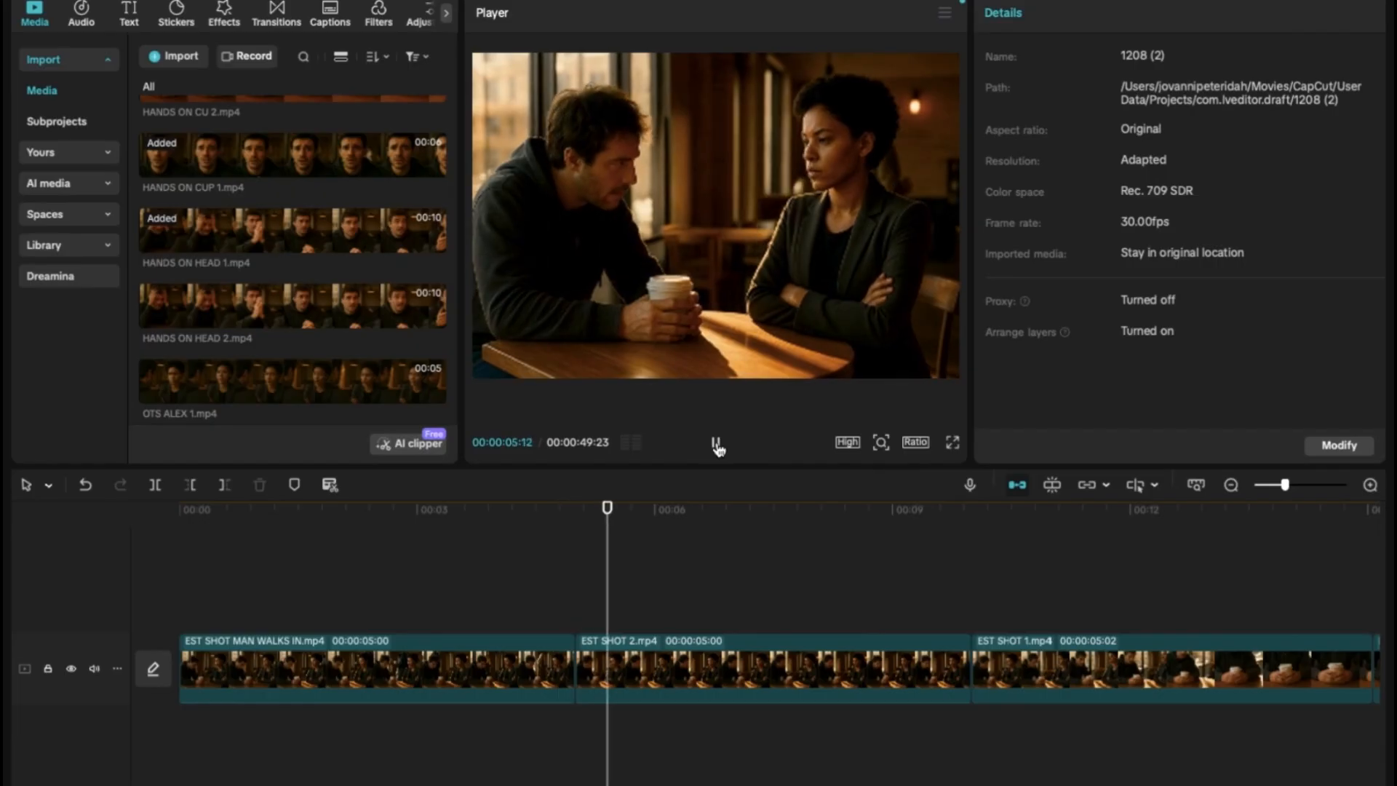
left_click(717, 444)
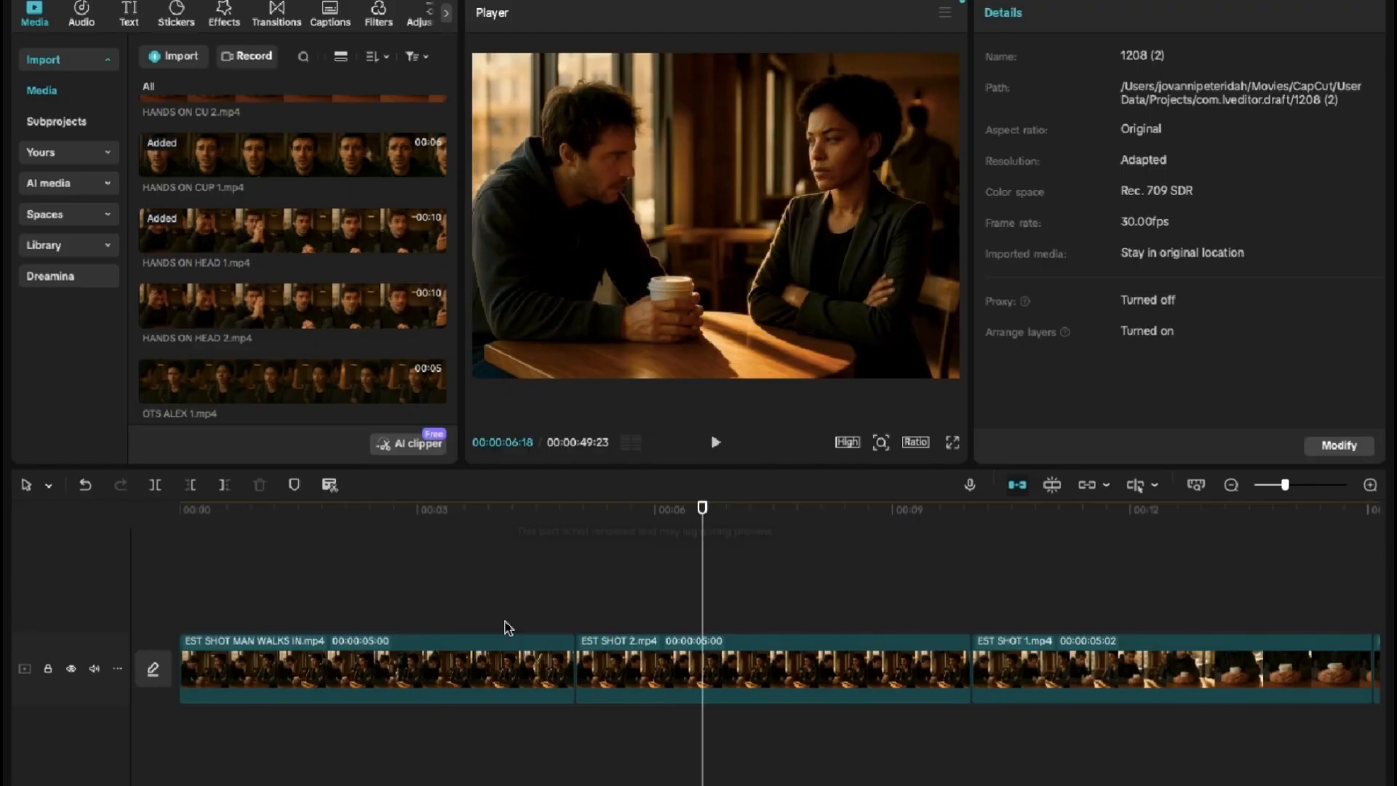
left_click(479, 655)
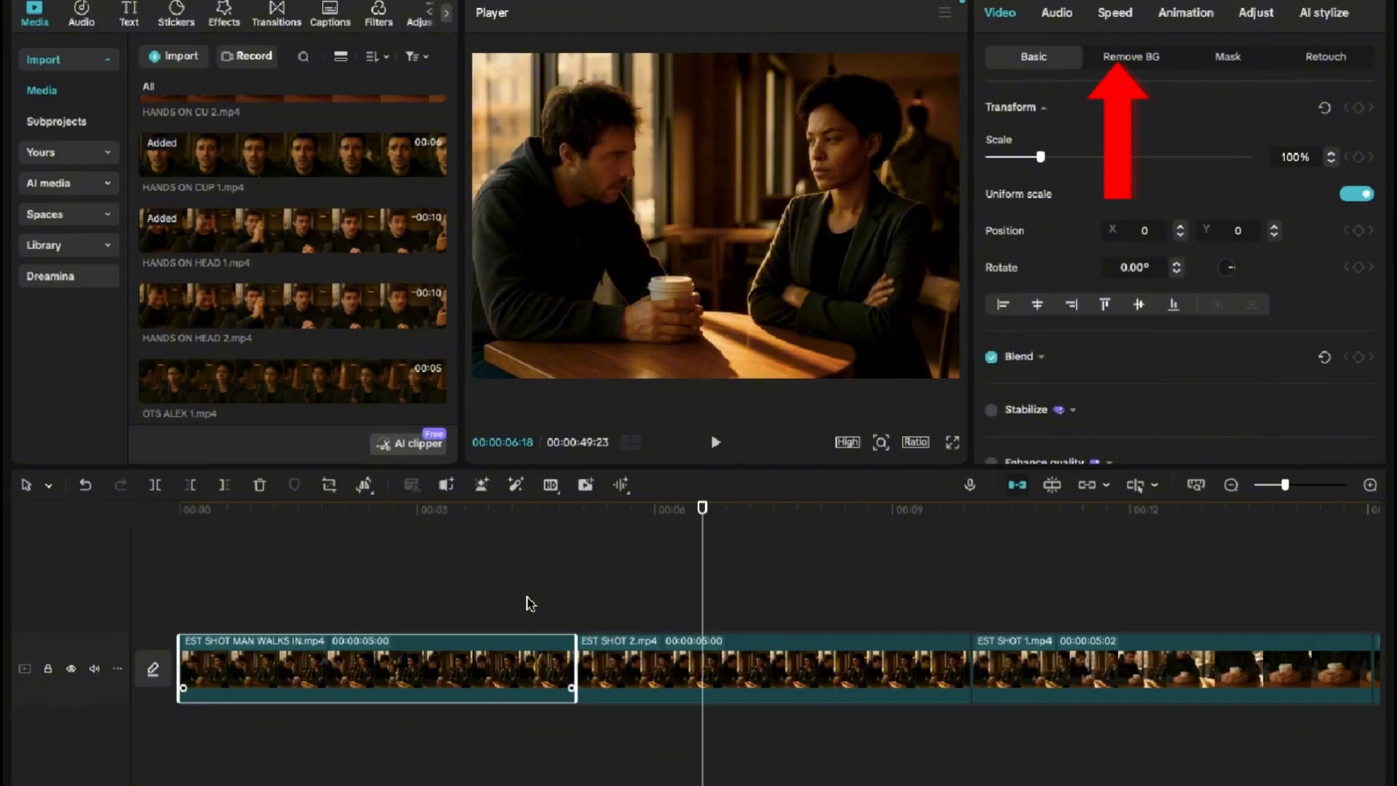
left_click(1114, 14)
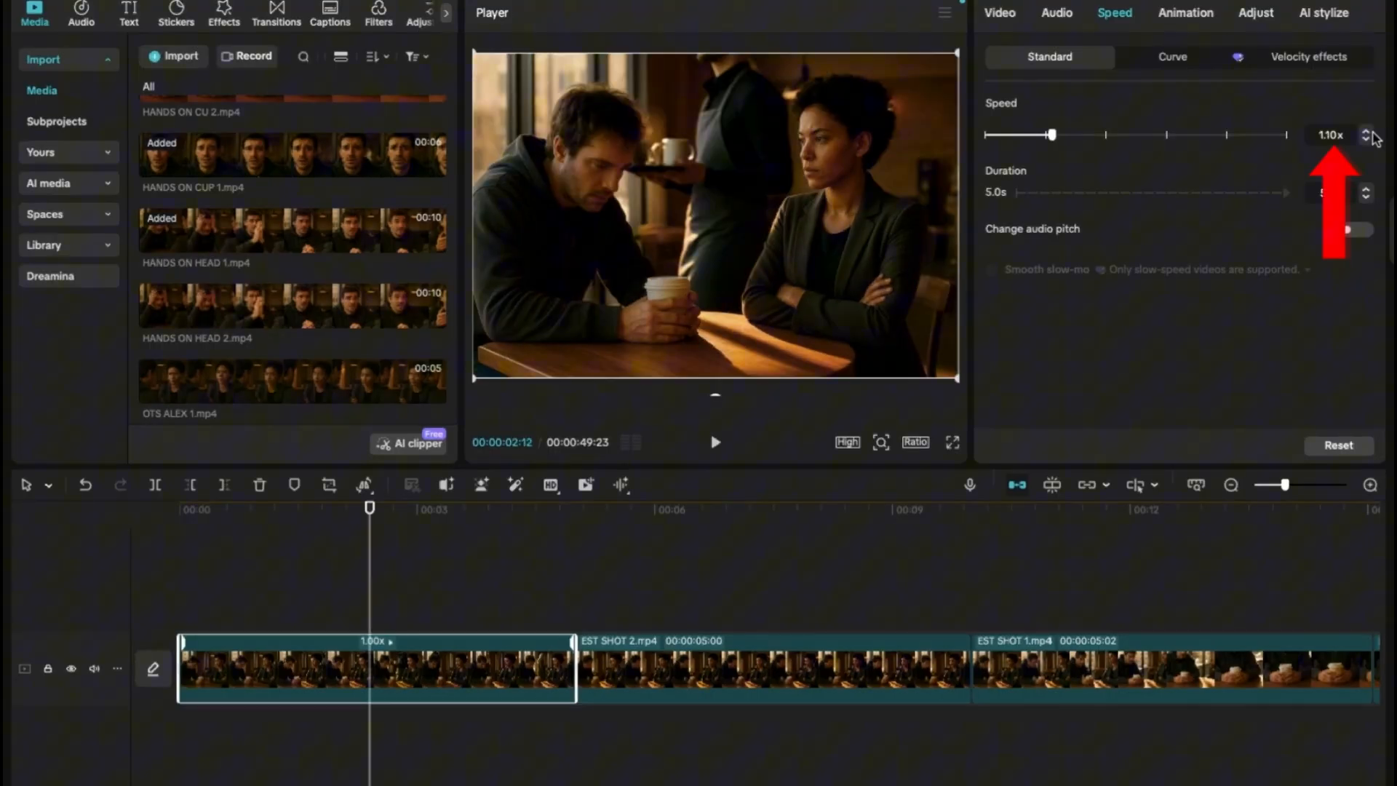
left_click(1366, 132)
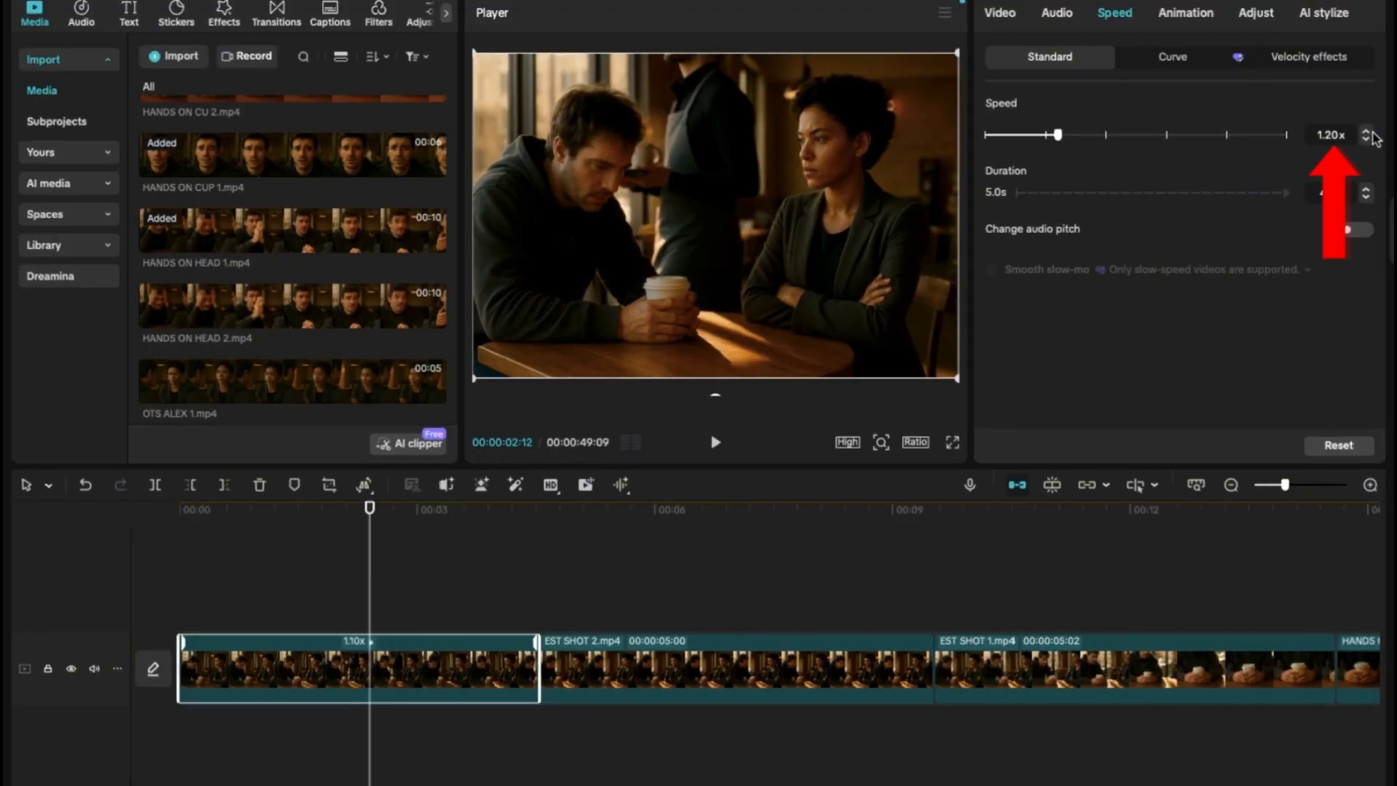
Step: Play back the sequence from the start, then replay the cut from EST SHOT MAN WALKS IN.mp4 into EST SHOT 2.mp4
left_click(182, 627)
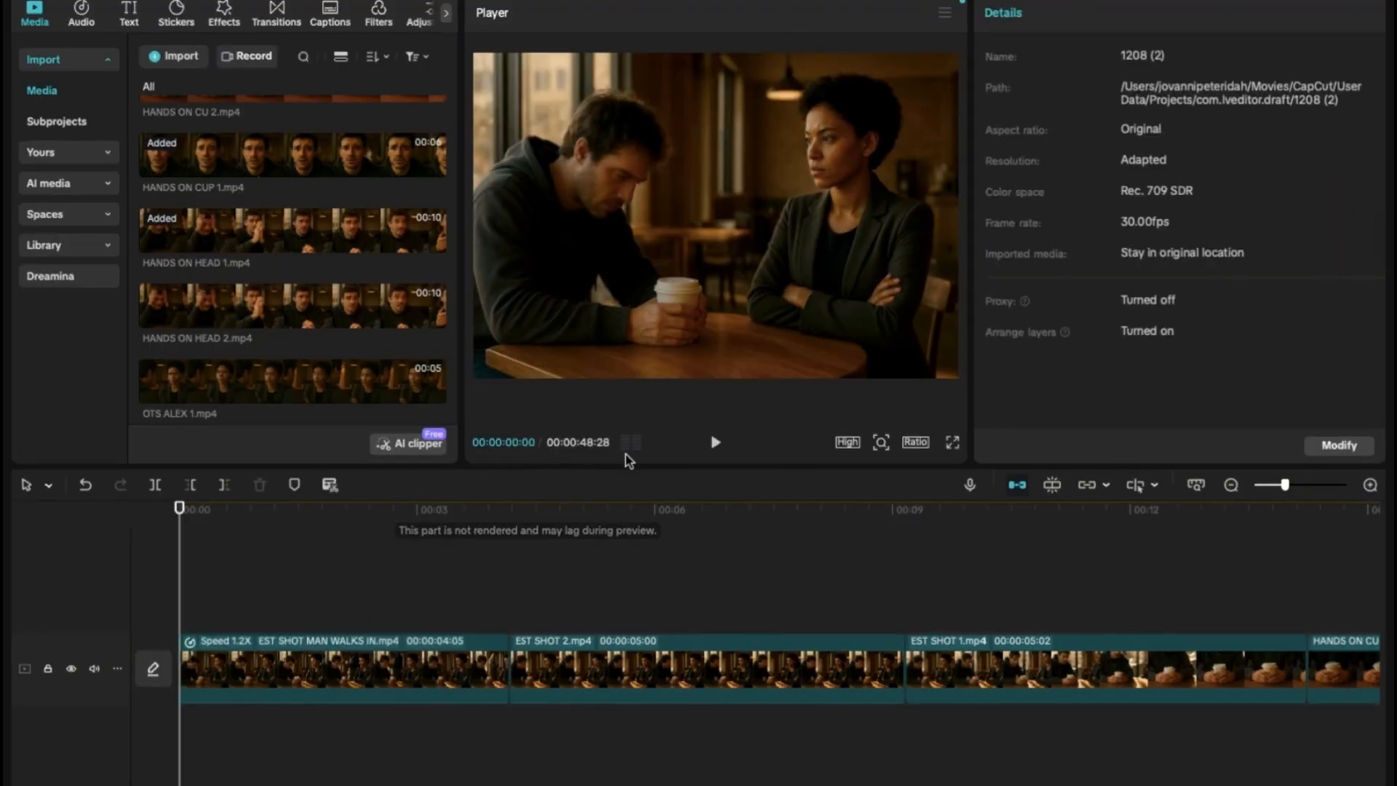
left_click(715, 442)
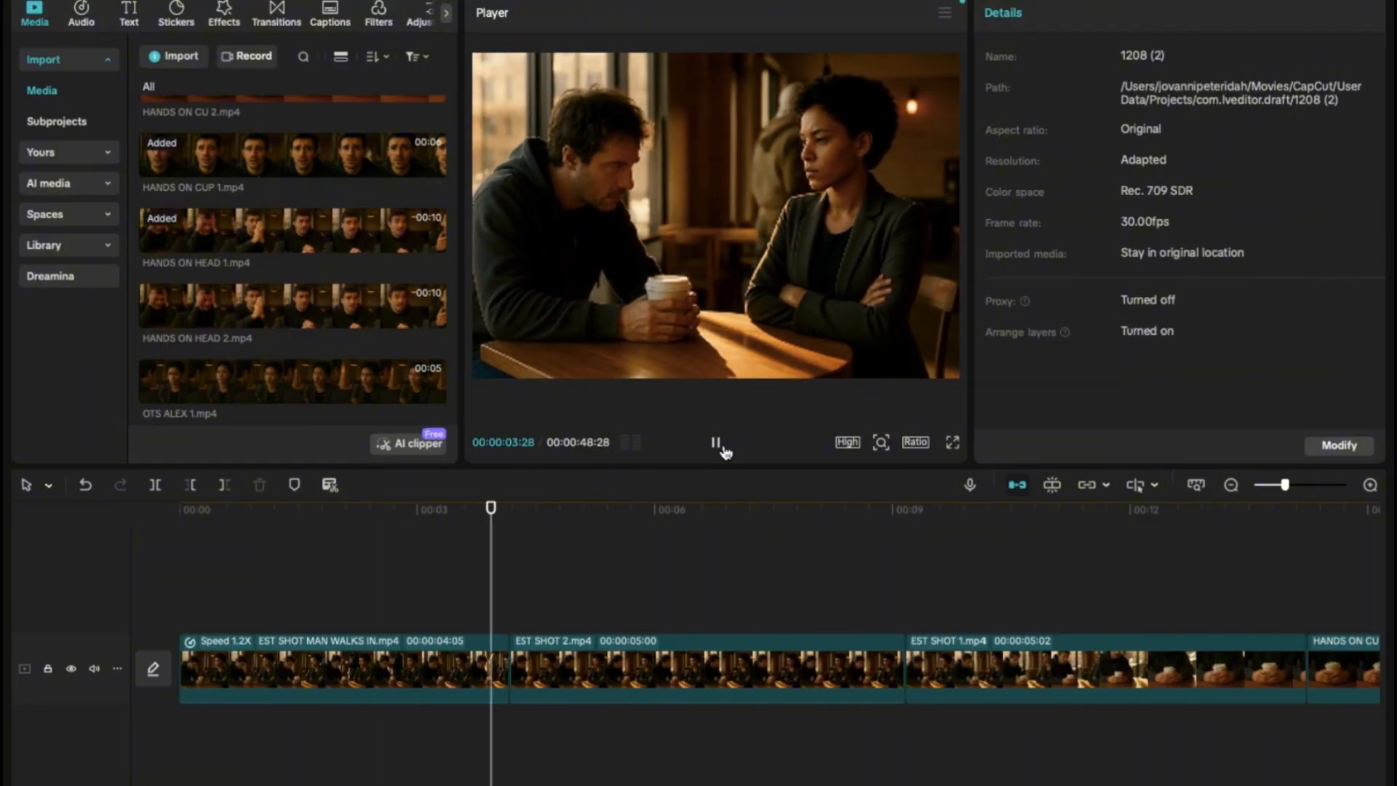
left_click(715, 443)
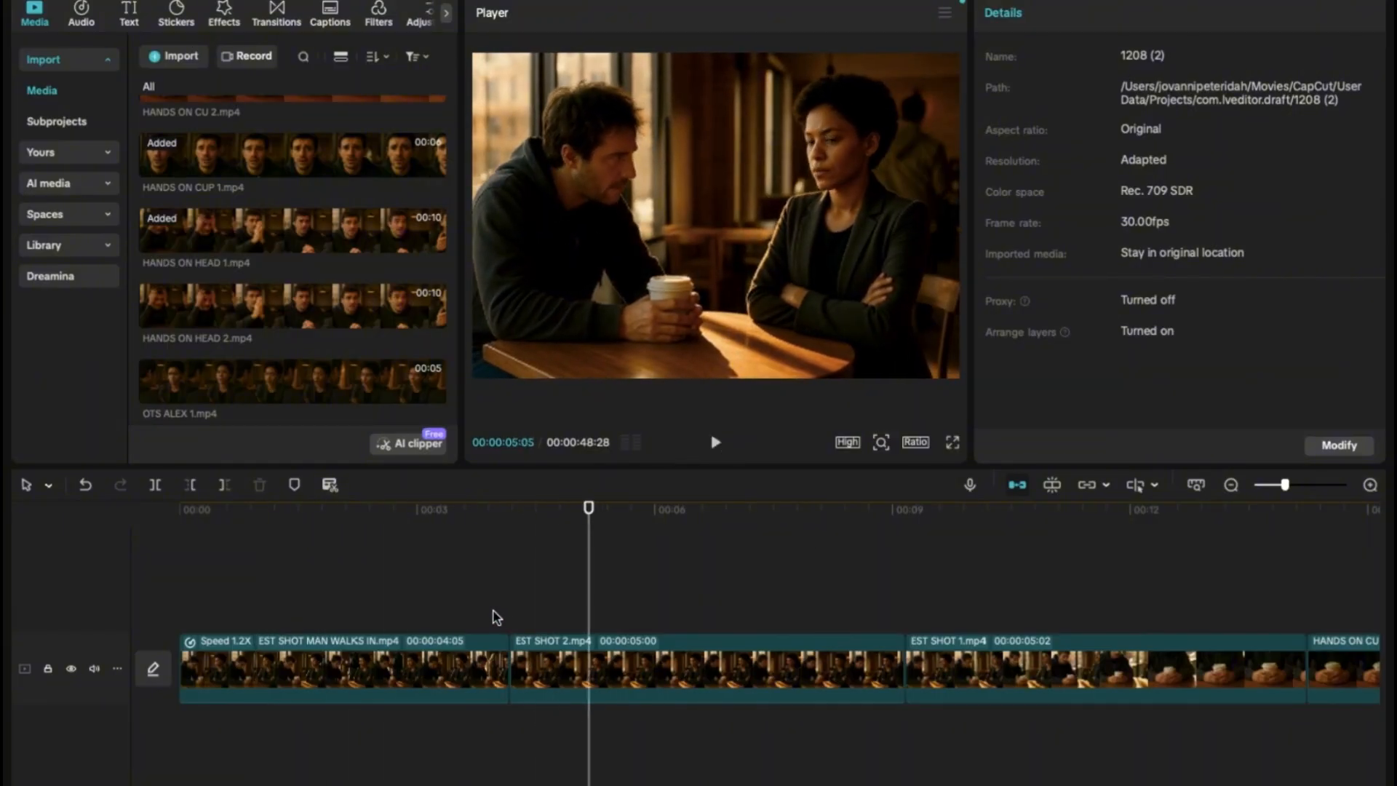
left_click(502, 617)
left_click(716, 442)
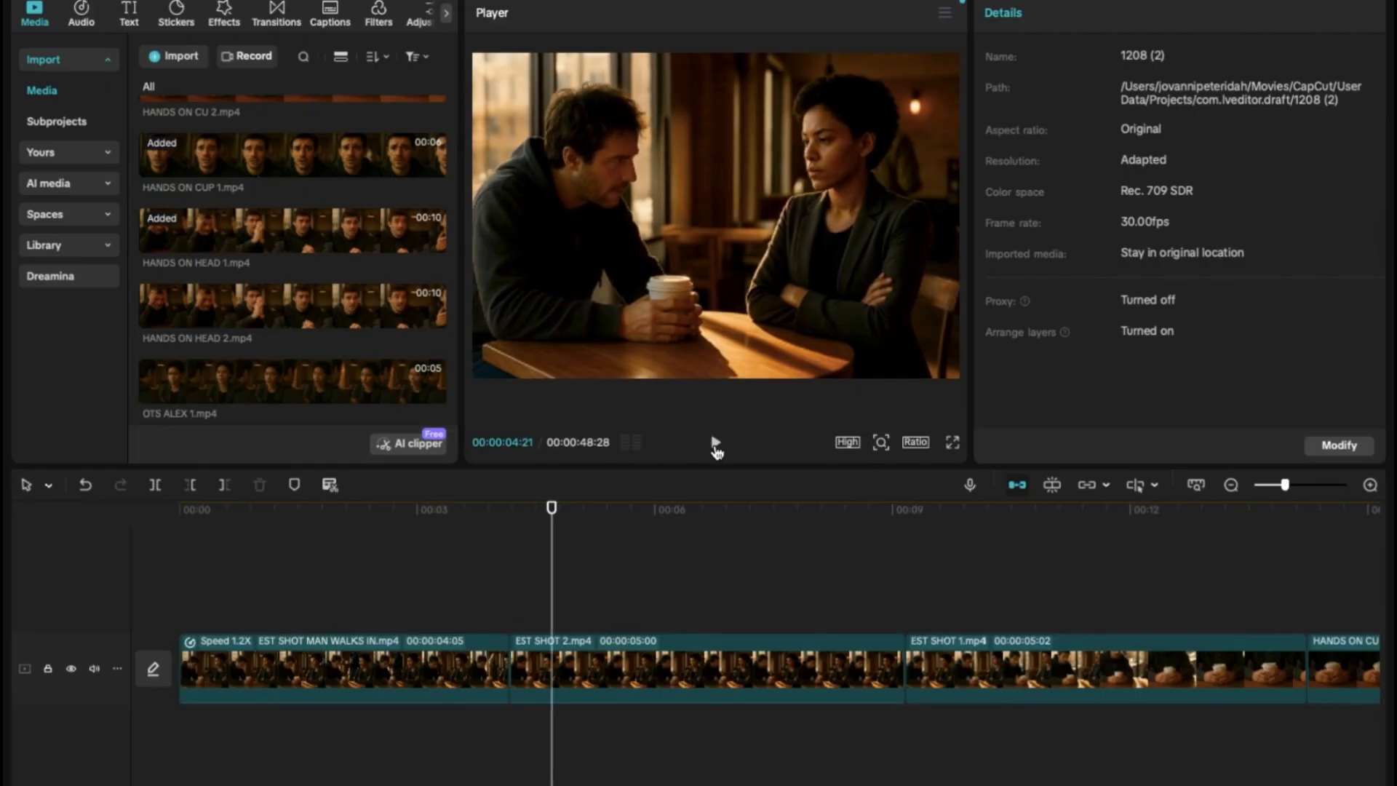
Step: Set the speed of EST SHOT 2.mp4 to 1.20x
left_click(697, 668)
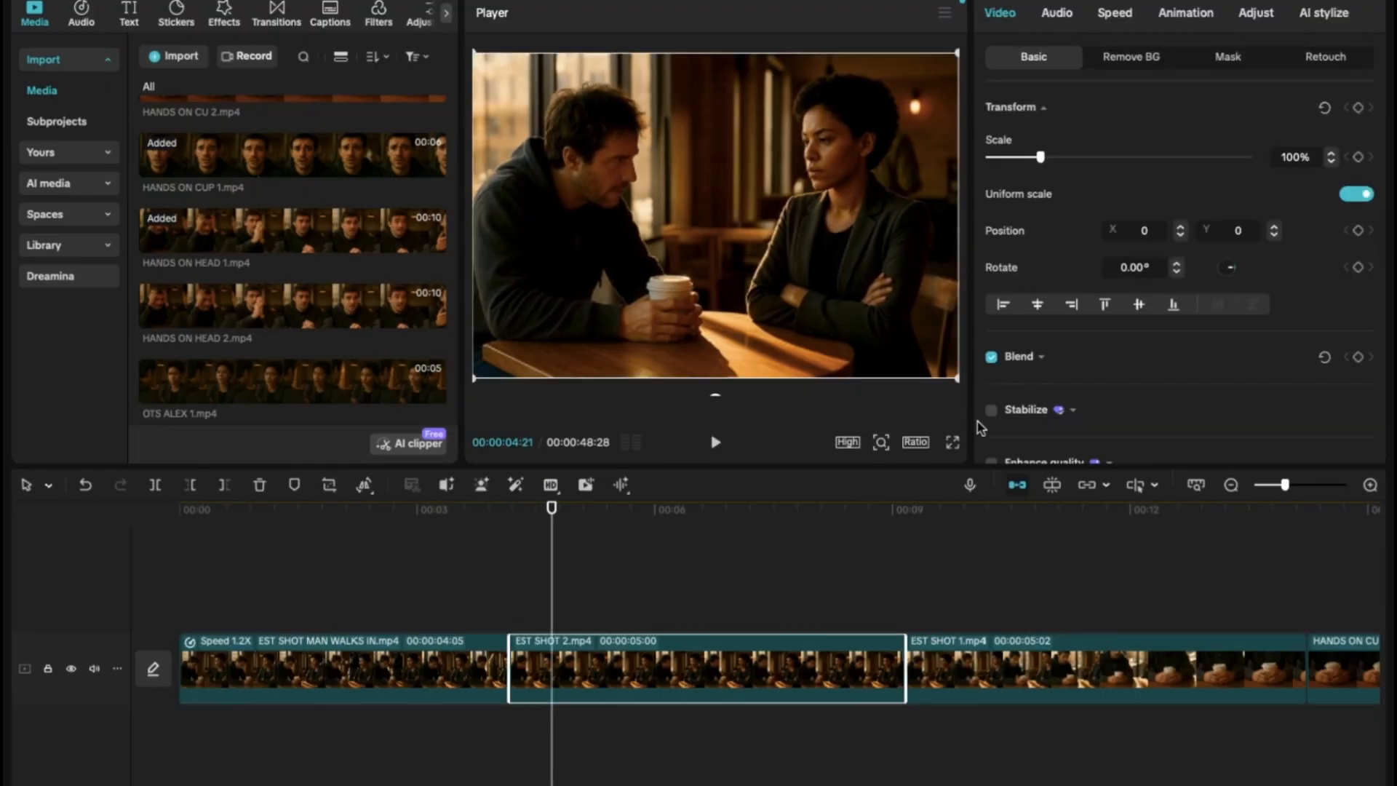
left_click(1114, 13)
left_click(1366, 131)
left_click(1366, 131)
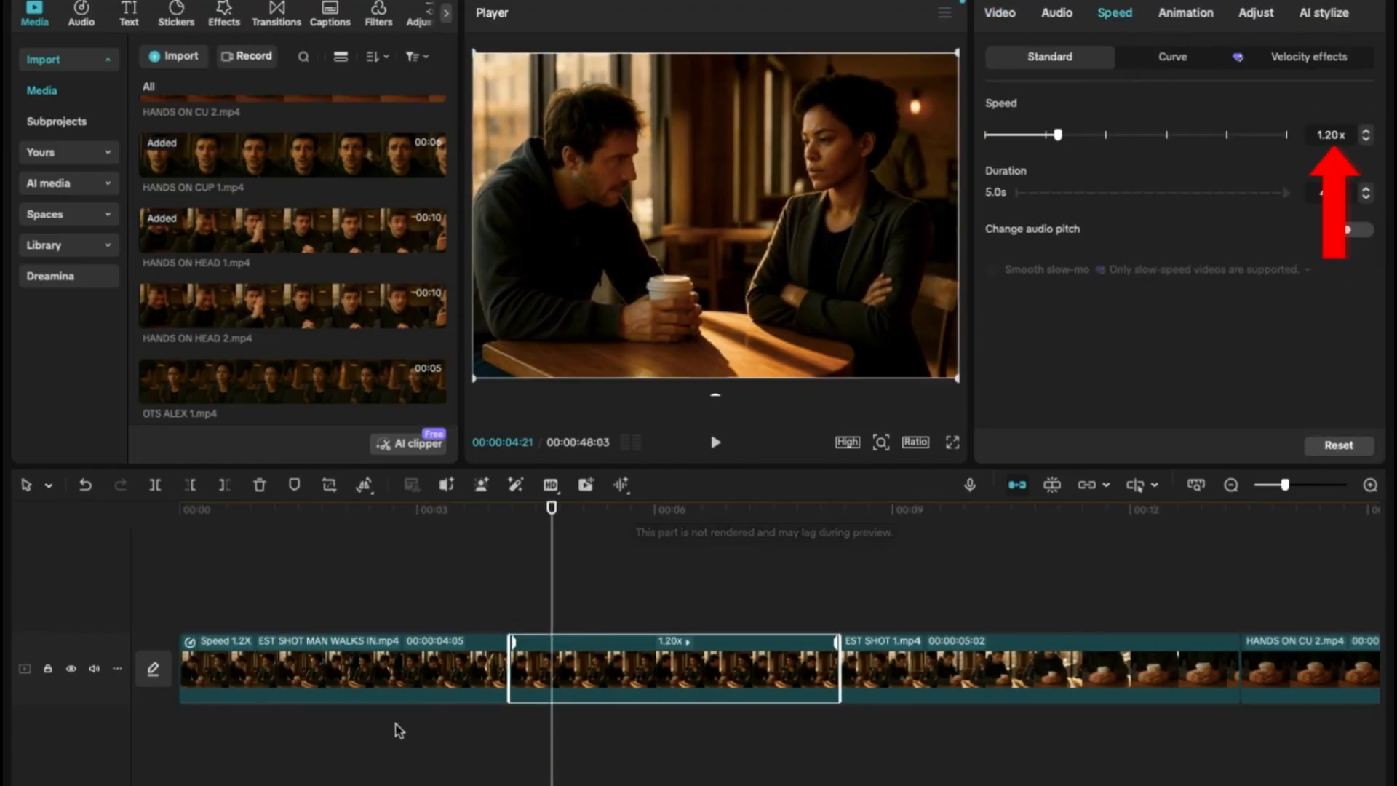
Step: Play back EST SHOT 2.mp4 and examine its cut into EST SHOT 1.mp4 and that clip's push-in to the cup
left_click(416, 617)
left_click(717, 445)
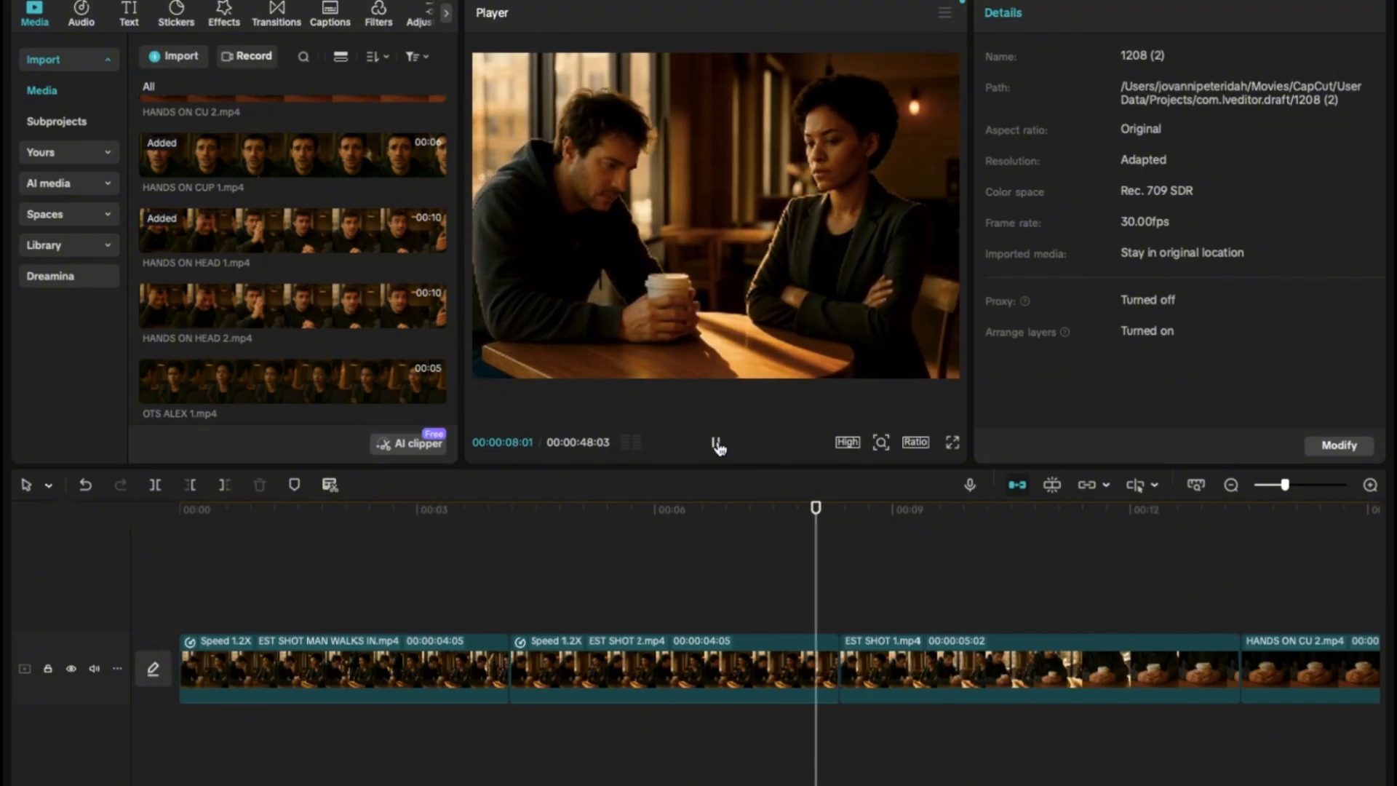
left_click(716, 444)
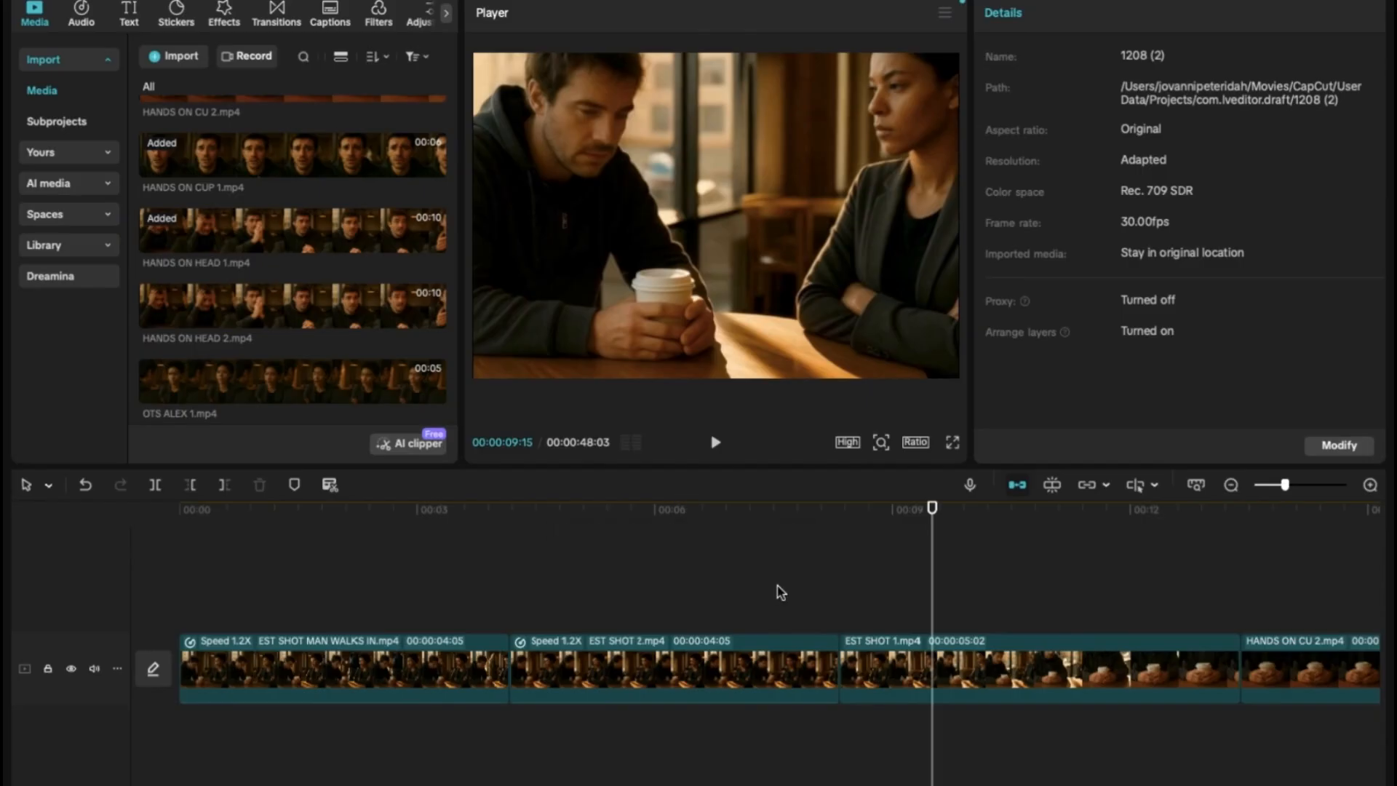
left_click(778, 586)
left_click(718, 445)
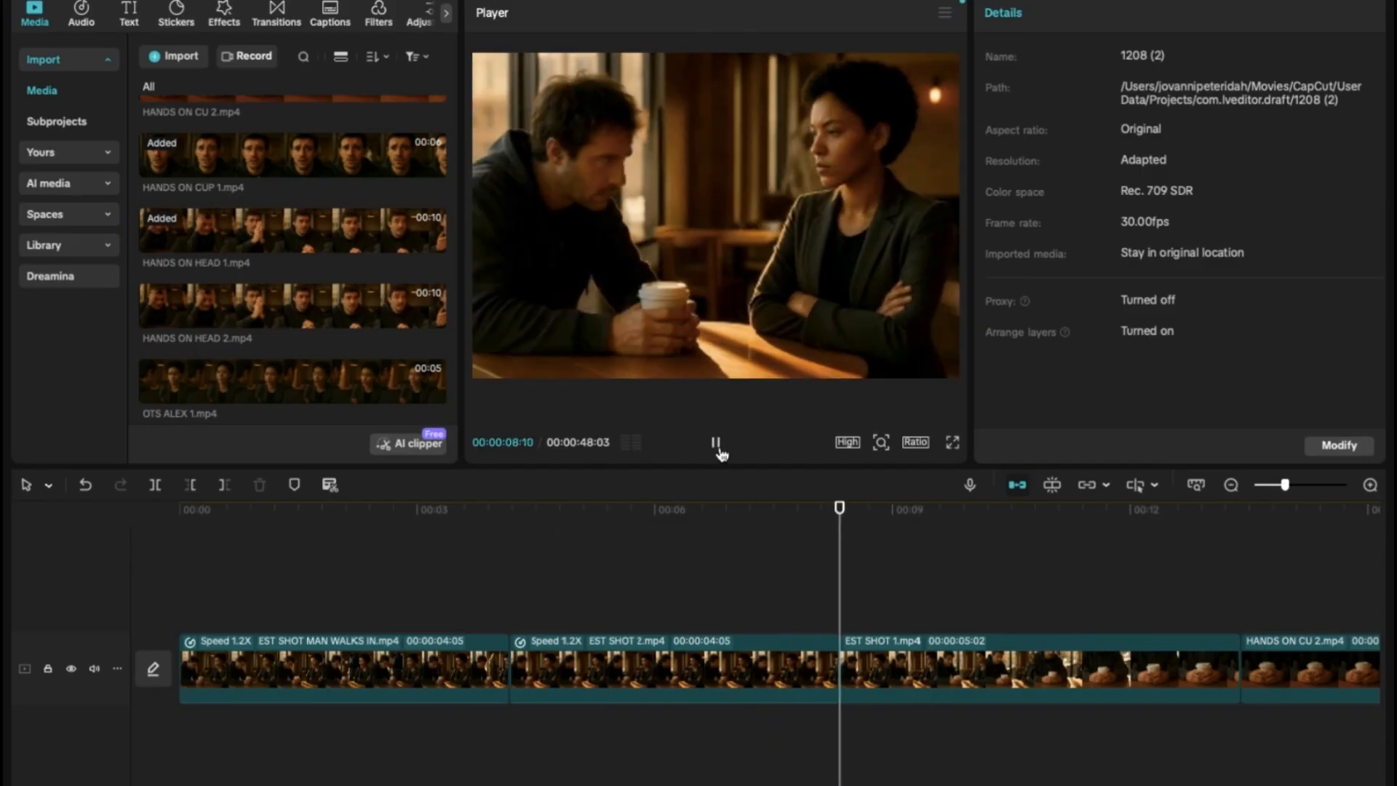
left_click(850, 678)
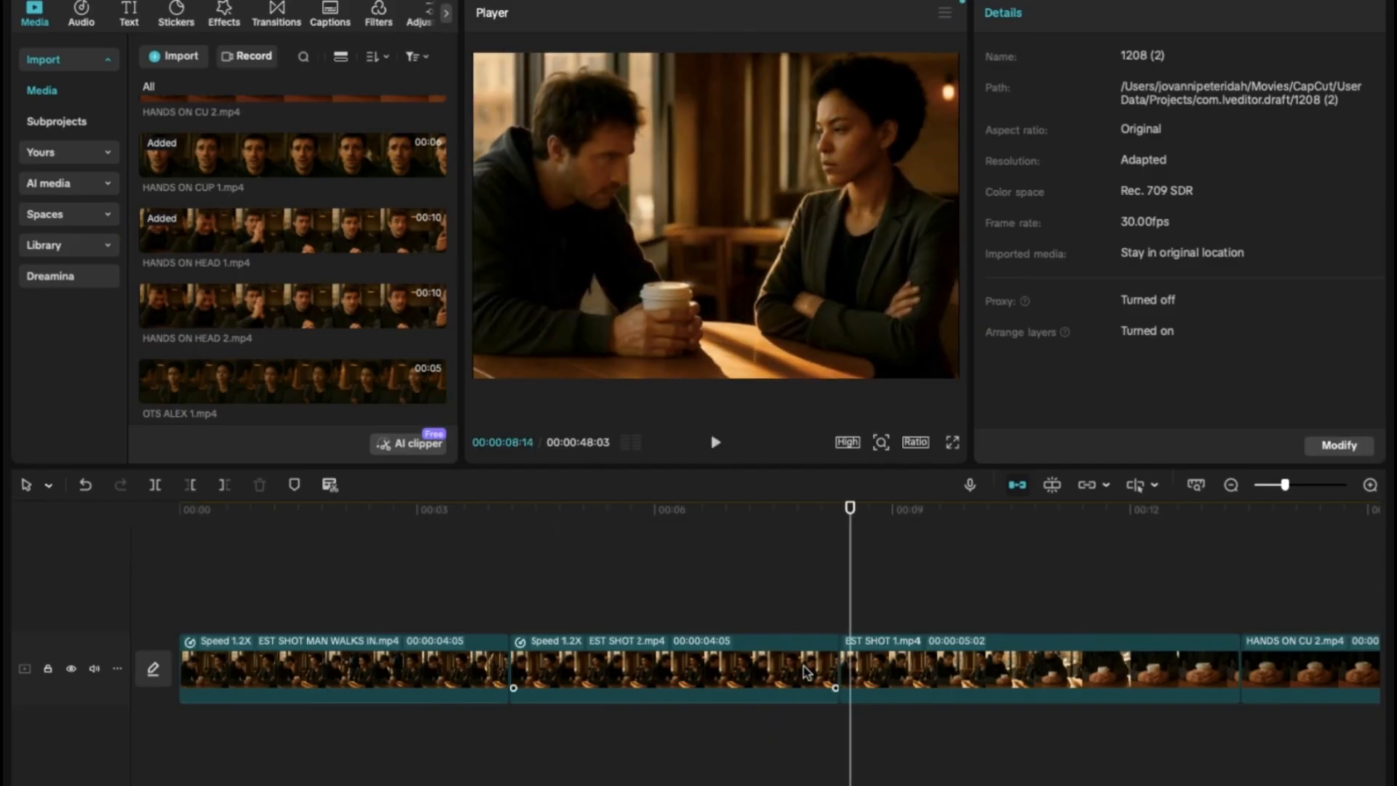
scroll(760, 601, "right", 5)
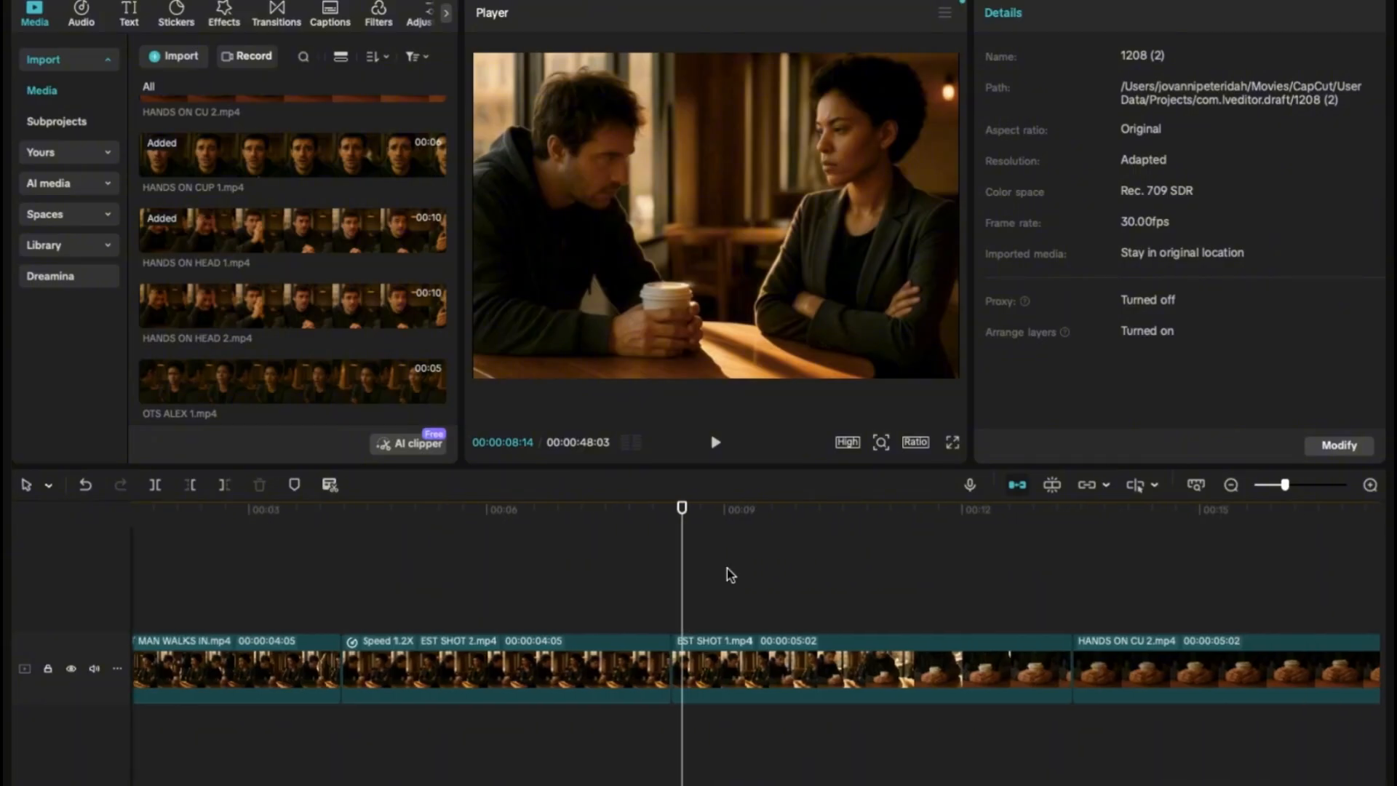
left_click(716, 446)
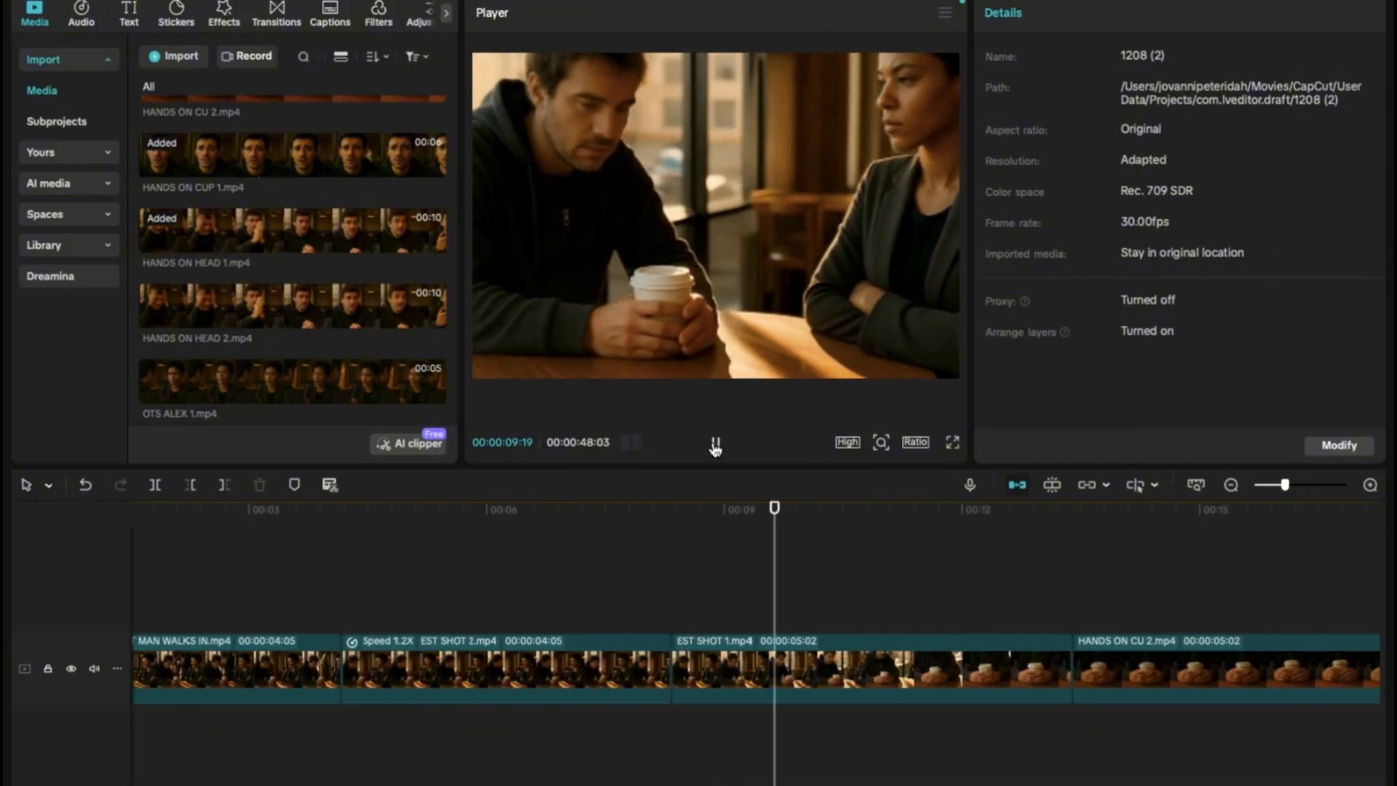
left_click(716, 445)
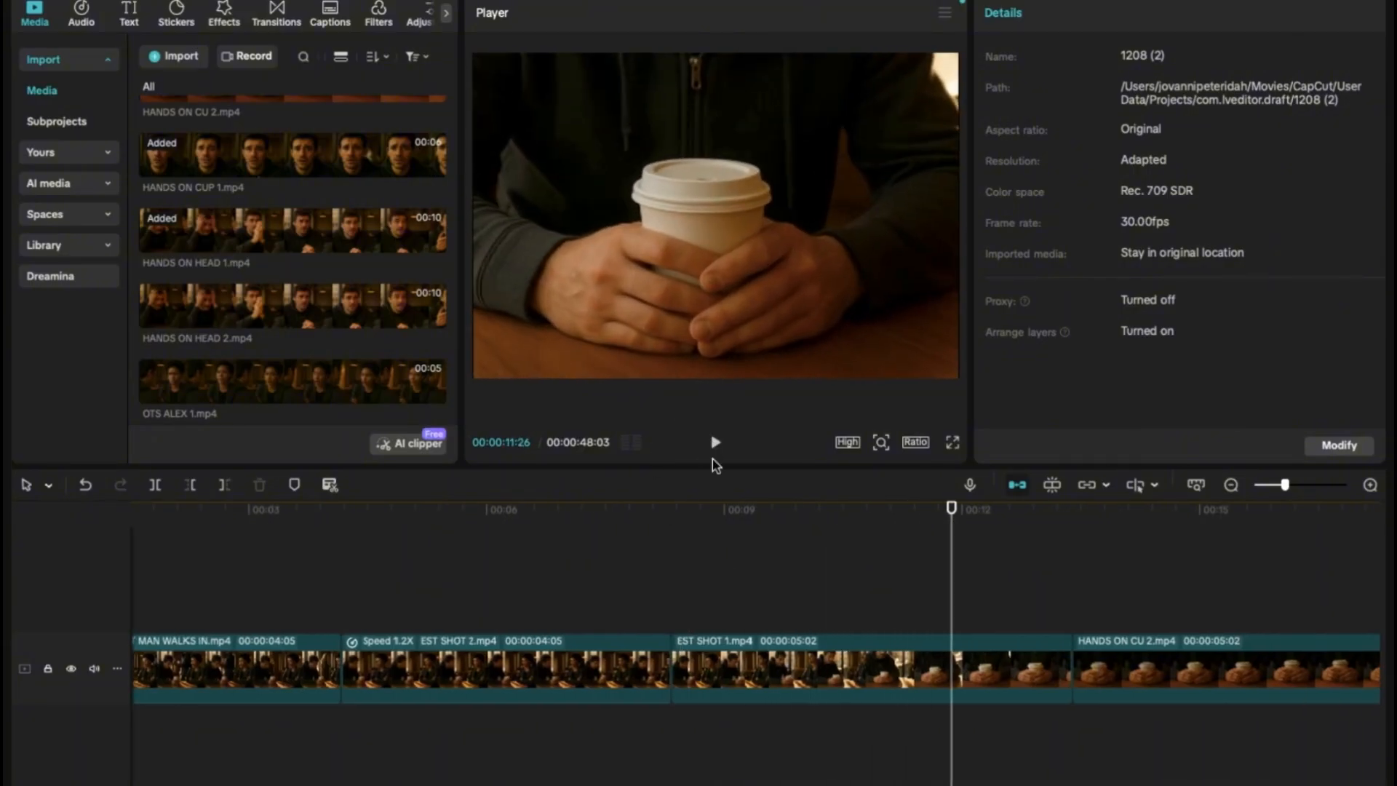
Step: Set the speed of EST SHOT 1.mp4 to 1.20x
left_click(792, 691)
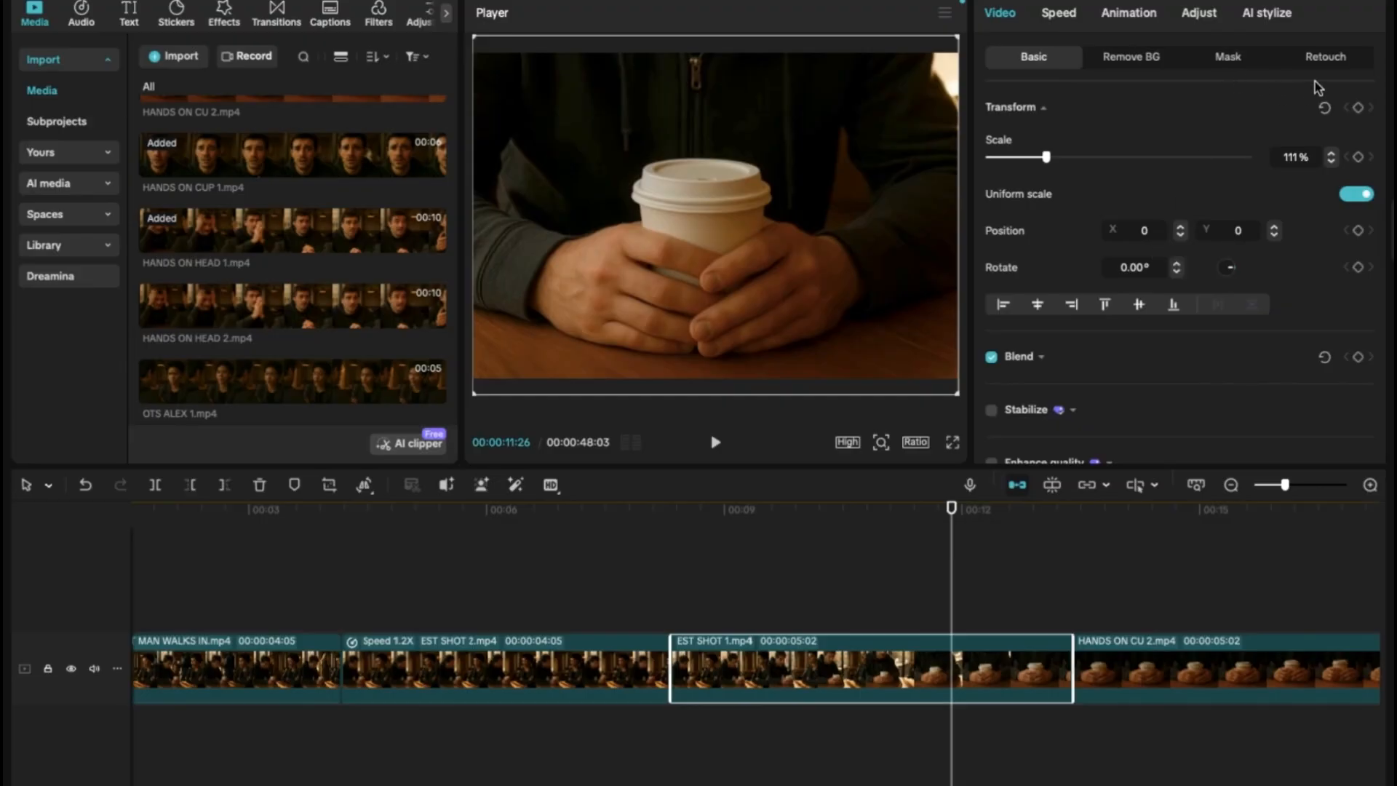
left_click(1058, 16)
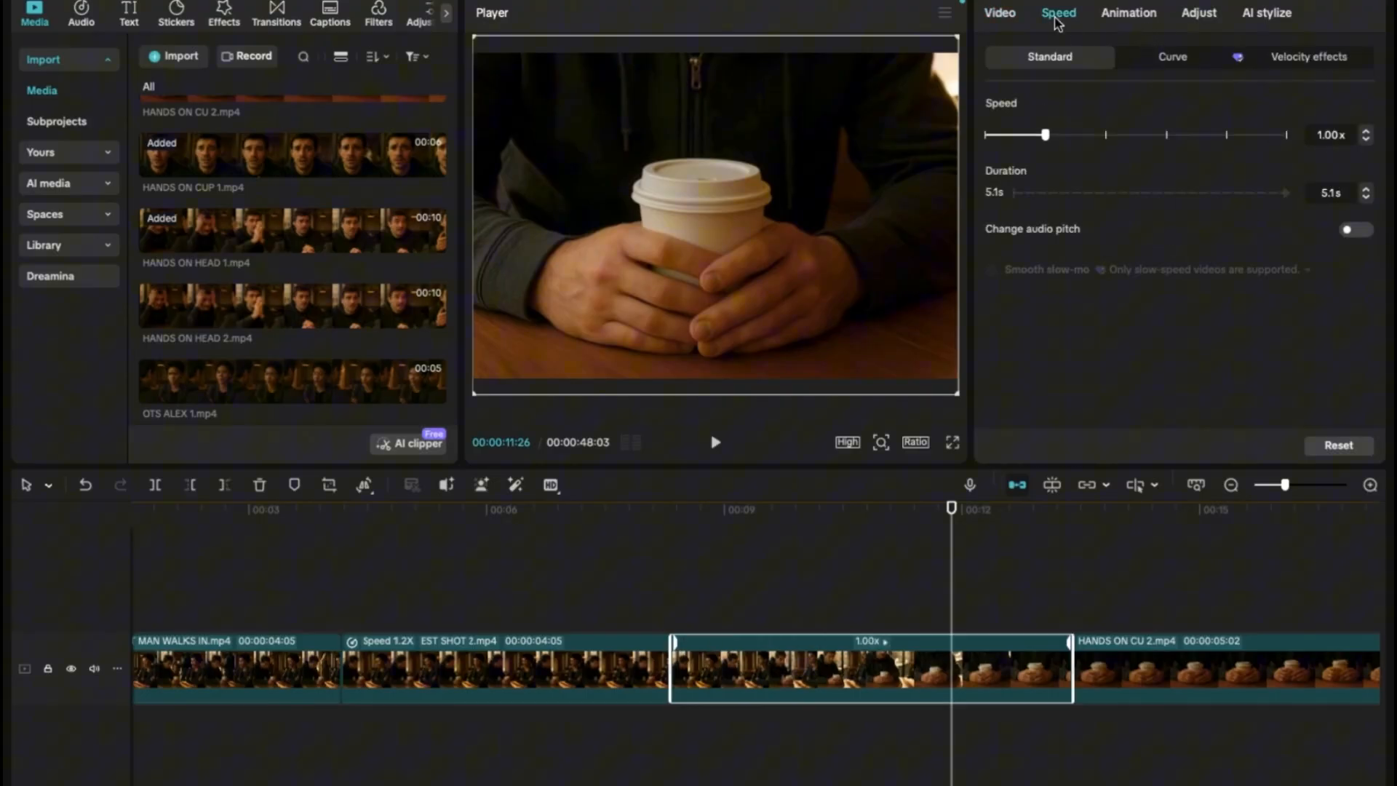
left_click(1366, 131)
Step: Play back the cut into EST SHOT 1.mp4 and compare the cup framing between its end and HANDS ON CU 2.mp4
left_click(630, 509)
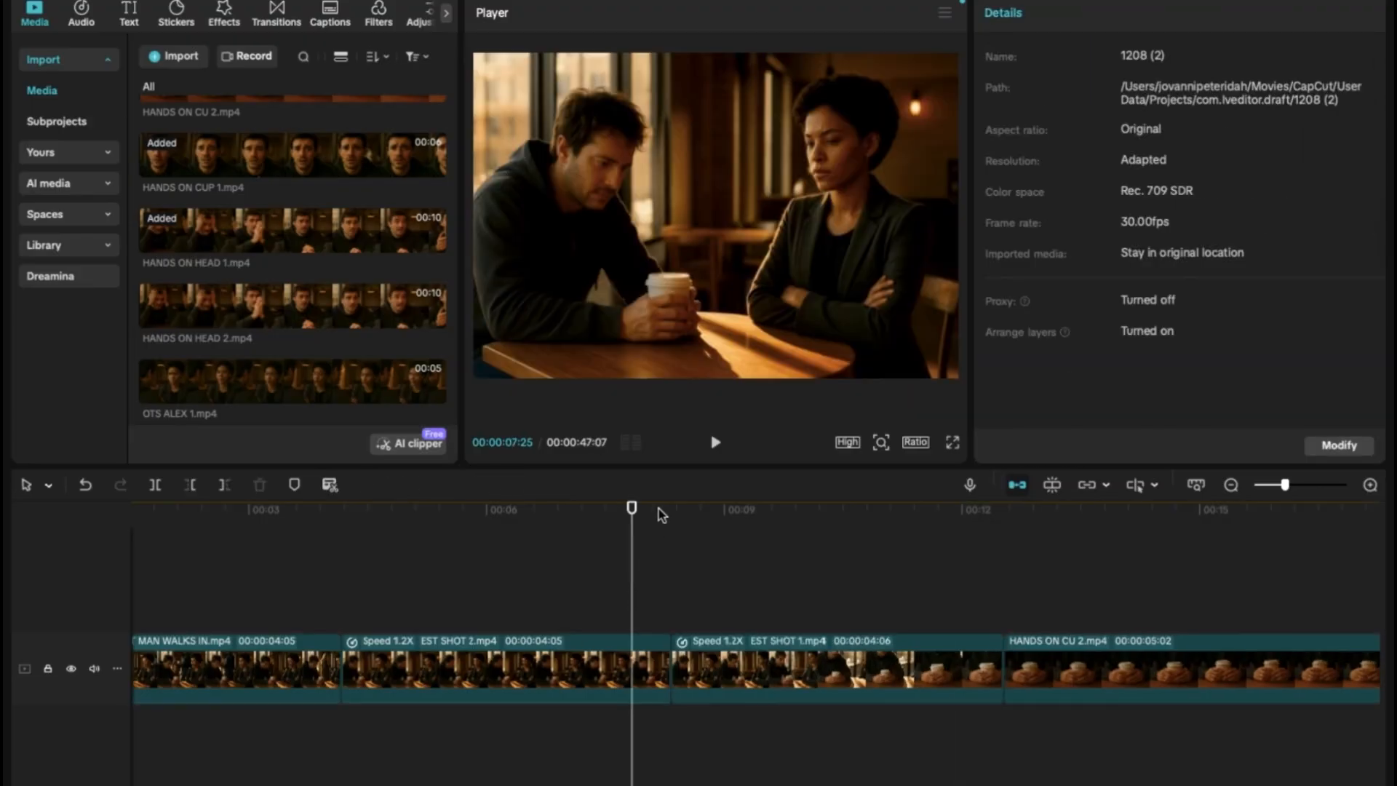
left_click(715, 442)
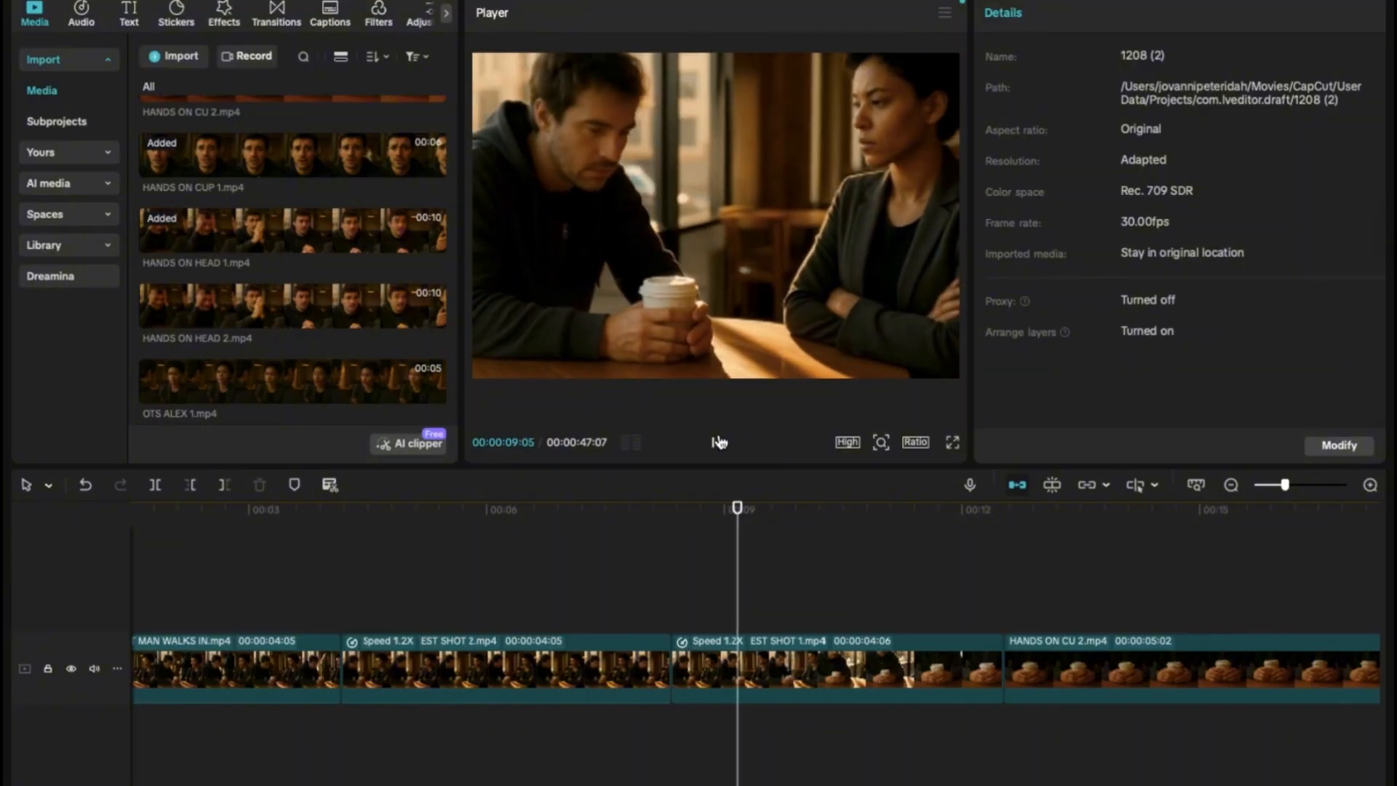
left_click(715, 441)
left_click_drag(794, 612, 975, 638)
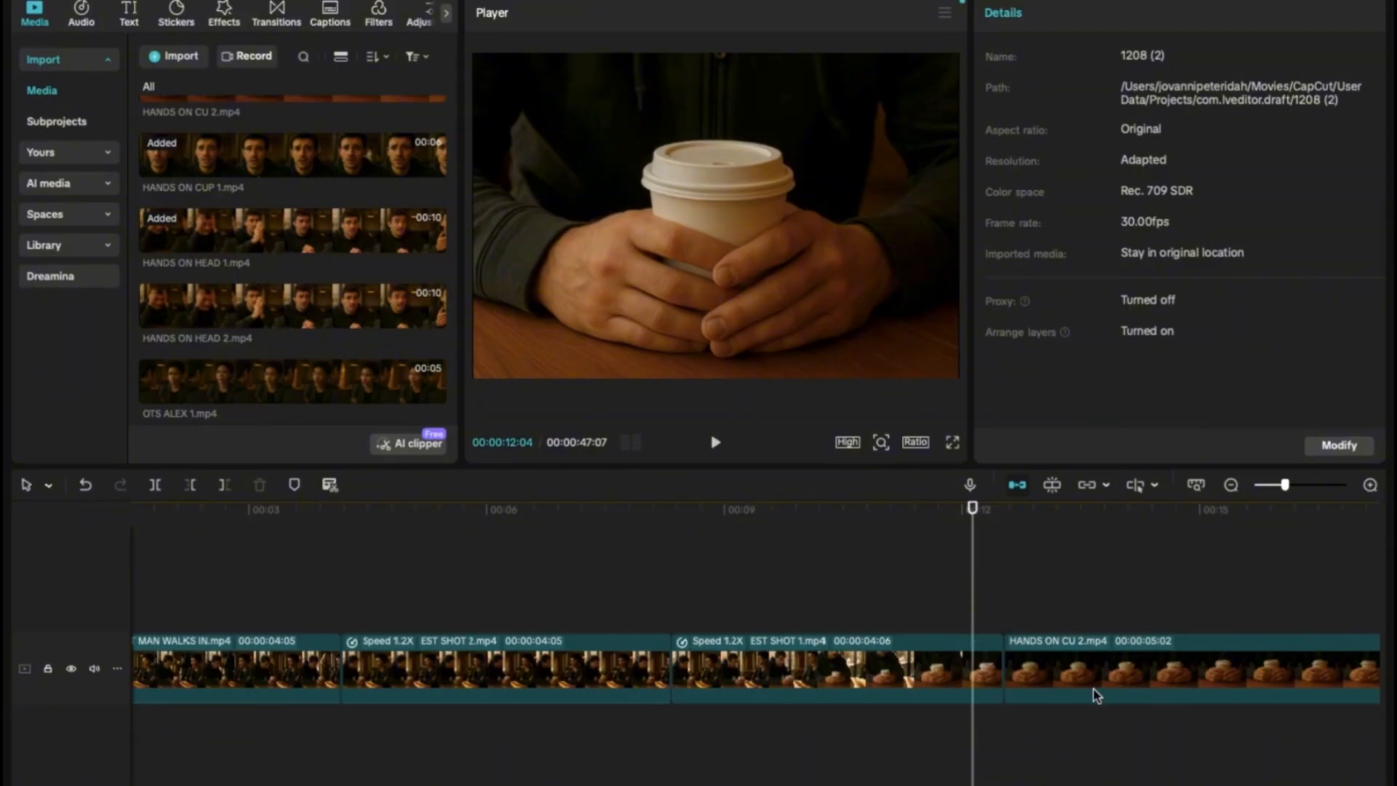
left_click(1037, 596)
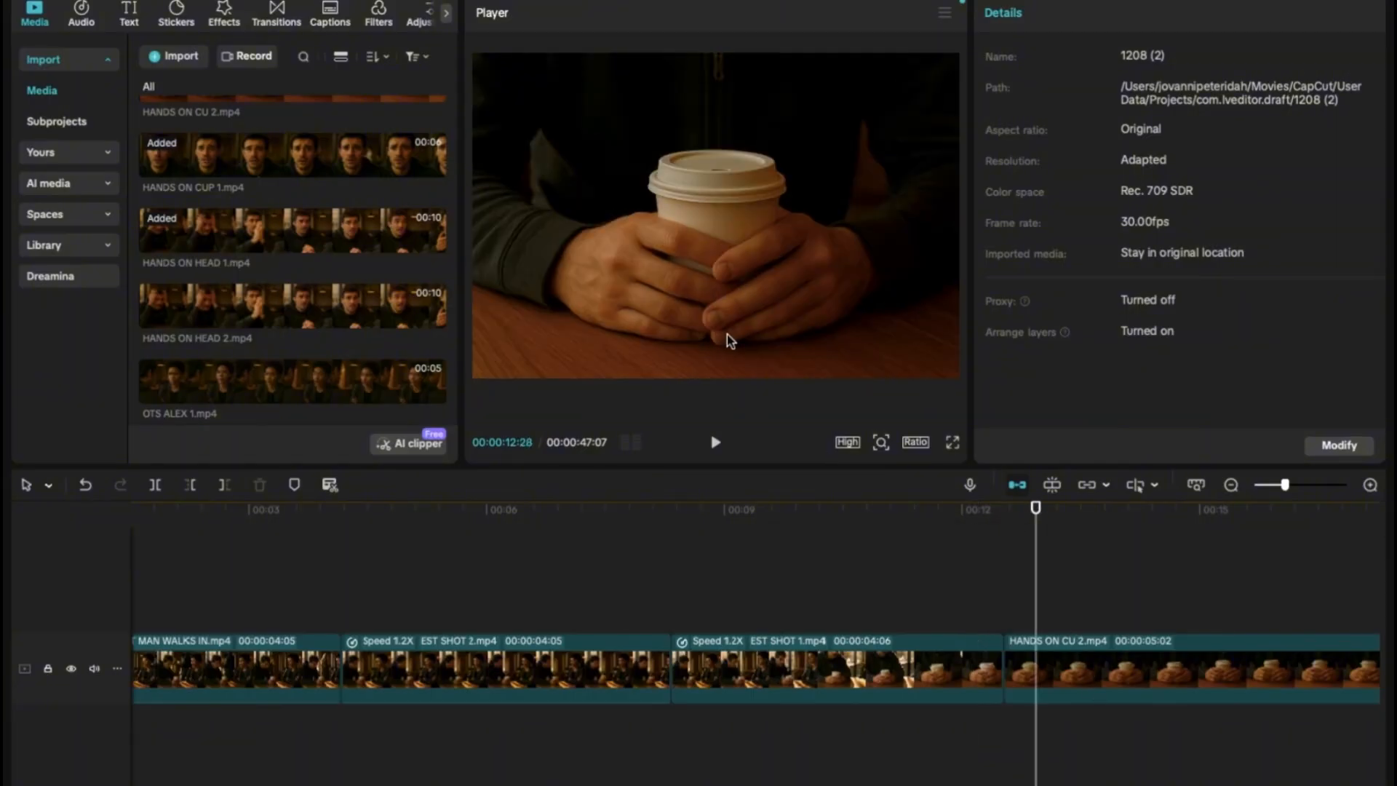
Step: Enlarge HANDS ON CU 2.mp4 to 105% scale and play back its cut from EST SHOT 1.mp4
left_click(727, 334)
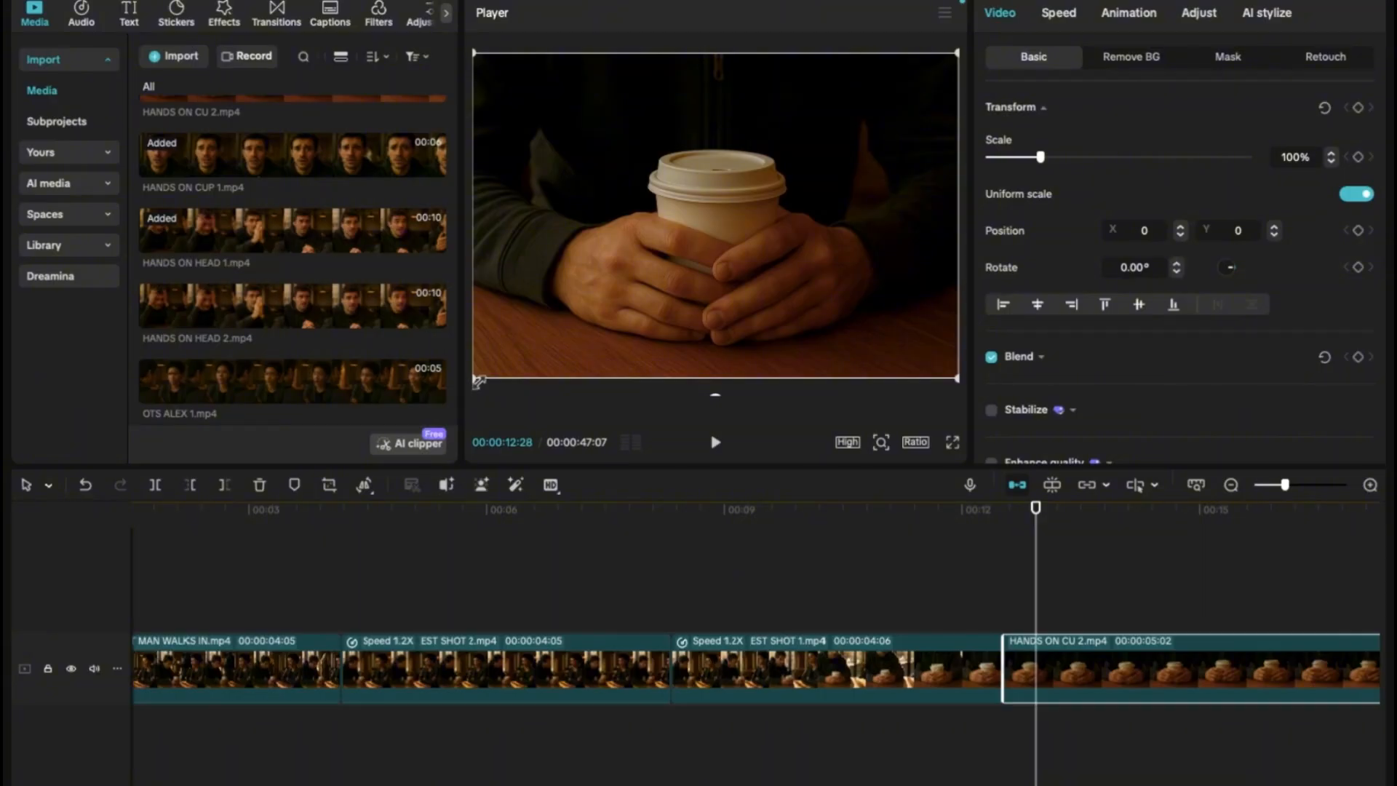
left_click_drag(479, 380, 456, 388)
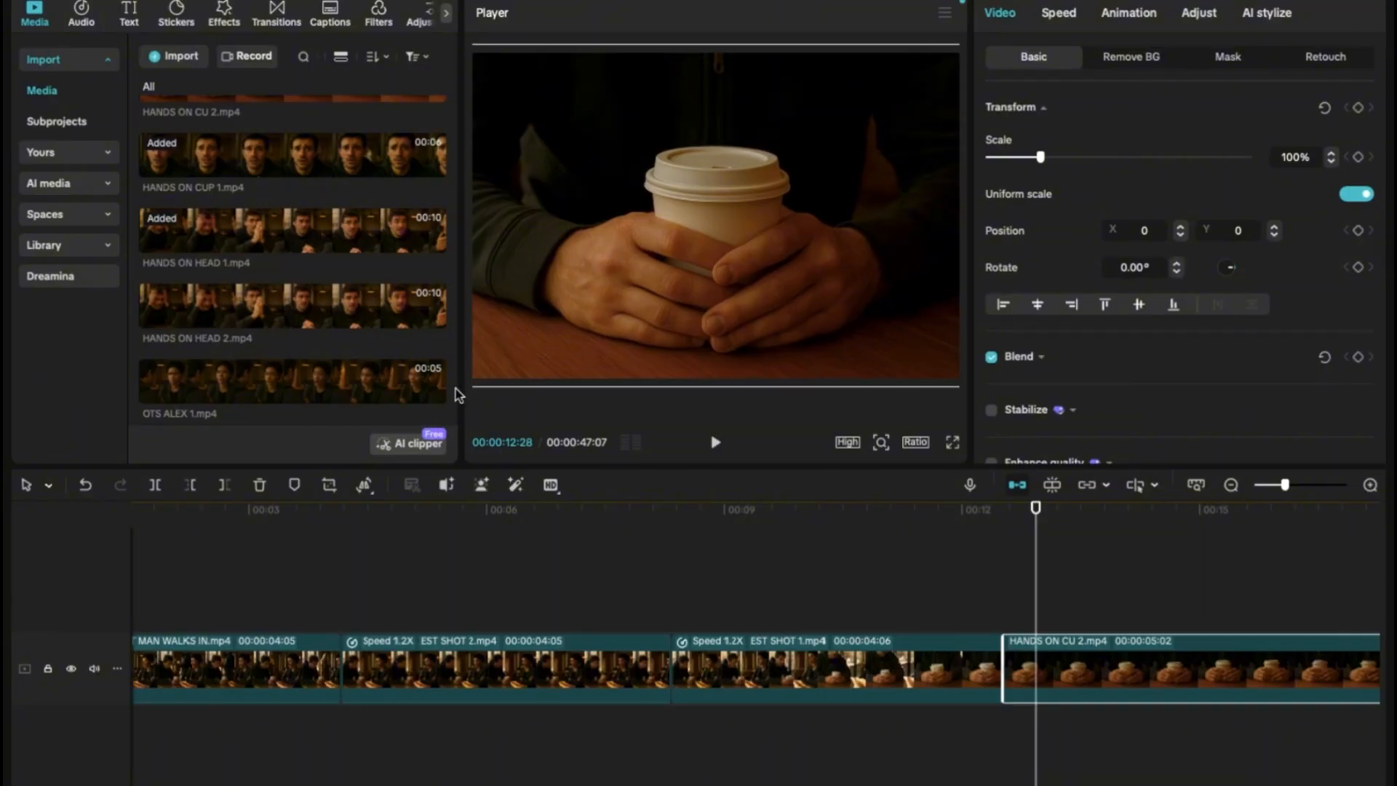
left_click(960, 620)
left_click(715, 448)
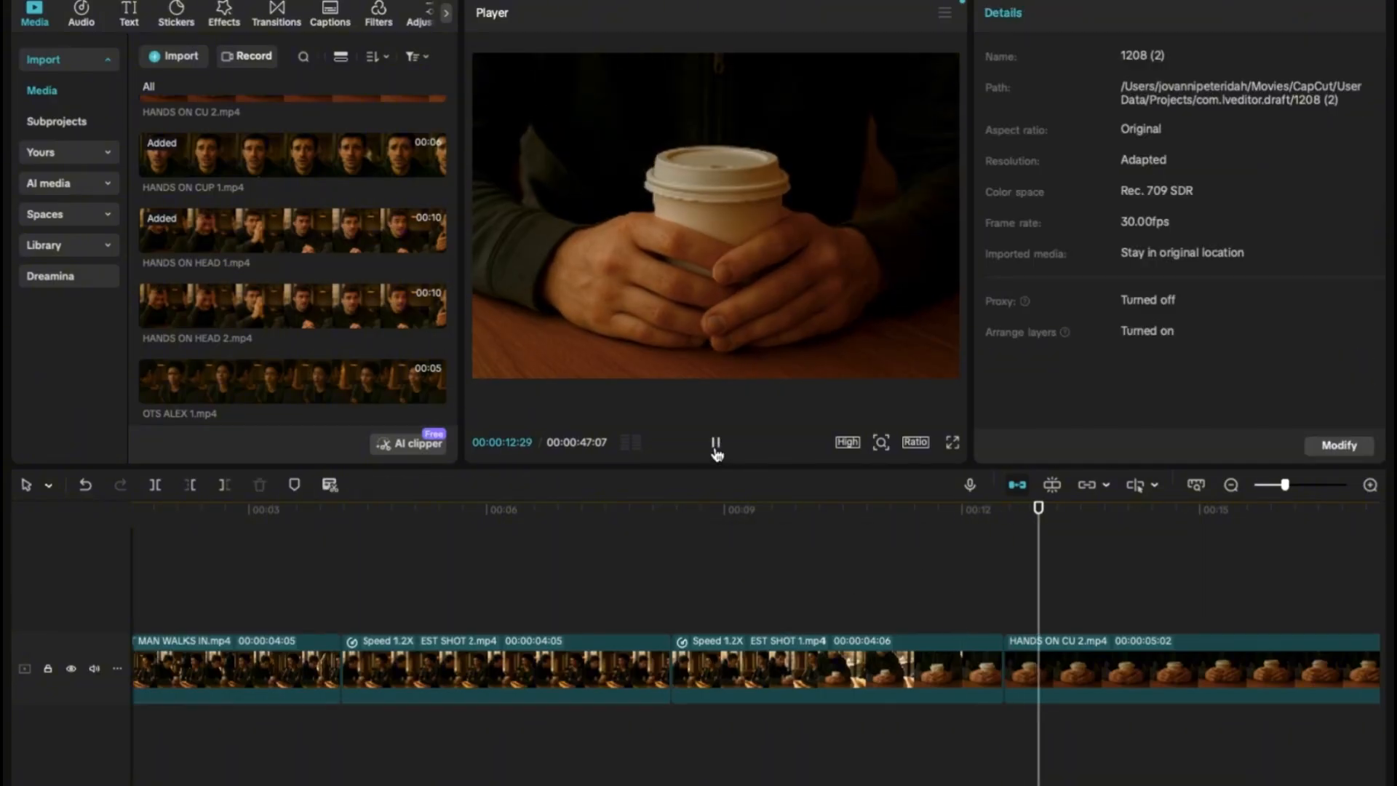
left_click(716, 447)
Step: Zoom out the player view and enlarge HANDS ON CU 2.mp4 to 111% scale to match the preceding shot
left_click(1036, 676)
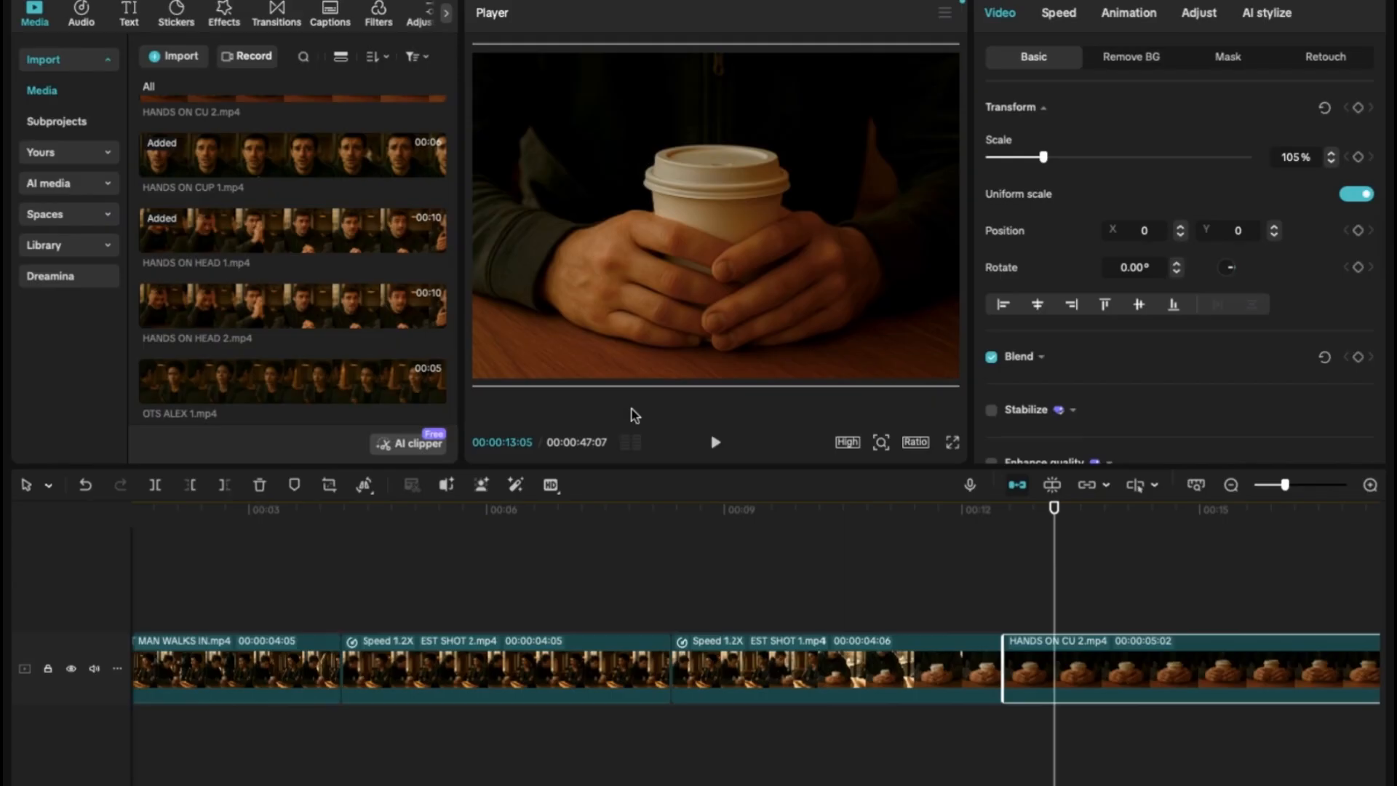
left_click(536, 375)
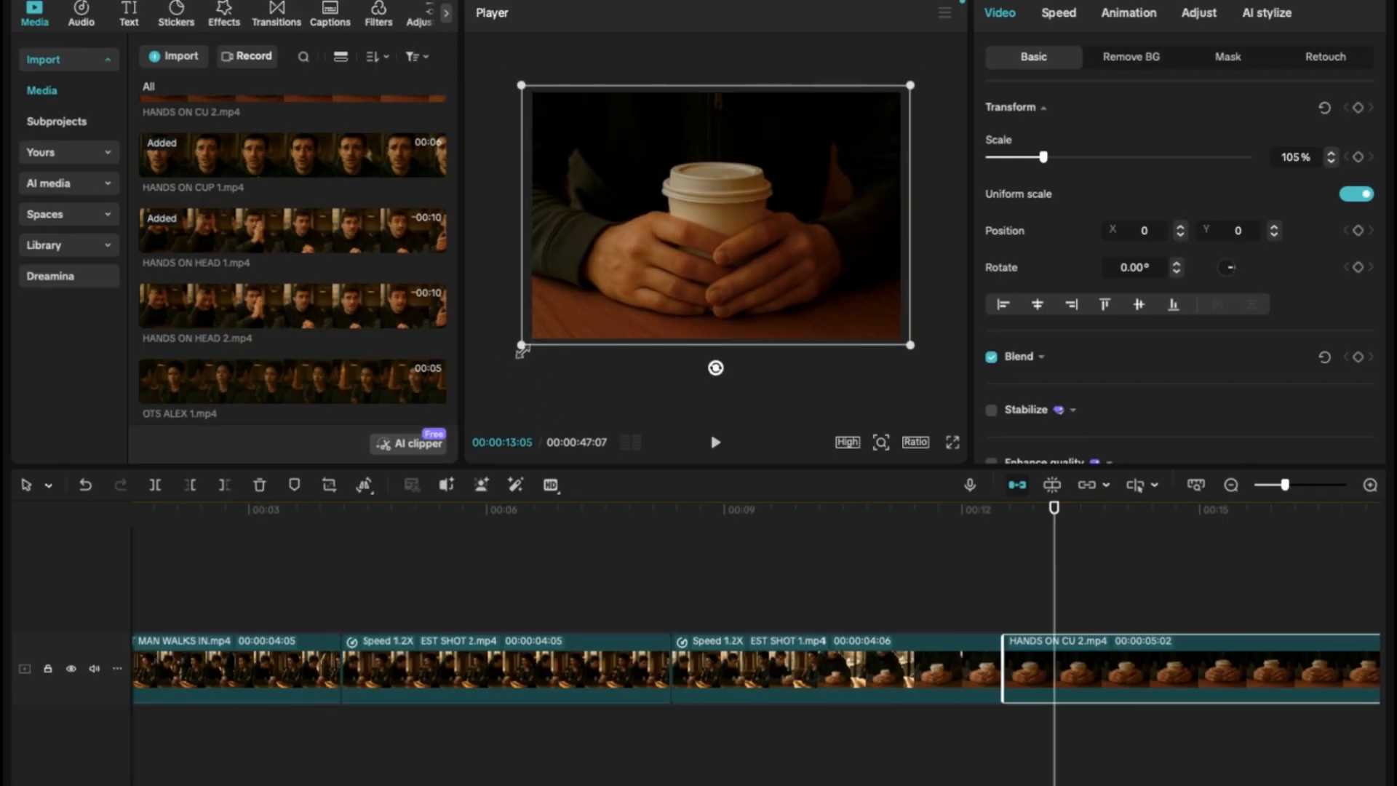
left_click_drag(522, 352, 508, 358)
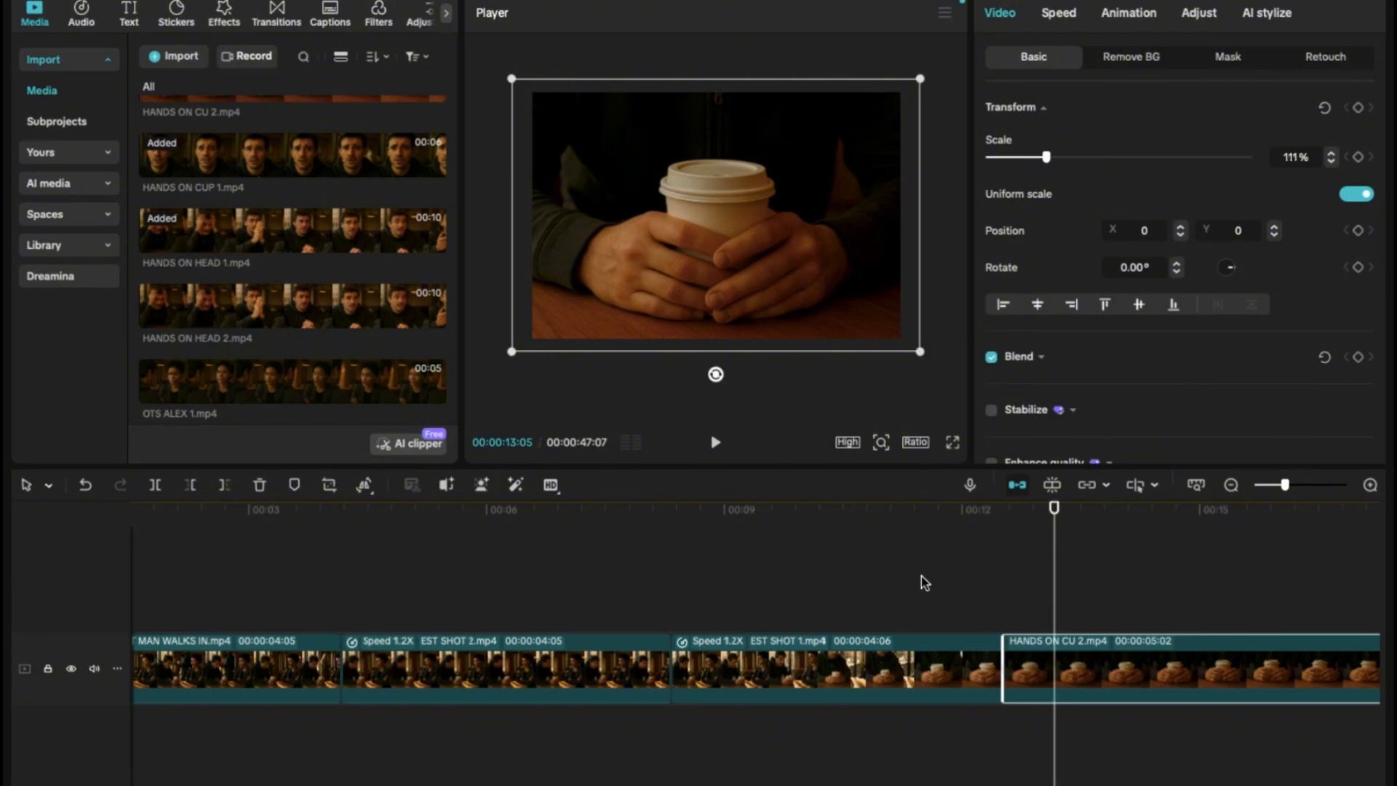
Step: Replay the cut from EST SHOT 1.mp4 into HANDS ON CU 2.mp4 and continue playback towards OTS ALEX 2.mp4
left_click(967, 629)
left_click(715, 443)
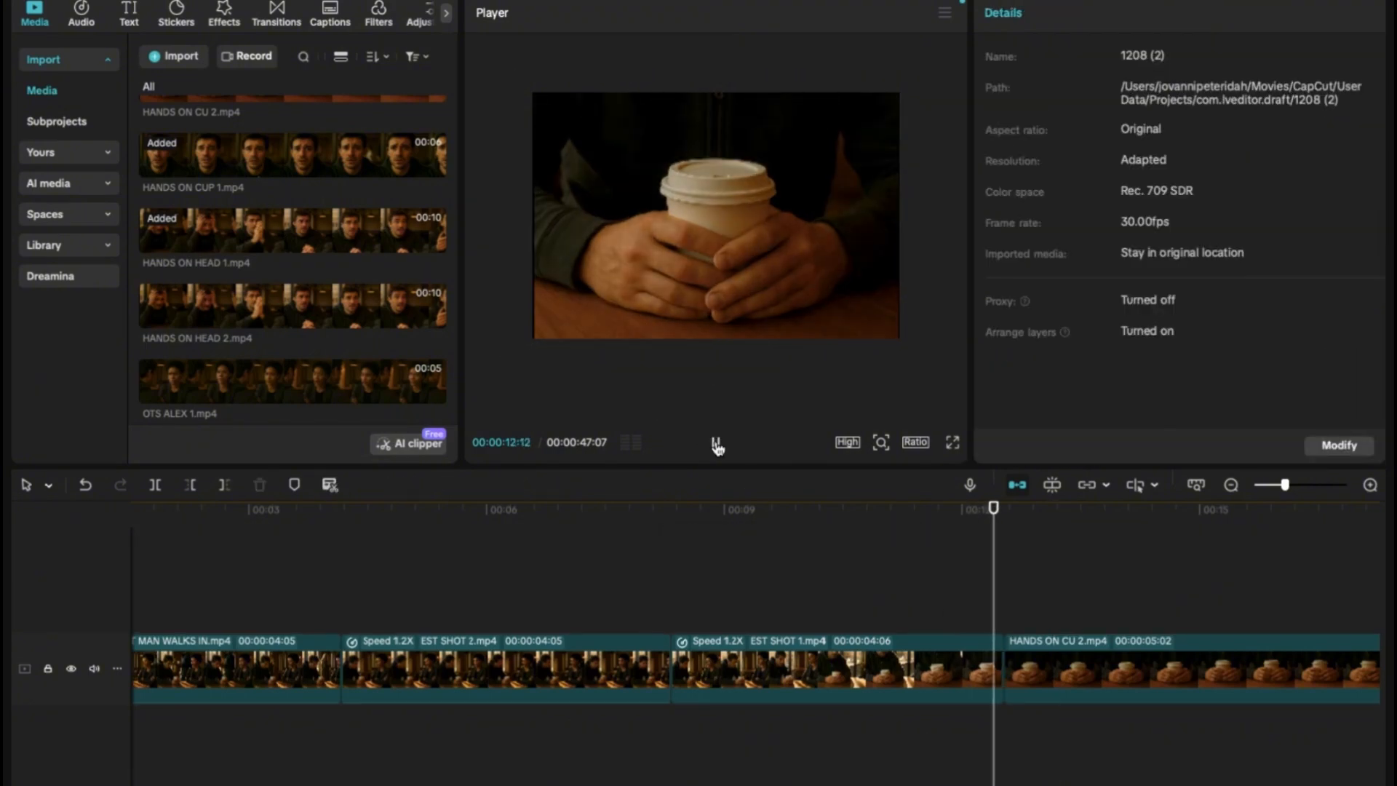
left_click(971, 610)
left_click(716, 443)
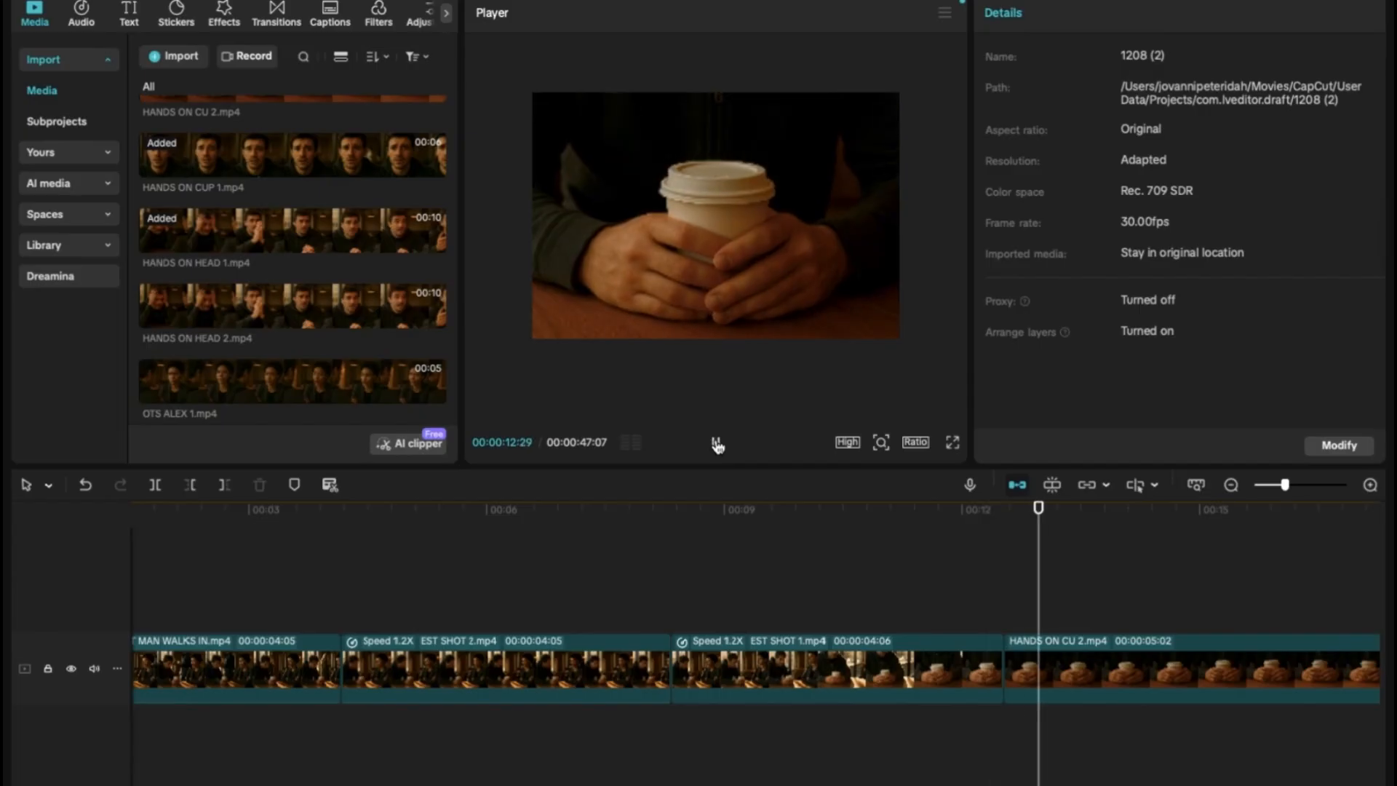
left_click(716, 443)
scroll(714, 570, "right", 5)
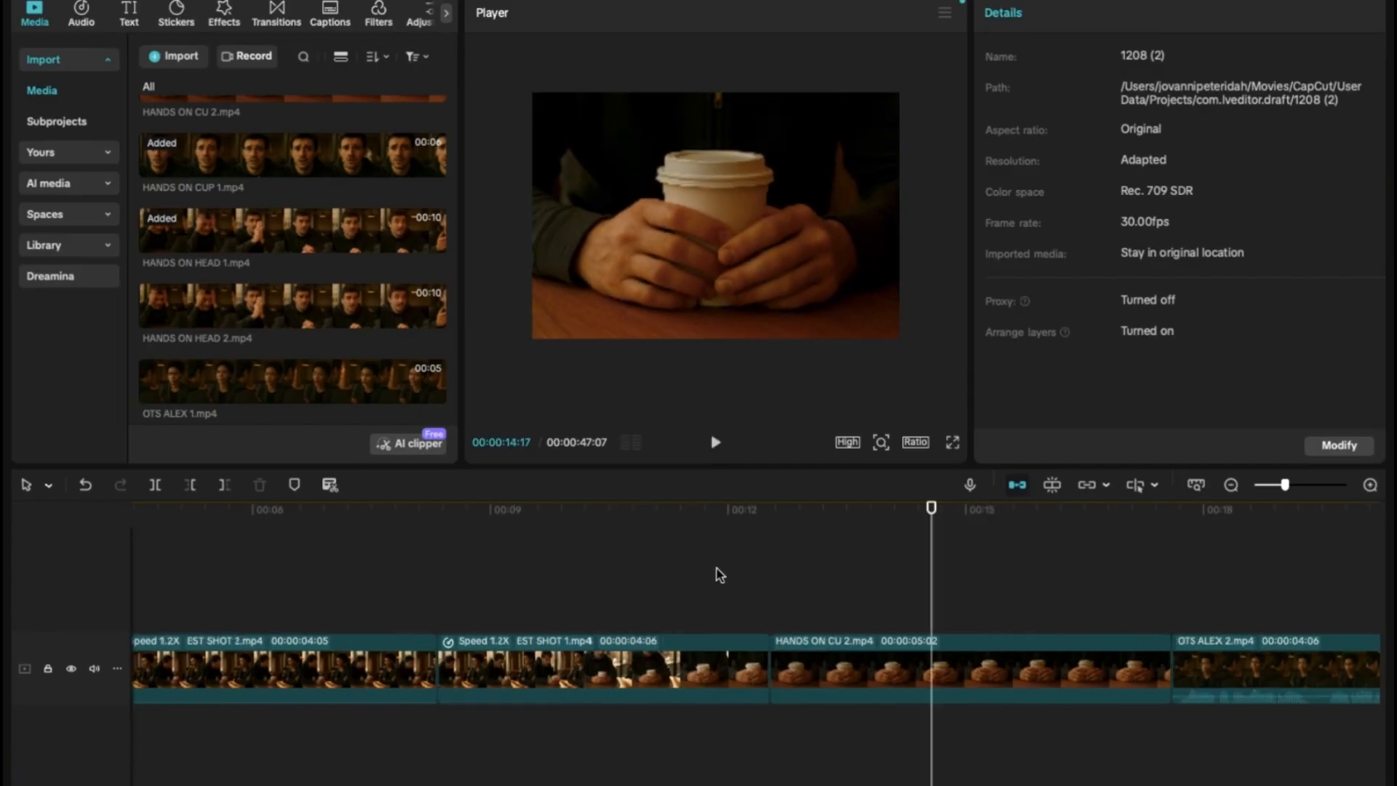
left_click(715, 443)
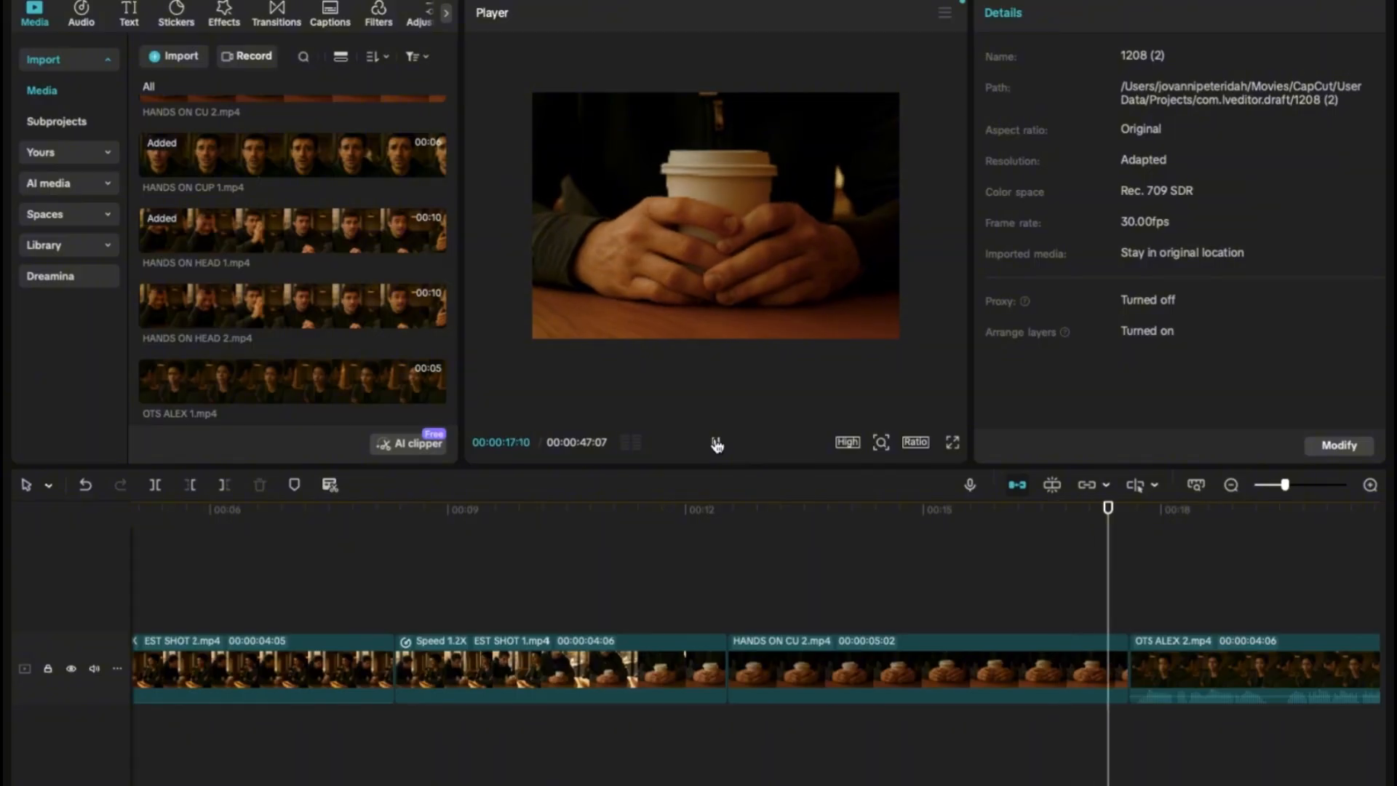
Step: Replay HANDS ON CU 2.mp4 from the end of EST SHOT 1.mp4 to judge how long the cup shot holds
left_click(716, 444)
left_click(939, 597)
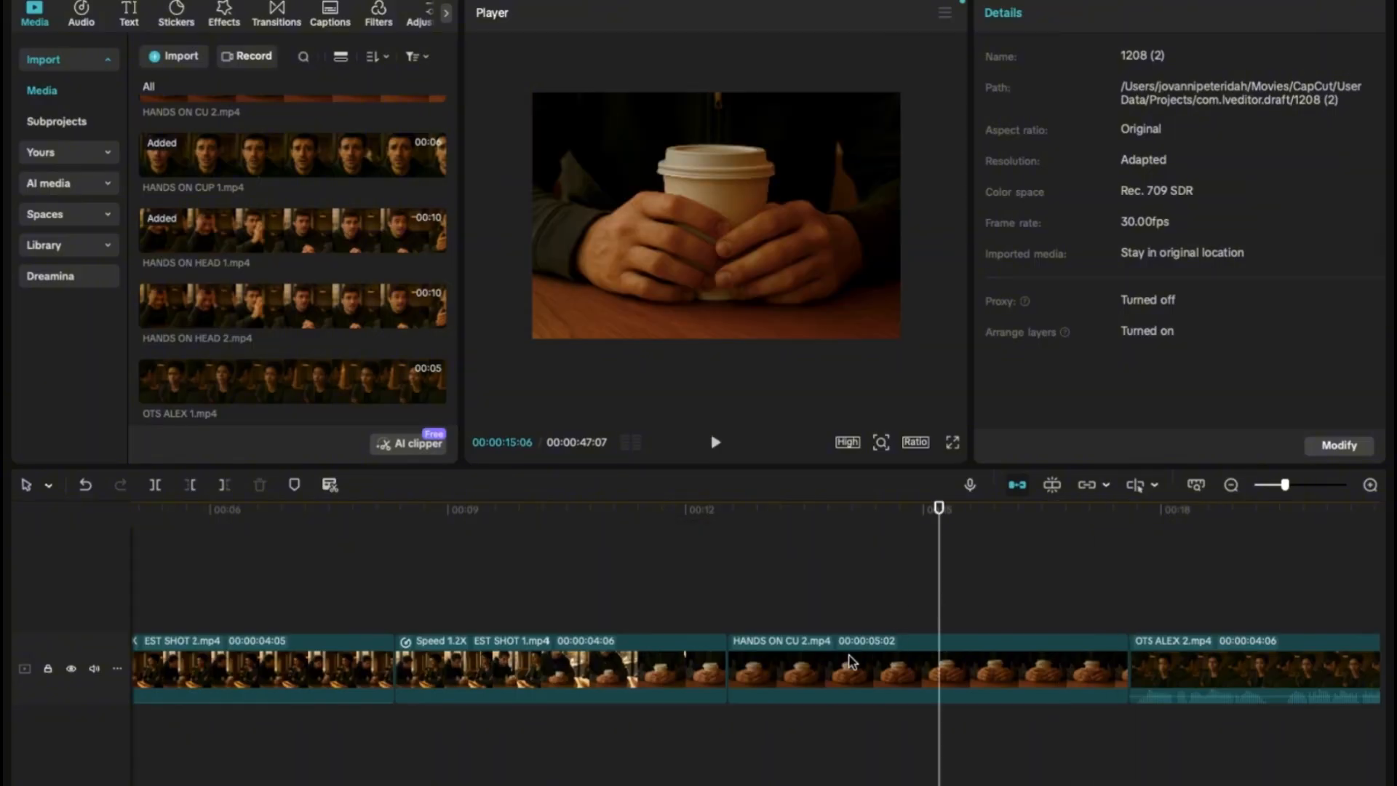
left_click(711, 613)
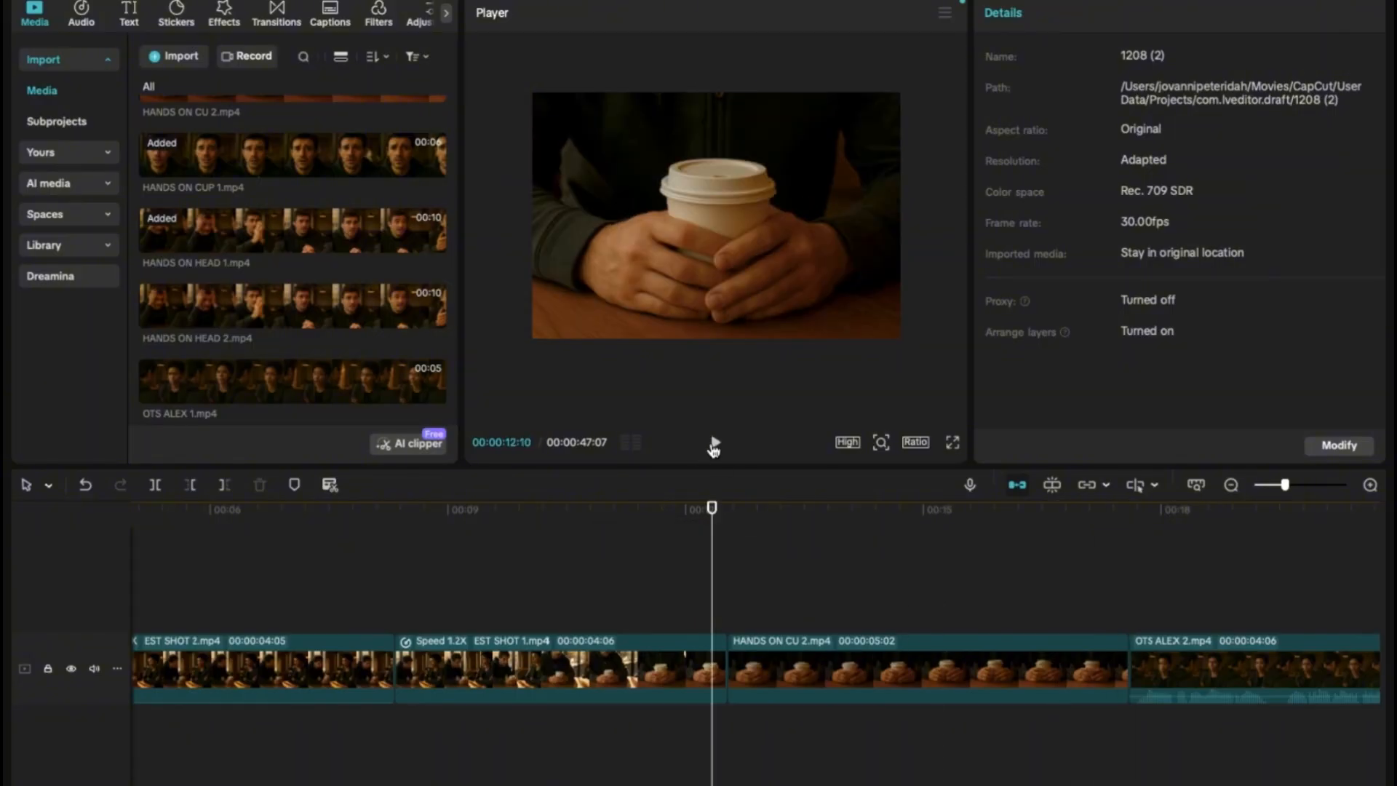
left_click(713, 445)
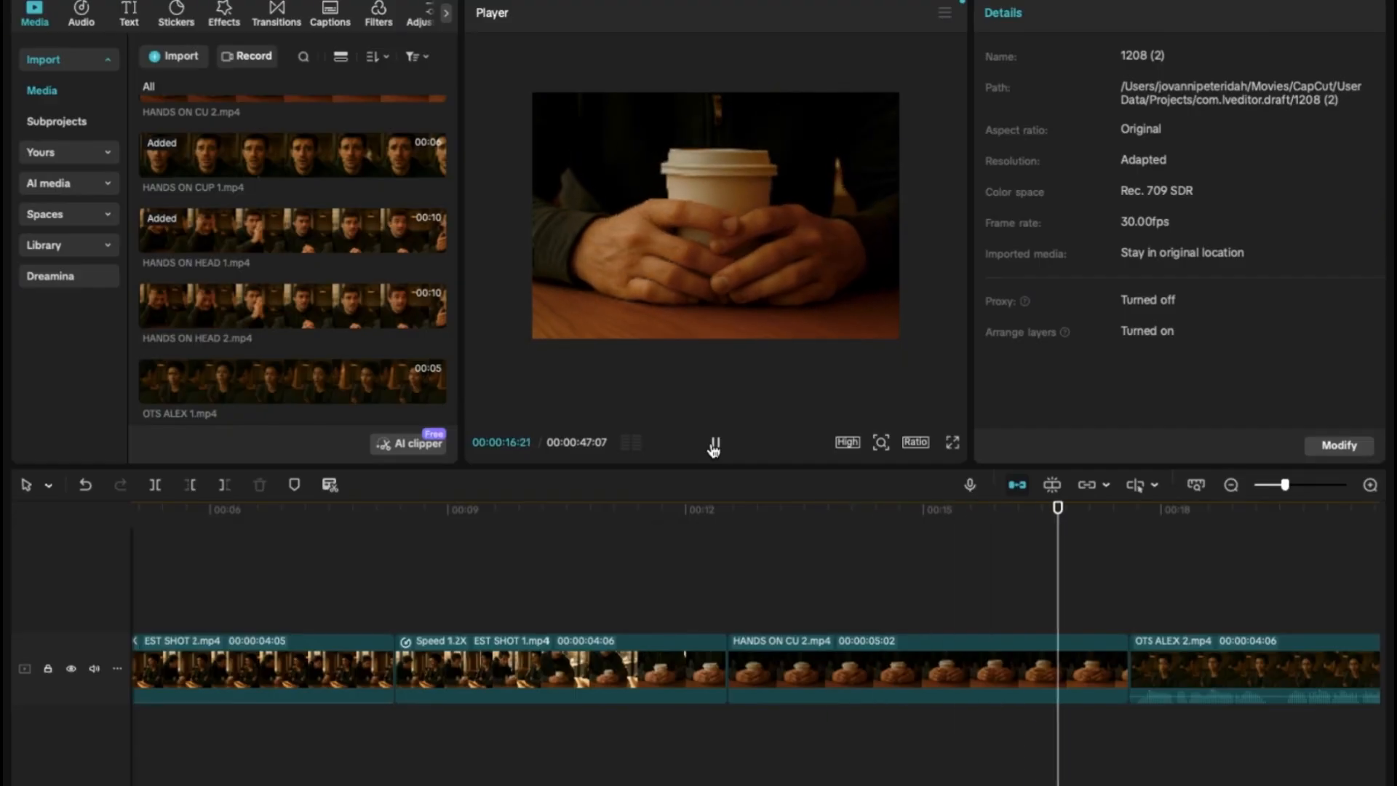
left_click(715, 583)
left_click(715, 442)
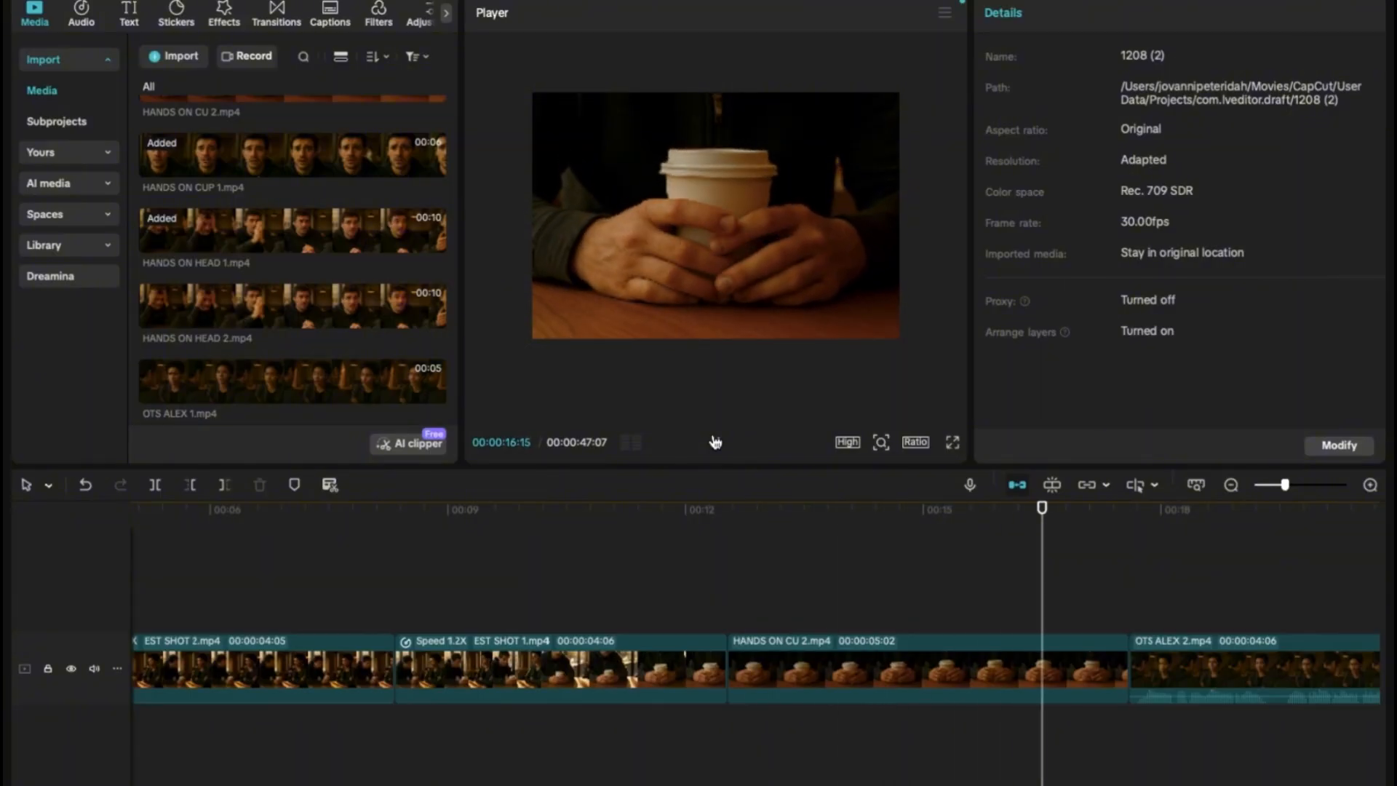
Step: Try trimming off the start of HANDS ON CU 2.mp4 up to 00:00:14:21, play back the cut, and undo the trim
mouse_move(906, 610)
left_mouse_down()
mouse_move(749, 614)
mouse_move(900, 627)
left_mouse_up()
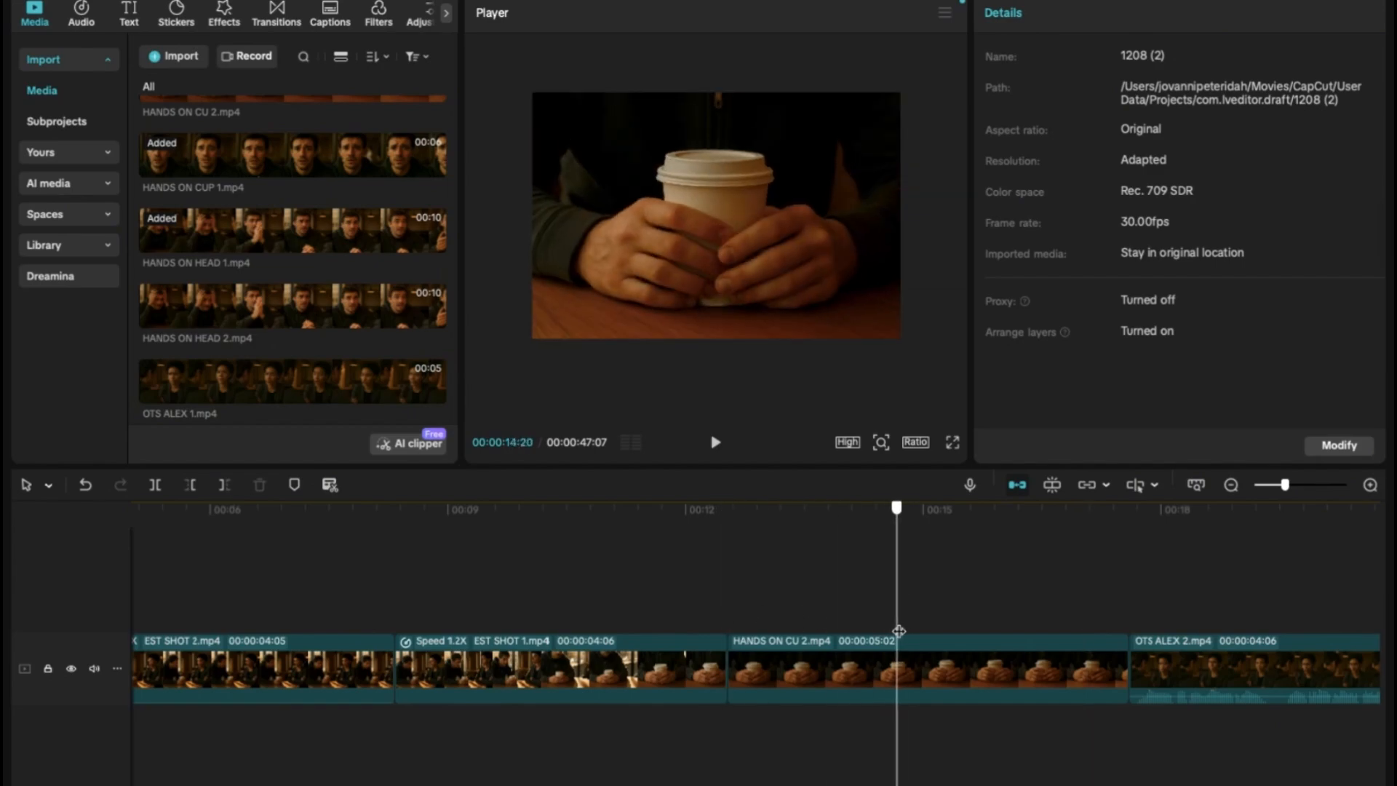
left_click(927, 671)
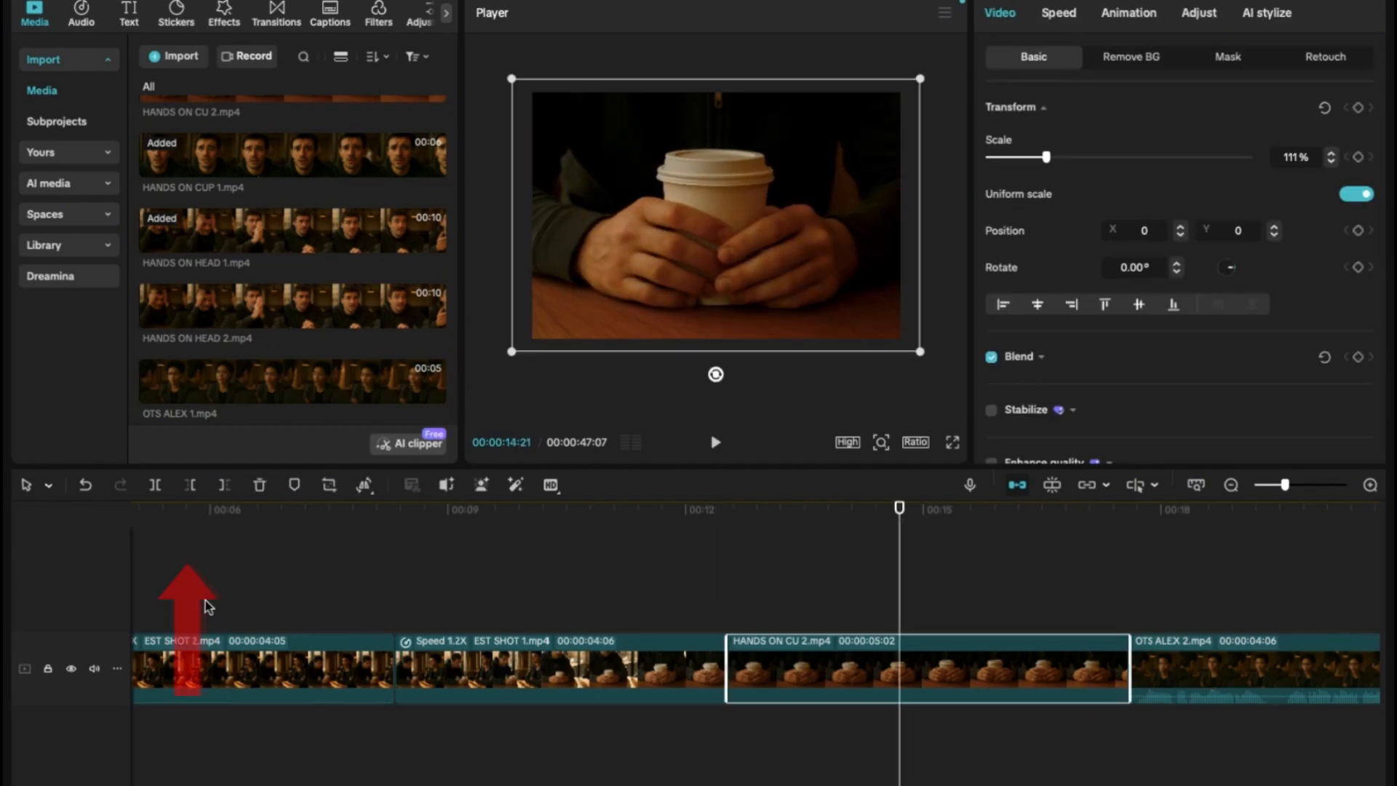
left_click(190, 485)
left_click(716, 454)
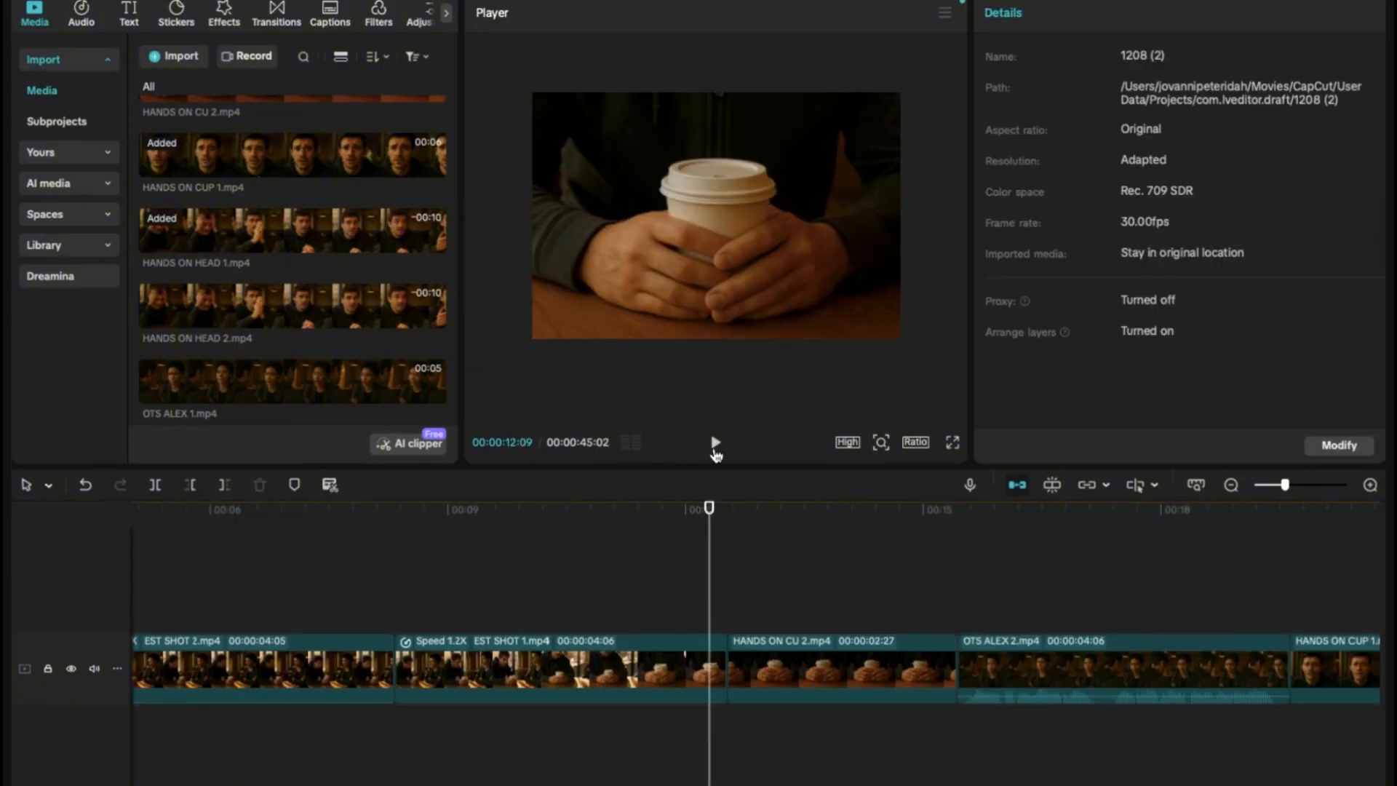
left_click(716, 444)
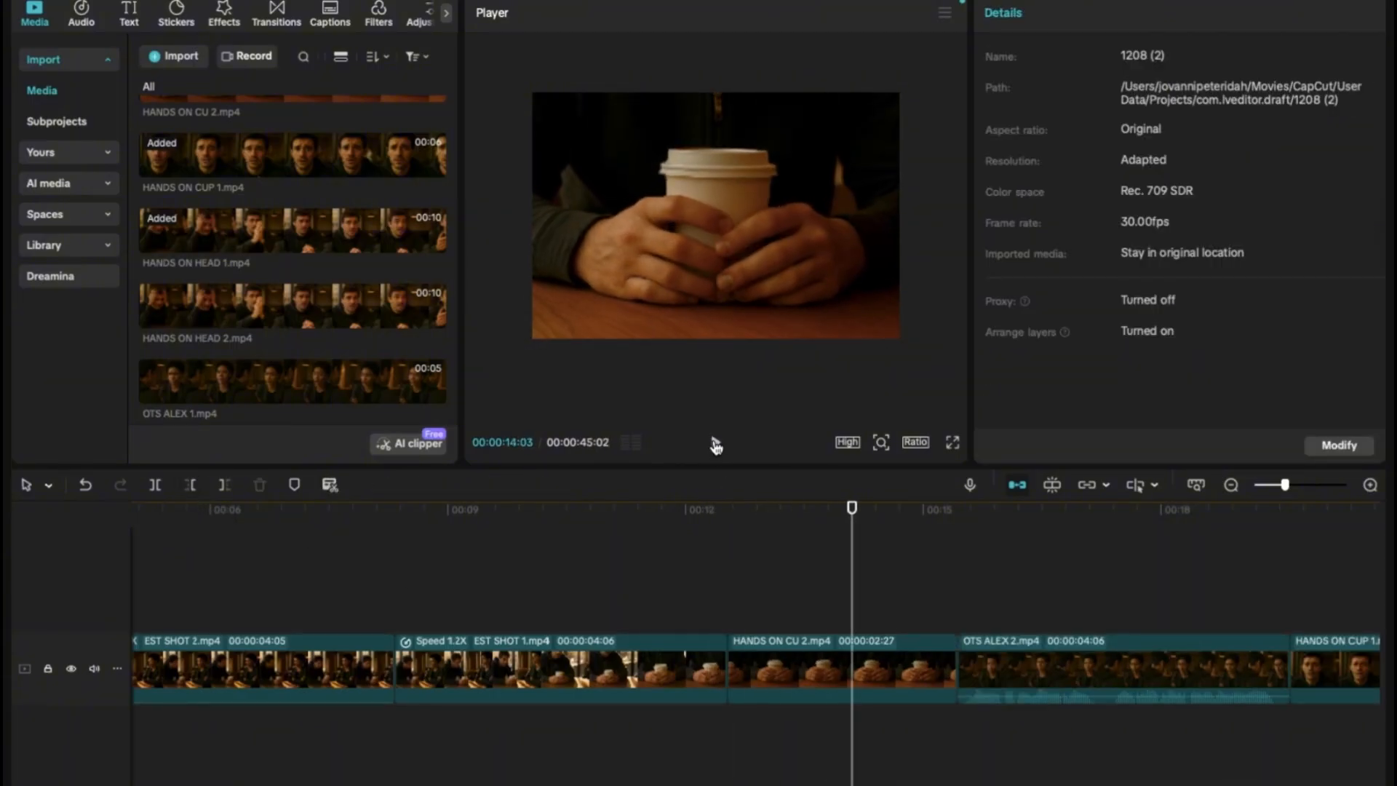
left_click(715, 444)
left_click(85, 485)
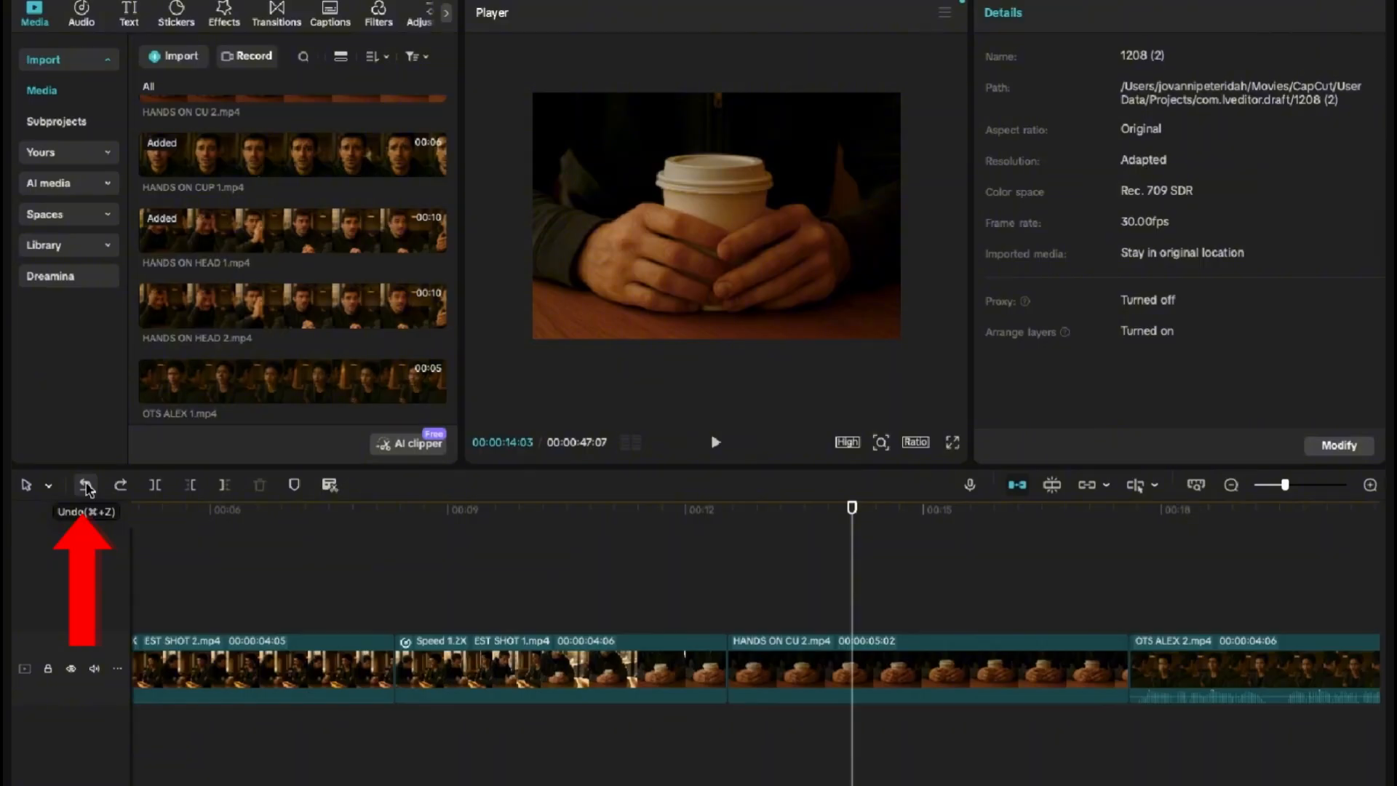
Step: Play from the end of EST SHOT 1.mp4 and trim off the end of HANDS ON CU 2.mp4 from 00:00:14:12 onward
left_click(838, 602)
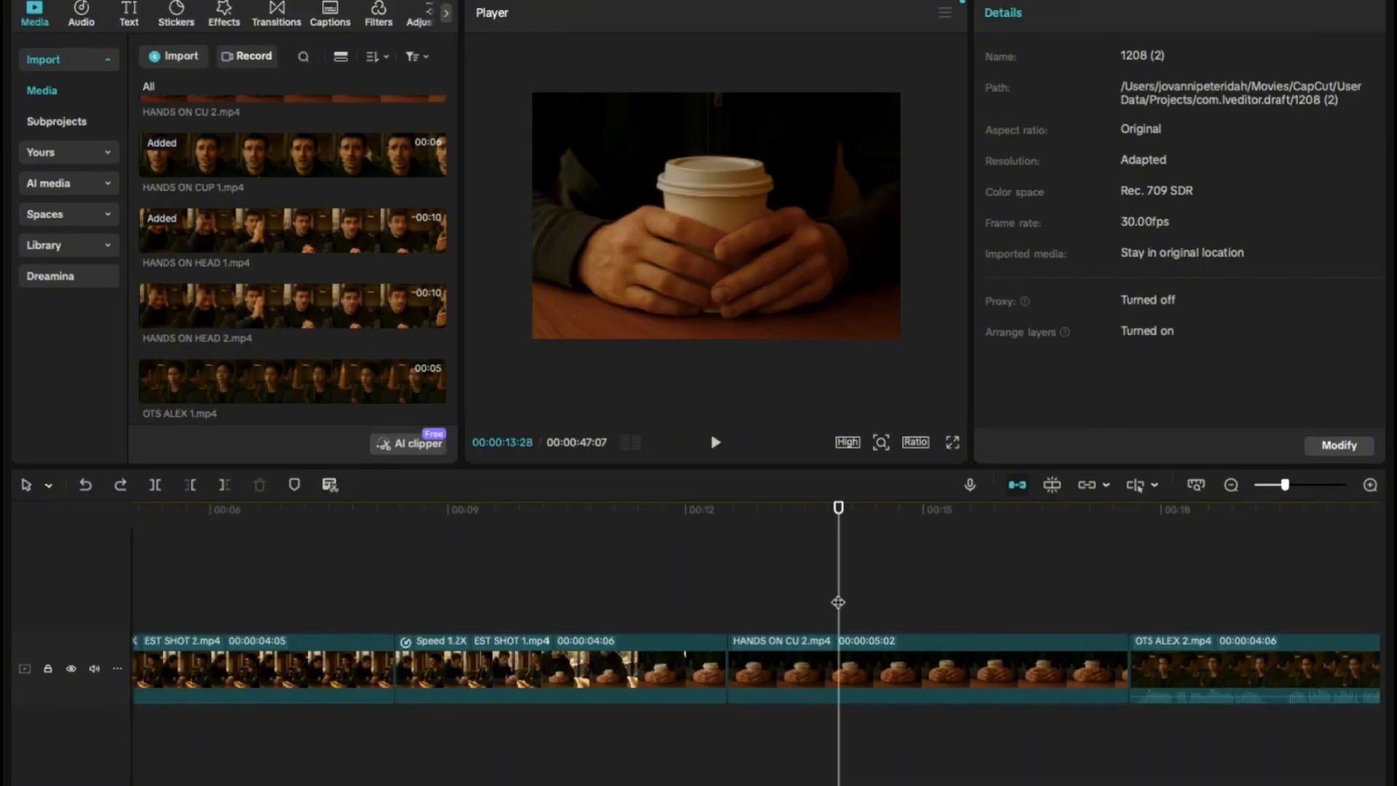
left_click(693, 601)
left_click(716, 442)
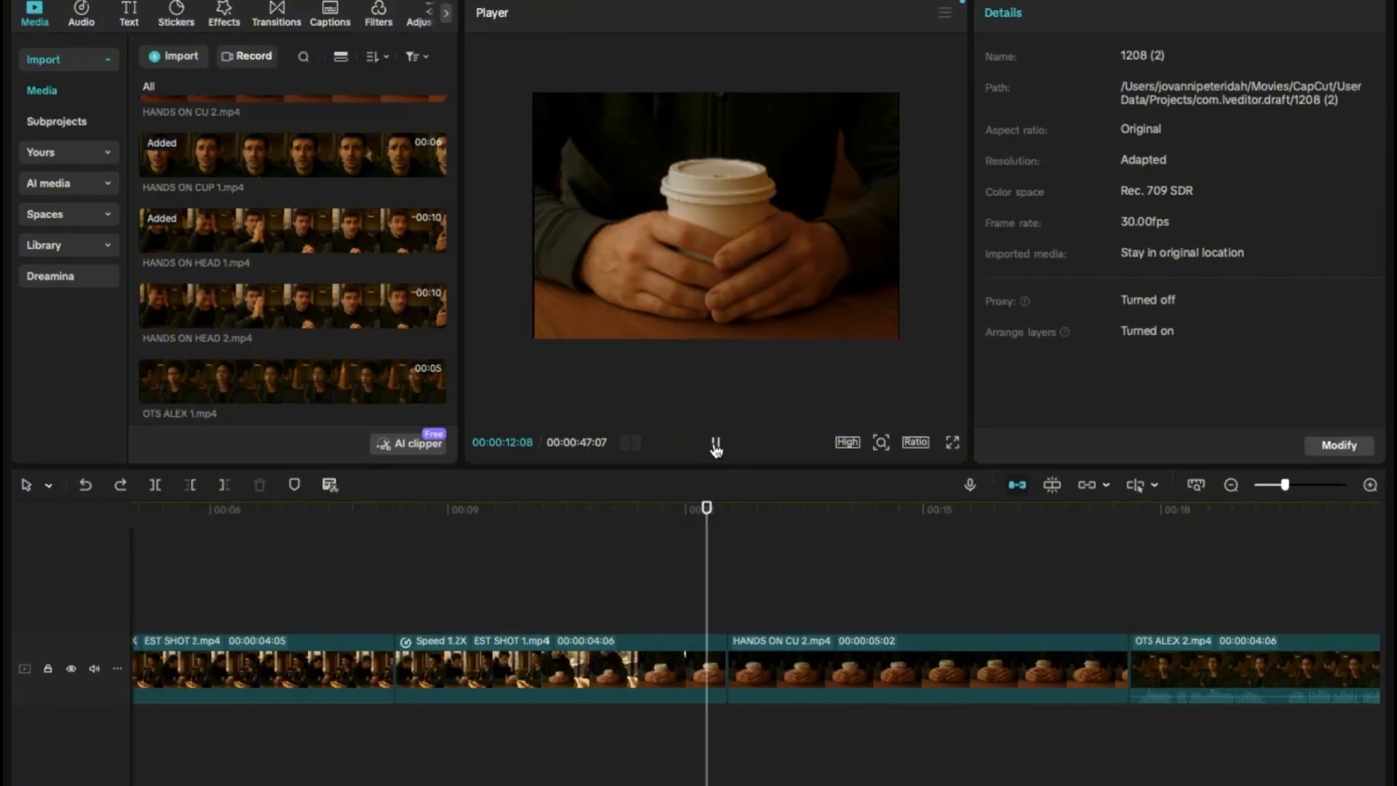
left_click(715, 444)
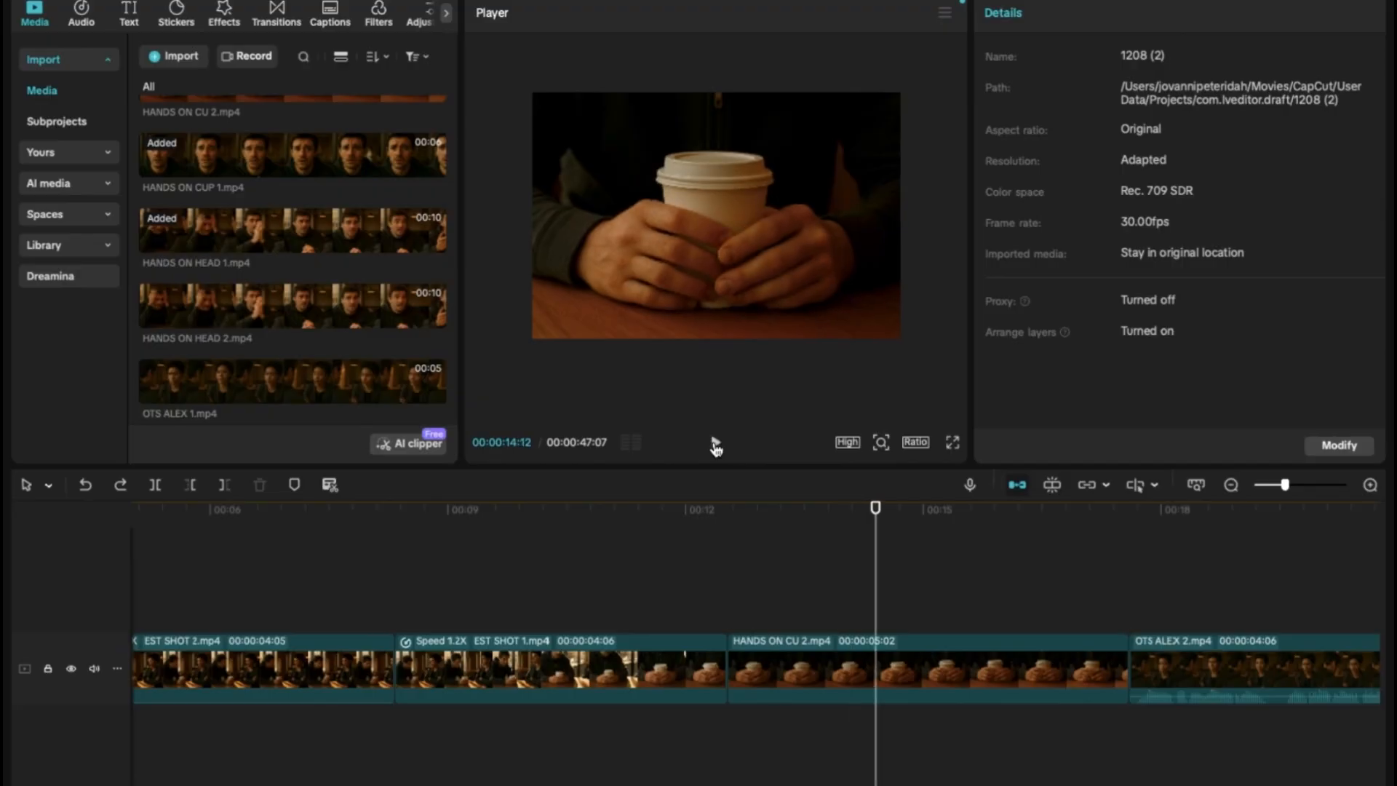
left_click(909, 672)
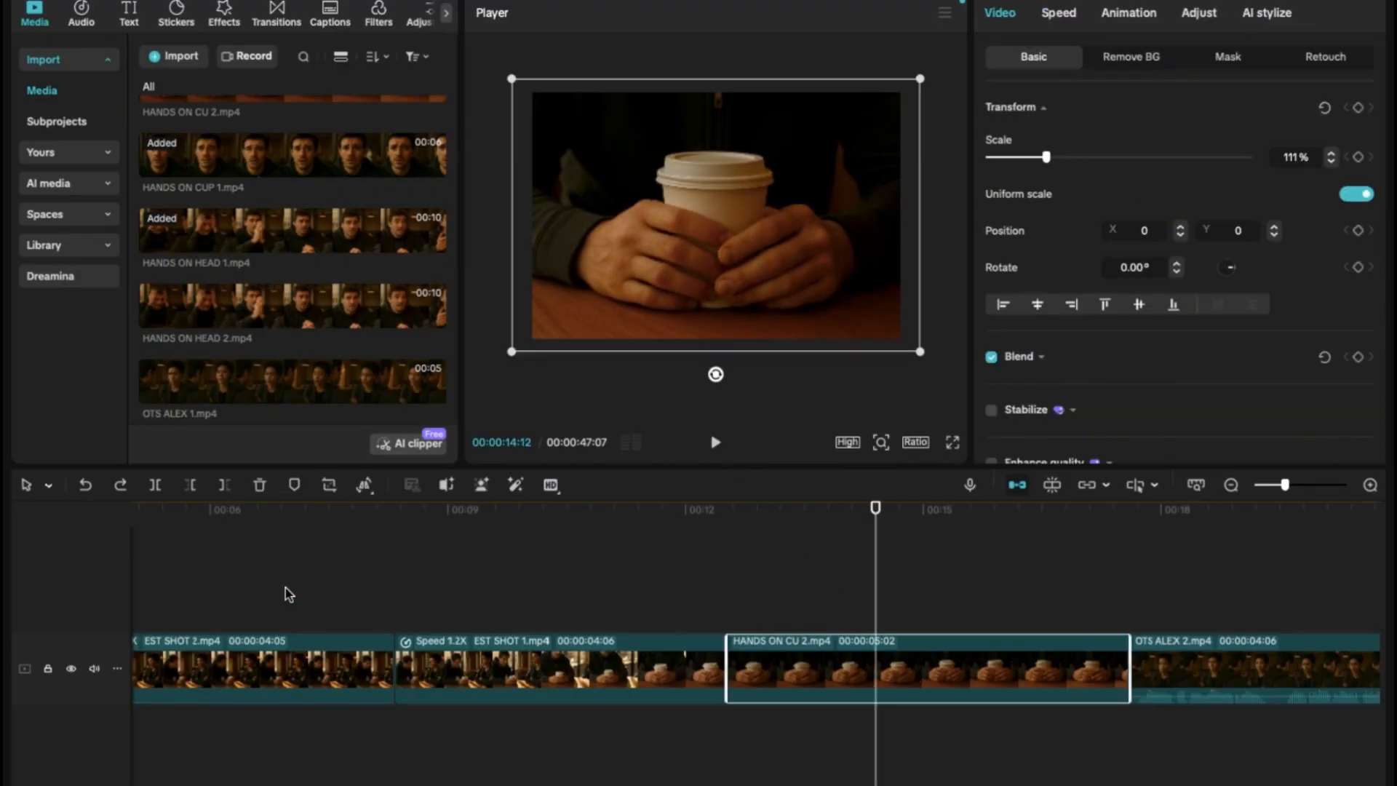
left_click(225, 489)
Step: Play back the shortened HANDS ON CU 2.mp4 and its cut into OTS ALEX 2.mp4
left_click(655, 572)
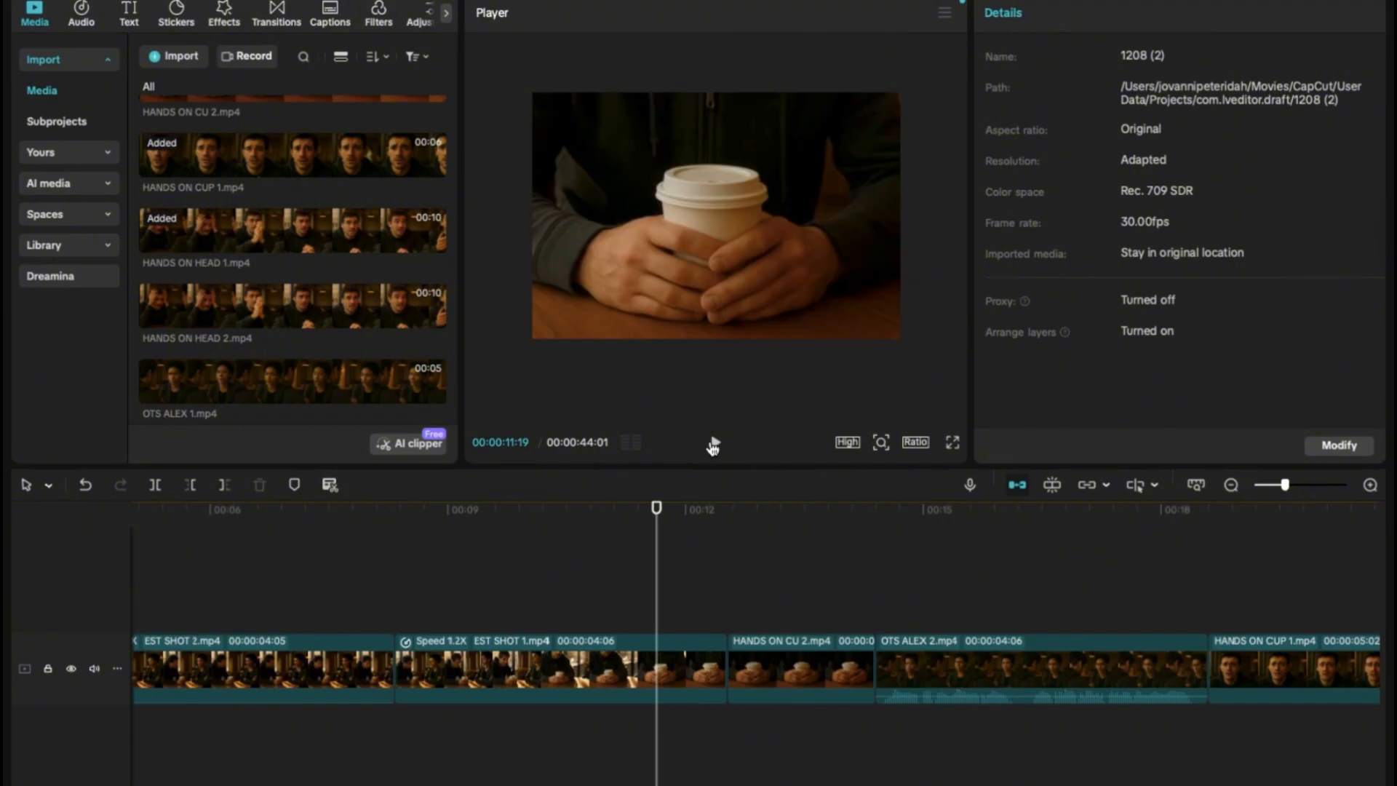
left_click(713, 445)
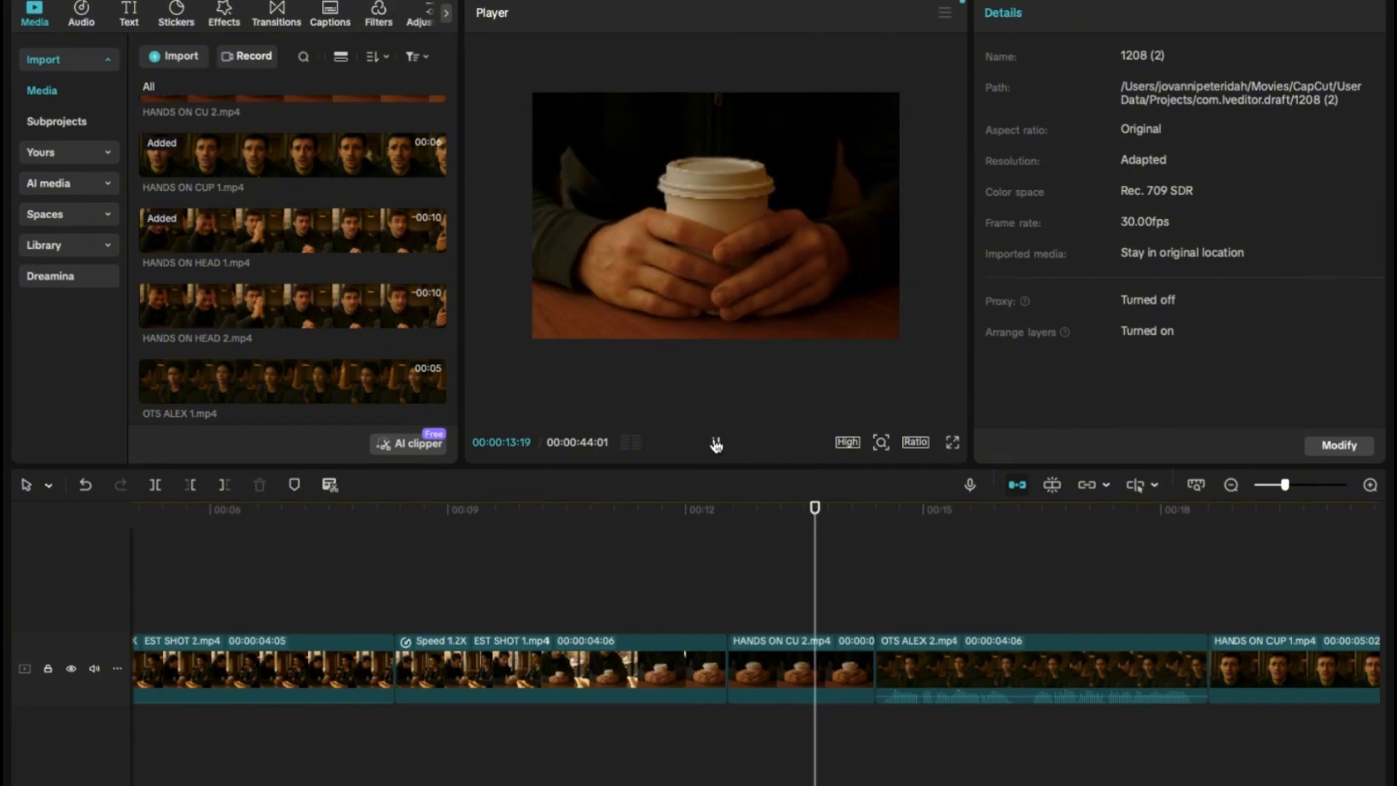
left_click(716, 444)
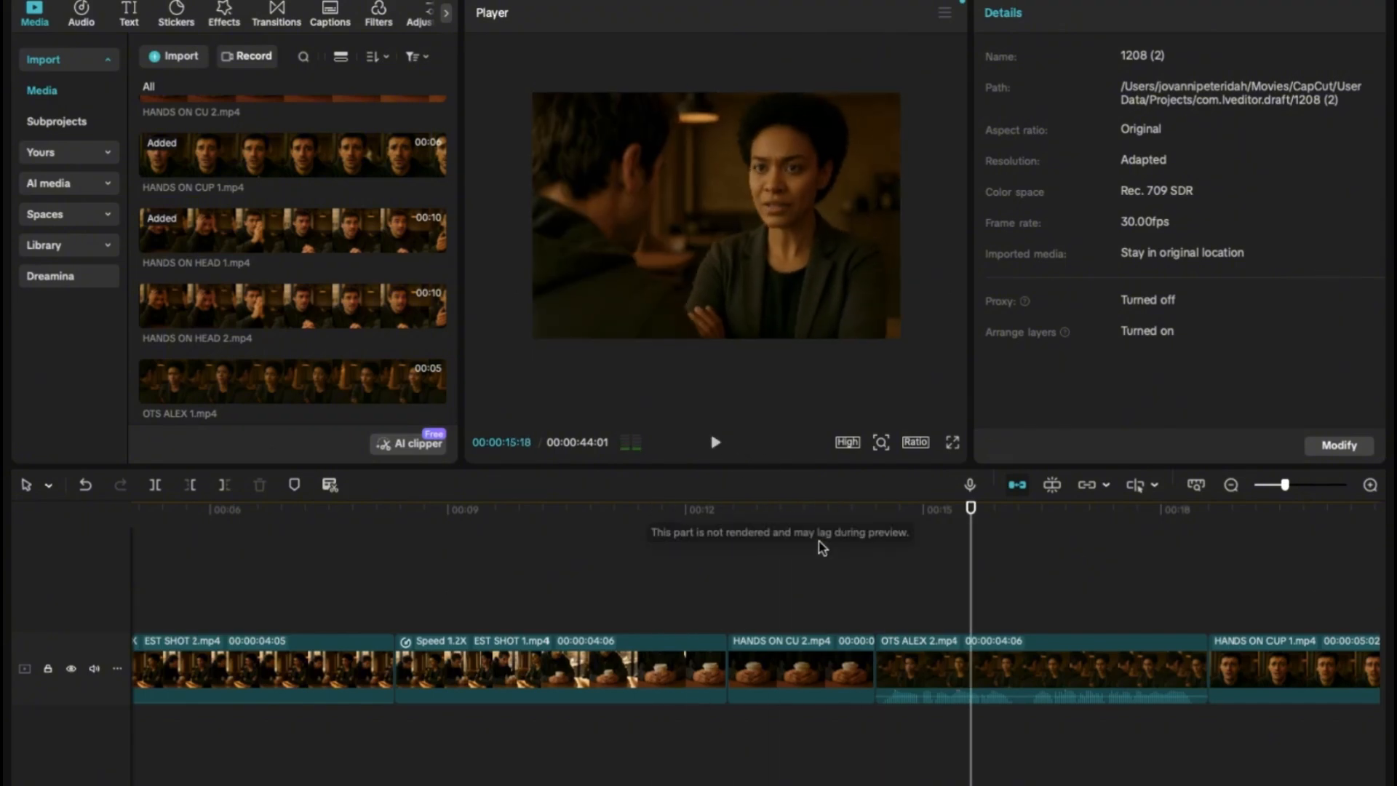
left_click(860, 594)
left_click(716, 448)
left_click(716, 448)
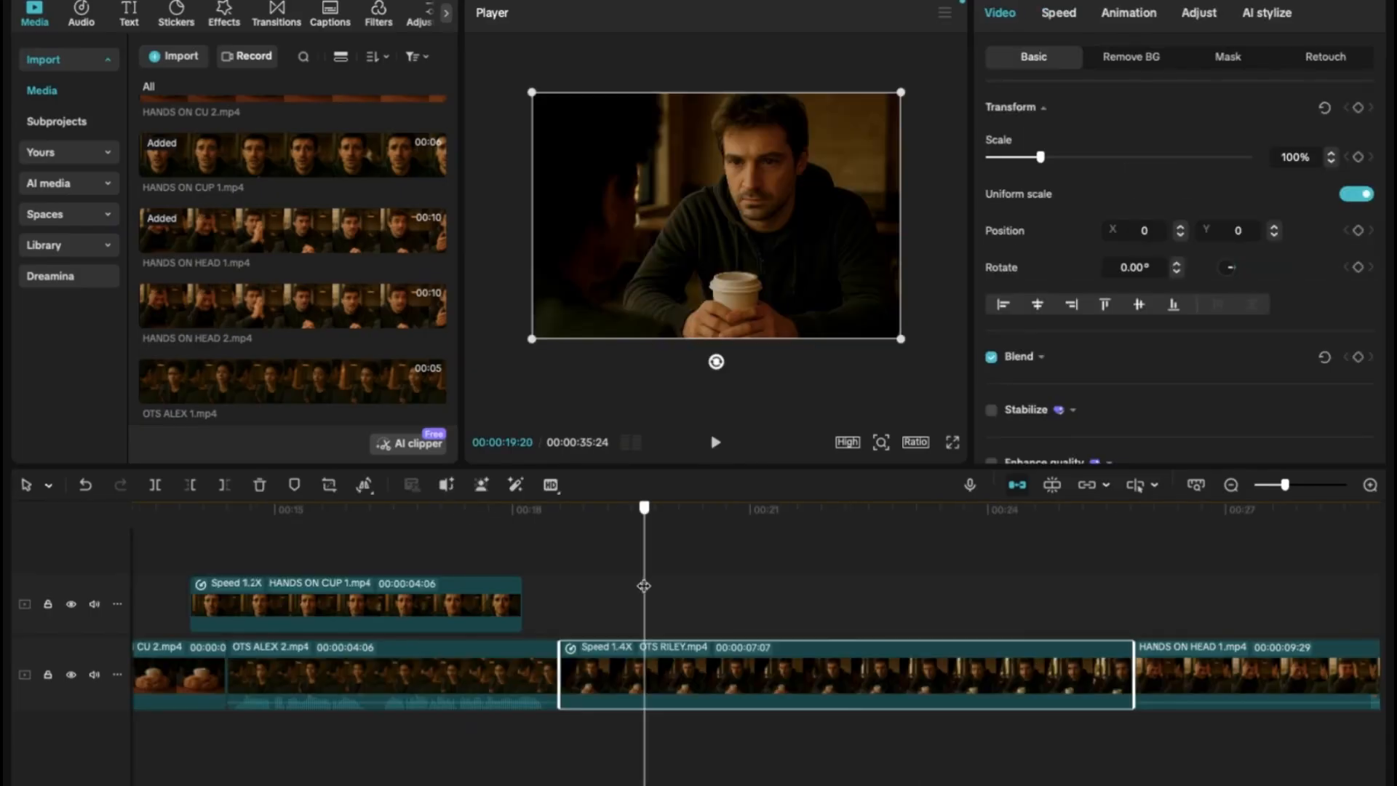
Step: Trim off the start of OTS RILEY.mp4 up to 00:00:23:10 and insert HANDS ON CUP 1.mp4 between it and HANDS ON HEAD 1.mp4
left_click_drag(644, 586, 937, 643)
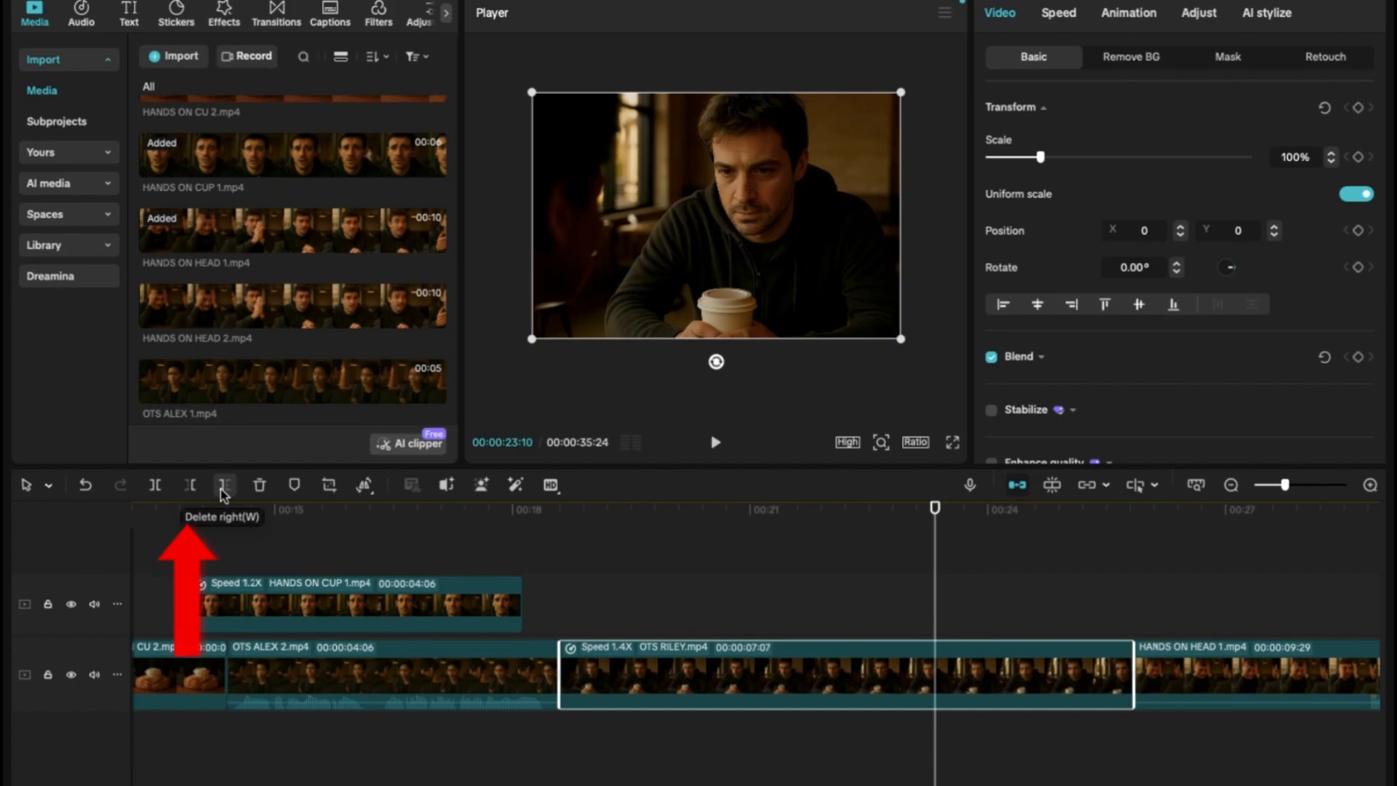
left_click(191, 493)
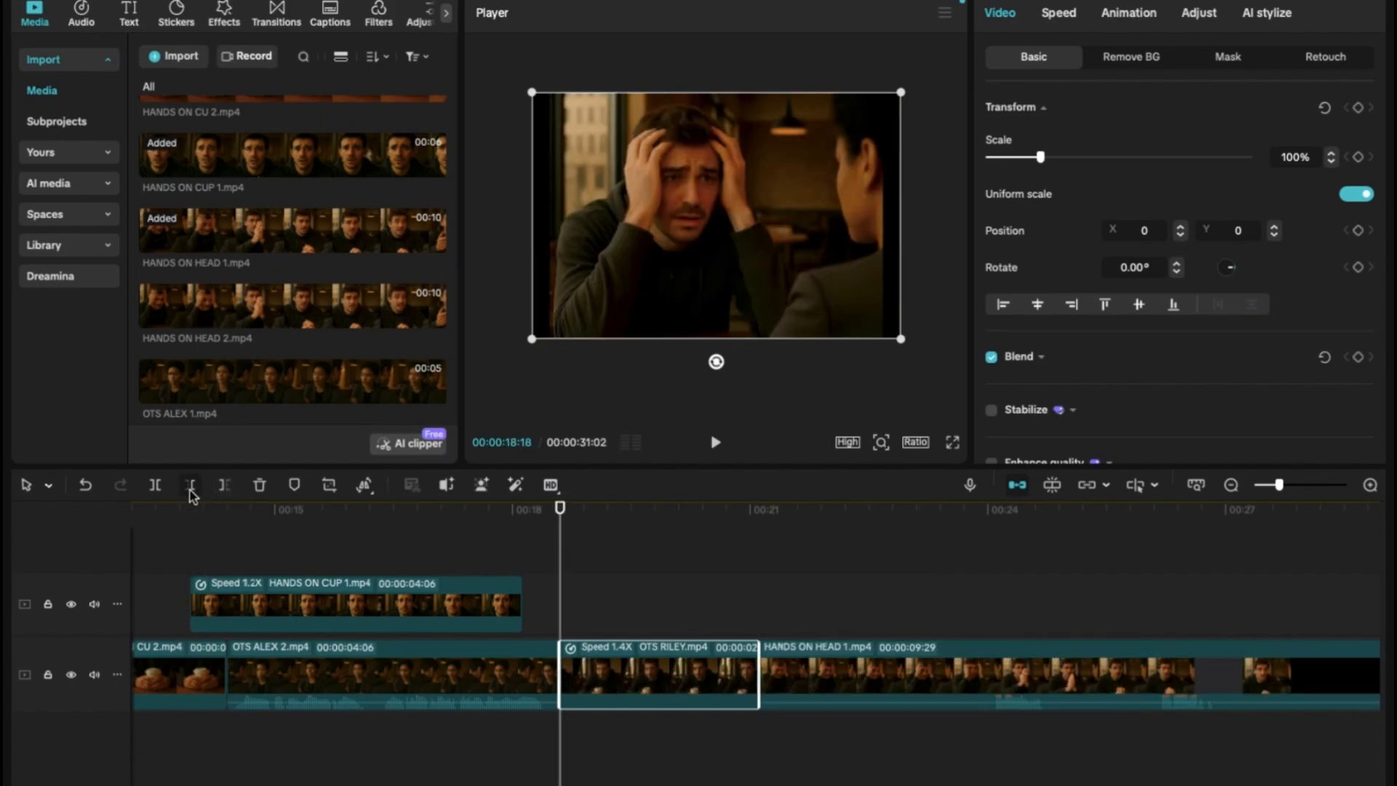
left_click_drag(420, 605, 877, 705)
scroll(442, 601, "right", 1)
Step: Set the speed of OTS RILEY.mp4 to 1.54x
left_click(637, 665)
left_click(1057, 14)
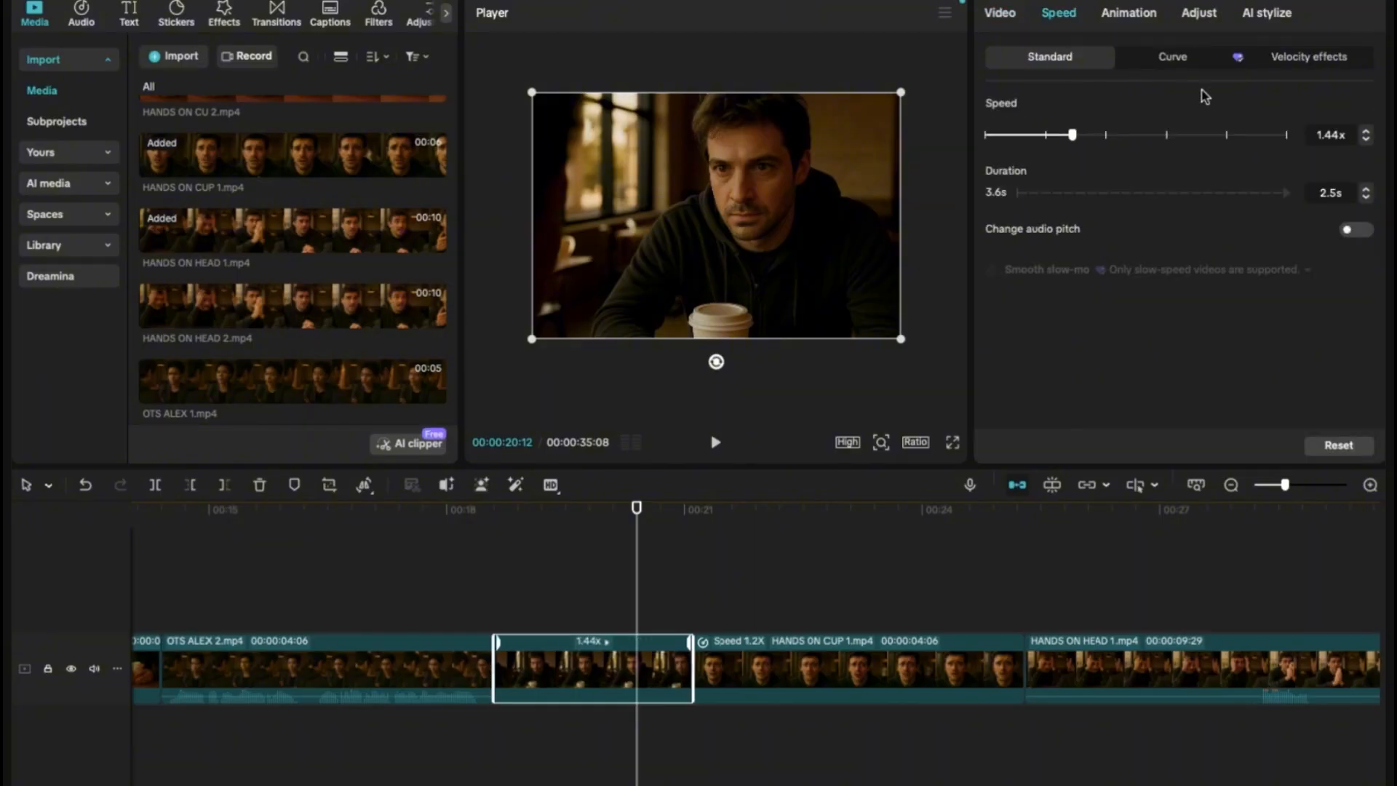
left_click(1366, 139)
left_click(1366, 131)
left_click(1366, 131)
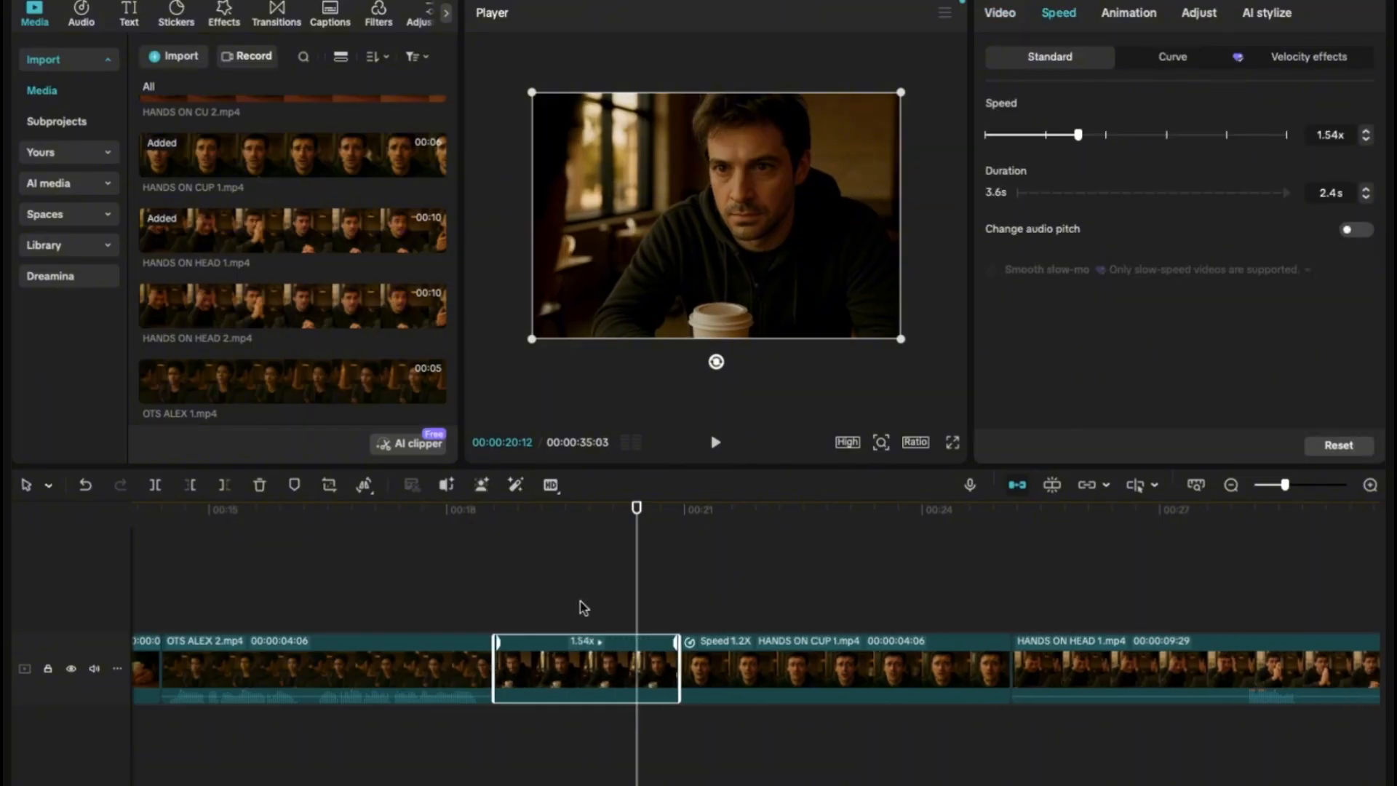
Step: Play back the sped-up OTS RILEY.mp4 from the end of OTS ALEX 2.mp4 into HANDS ON CUP 1.mp4
left_click(479, 601)
left_click(715, 444)
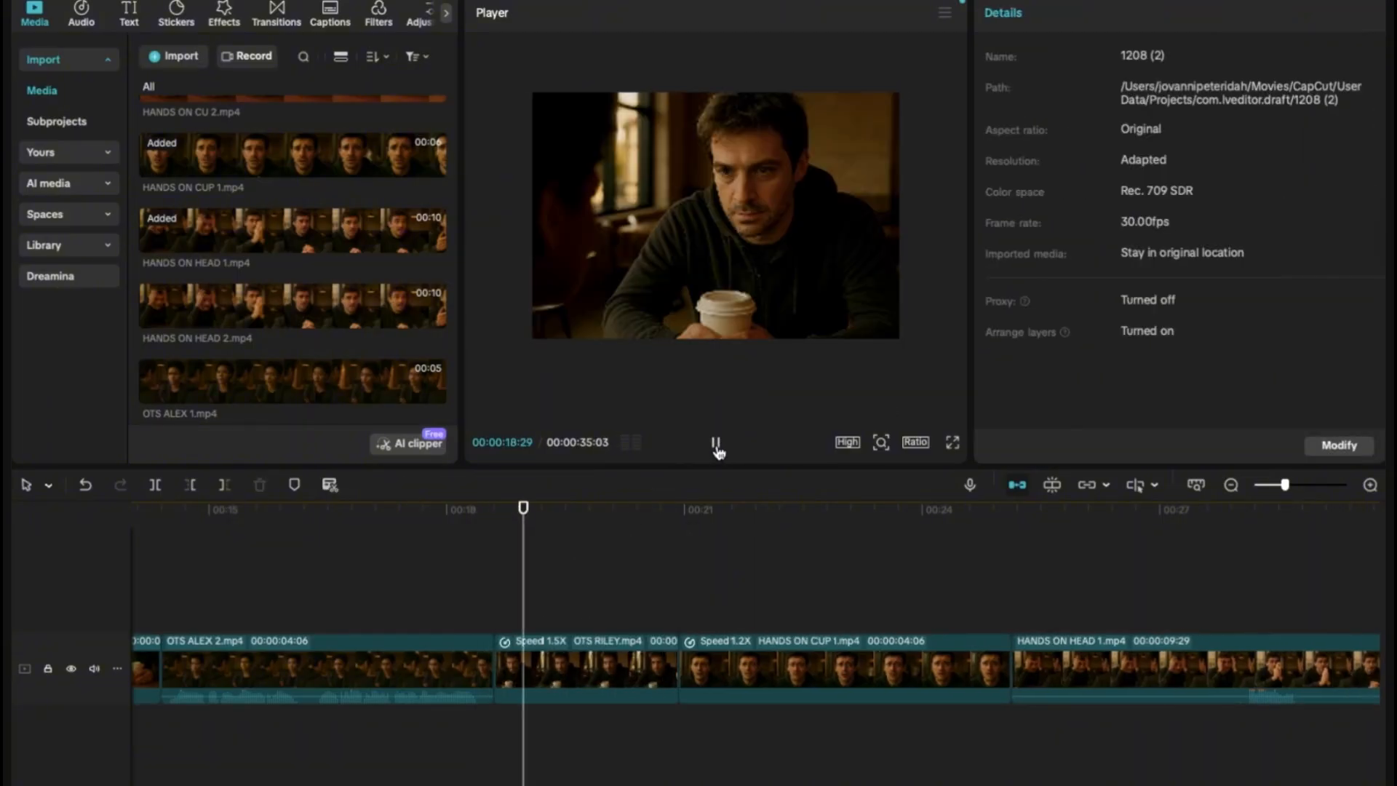
left_click(715, 443)
left_click(715, 443)
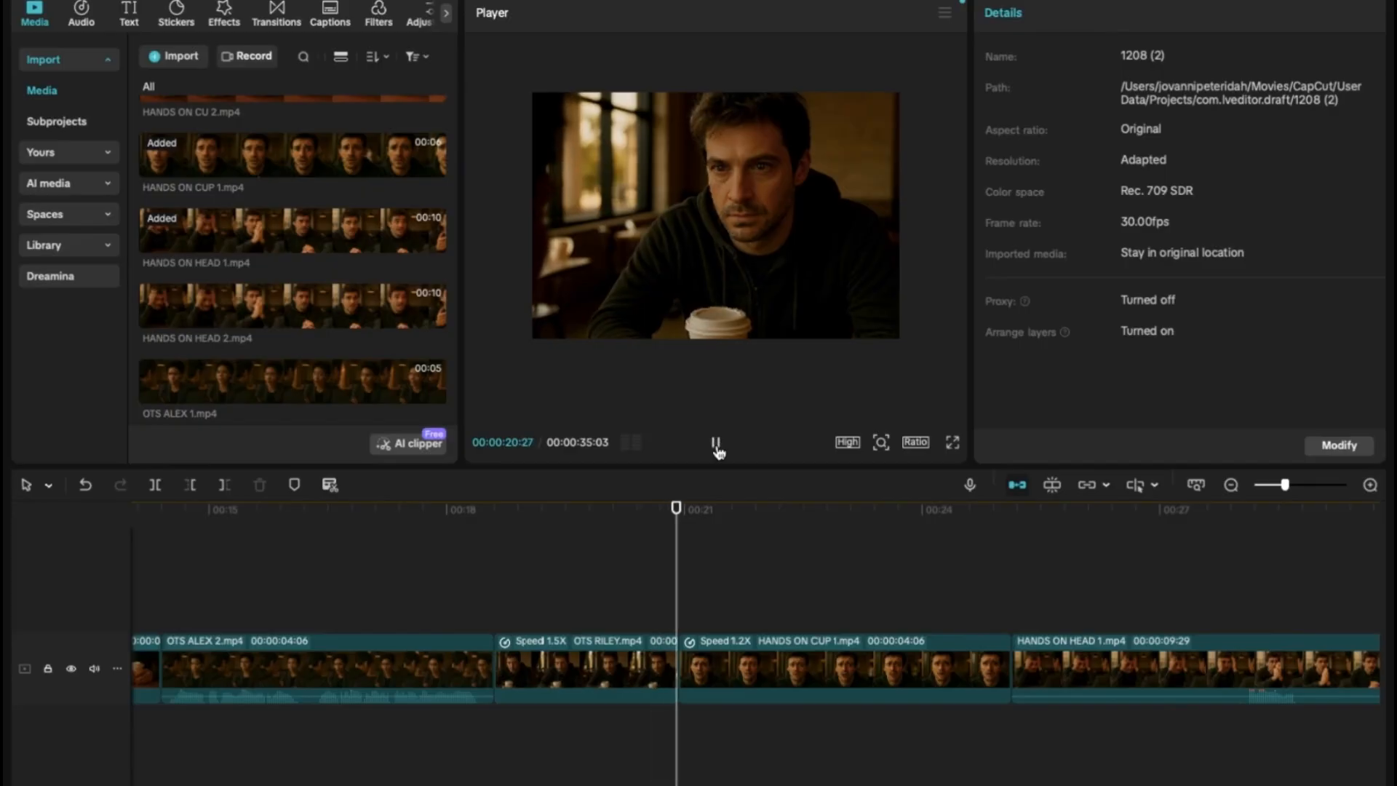
left_click(715, 443)
Step: Set the speed of HANDS ON CUP 1.mp4 to 1.40x and play back its cut from OTS RILEY.mp4
left_click(794, 671)
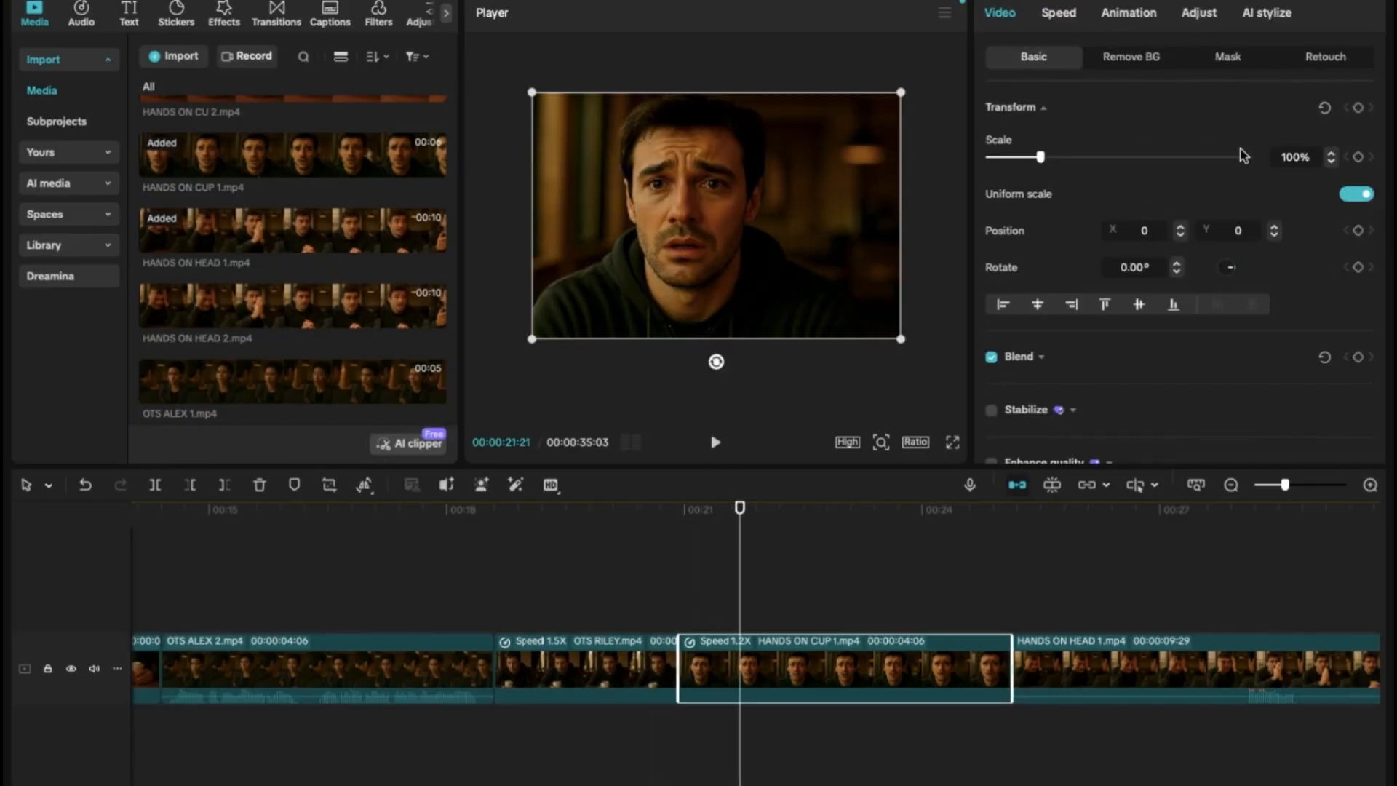
left_click(1061, 13)
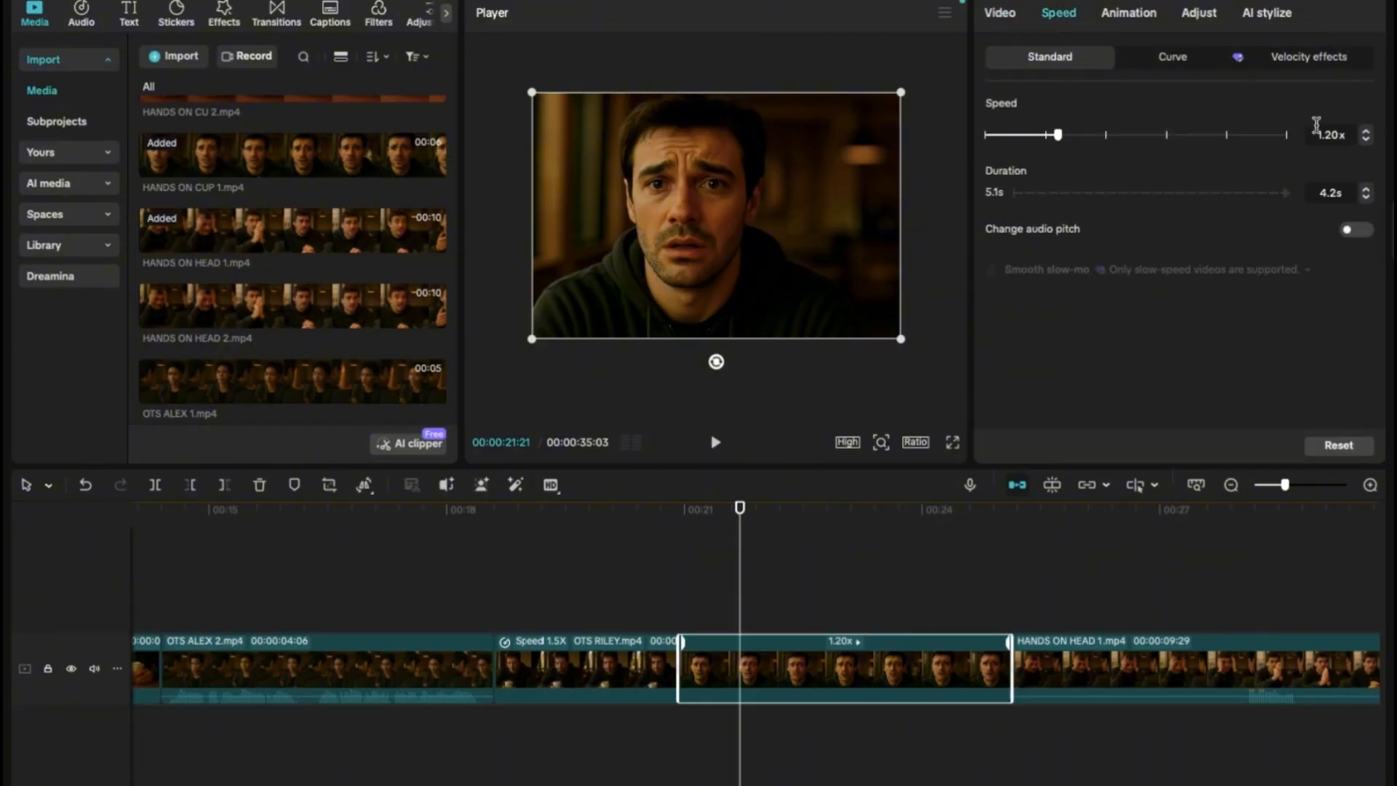
left_click(1367, 132)
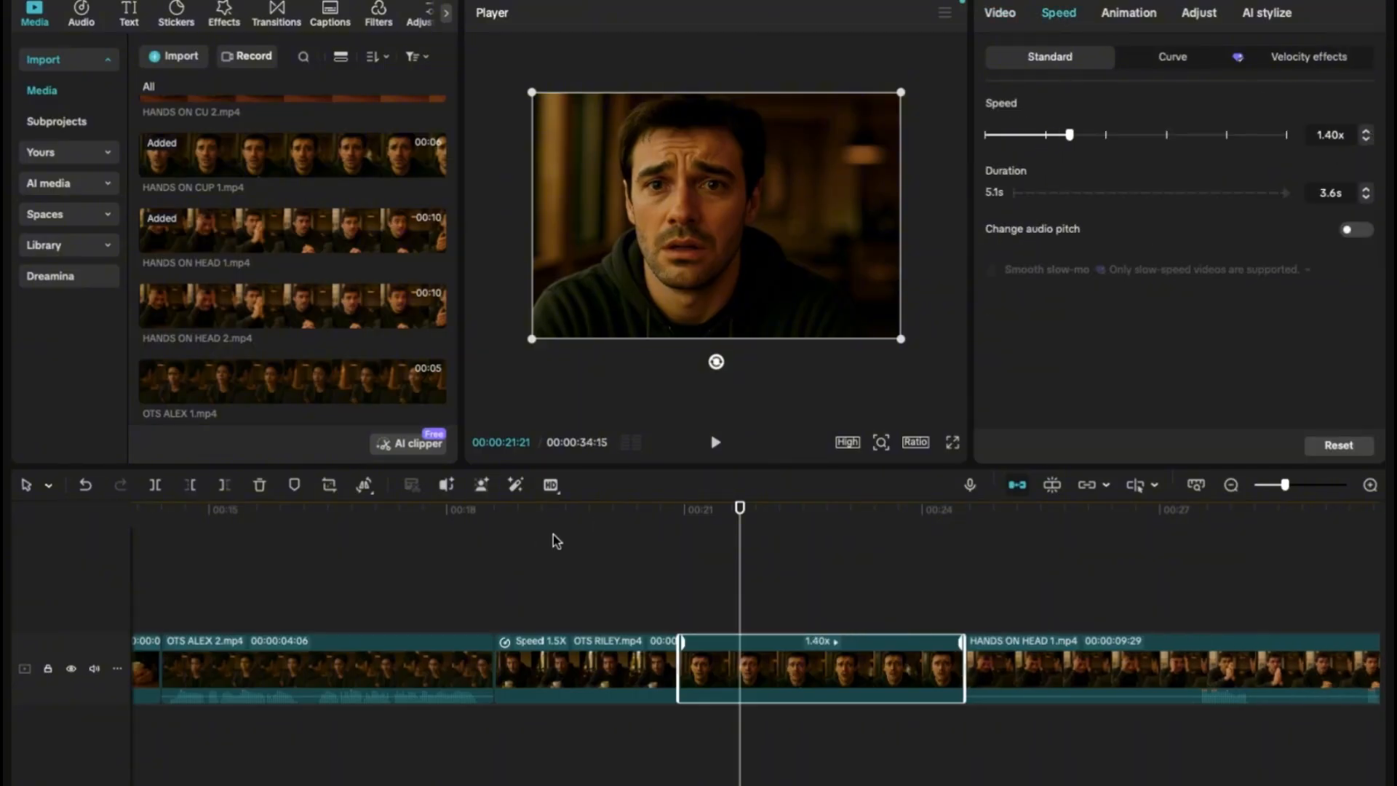
left_click(600, 606)
left_click(715, 443)
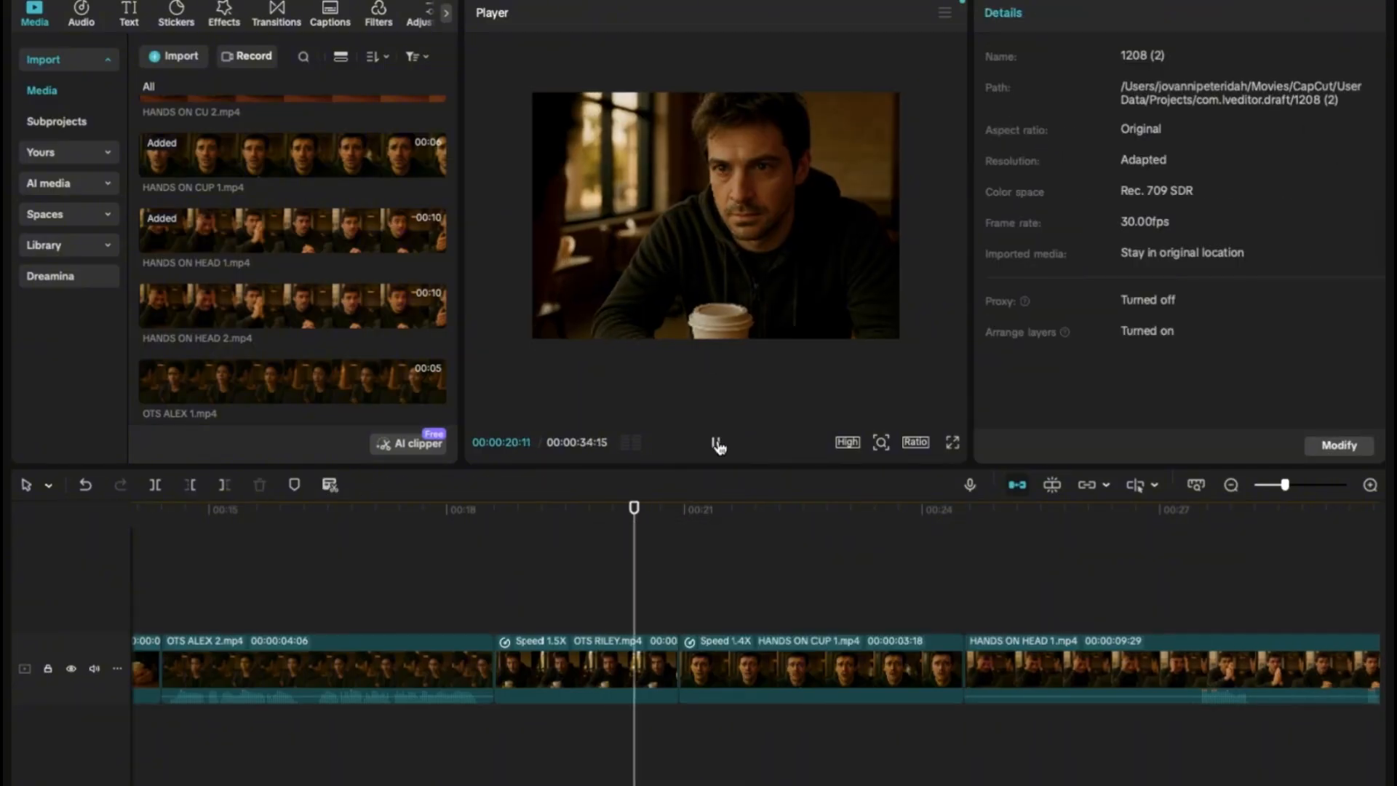
Step: Set the speed of OTS RILEY.mp4 to 1.84x and play it back into HANDS ON CUP 1.mp4
left_click(568, 684)
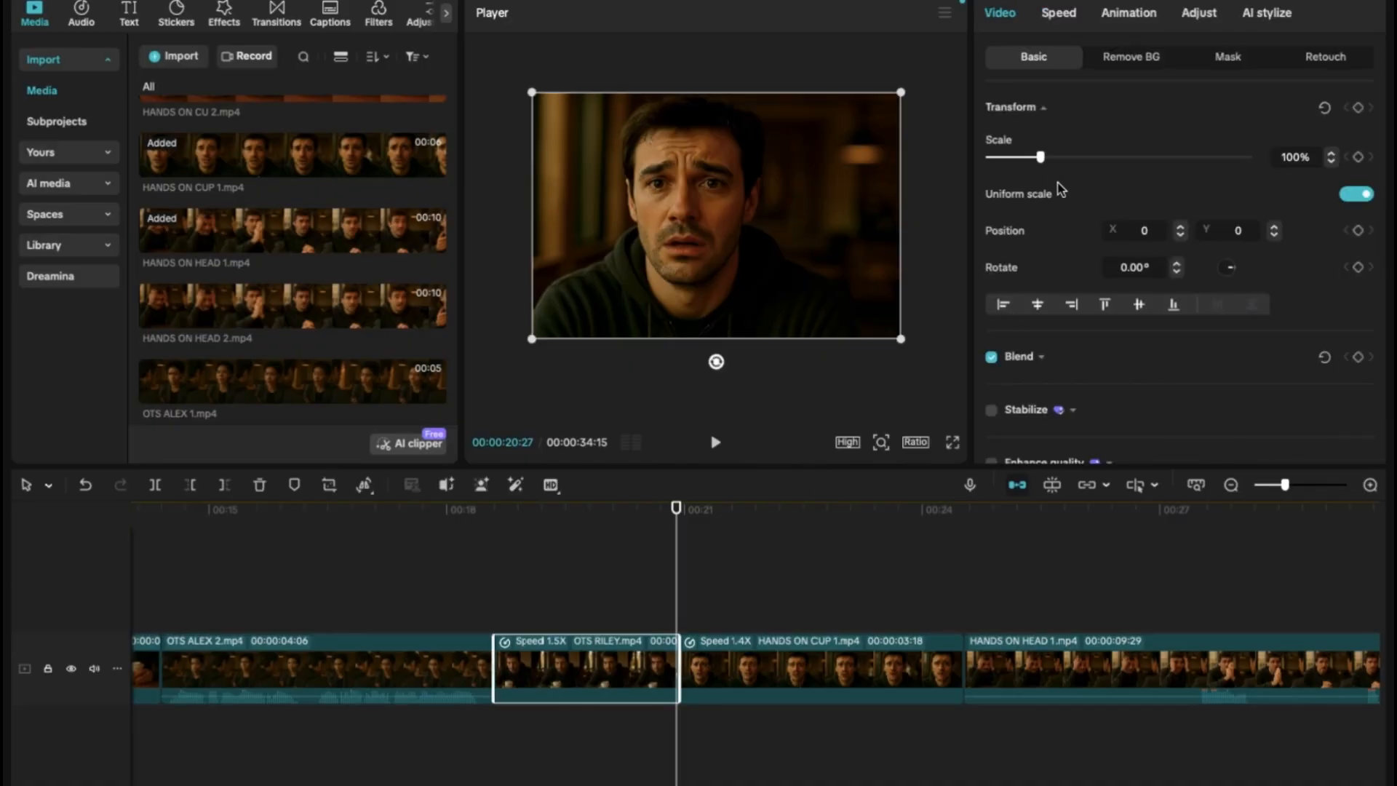
left_click(1069, 21)
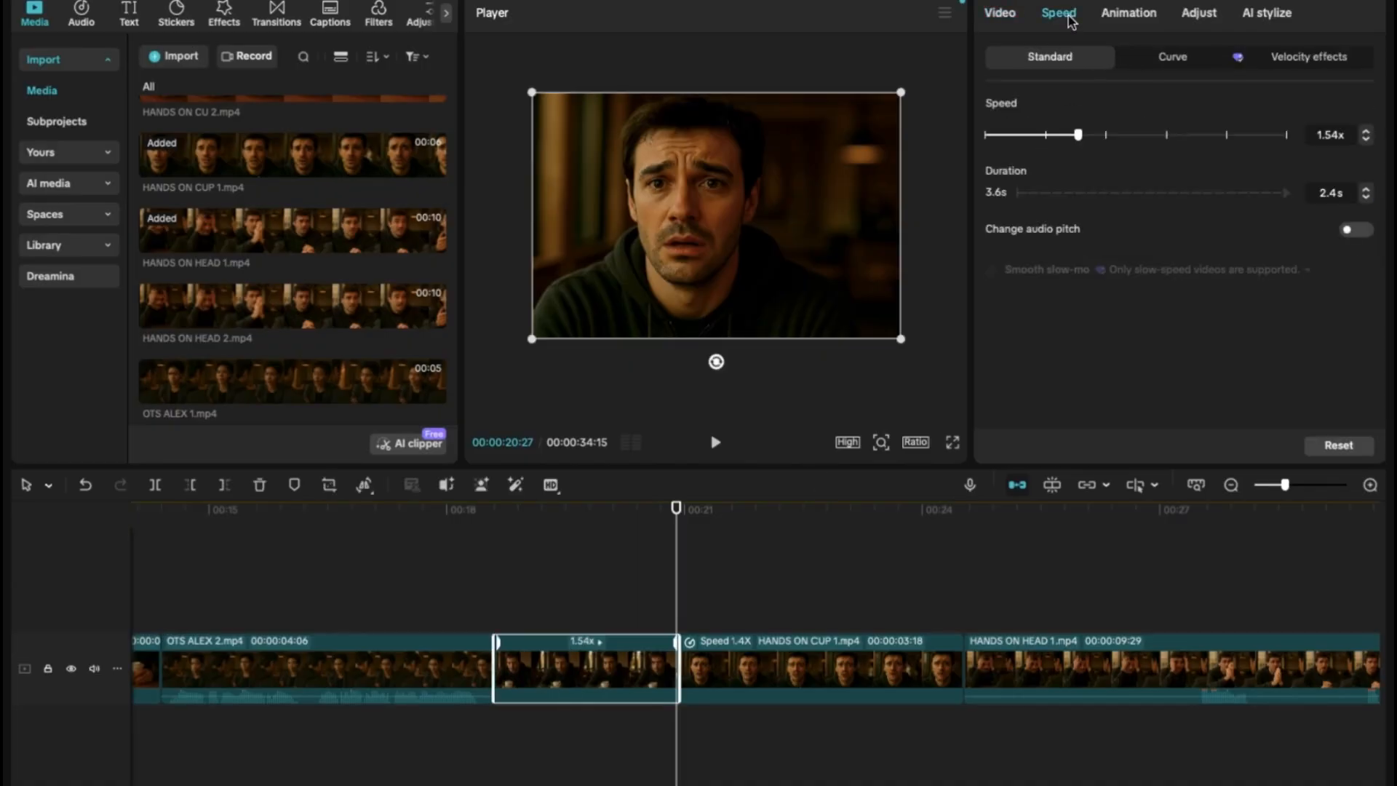
left_click(1367, 132)
left_click(1366, 132)
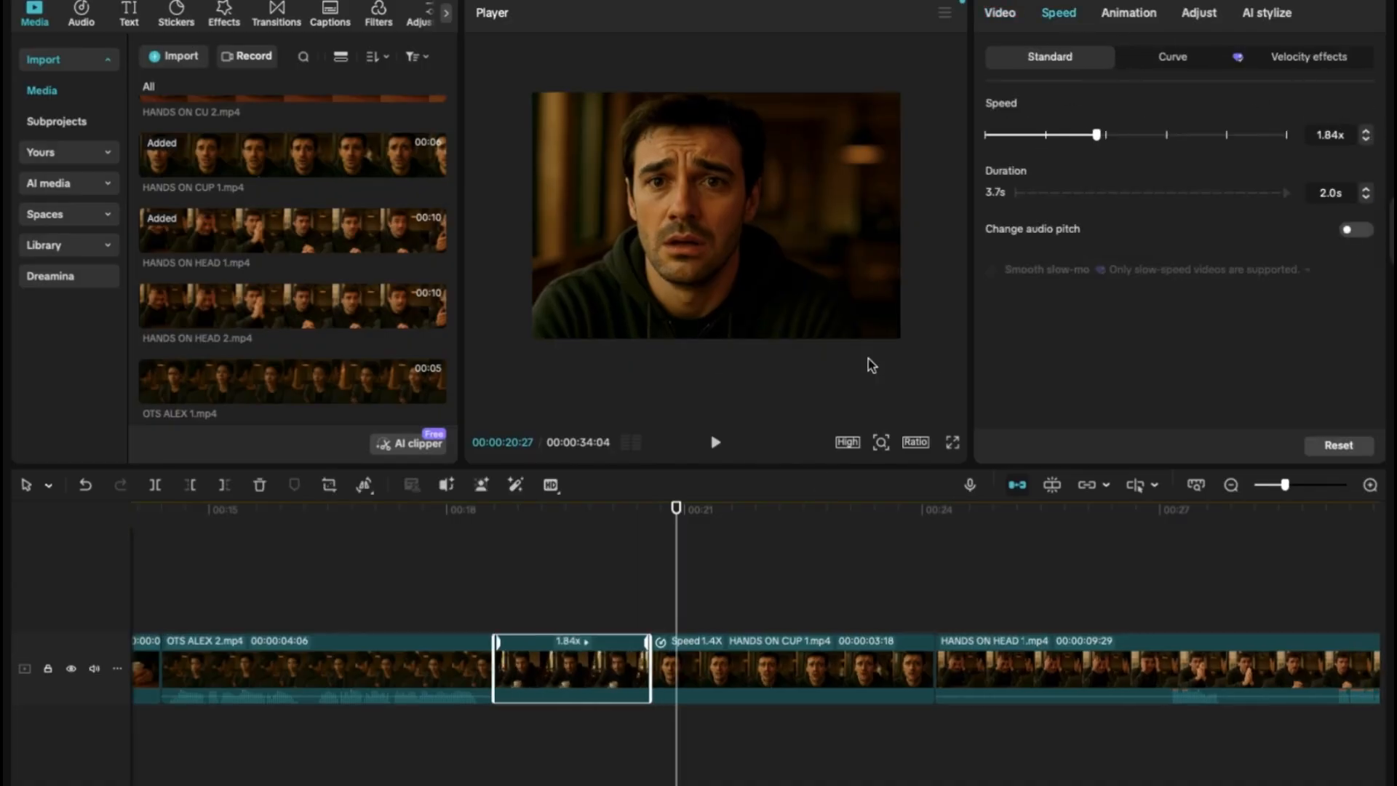
left_click(479, 588)
left_click(714, 444)
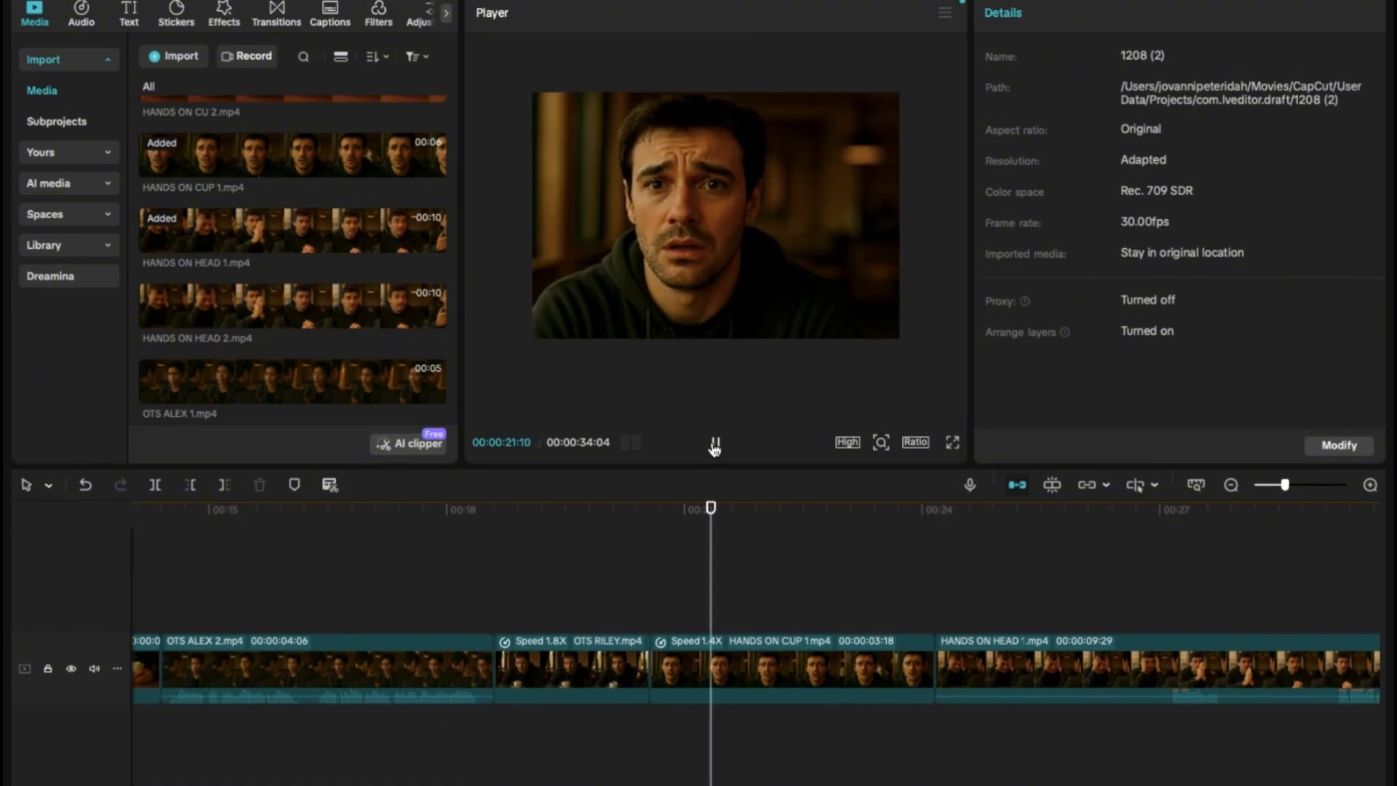
left_click(715, 445)
Step: Set the speed of HANDS ON CUP 1.mp4 to 1.60x
left_click(699, 676)
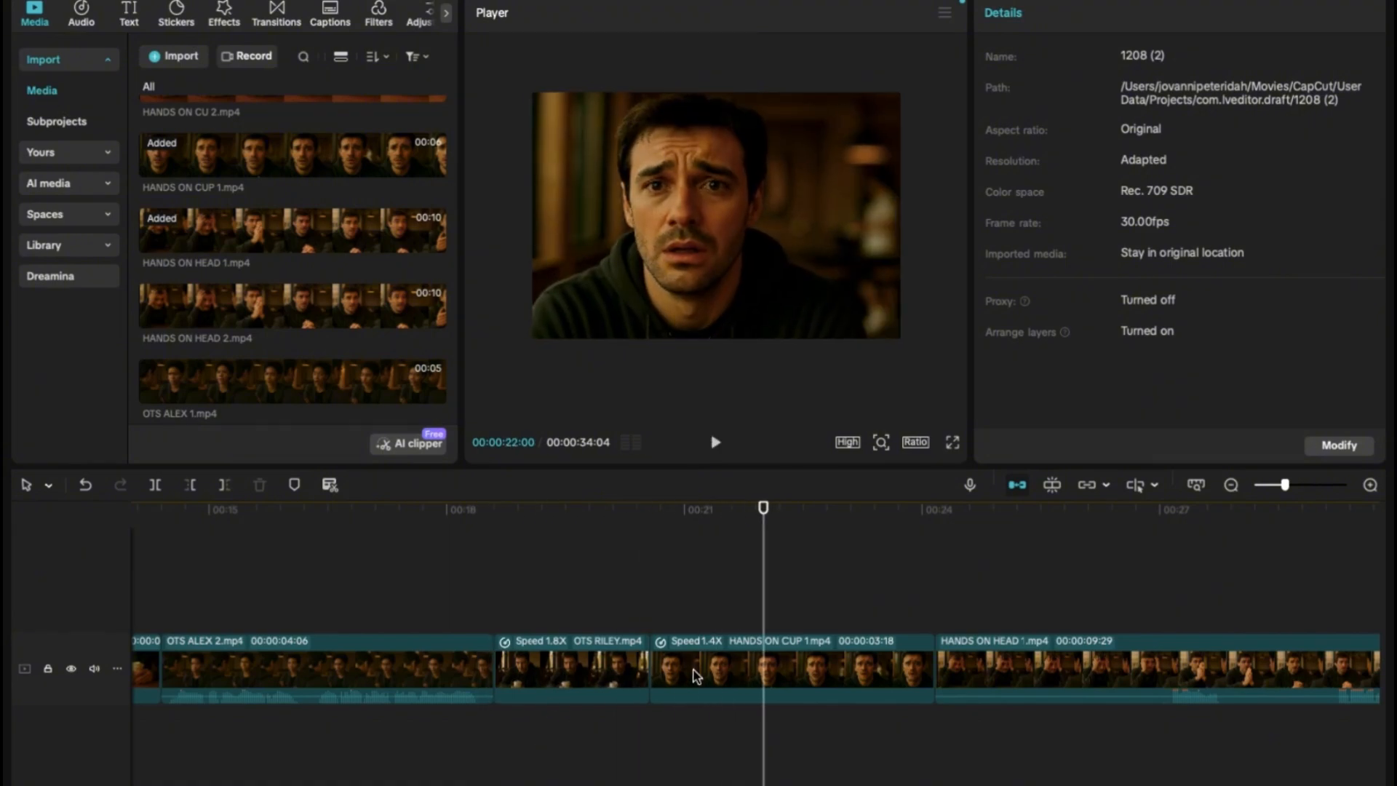
left_click(1058, 18)
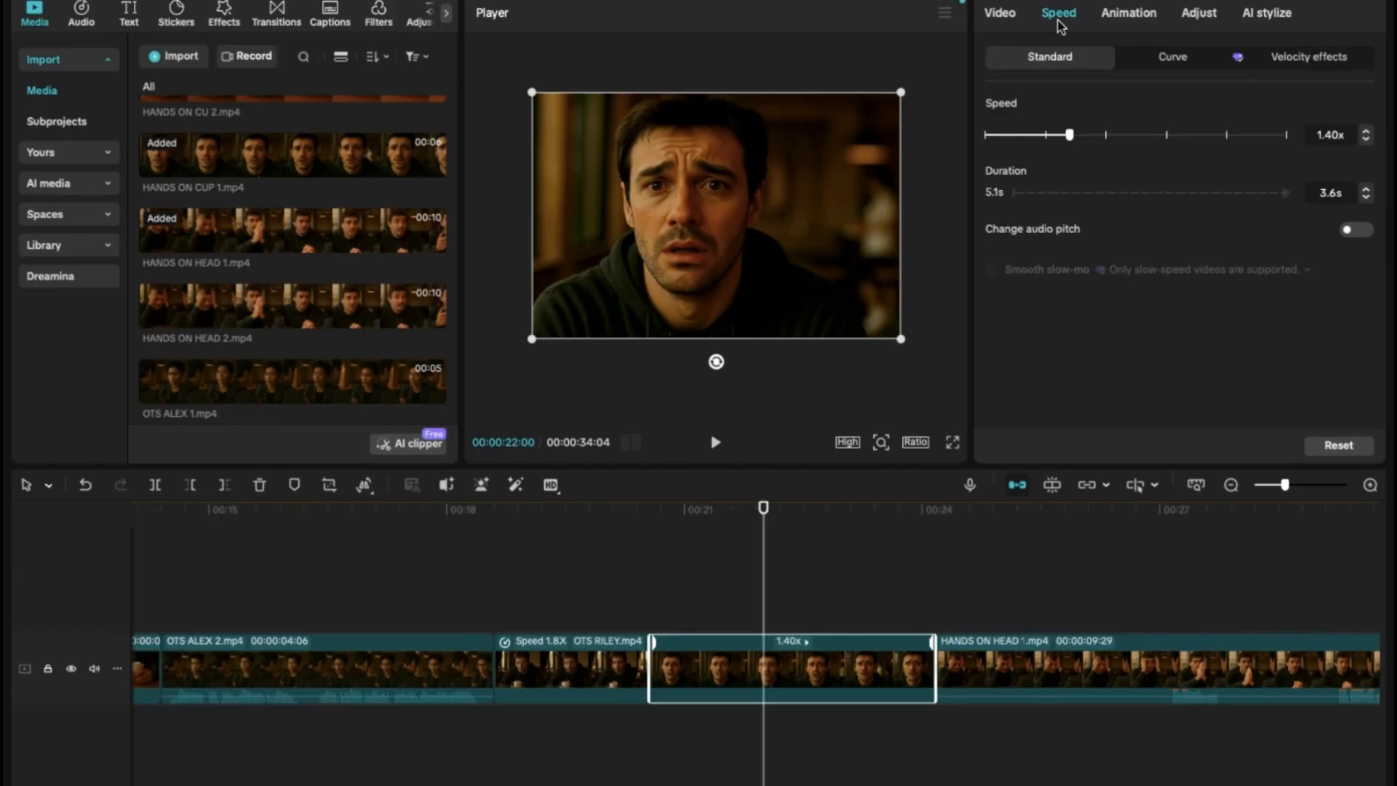
left_click(1367, 139)
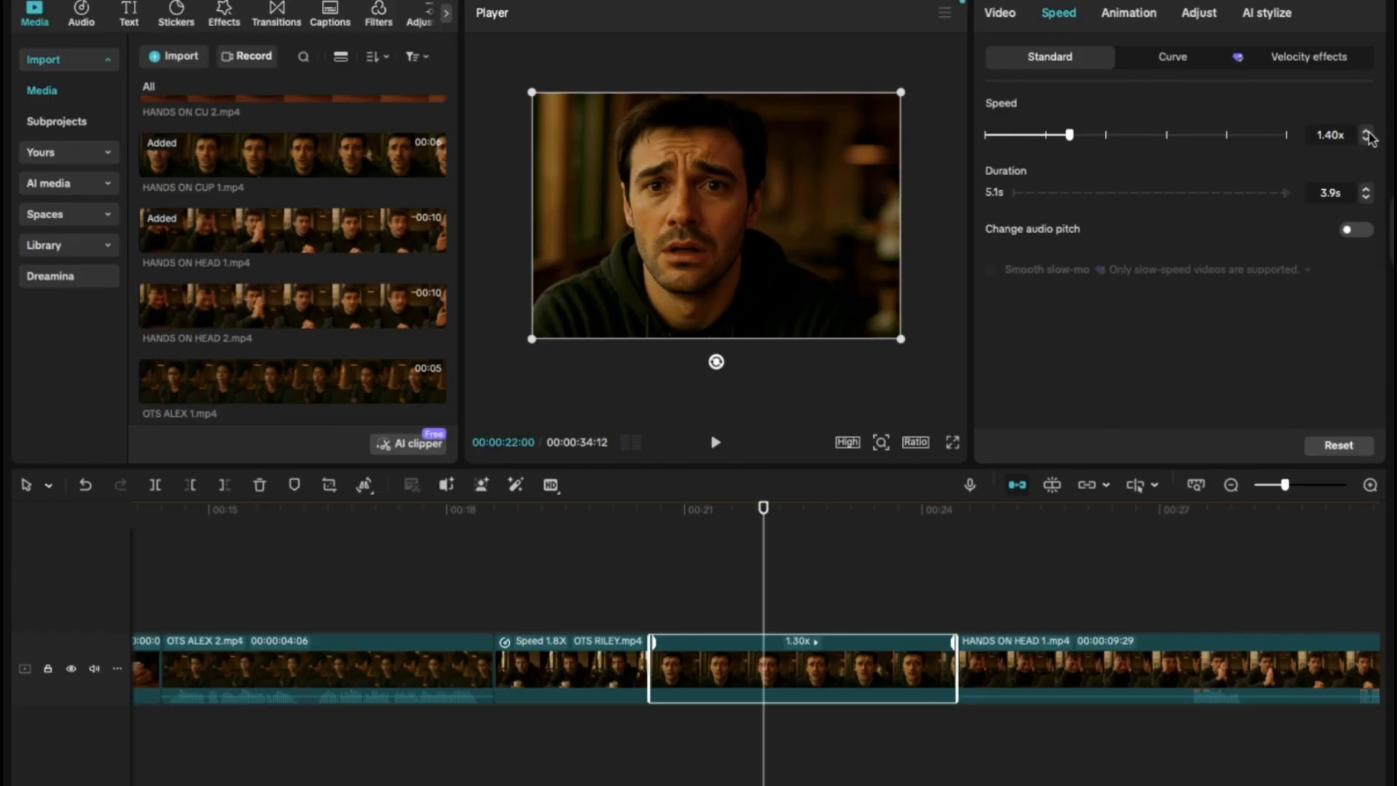
left_click(1367, 134)
left_click(1367, 133)
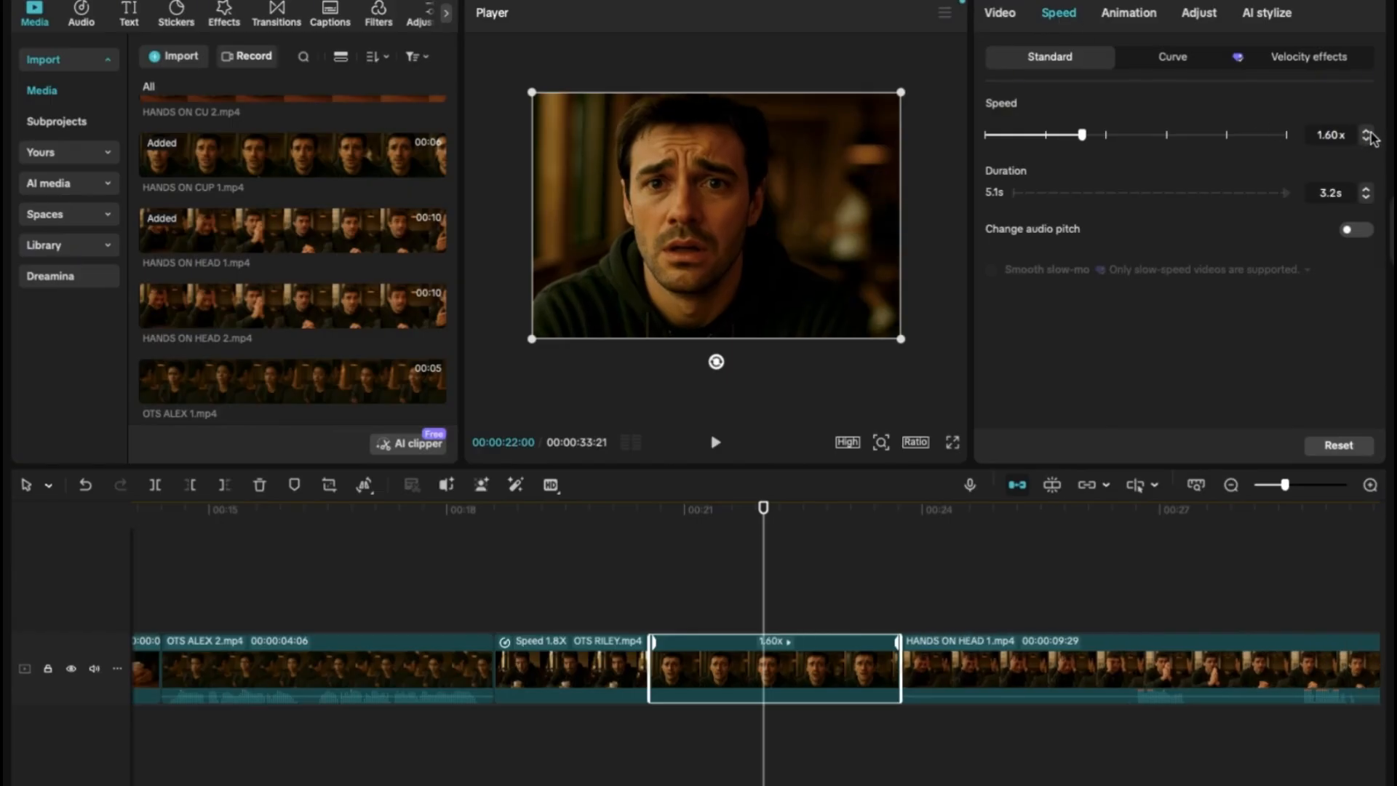
Step: Set the speed of OTS RILEY.mp4 to 1.94x and play back from OTS ALEX 2.mp4 into HANDS ON CUP 1.mp4
left_click(602, 647)
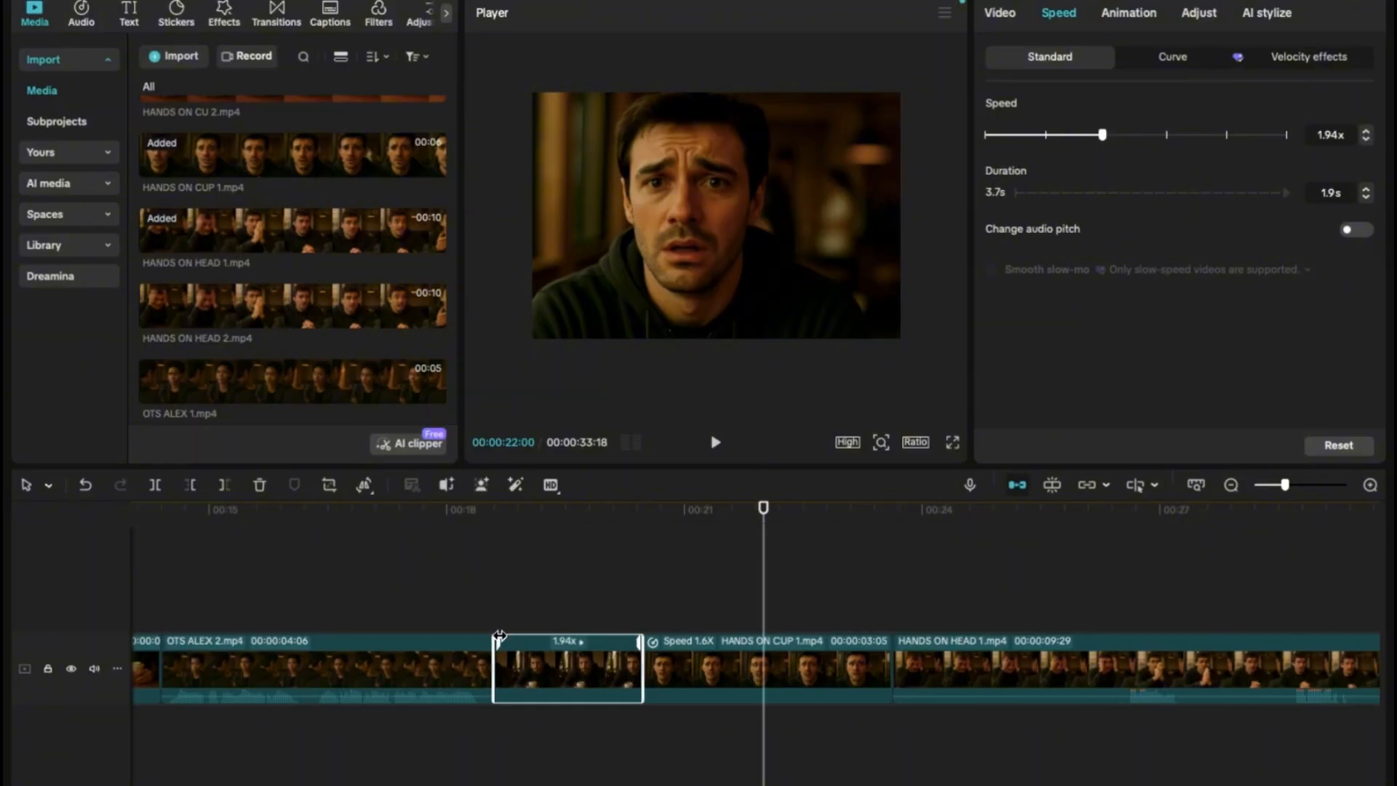
left_click(418, 626)
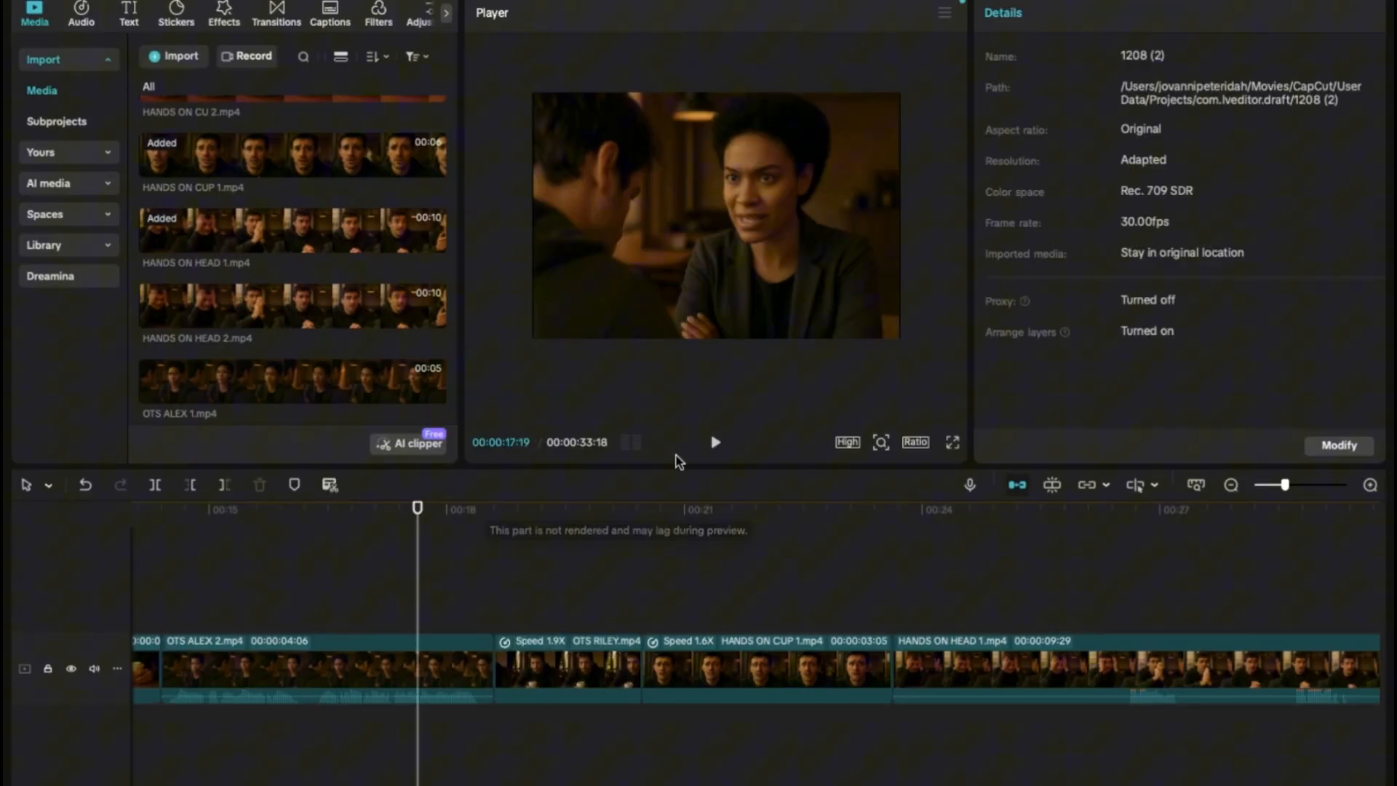
left_click(715, 444)
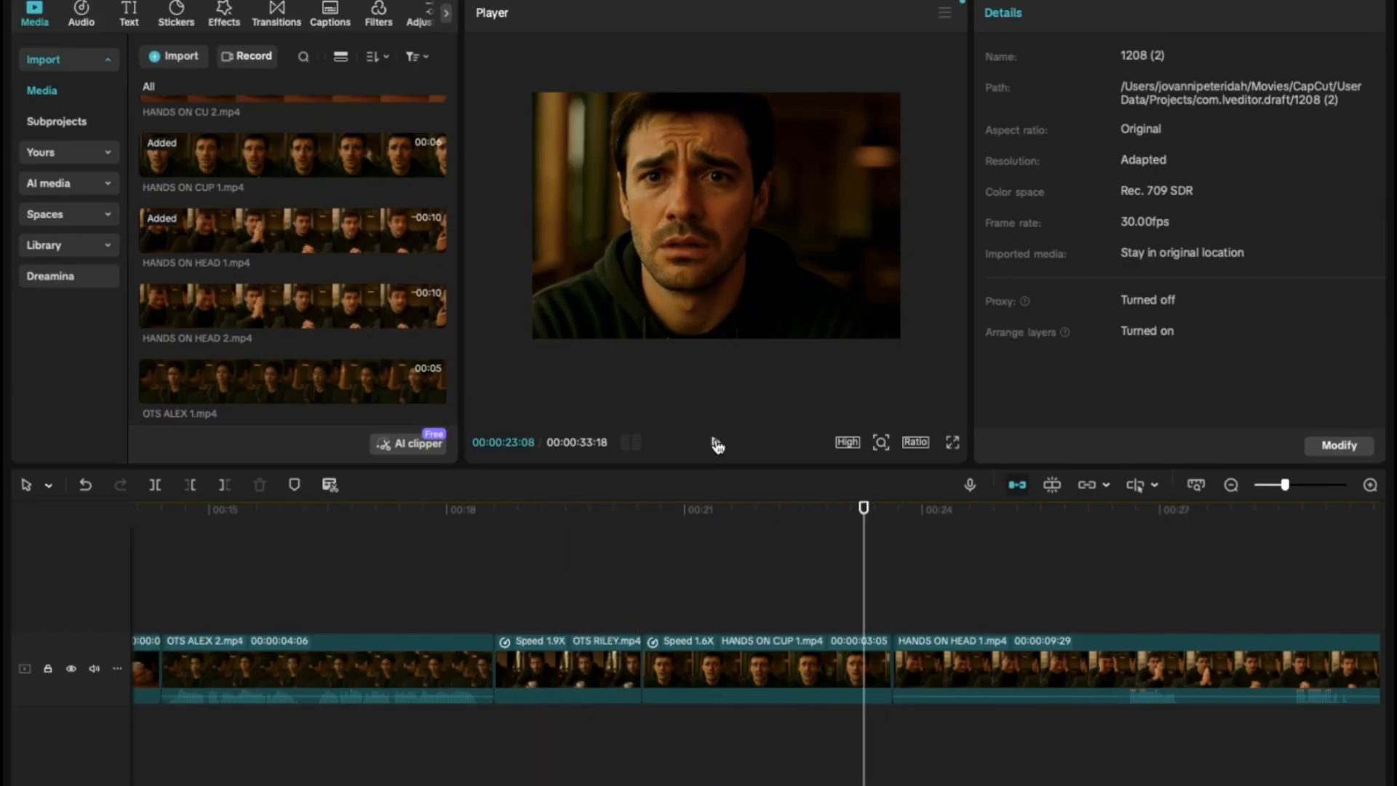
Step: Set the speed of HANDS ON CUP 1.mp4 to 1.90x
left_click(712, 675)
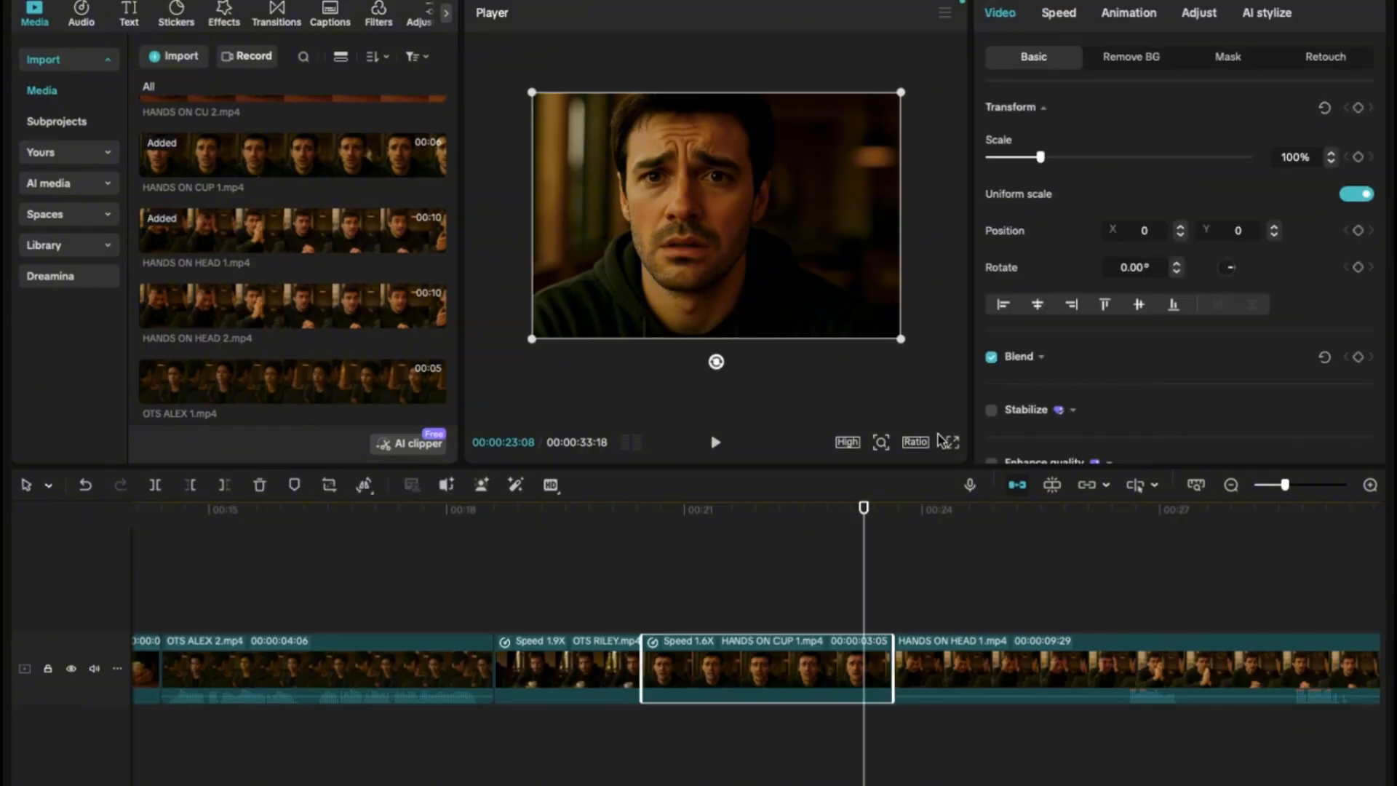
left_click(1064, 13)
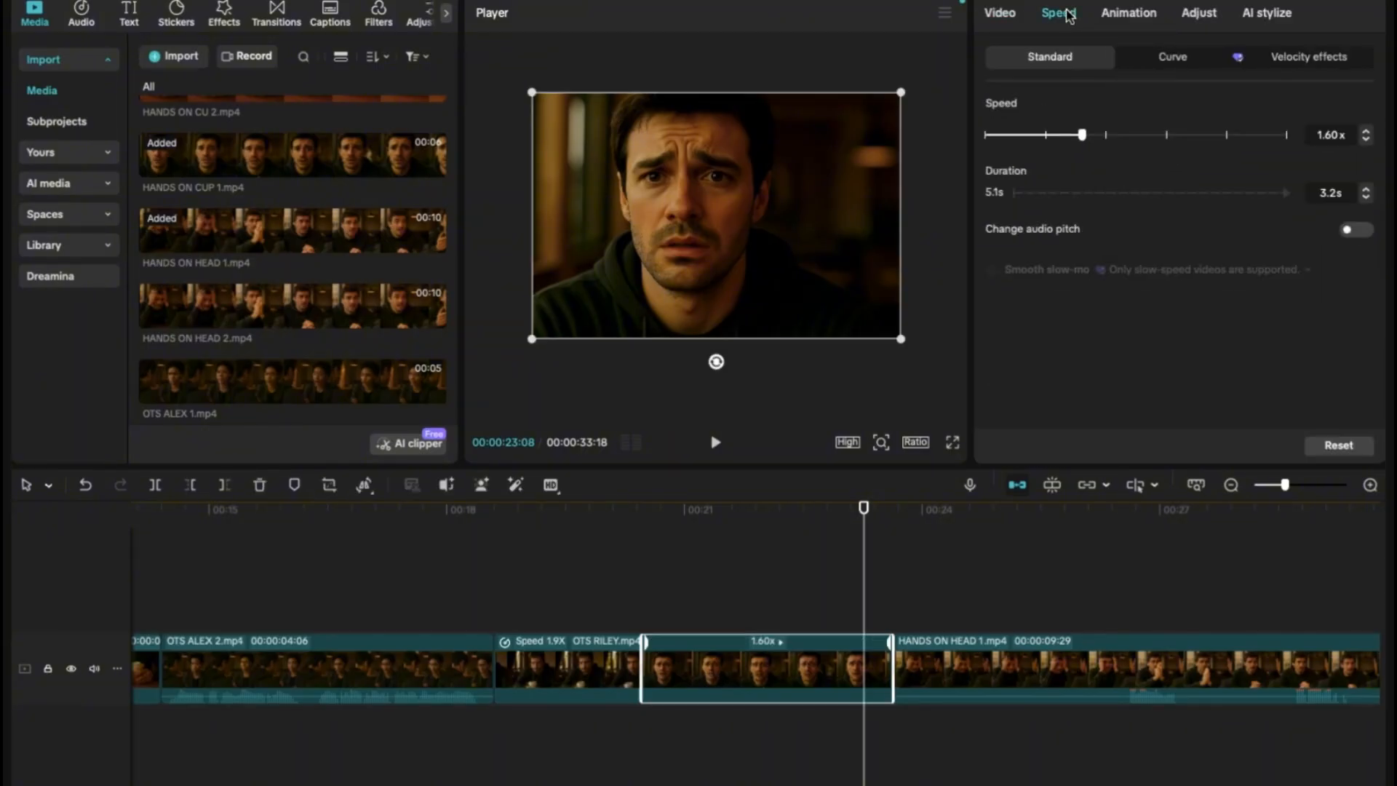
left_click(1366, 131)
left_click(1367, 131)
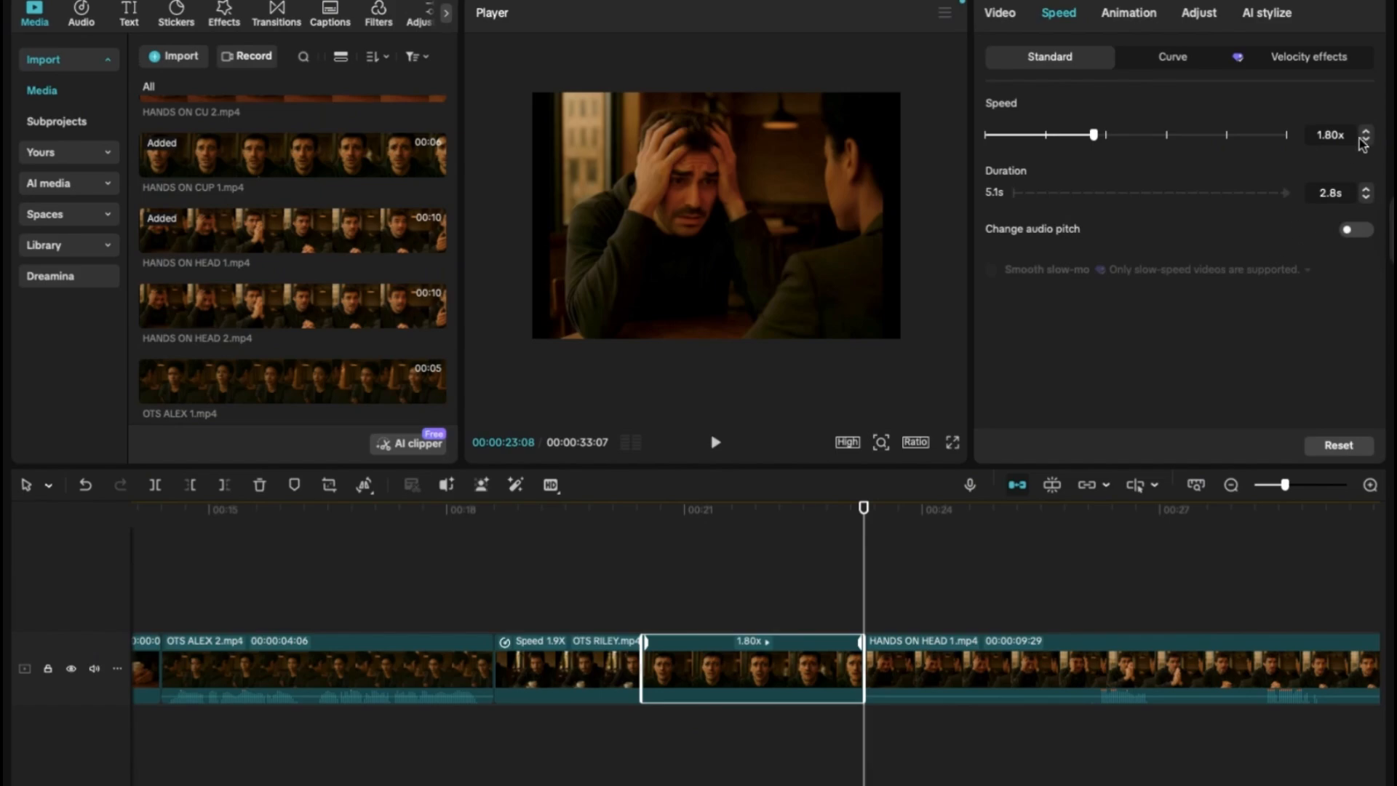
left_click(1367, 133)
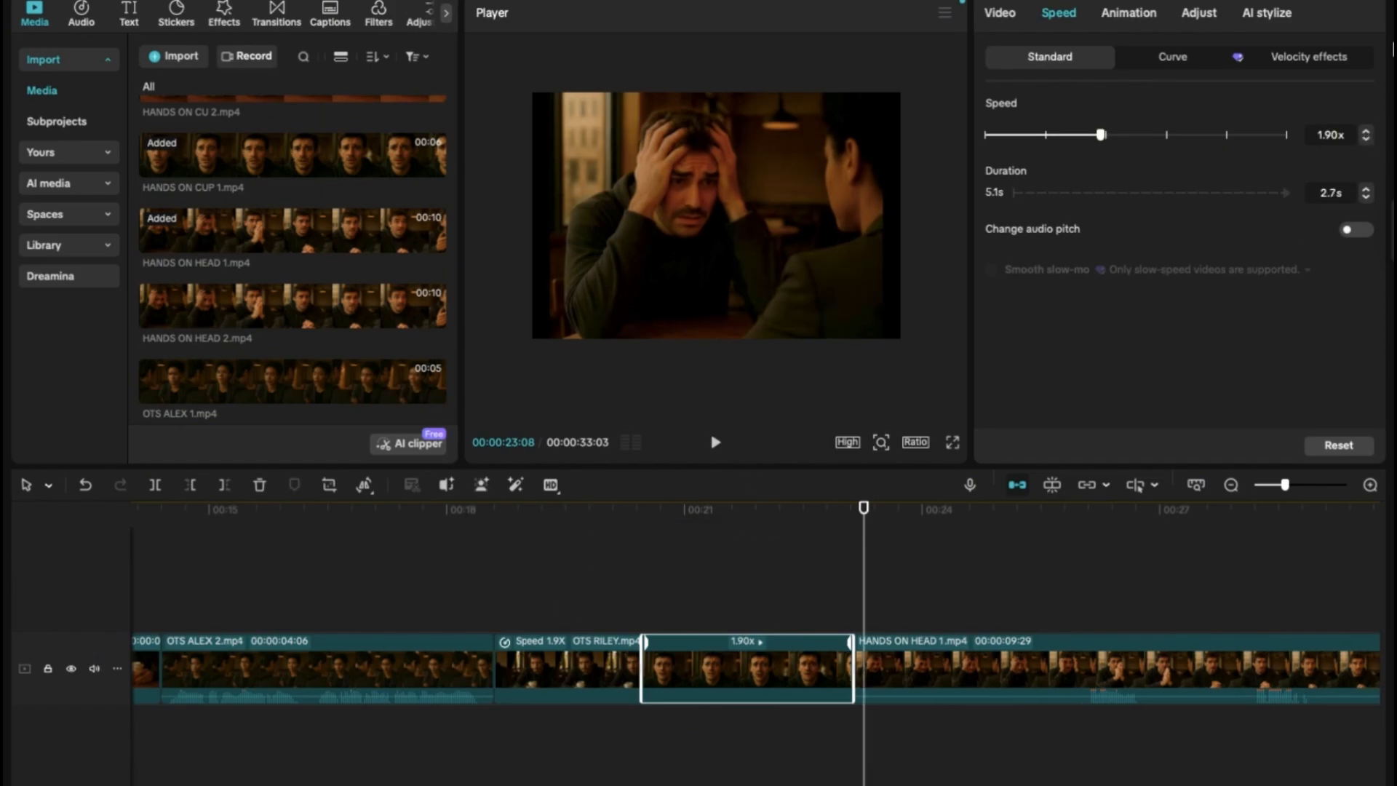
Step: Play back the scene from the end of OTS ALEX 2.mp4 through HANDS ON HEAD 1.mp4
left_click(464, 599)
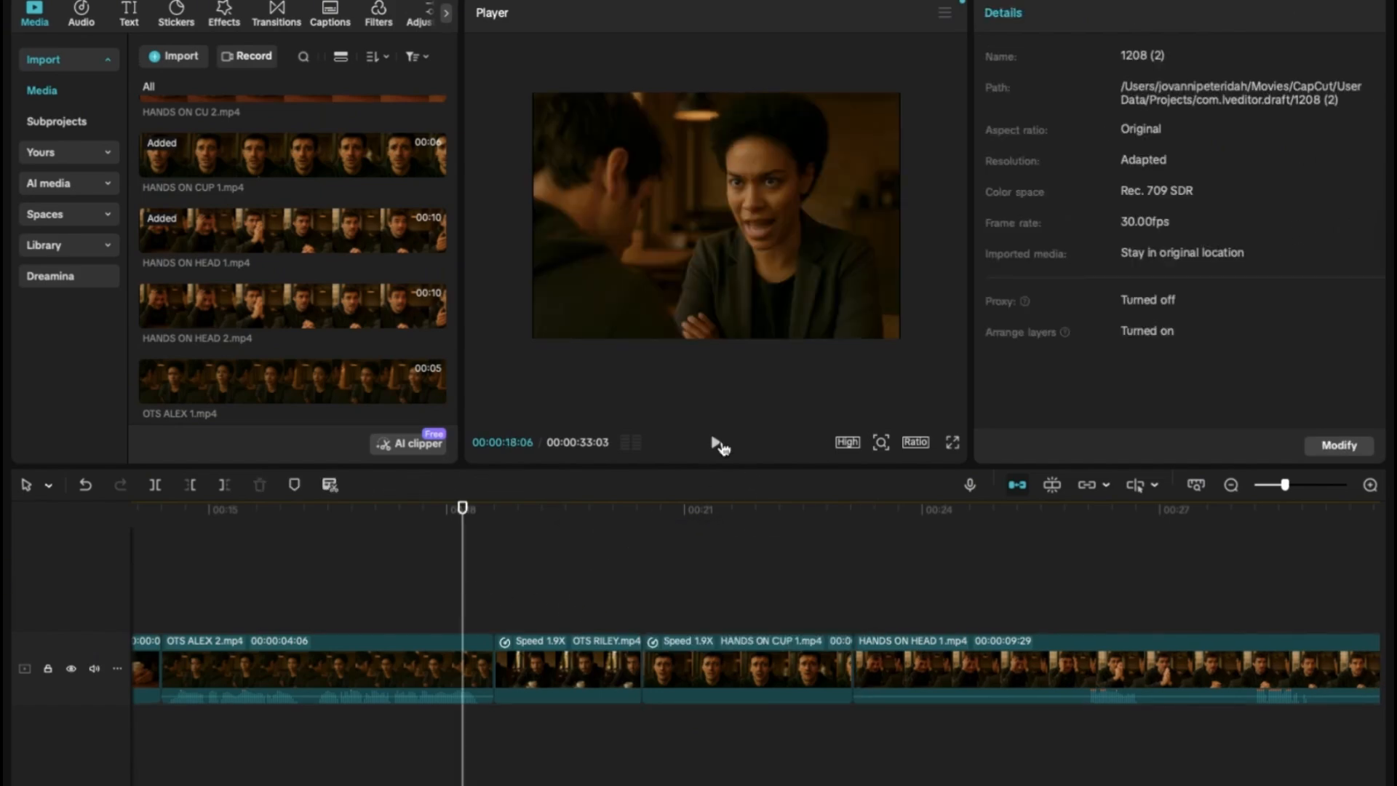
left_click(715, 443)
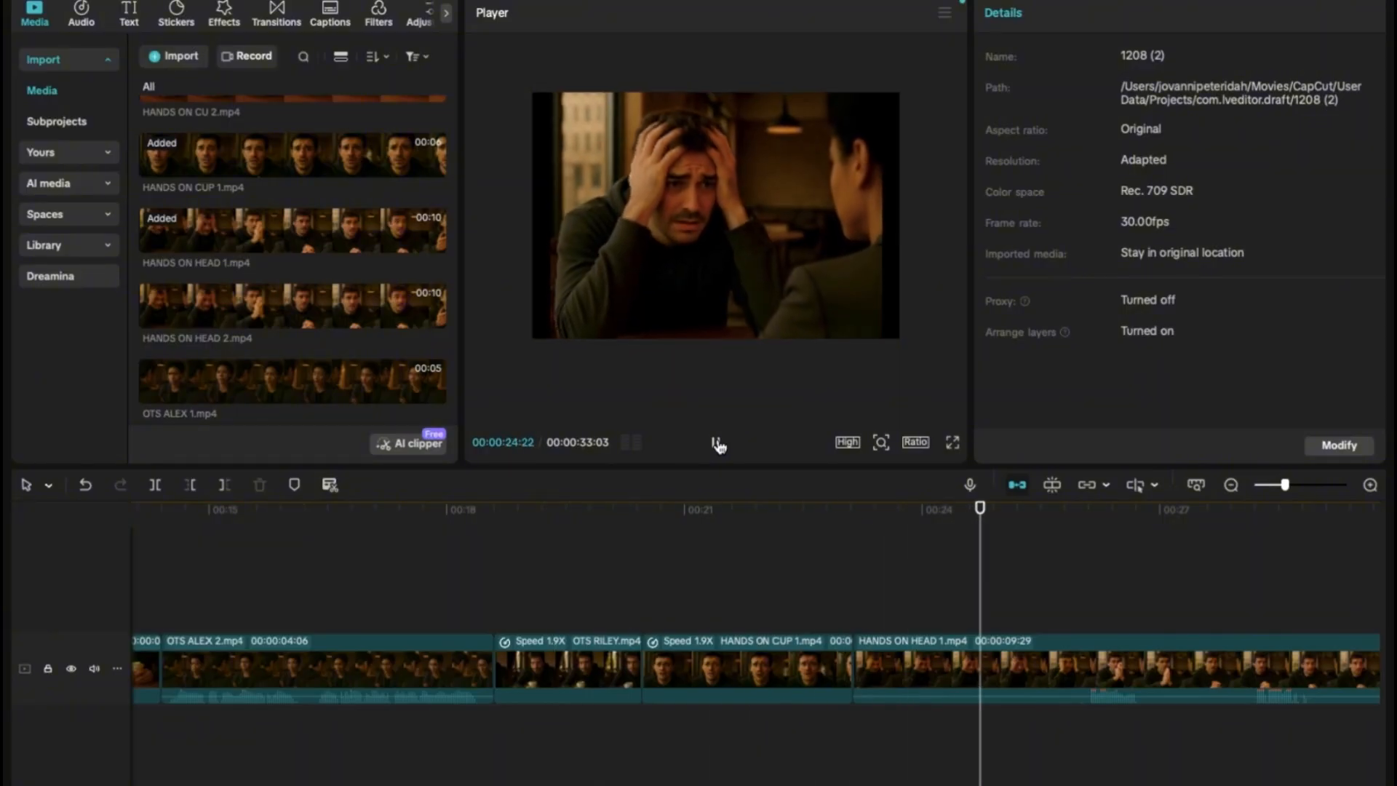
scroll(799, 596, "right", 3)
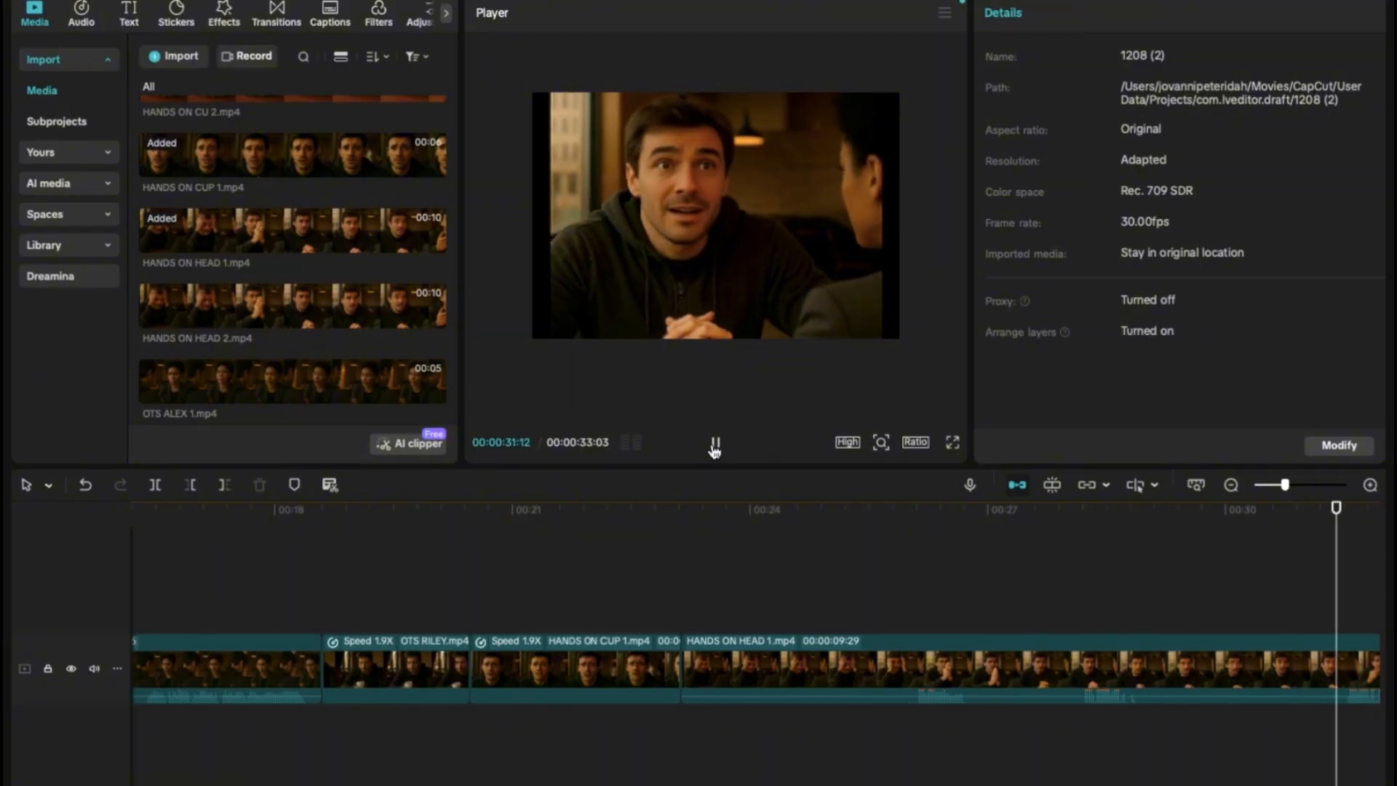
left_click(715, 446)
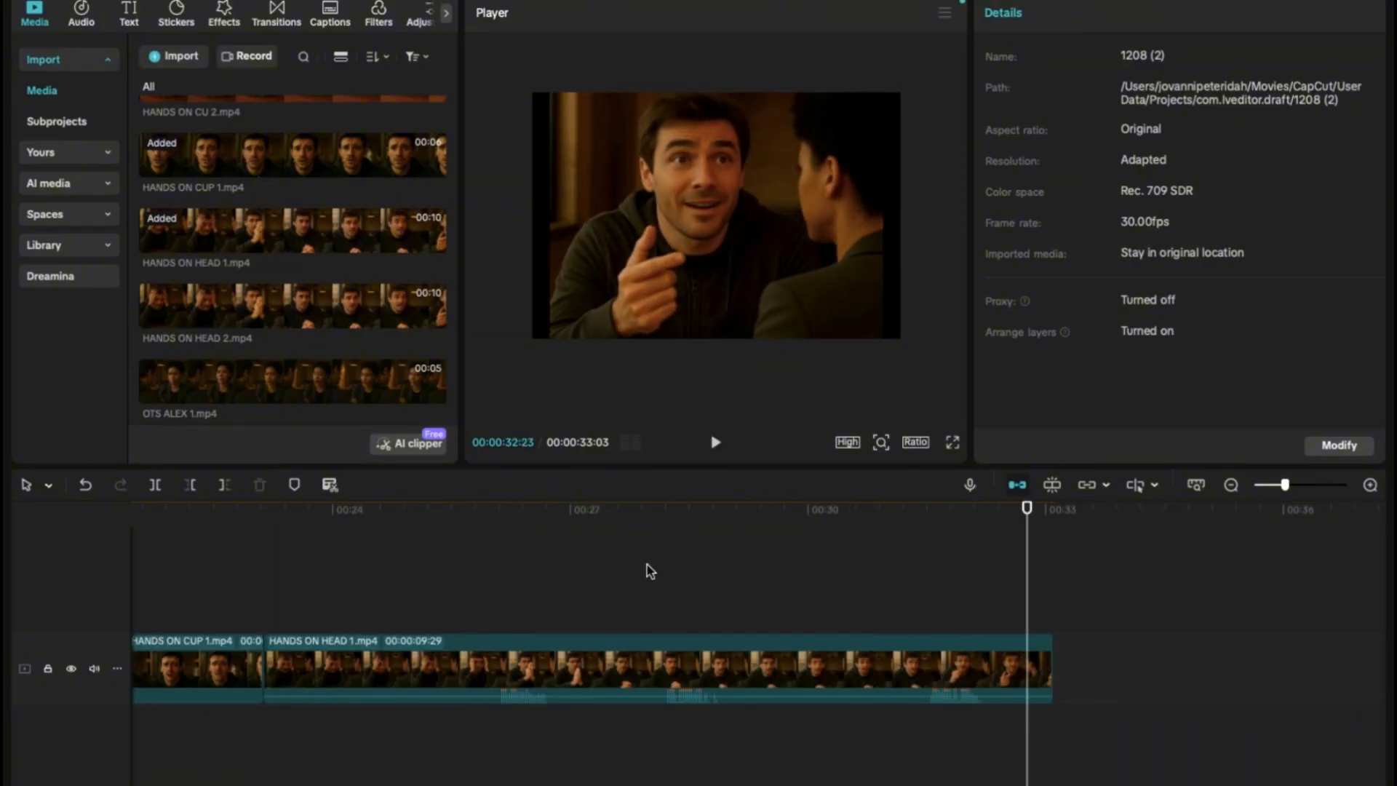
Step: Play back the opening of the sequence from EST SHOT MAN WALKS IN.mp4 into EST SHOT 2.mp4
scroll(650, 572, "left", 15)
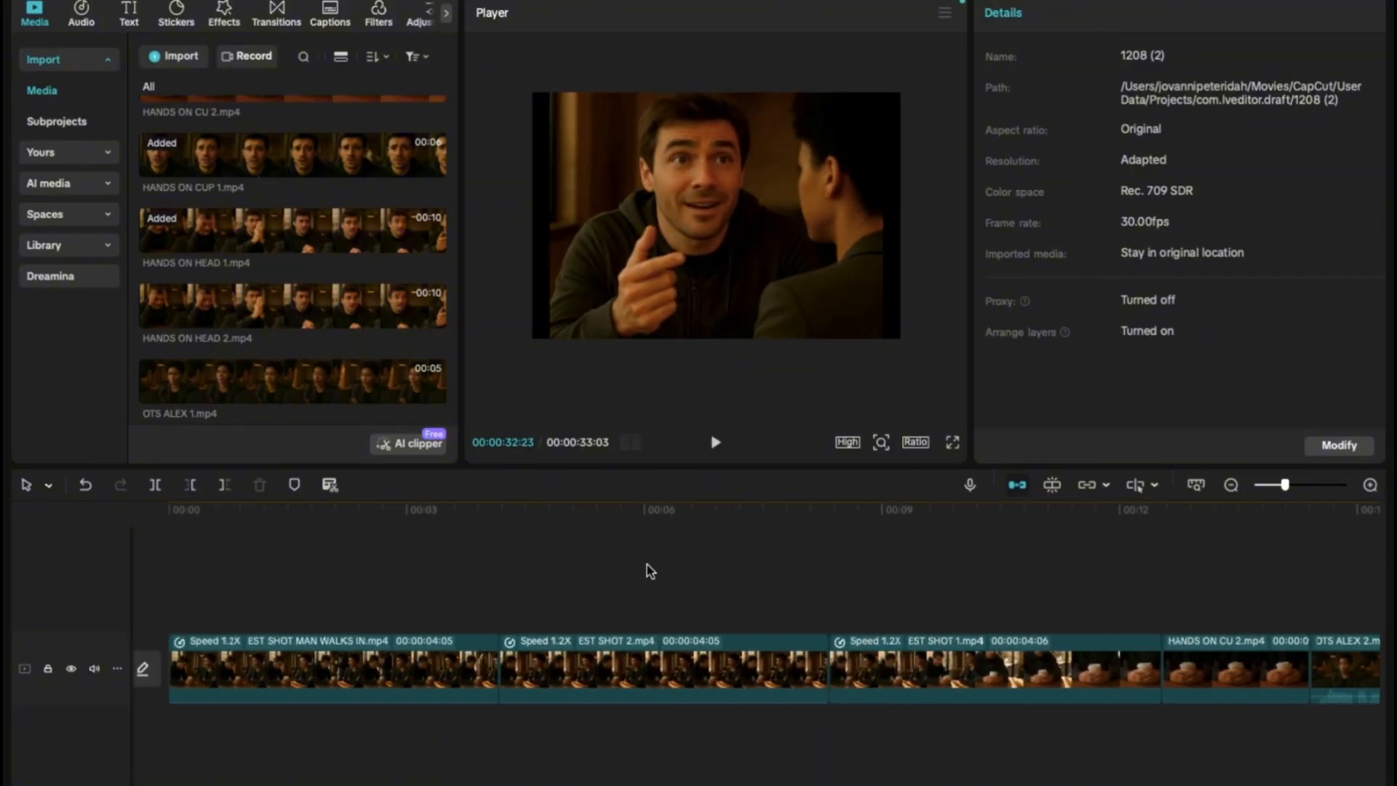
scroll(650, 571, "left", 1)
left_click(212, 625)
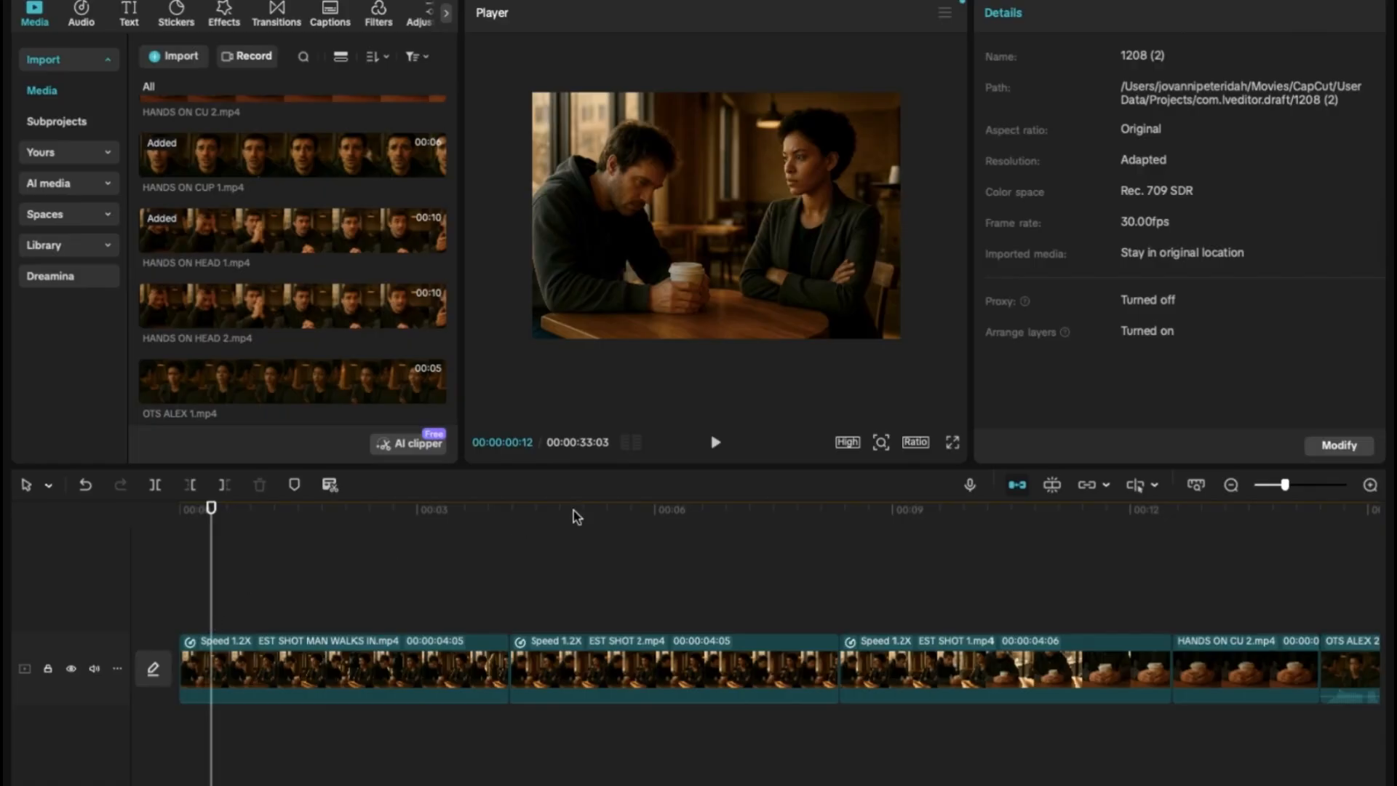
left_click(714, 451)
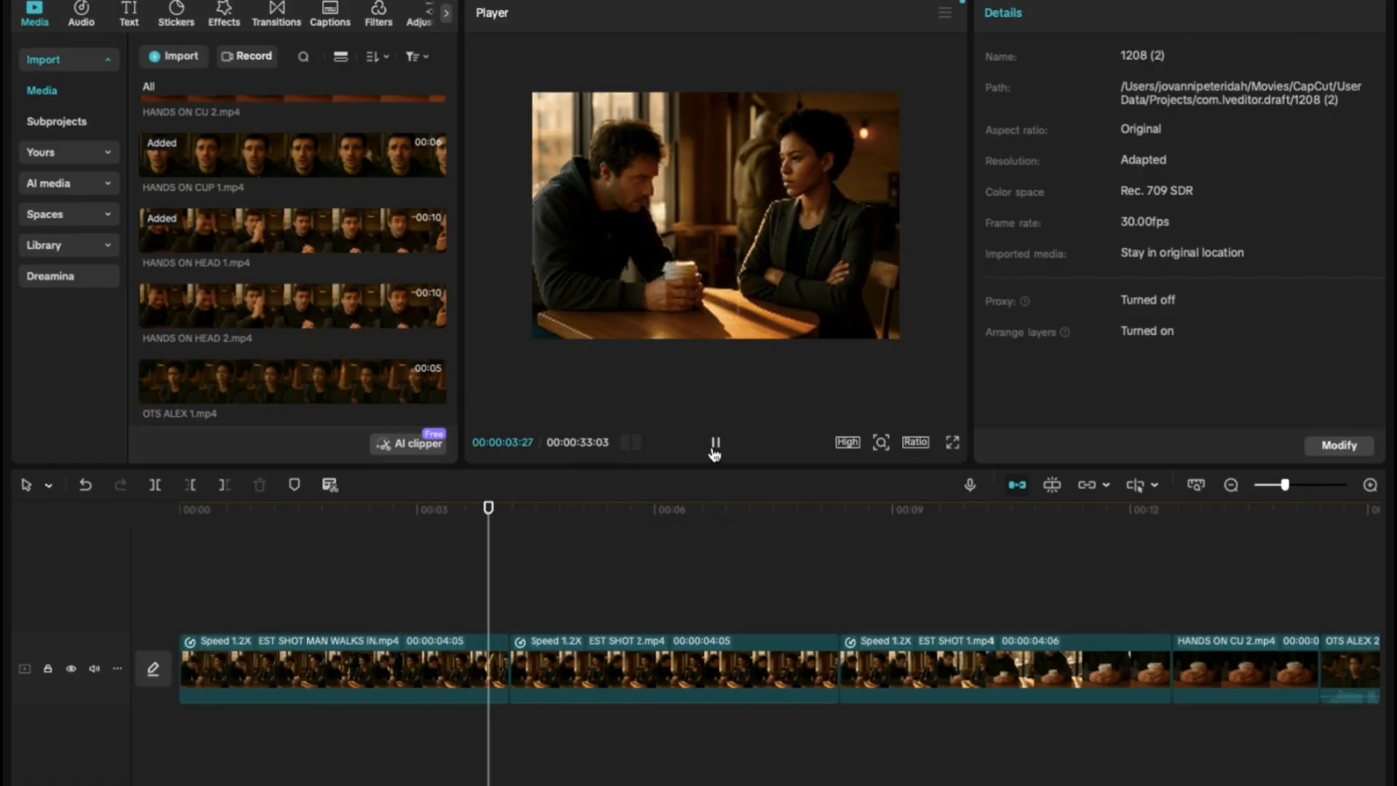
left_click(714, 446)
Step: Set the speed of EST SHOT MAN WALKS IN.mp4 to 1.40x and play back its cut into EST SHOT 2.mp4
left_click(377, 641)
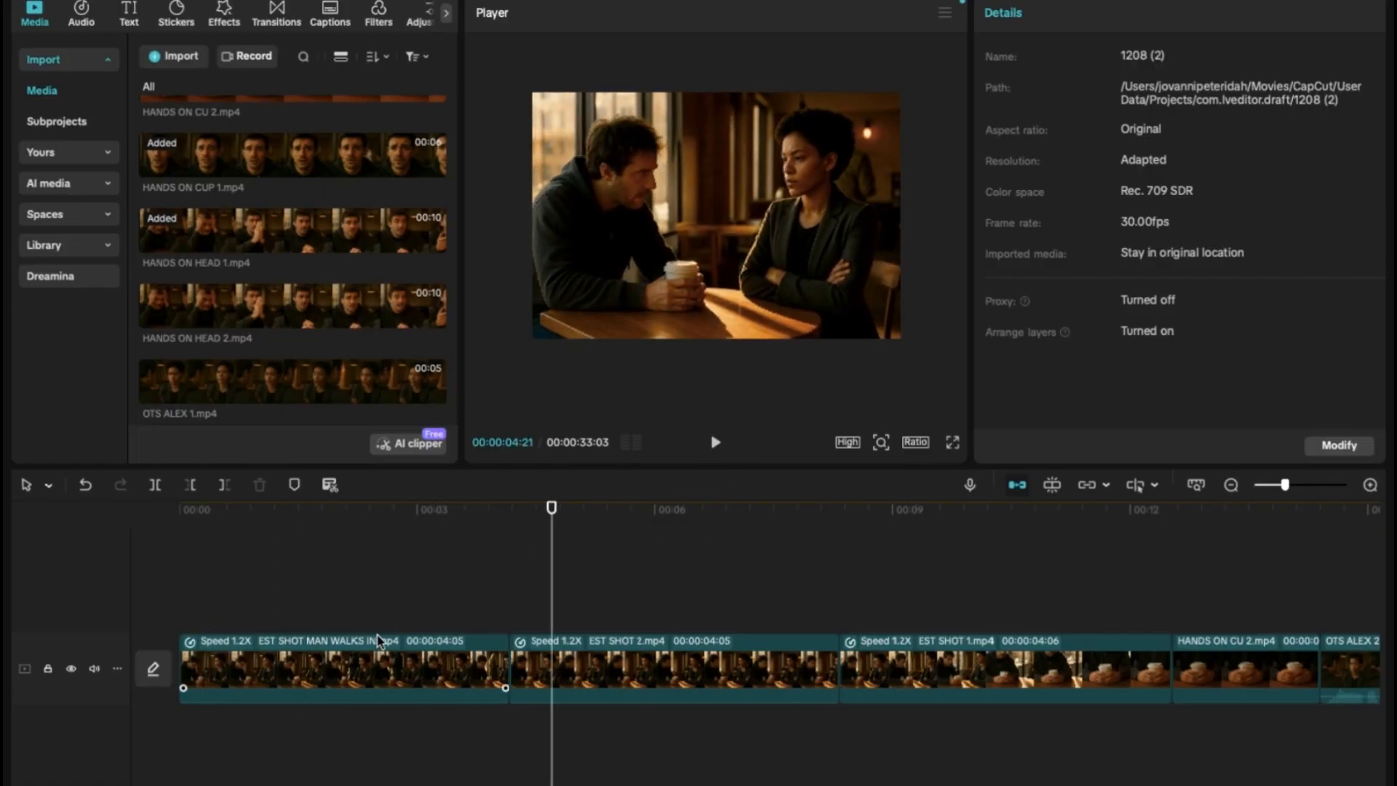
left_click(372, 685)
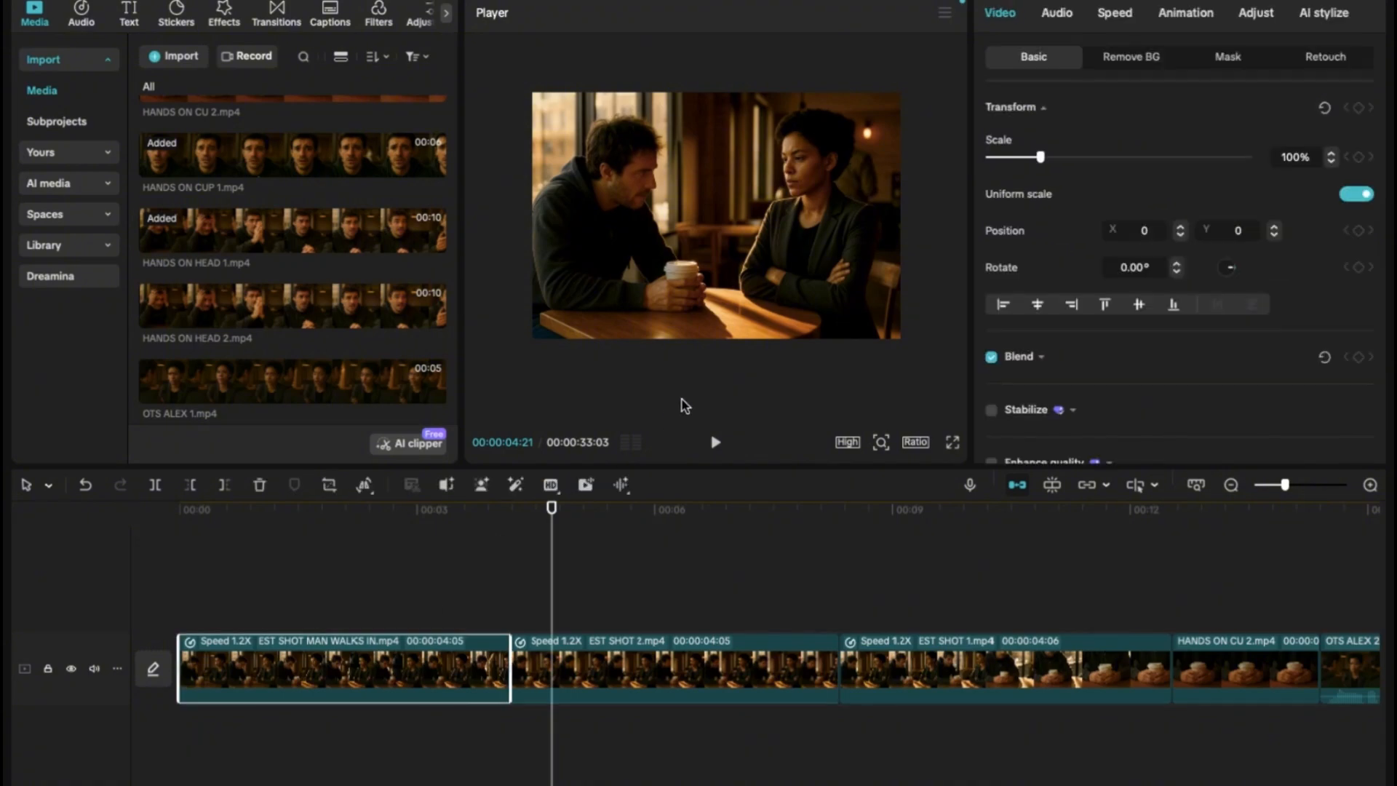
left_click(1116, 15)
left_click(1367, 139)
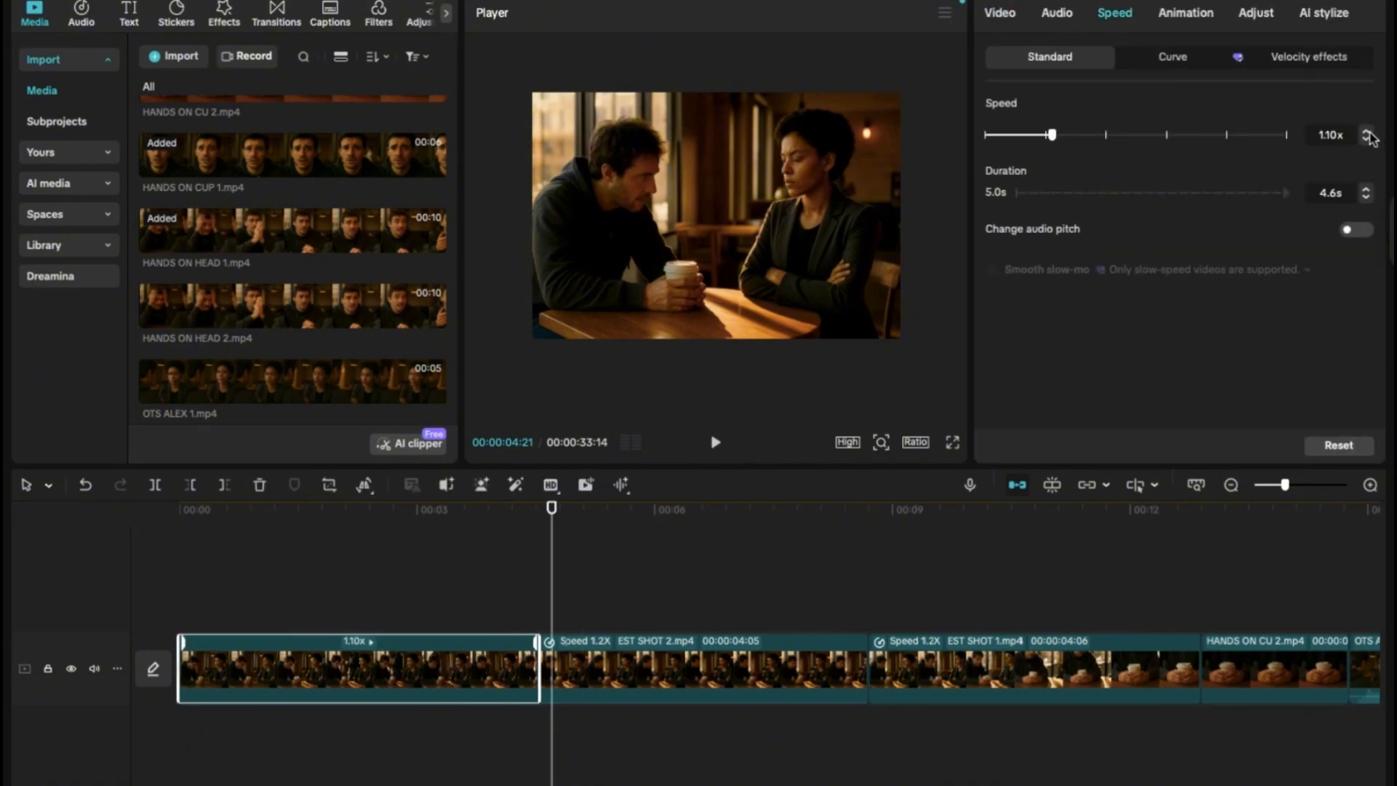
left_click(1368, 132)
left_click(1367, 132)
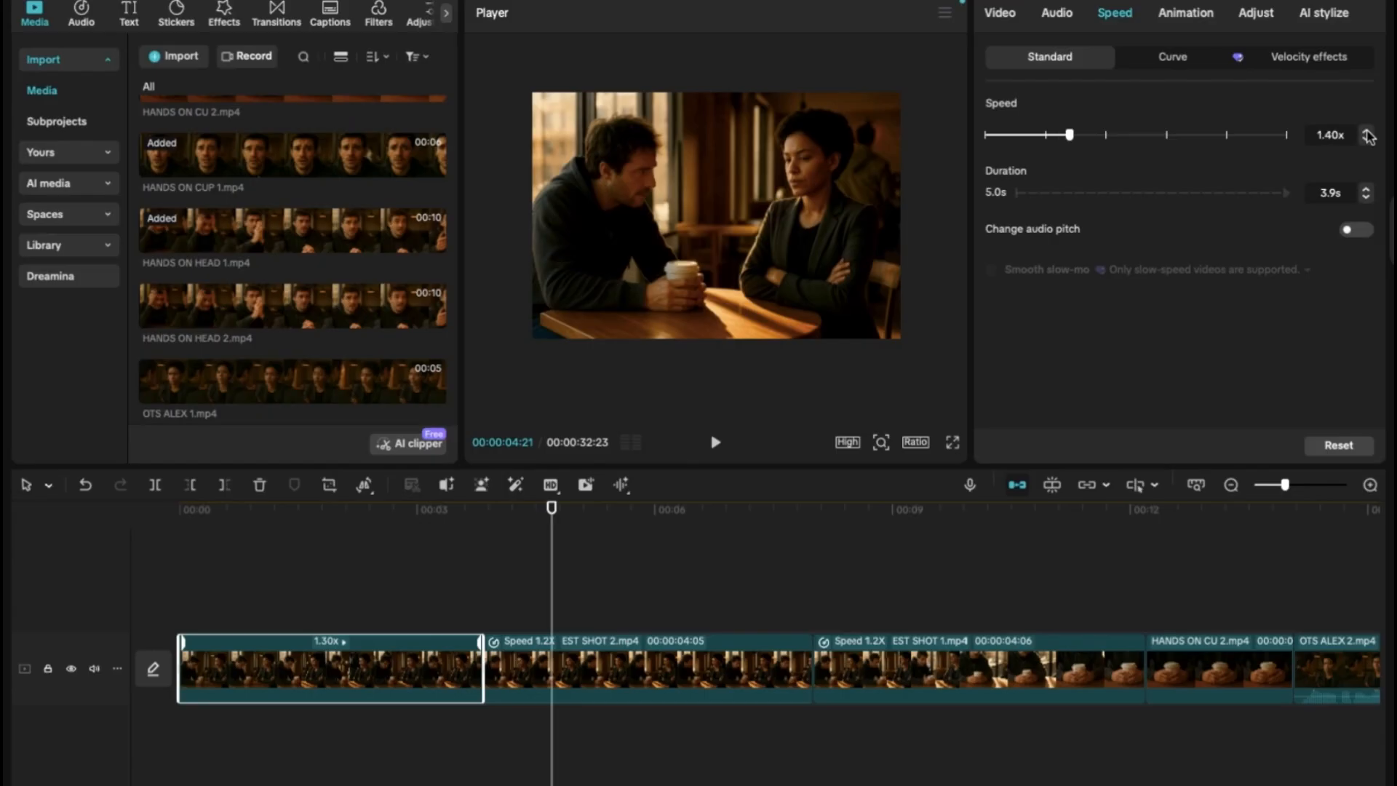
left_click(191, 613)
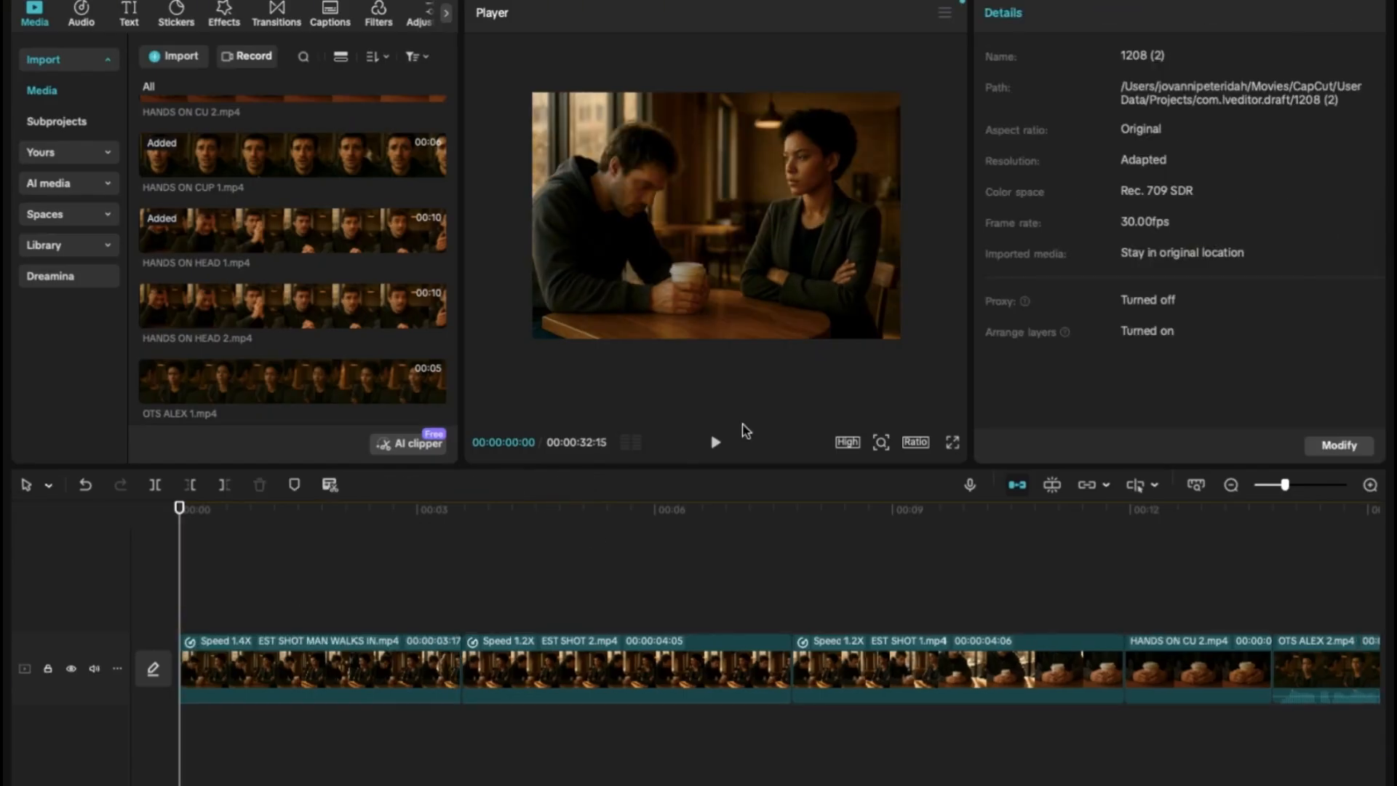
left_click(712, 450)
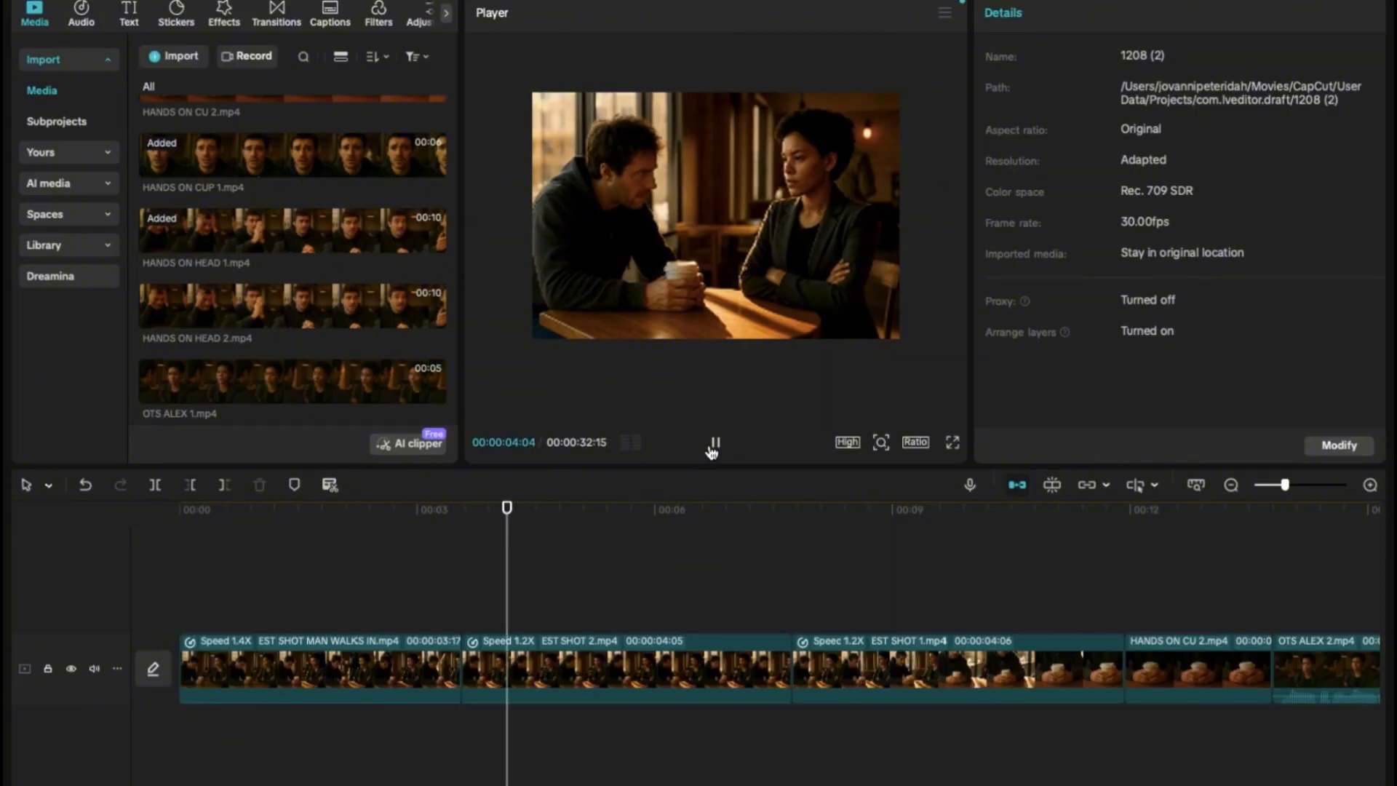
left_click(711, 450)
Step: Set the speed of EST SHOT 2.mp4 to 1.50x and play back the sequence from the start into this clip
left_click(578, 668)
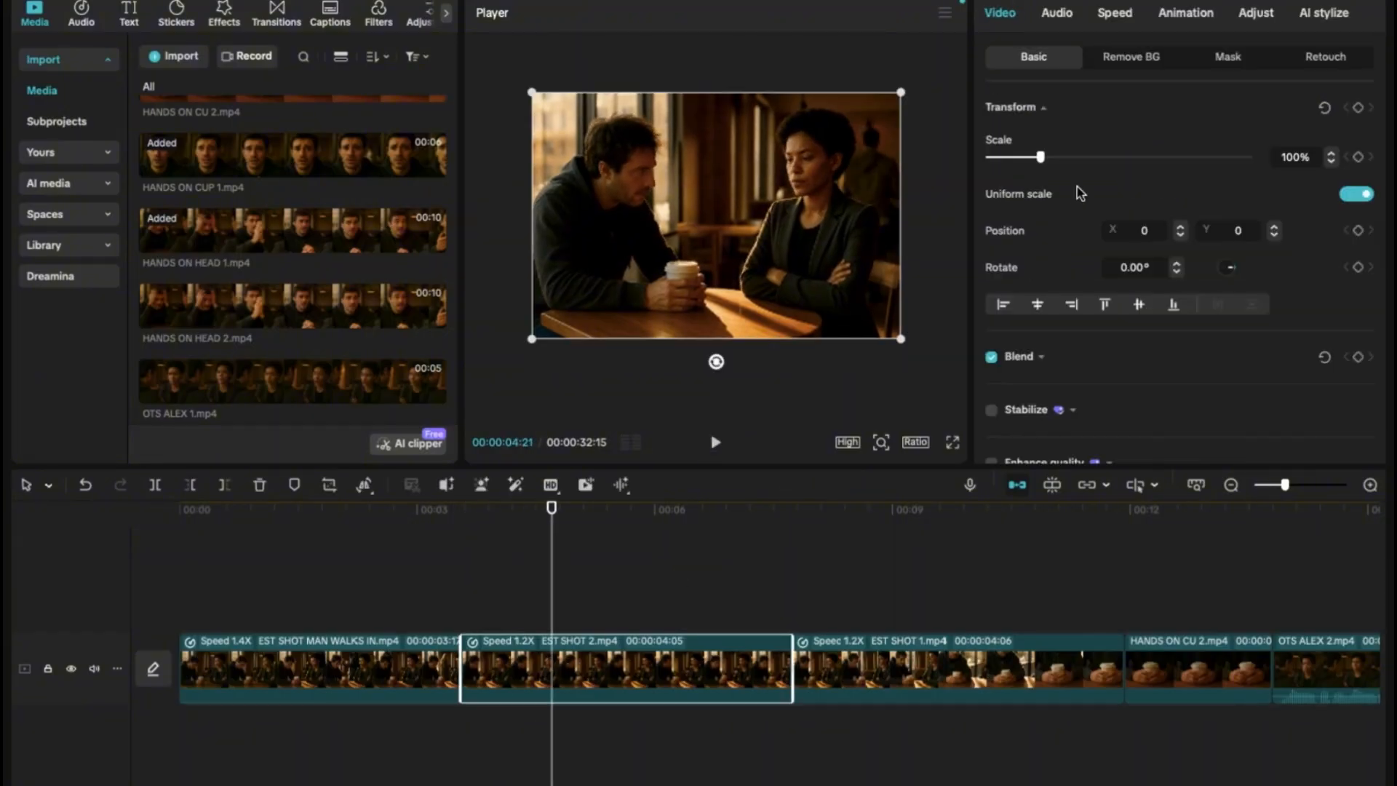
left_click(1117, 15)
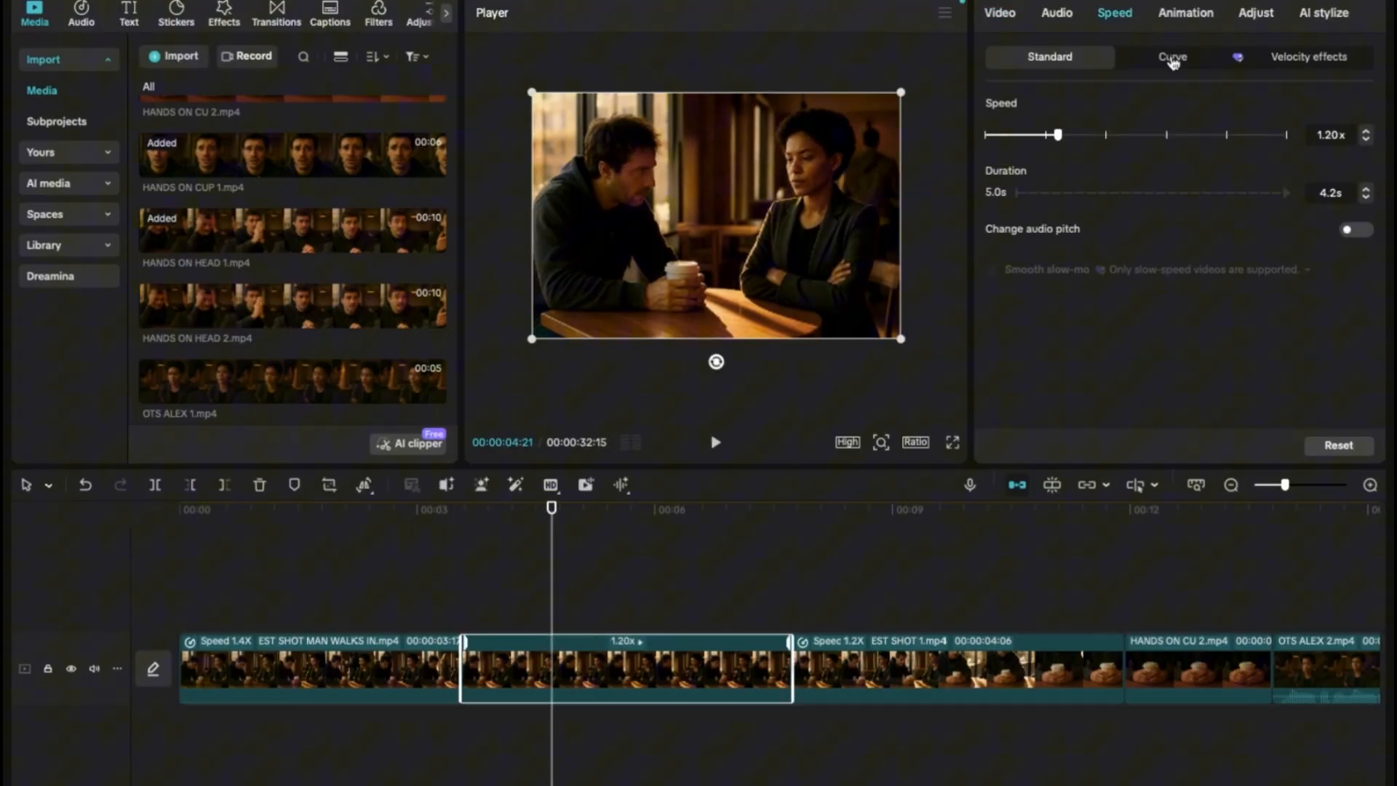
left_click(1367, 133)
left_click(1368, 133)
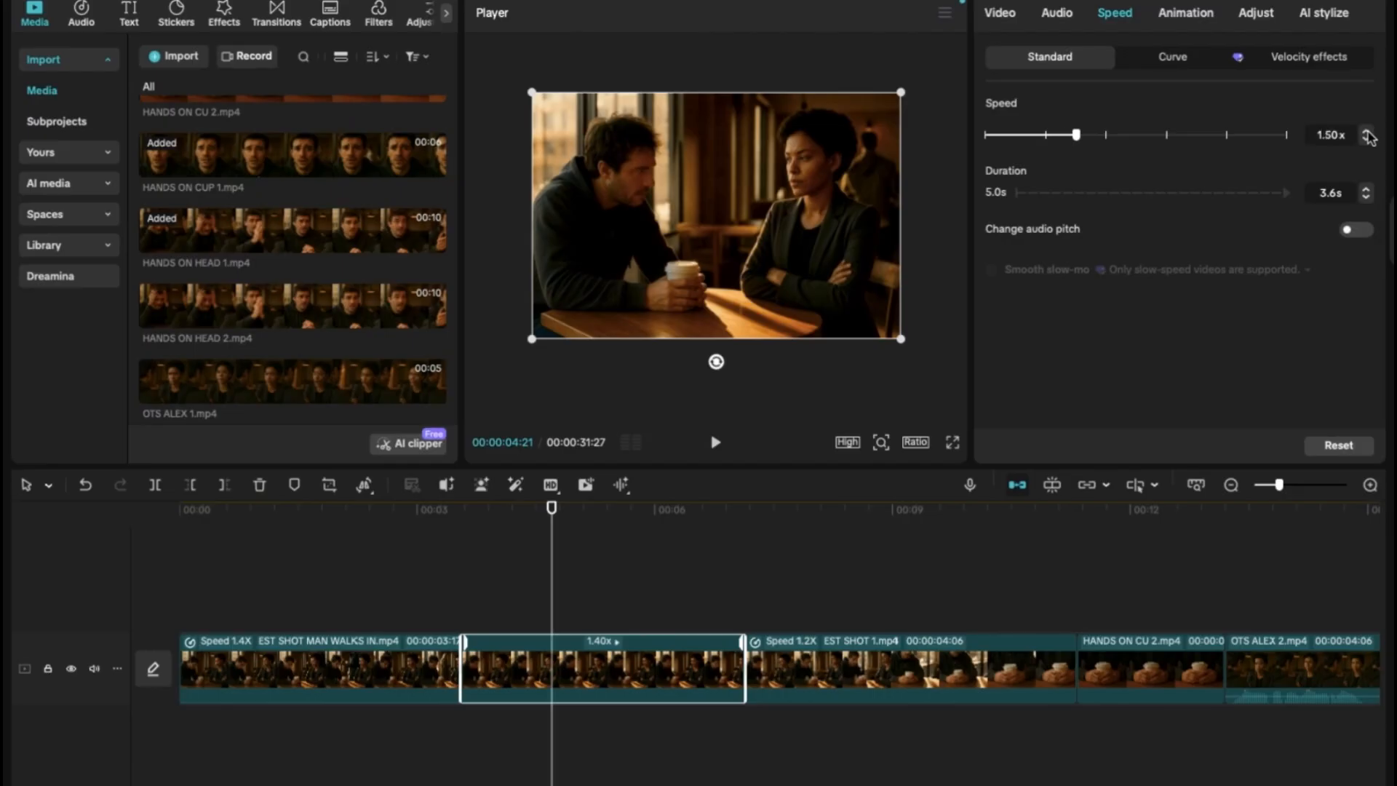
left_click(188, 597)
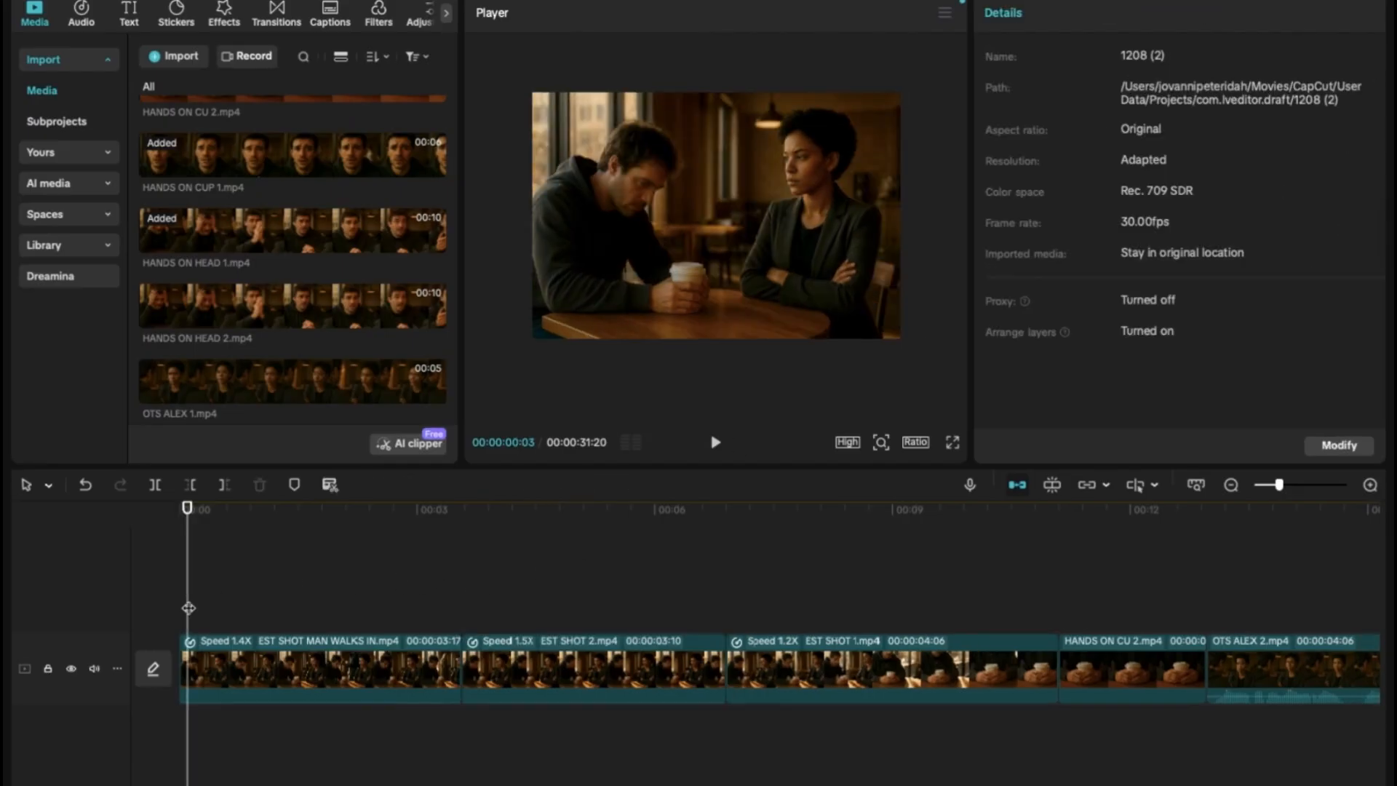
left_click(718, 450)
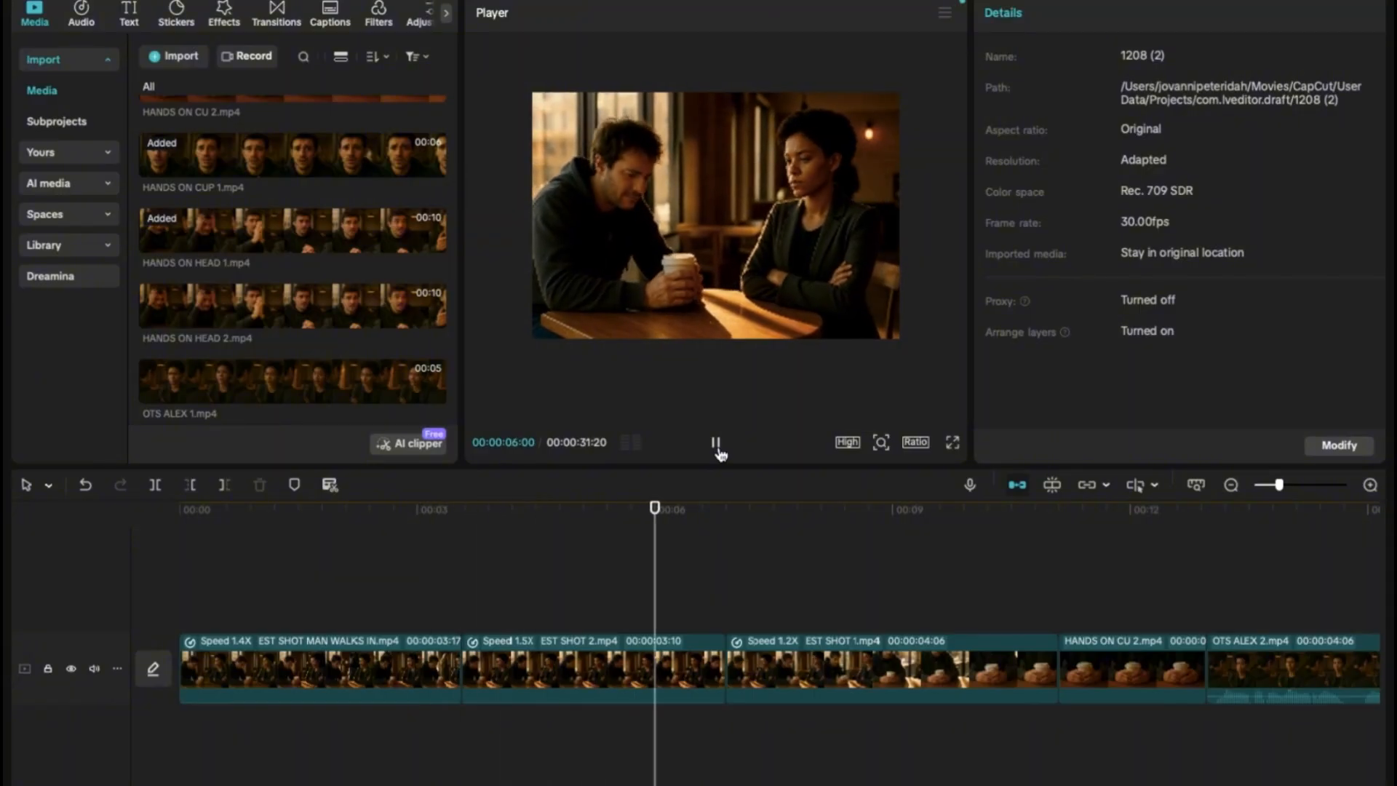
left_click(717, 457)
Step: Set the speed of EST SHOT 2.mp4 to 1.70x and play back from the start into EST SHOT 1.mp4
left_click(614, 660)
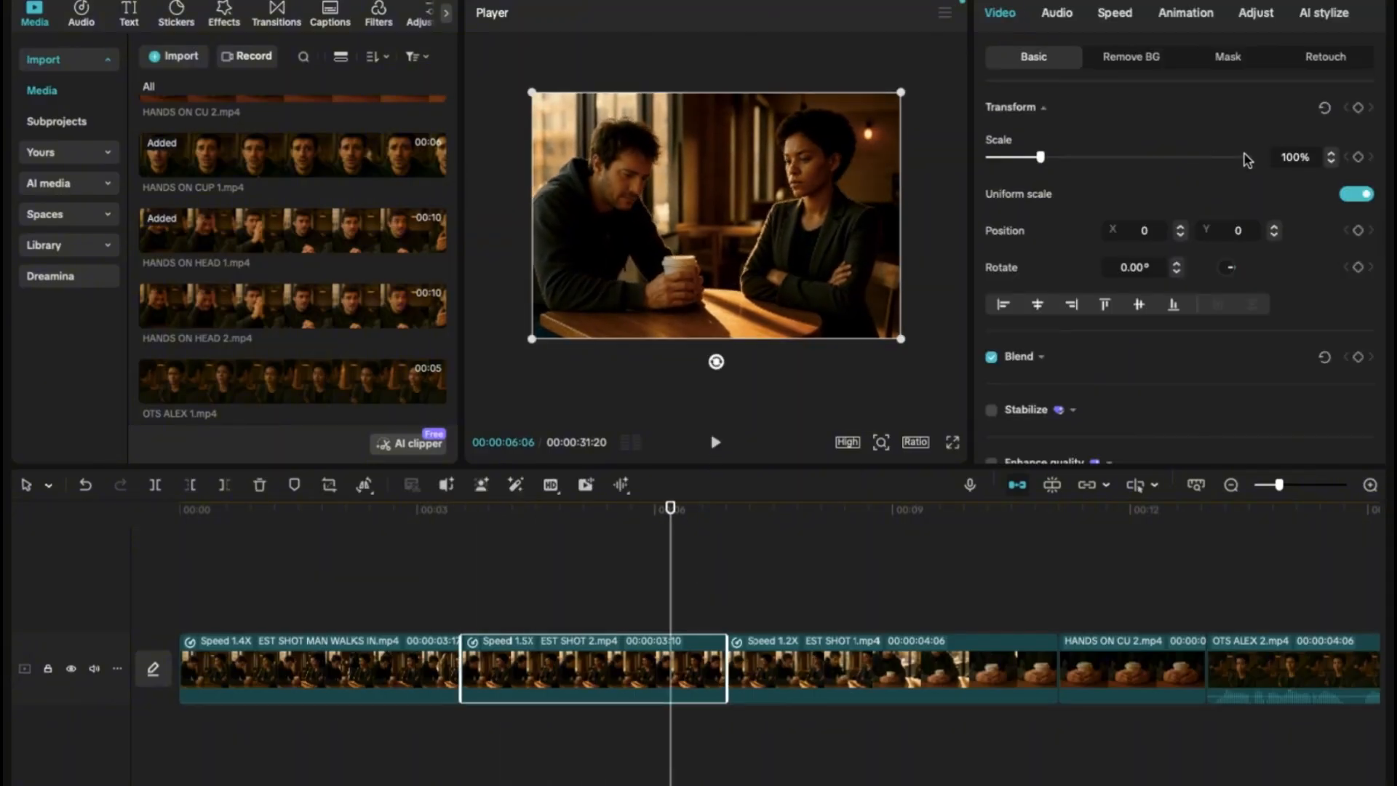
left_click(1116, 15)
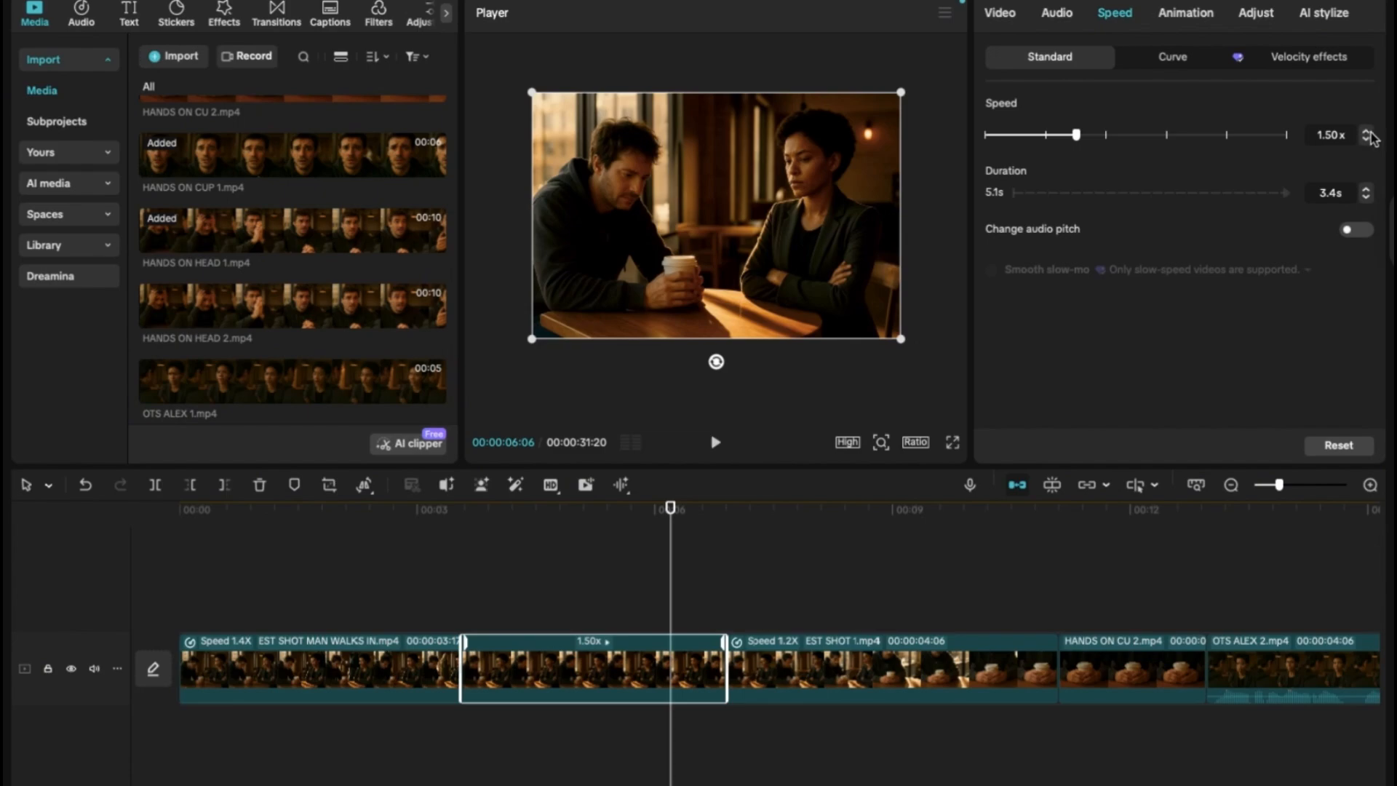
left_click(1368, 133)
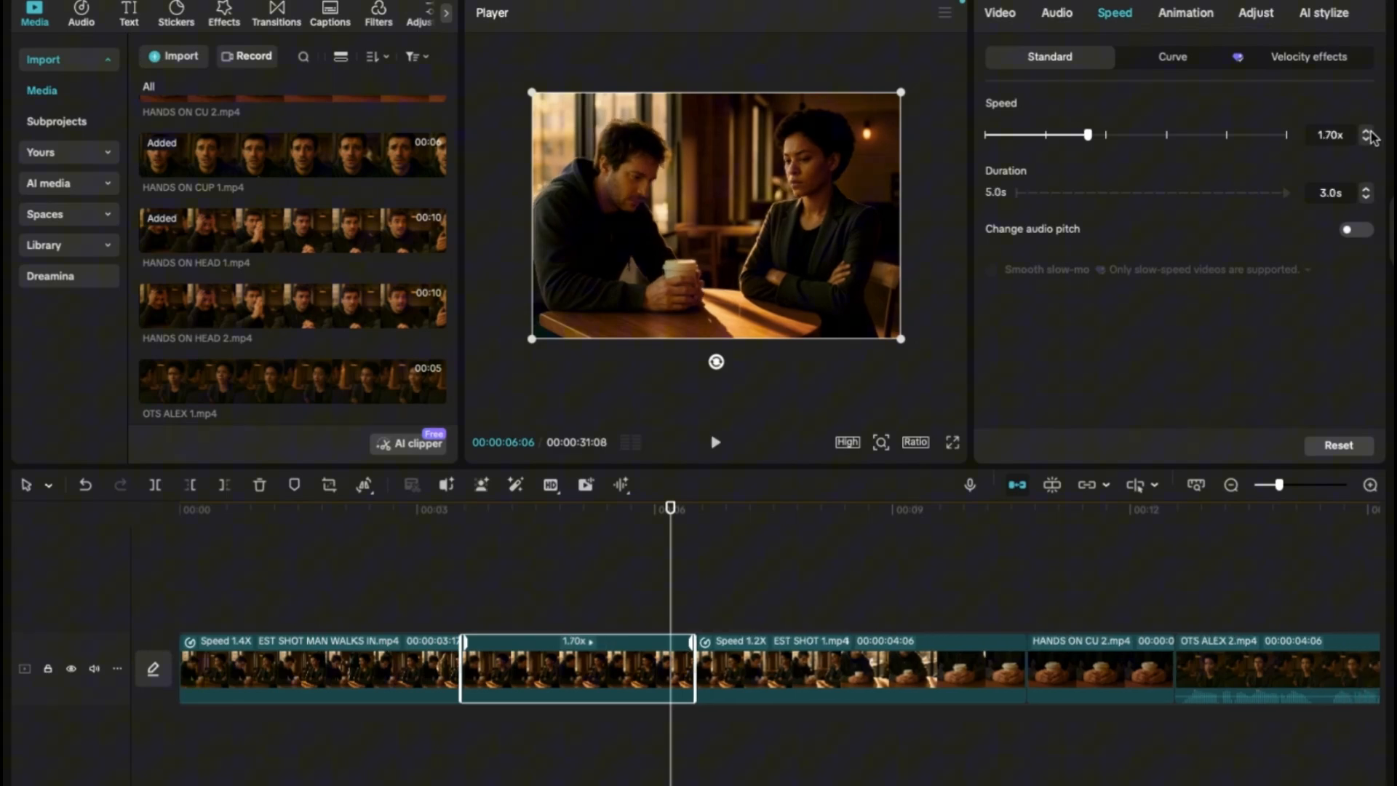
left_click(171, 621)
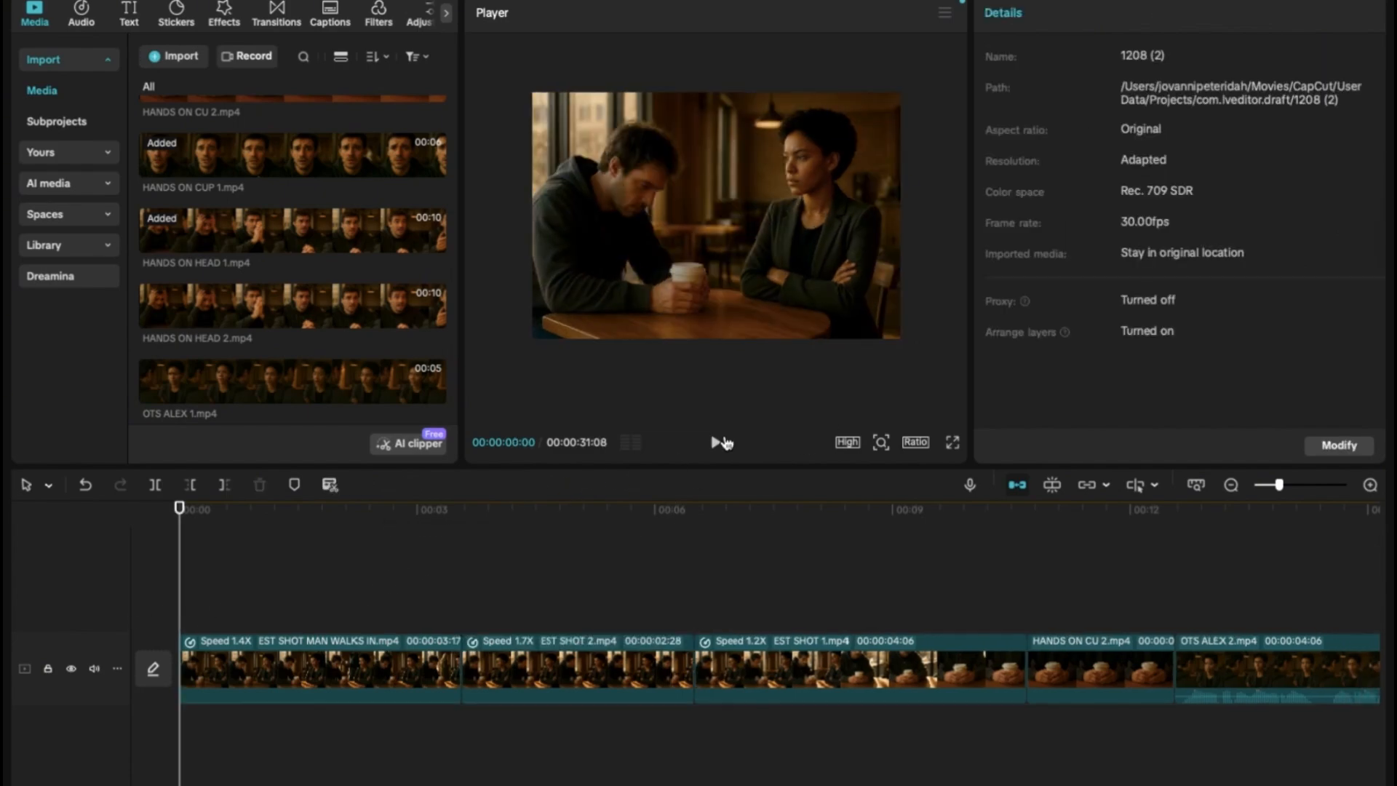
left_click(723, 442)
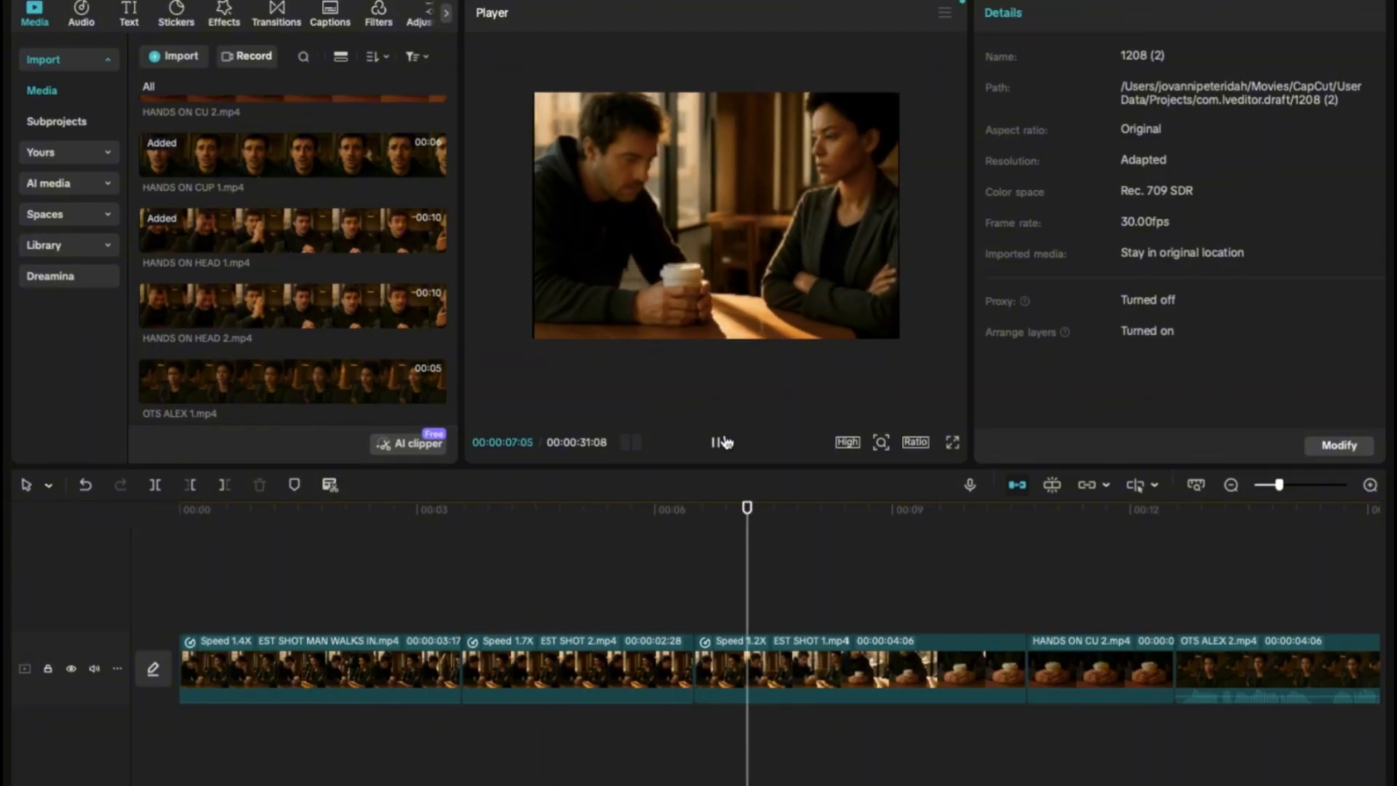
left_click(723, 442)
Step: Set the speed of EST SHOT 1.mp4 to 1.50x and play it back from the end of EST SHOT 2.mp4
left_click(747, 659)
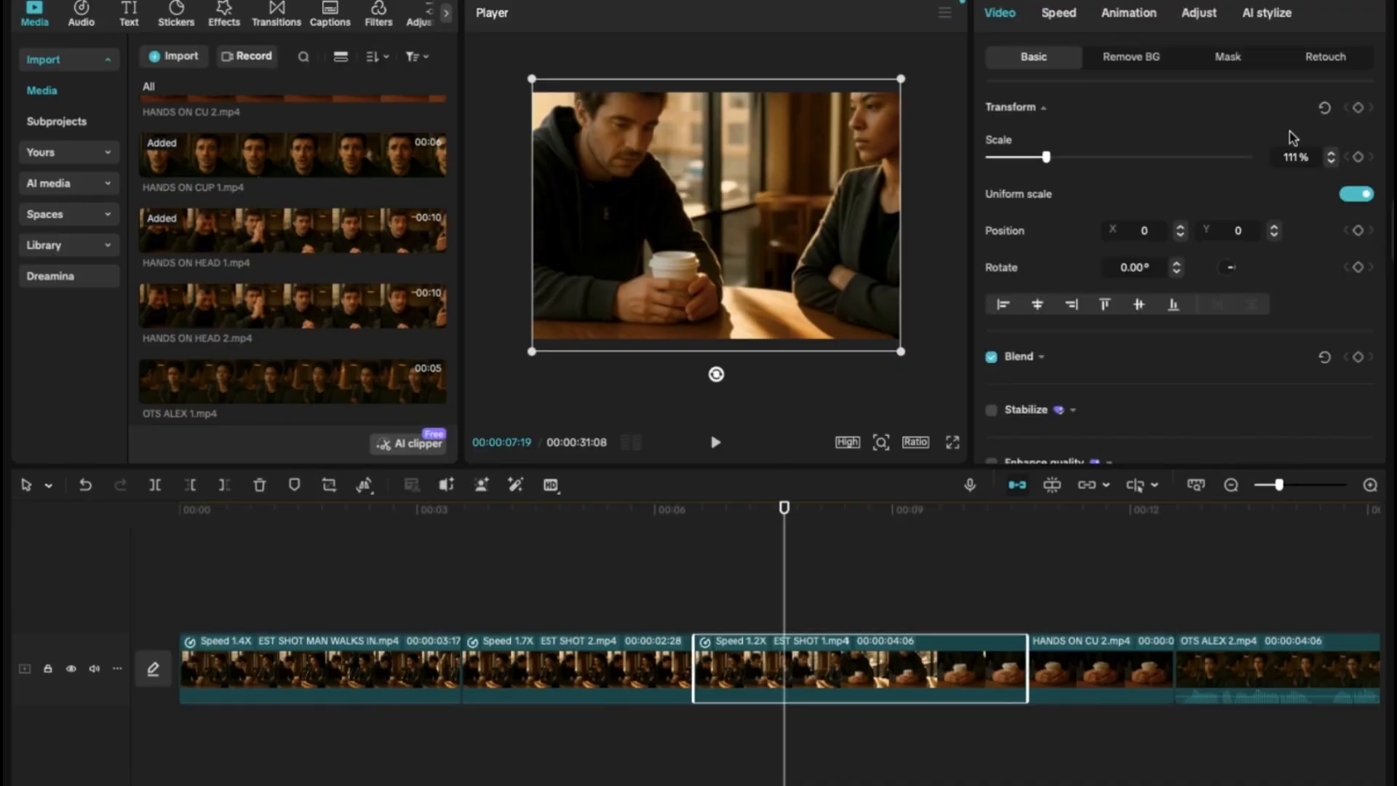
left_click(1057, 15)
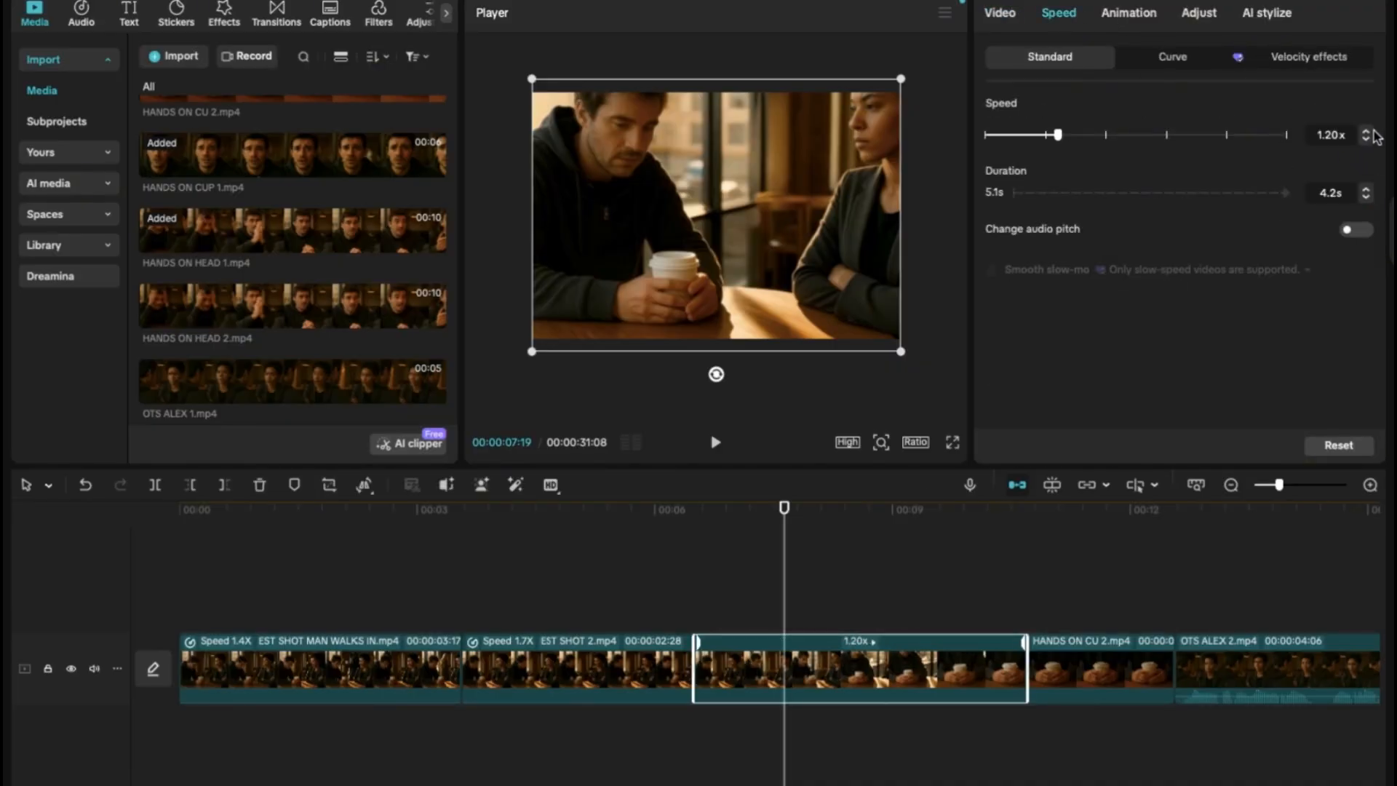
left_click(1366, 132)
left_click(1367, 132)
left_click(1366, 132)
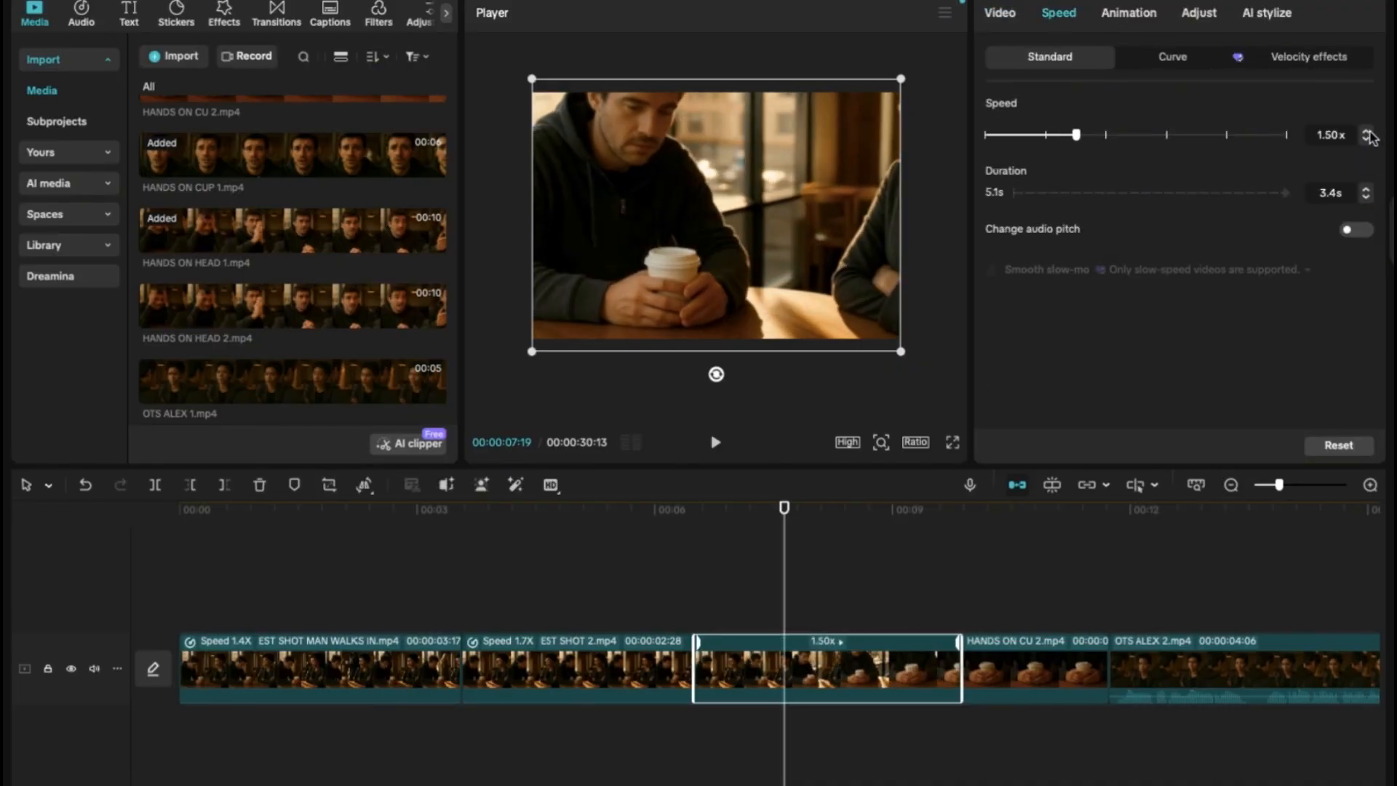
left_click(650, 625)
left_click(716, 442)
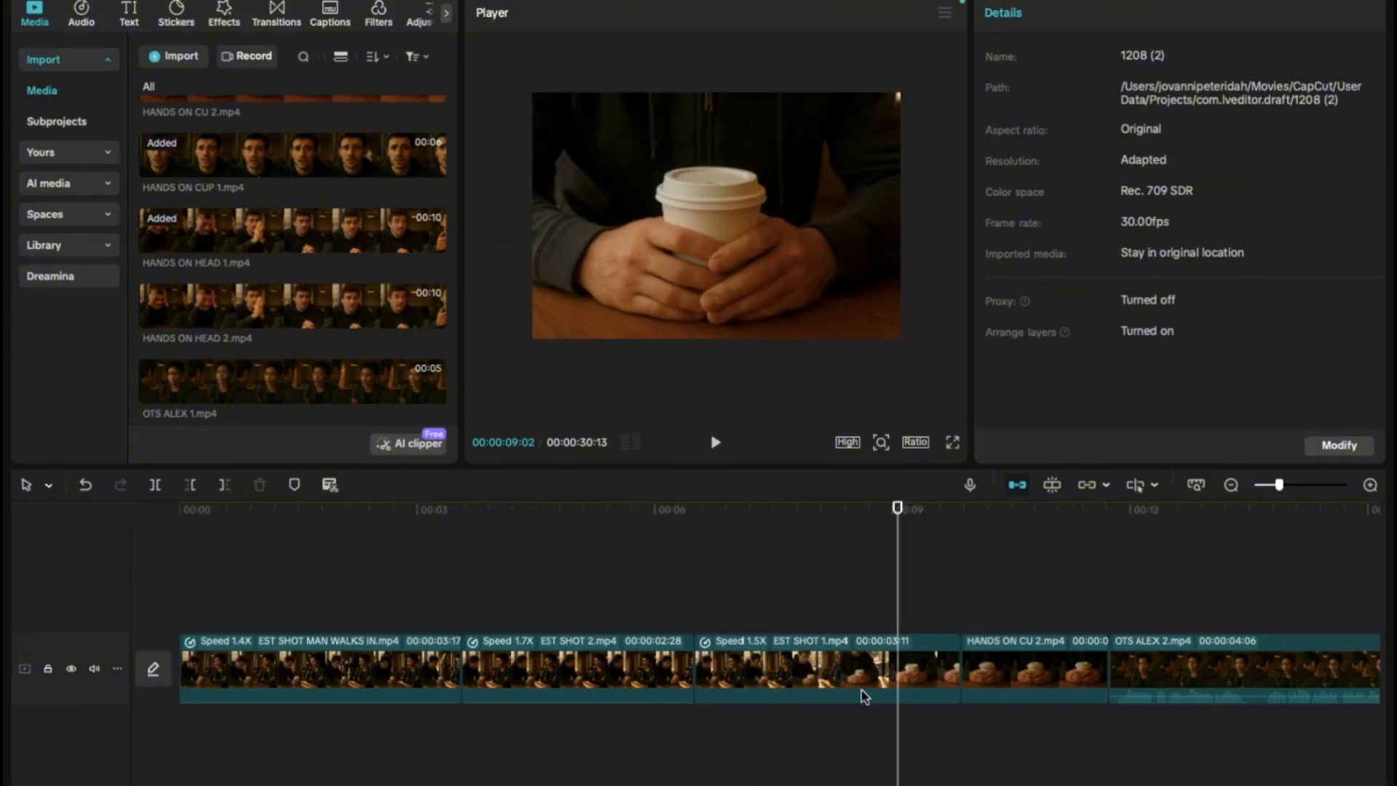
Step: Set the speed of EST SHOT 1.mp4 to 2.00x
left_click(821, 670)
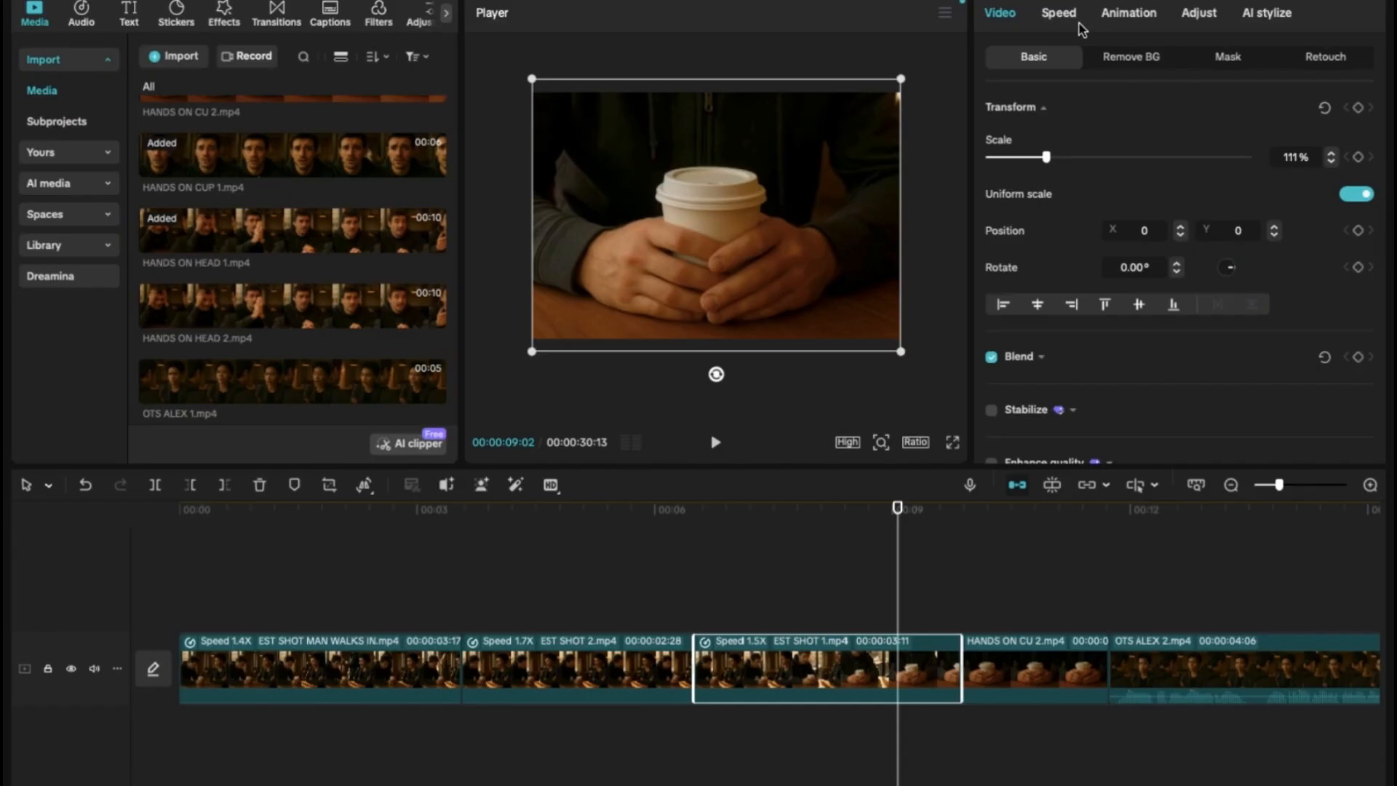
left_click(1058, 14)
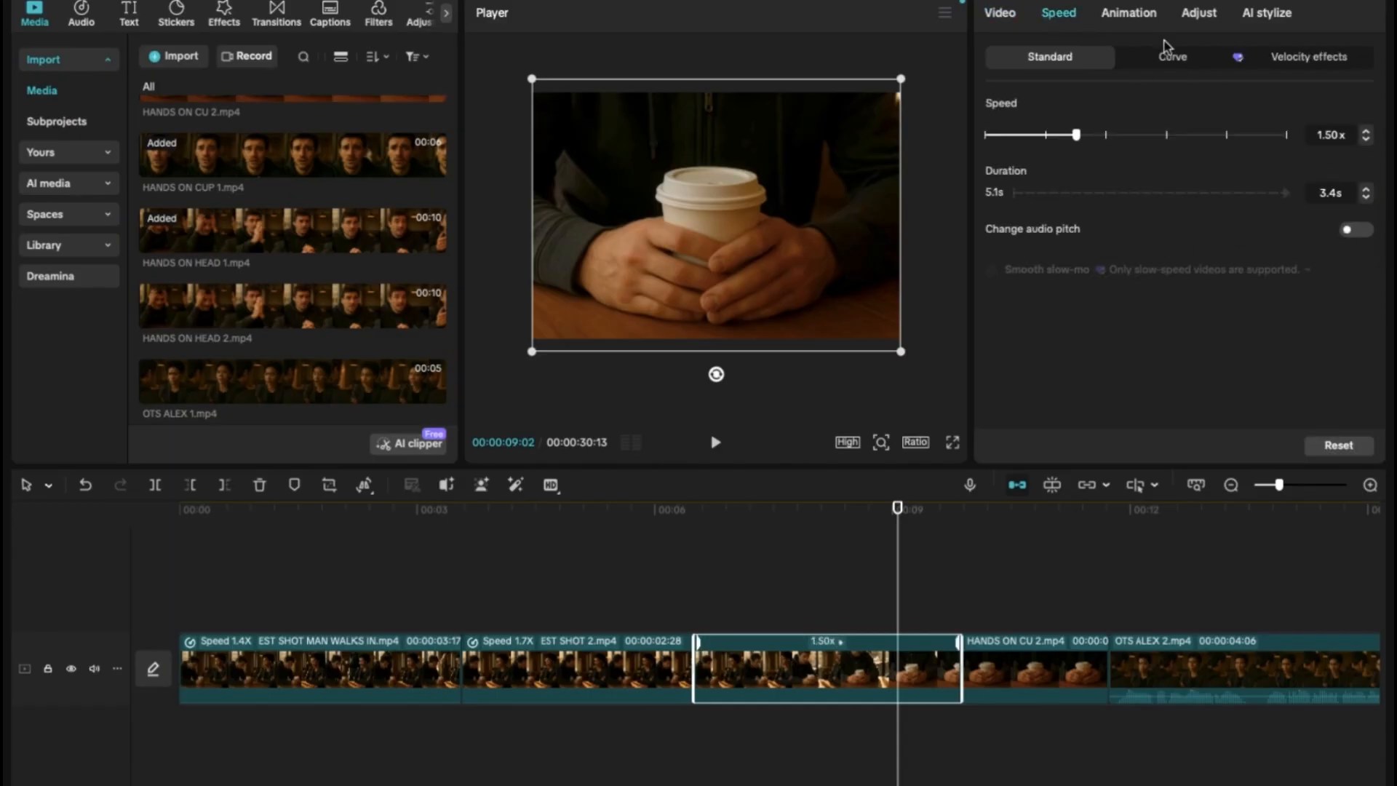
left_click(1367, 132)
left_click(1368, 132)
left_click(1367, 131)
left_click(1368, 131)
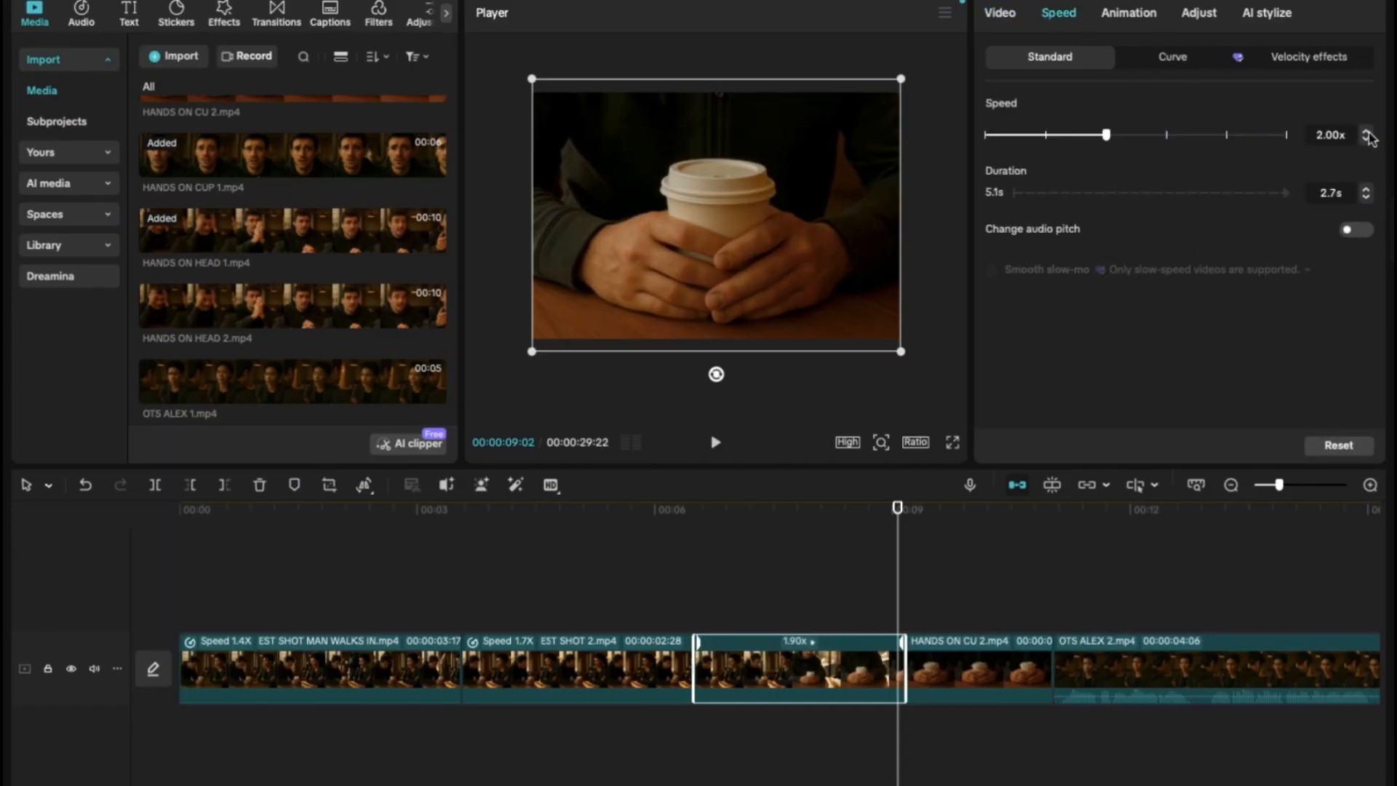
Step: Play back the sequence from within EST SHOT 2.mp4 to the end, viewing it full screen, and return to the editor
left_click(624, 610)
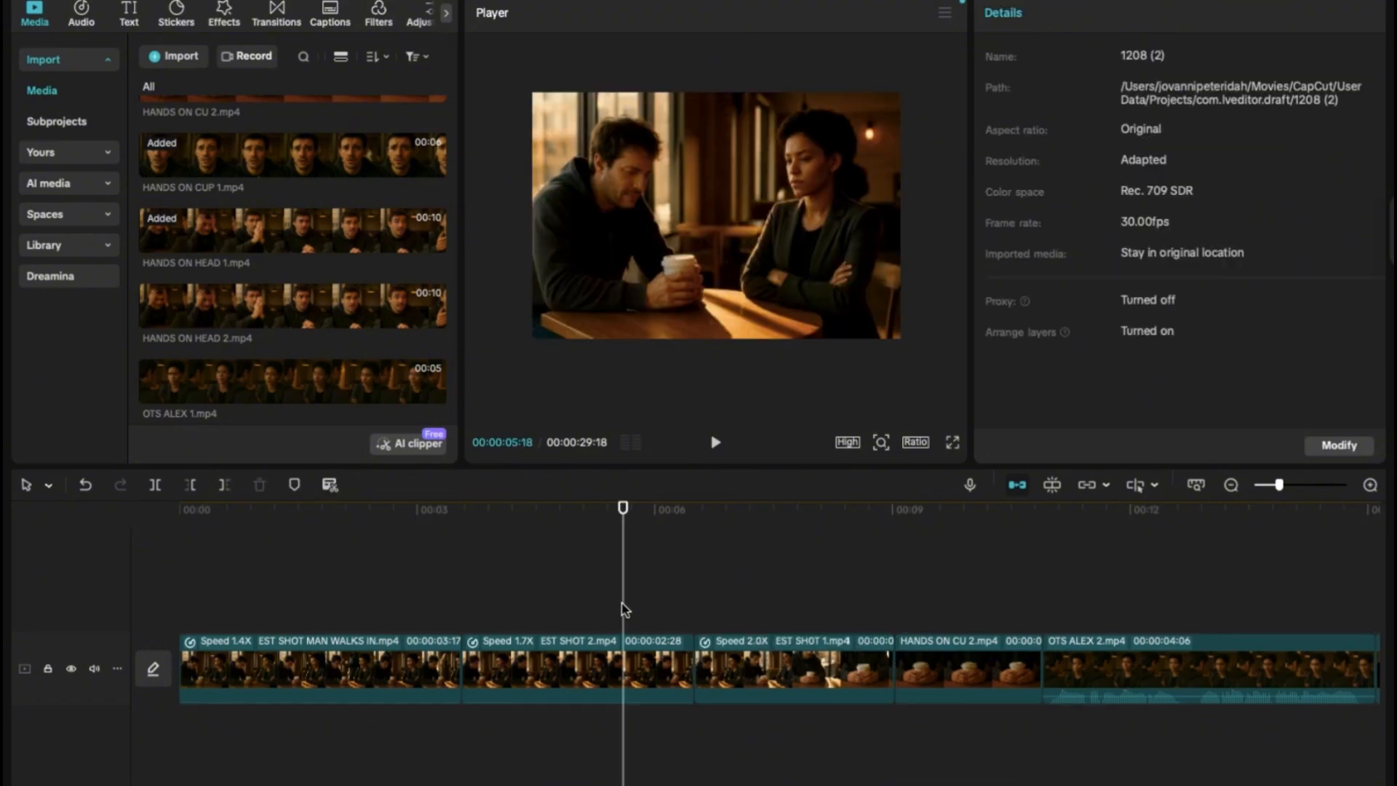
left_click(713, 451)
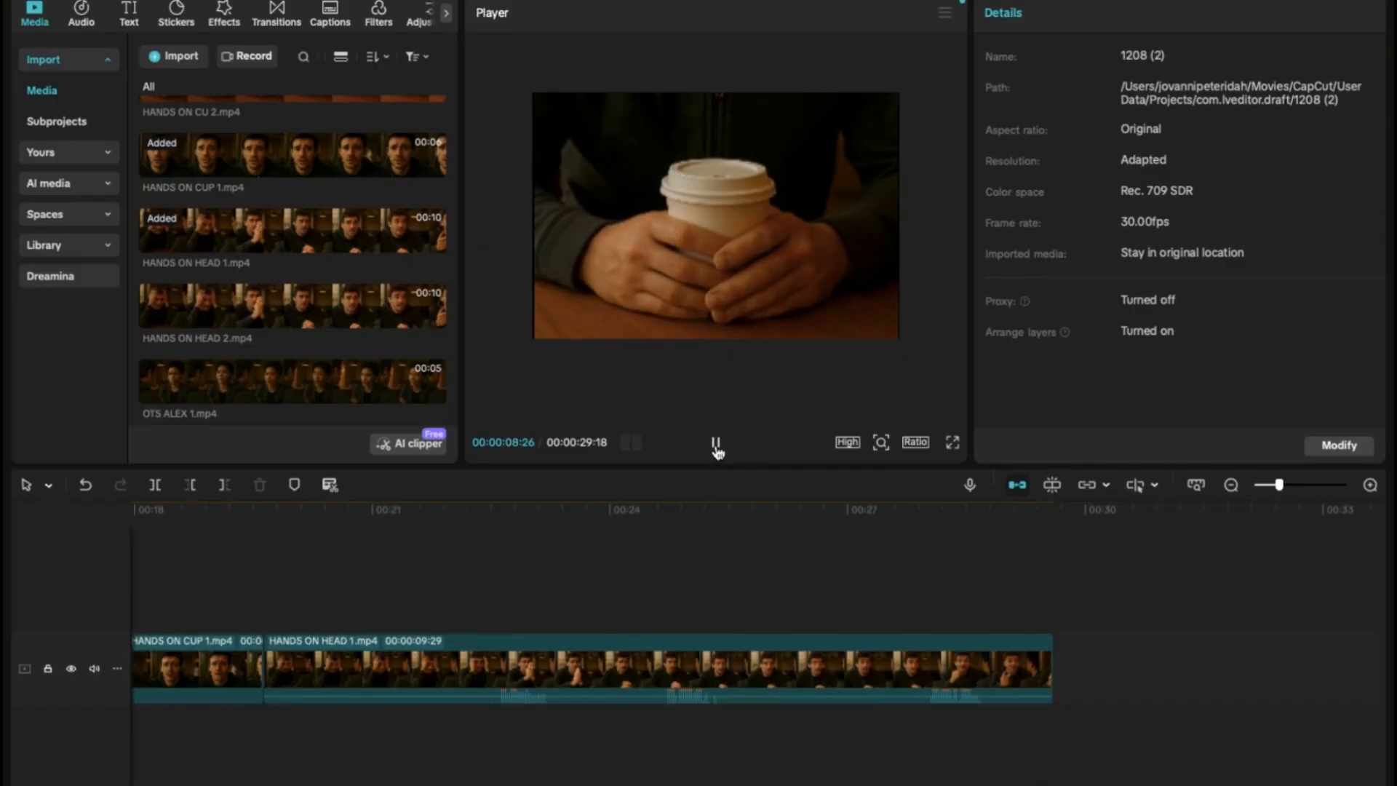
left_click(953, 443)
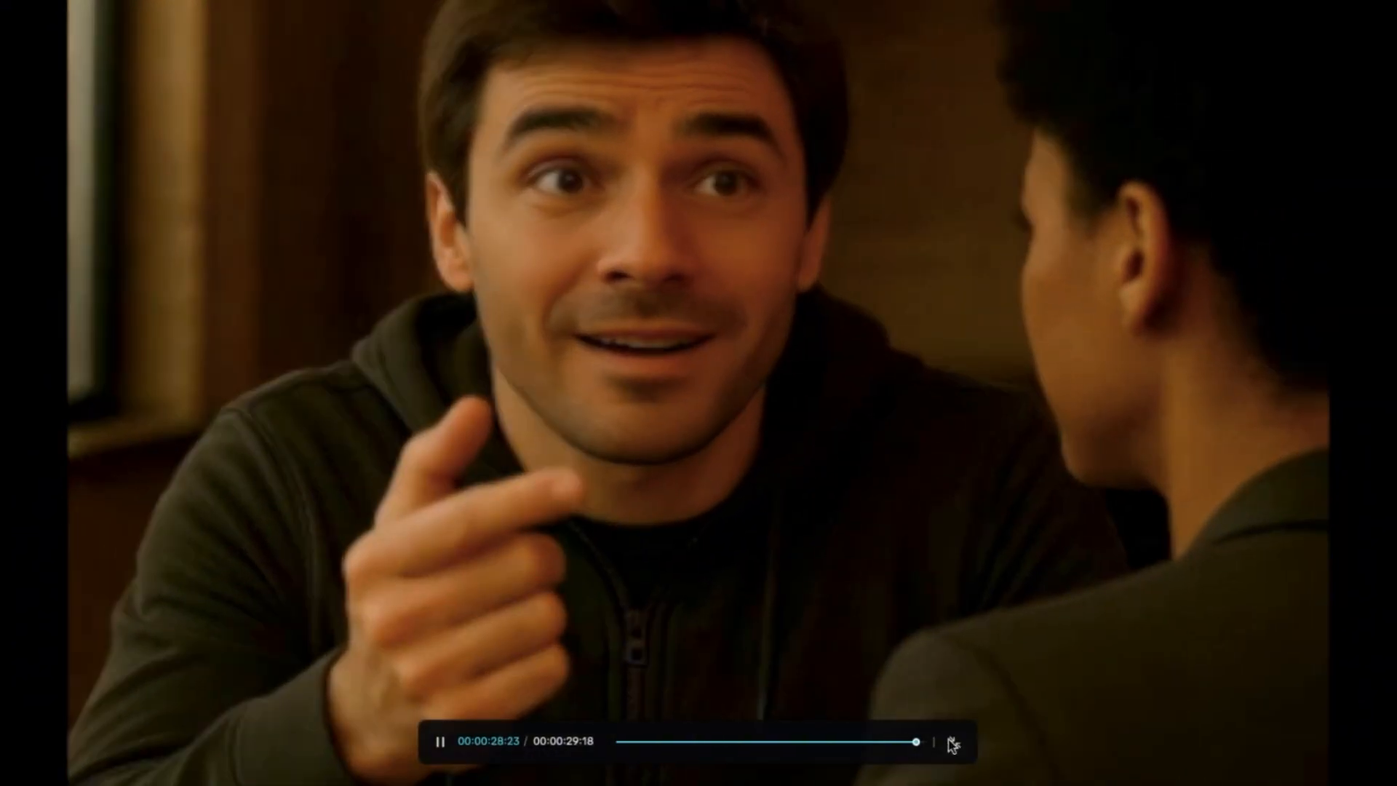
left_click(952, 744)
Step: Move OTS RILEY.mp4 between HANDS ON CU 2.mp4 and OTS ALEX 2.mp4, and play back the new order from HANDS ON CU 2.mp4
scroll(727, 666, "left", 5)
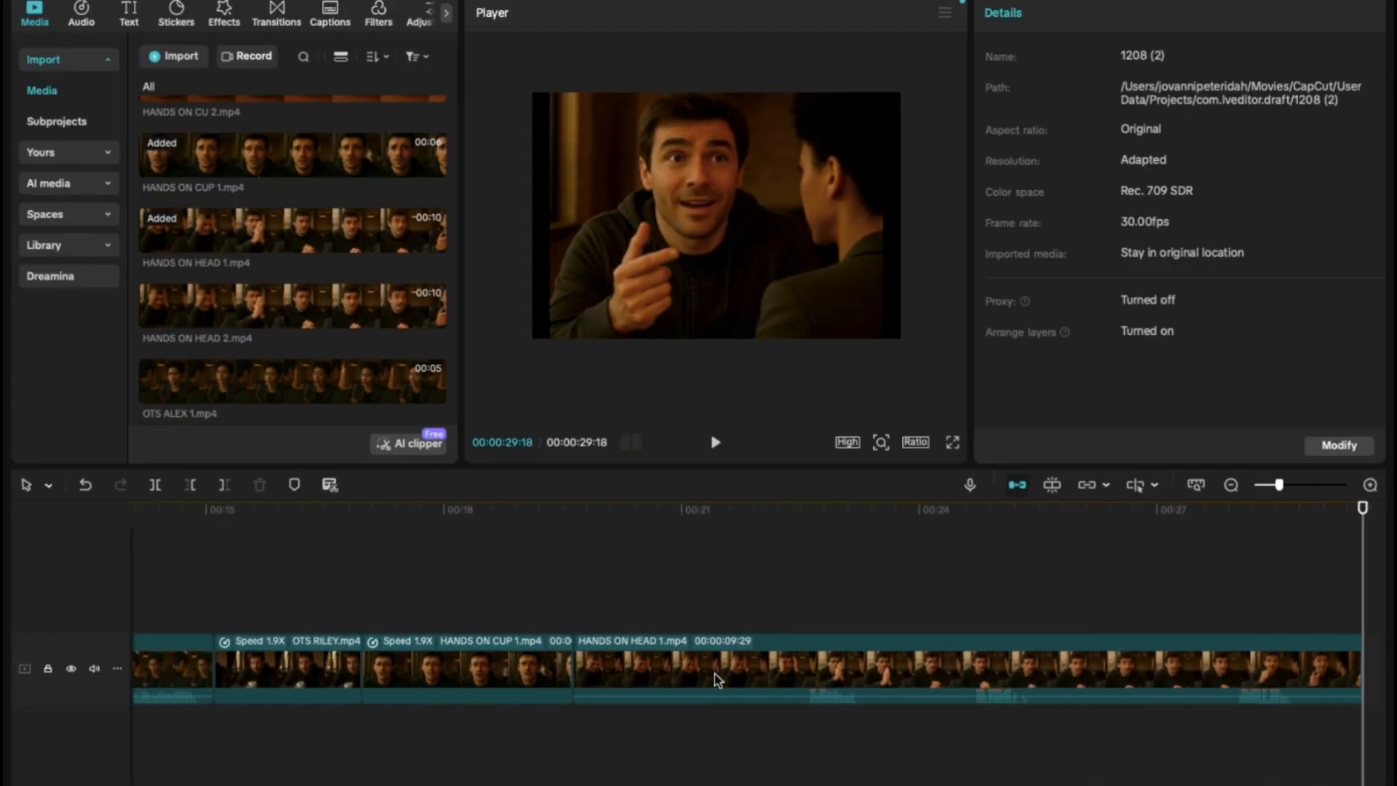
left_click(703, 582)
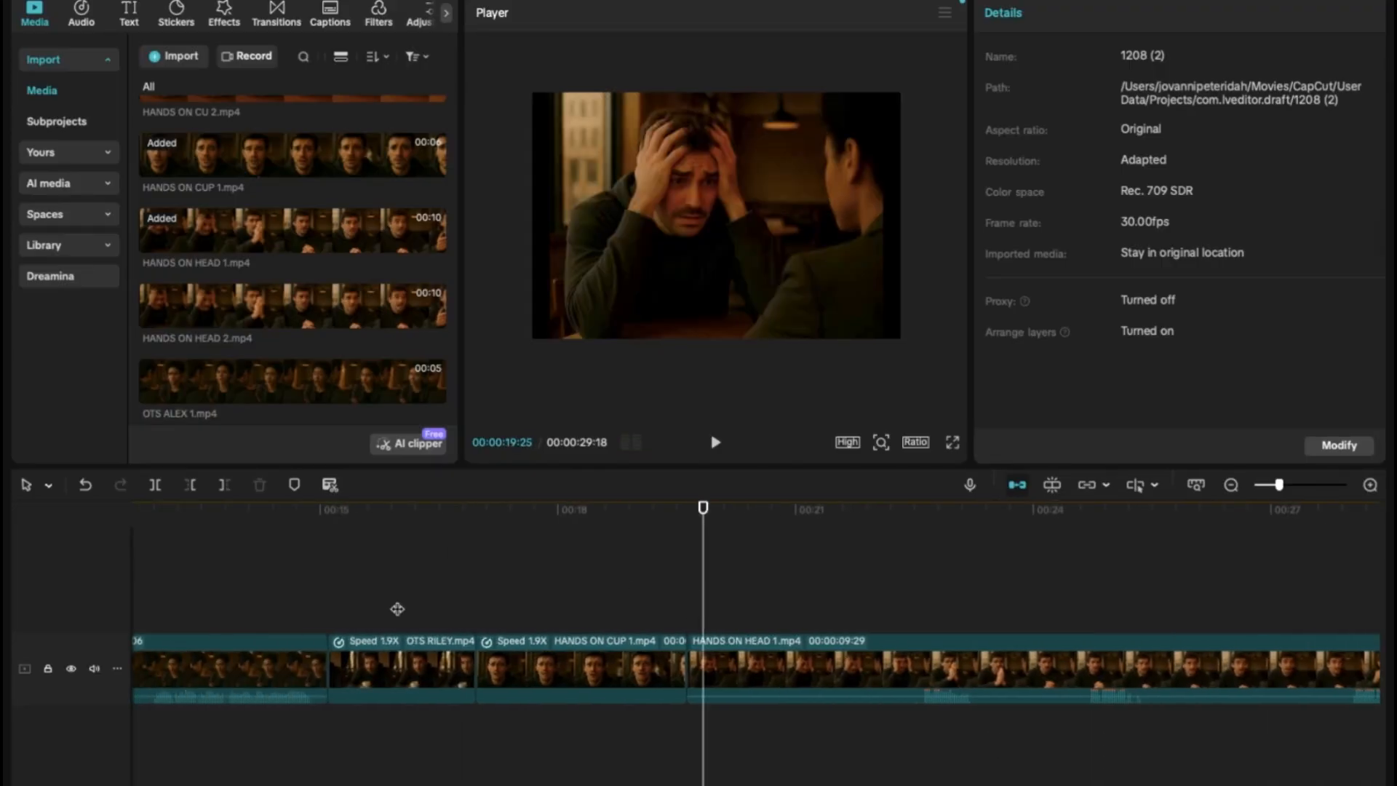
scroll(397, 610, "left", 3)
scroll(749, 698, "left", 3)
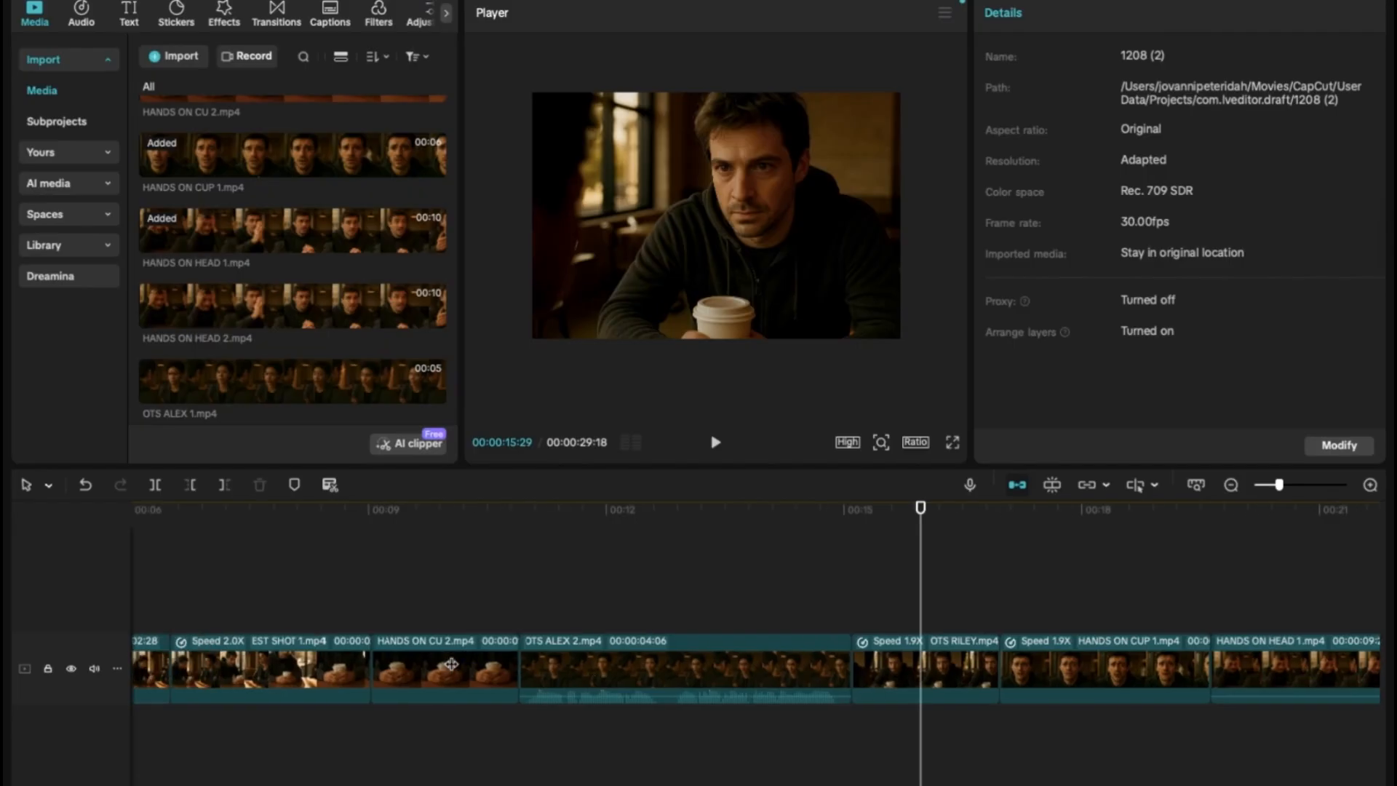
left_click_drag(901, 669, 639, 675)
left_click(508, 596)
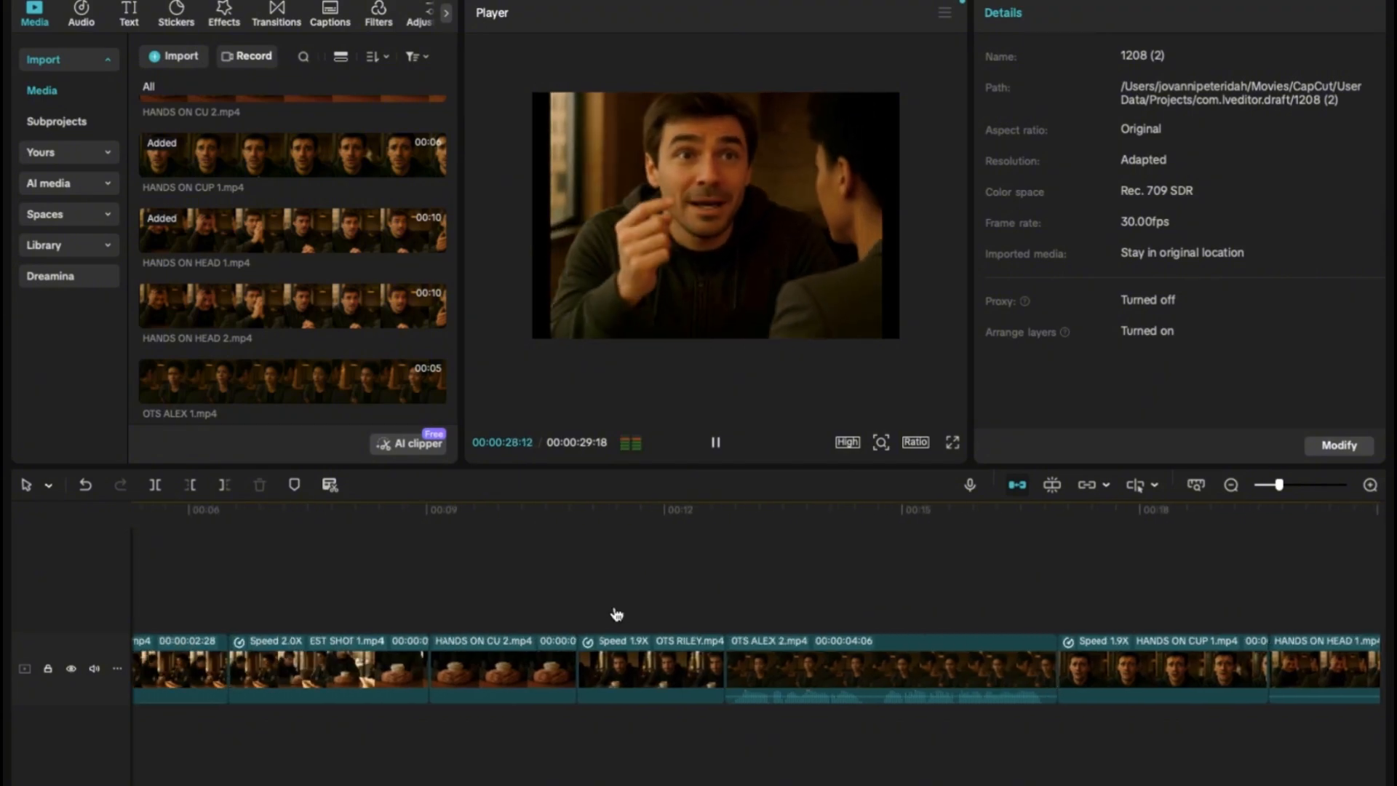
Step: Watch the whole sequence full screen from the start, exit full screen and return the playhead to the beginning
scroll(617, 615, "left", 10)
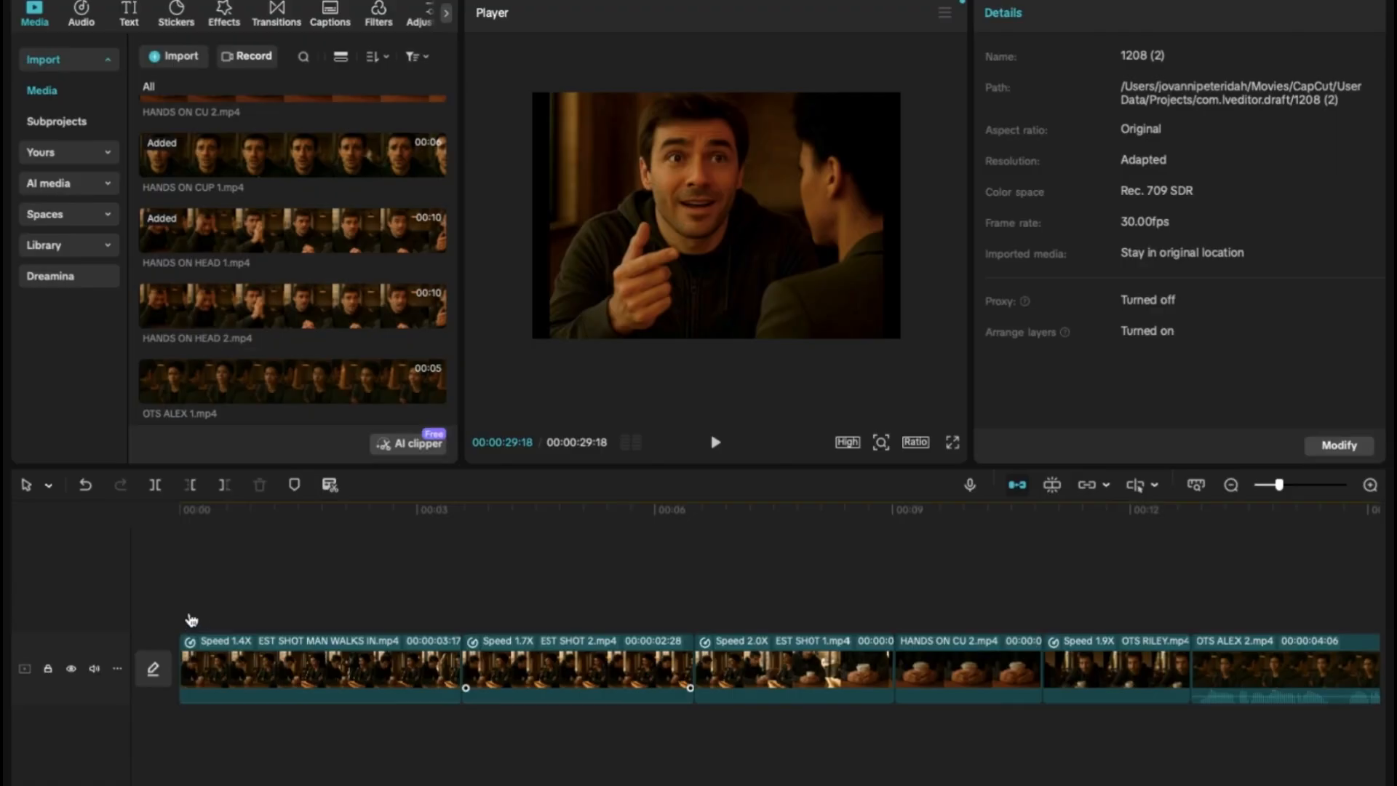
left_click(953, 443)
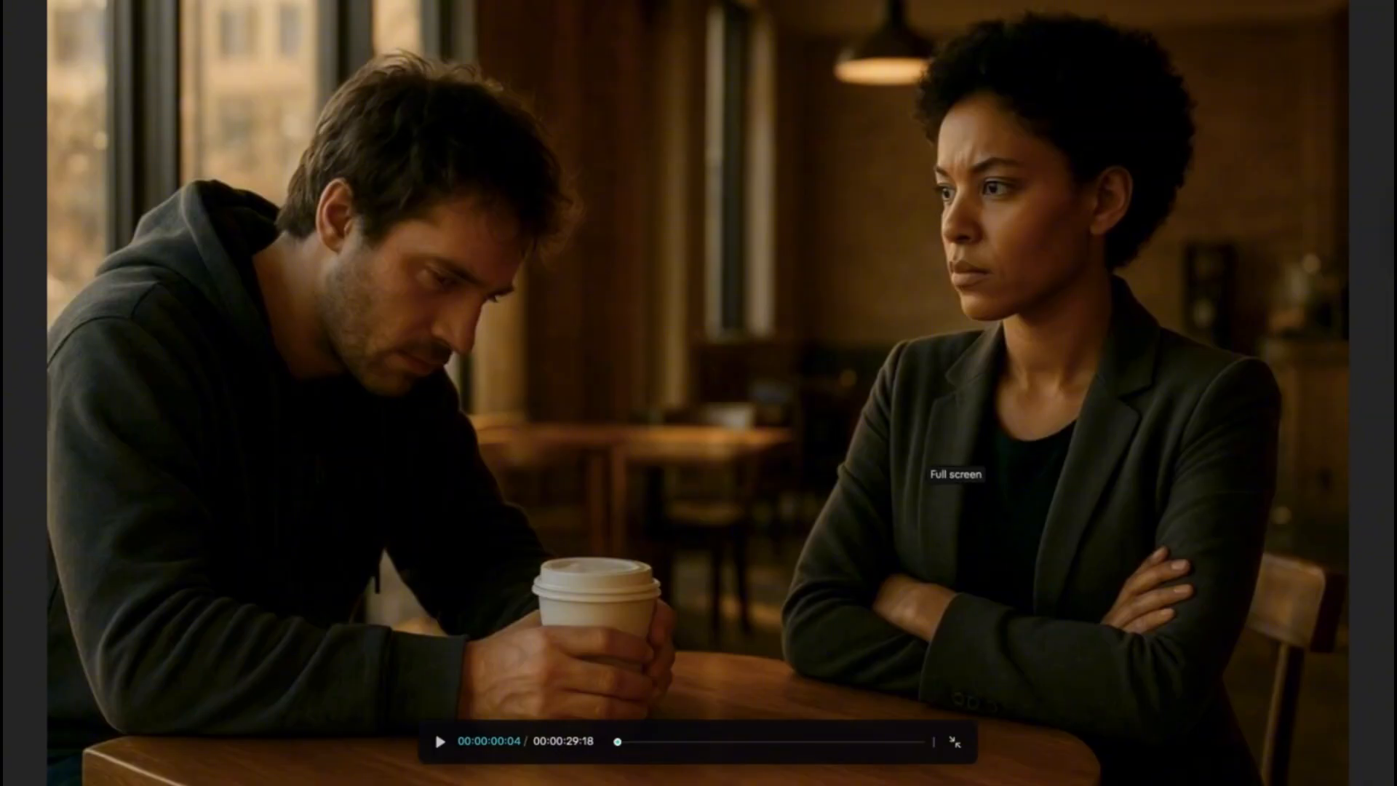
left_click(439, 743)
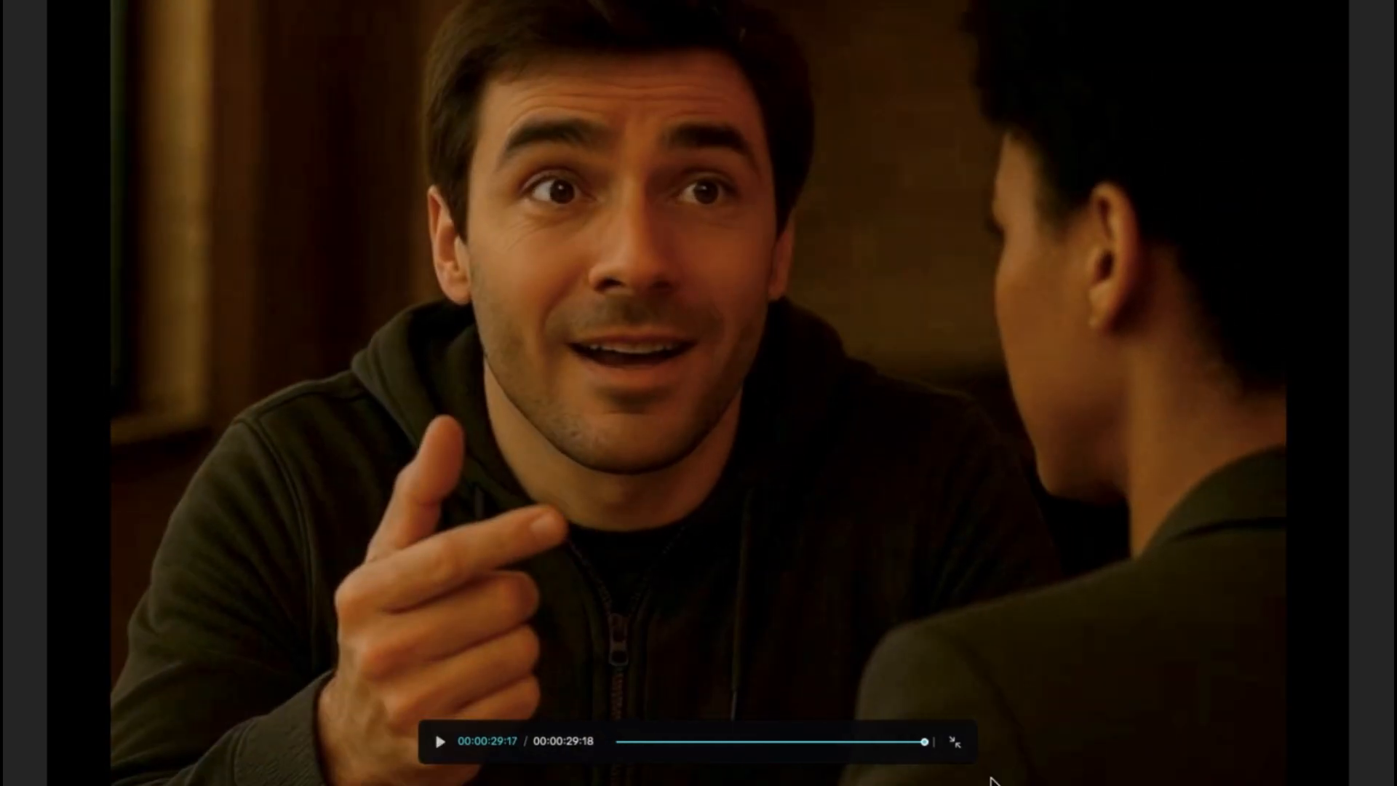
left_click(957, 748)
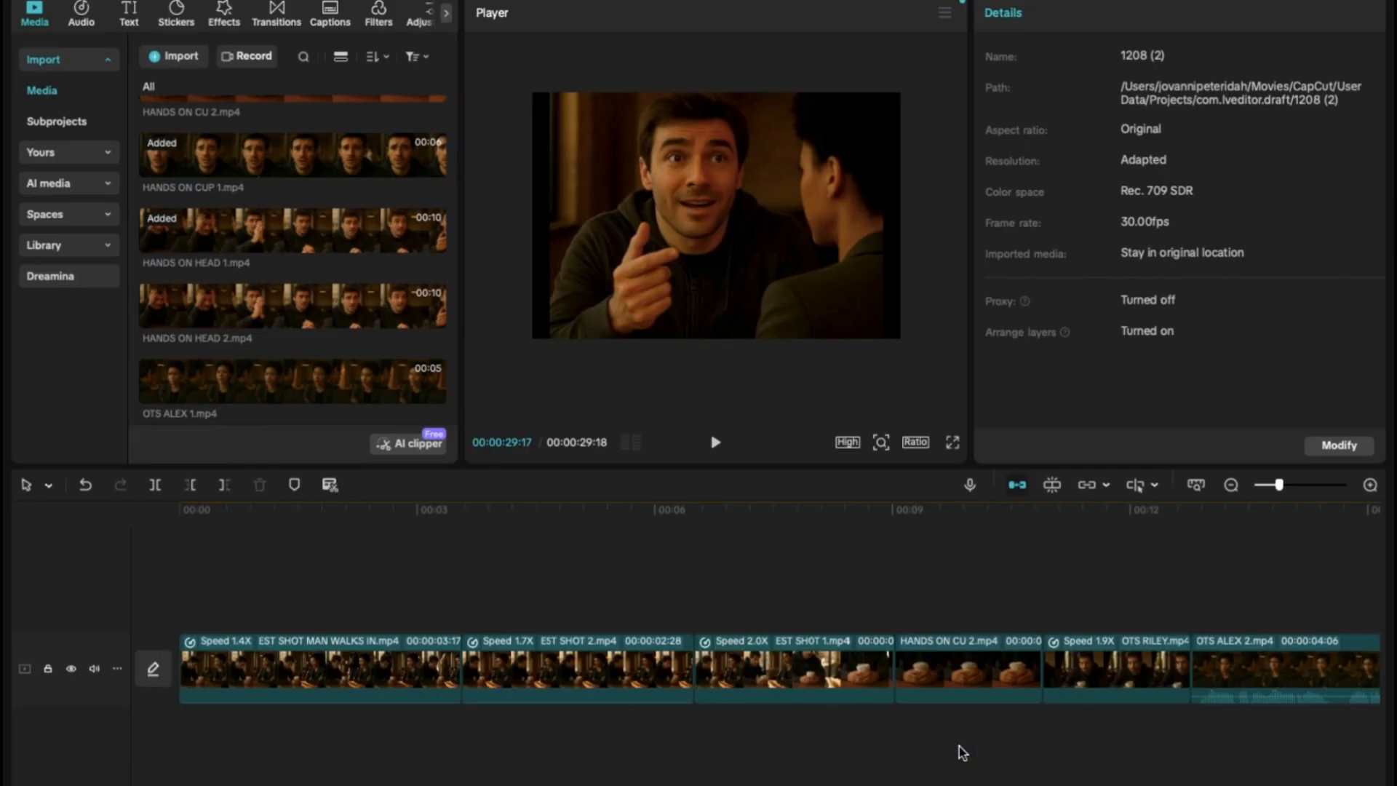
left_click(185, 618)
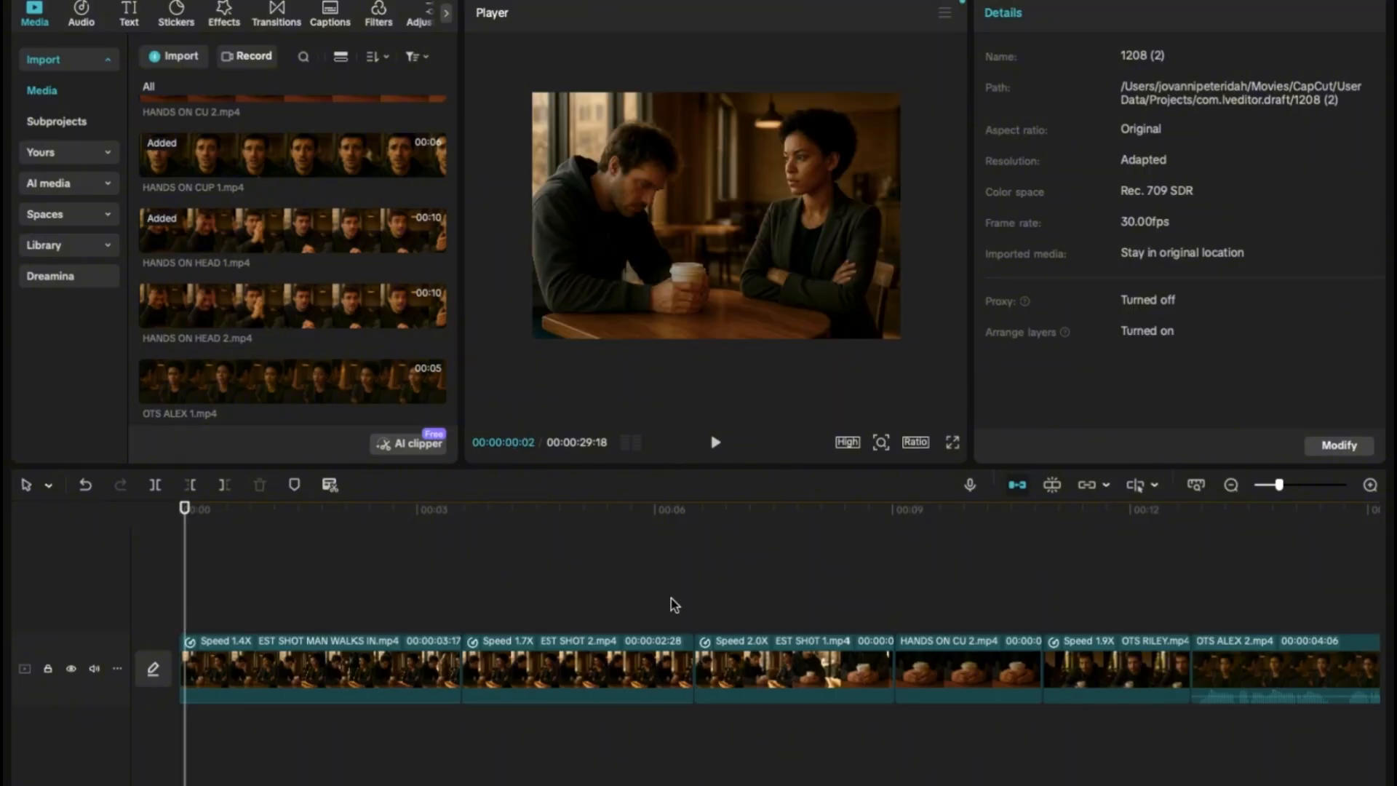